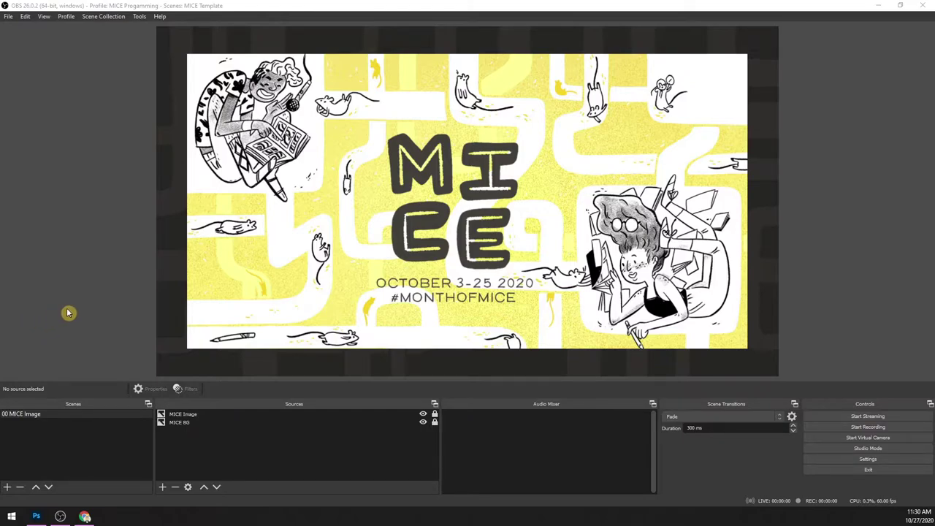
# Step: Look at the OBS Studio download page in the browser and return to OBS
pyautogui.click(85, 516)
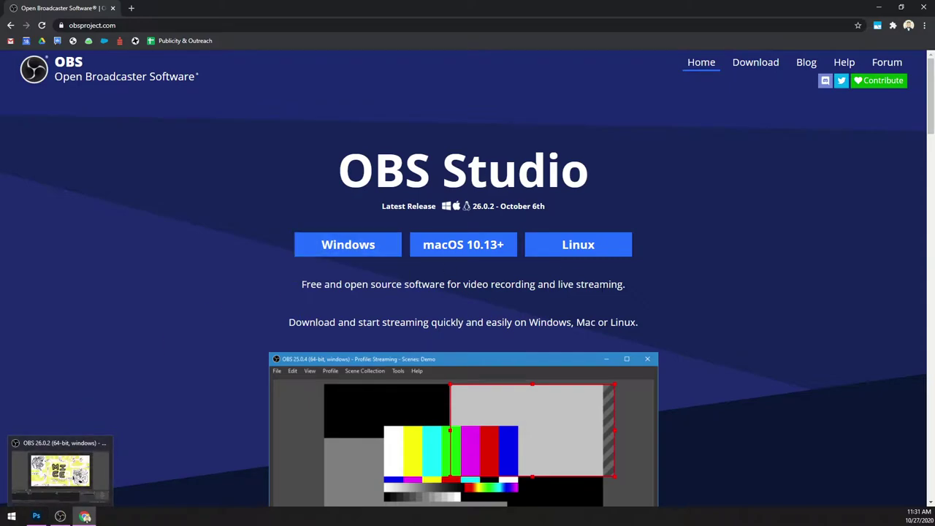
pyautogui.click(60, 515)
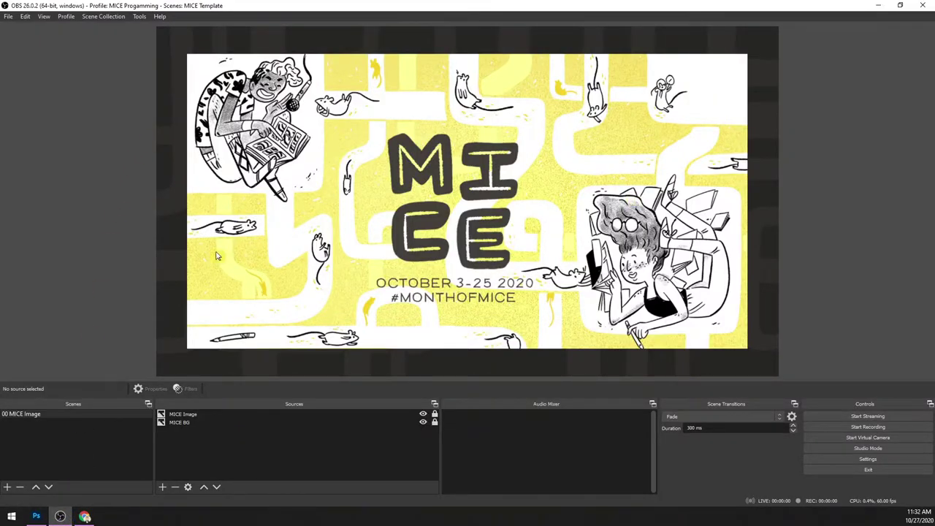
# Step: Hide the MICE Image and MICE BG sources and make both visible again
pyautogui.click(422, 413)
pyautogui.click(423, 422)
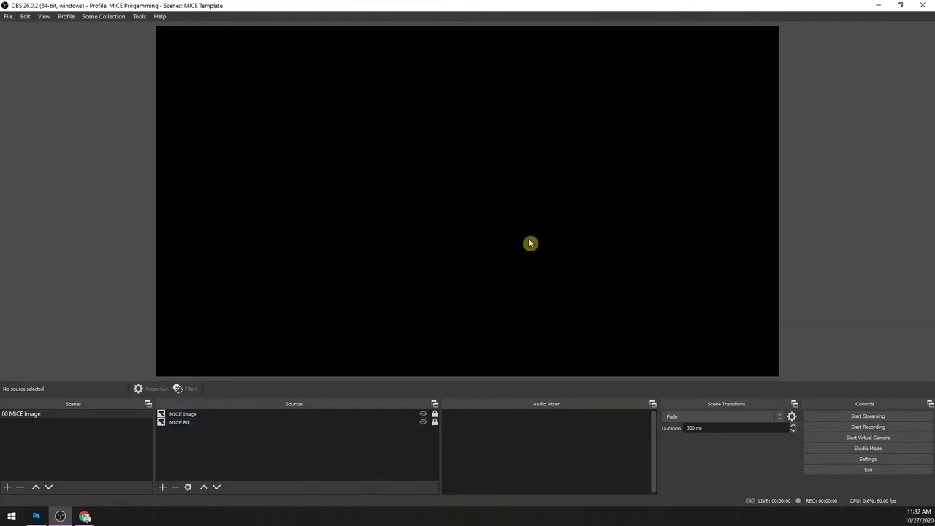
pyautogui.click(424, 415)
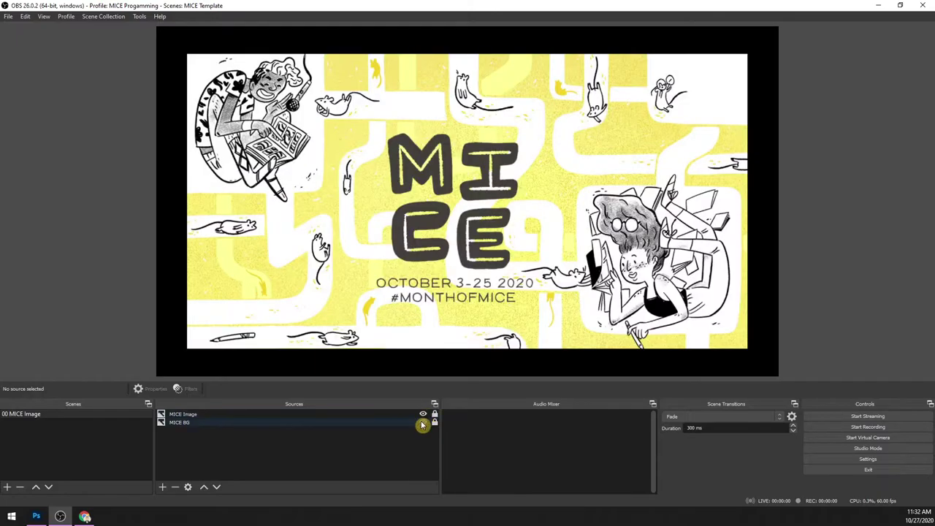
pyautogui.click(423, 422)
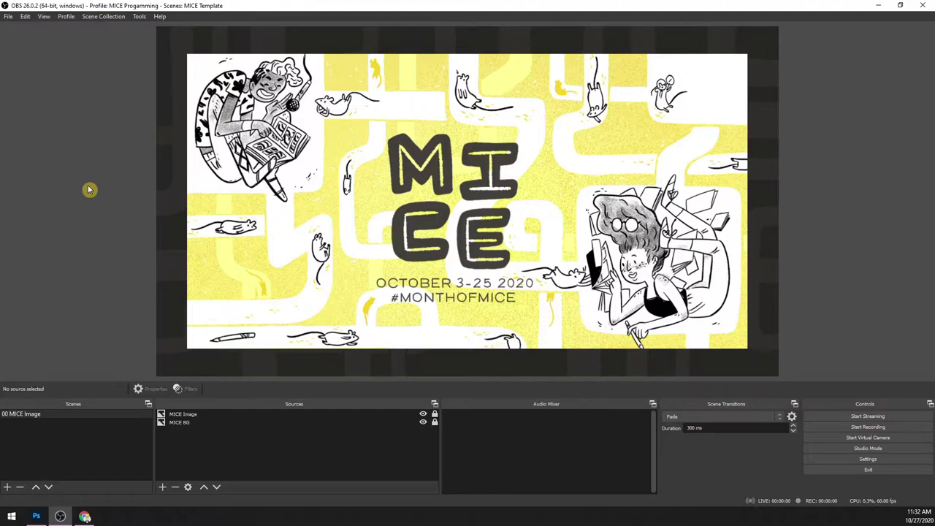
# Step: Create a new scene collection named Art Stream
pyautogui.click(121, 17)
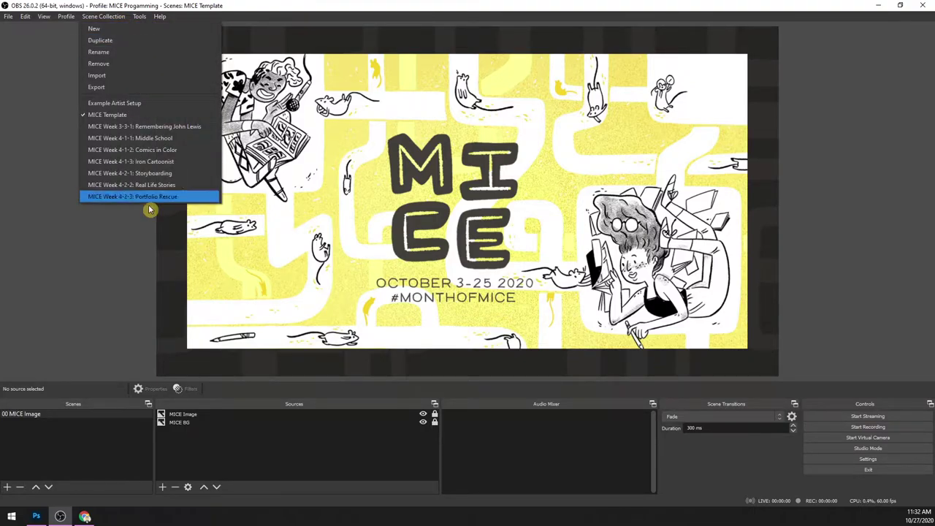
pyautogui.click(99, 30)
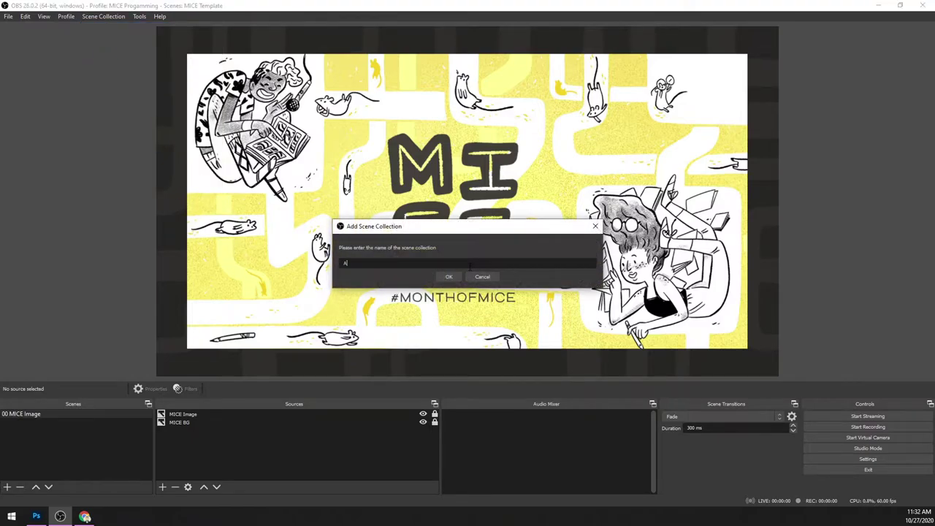
pyautogui.press('Return')
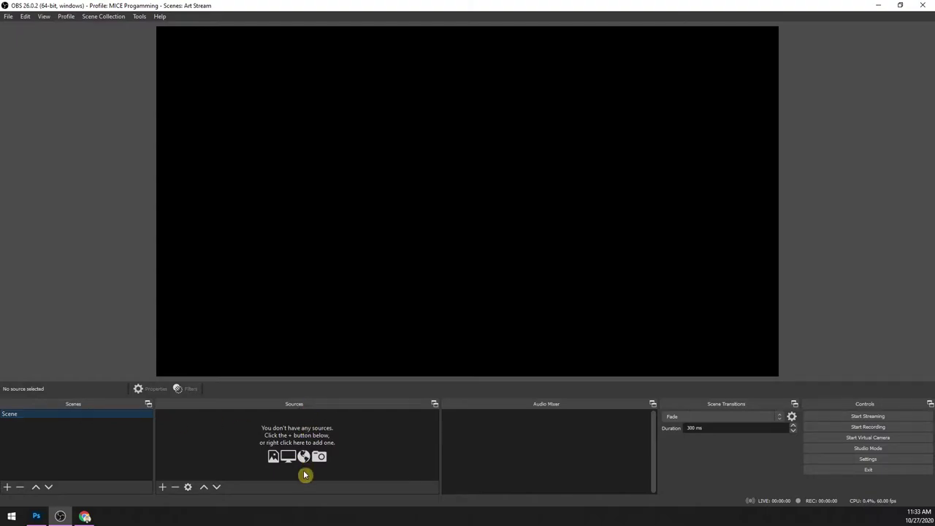
# Step: Rename the default scene as Artist Intro
pyautogui.rightClick(29, 414)
pyautogui.click(103, 280)
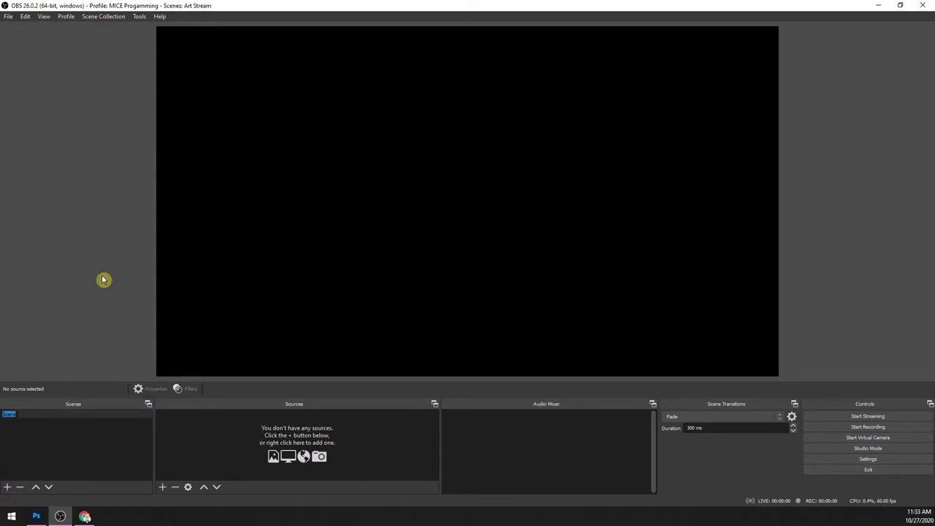
pyautogui.write('Artist Intro')
pyautogui.press('Return')
# Step: Add an Audio Input Capture source named Artist Mic to the scene, using the Microphone (AT2020USBi) device
pyautogui.click(163, 489)
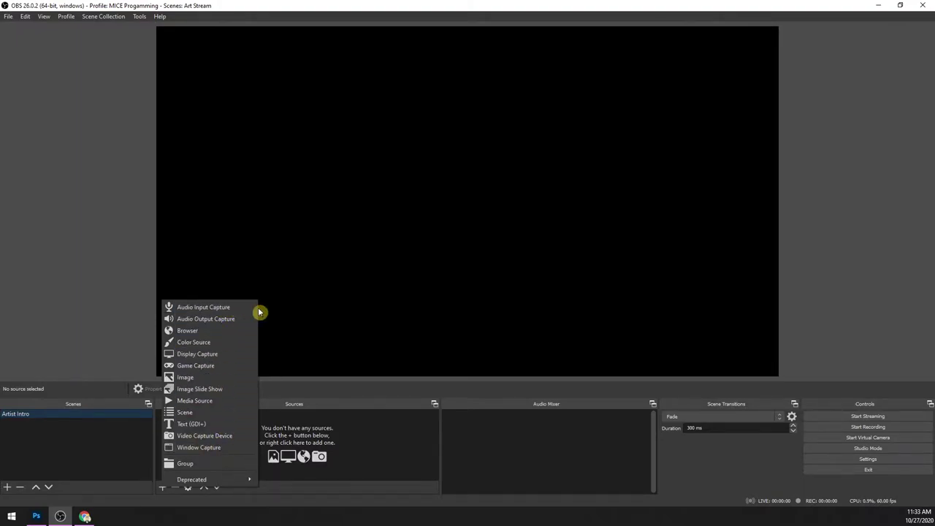
pyautogui.click(221, 308)
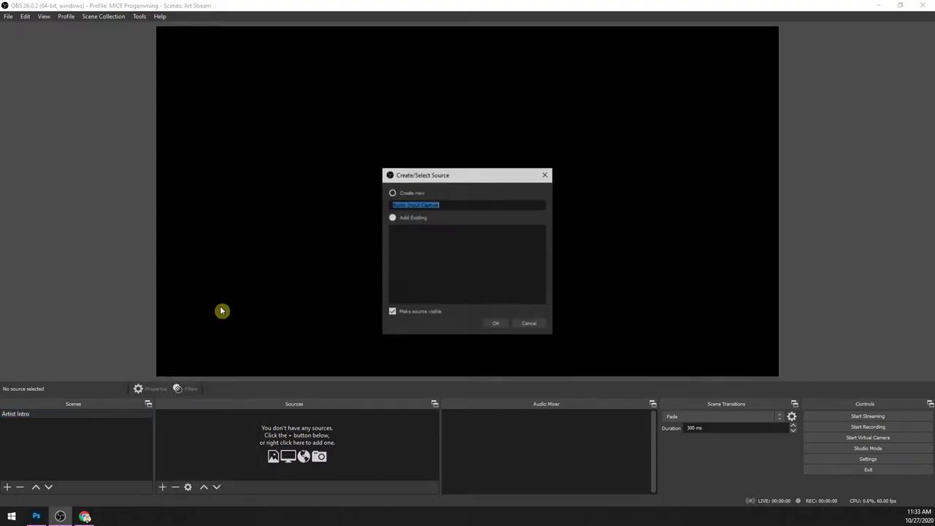
pyautogui.write('Artist Mic')
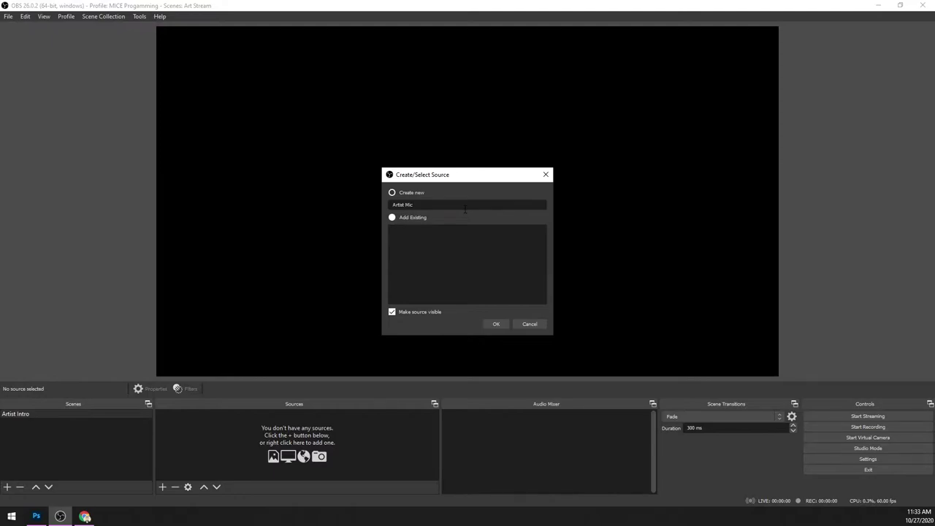
pyautogui.press('Return')
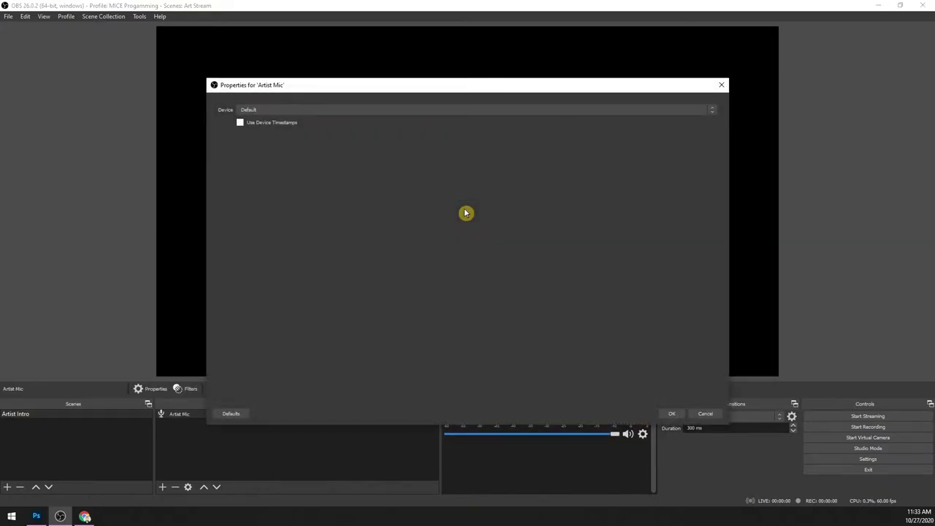
pyautogui.click(346, 110)
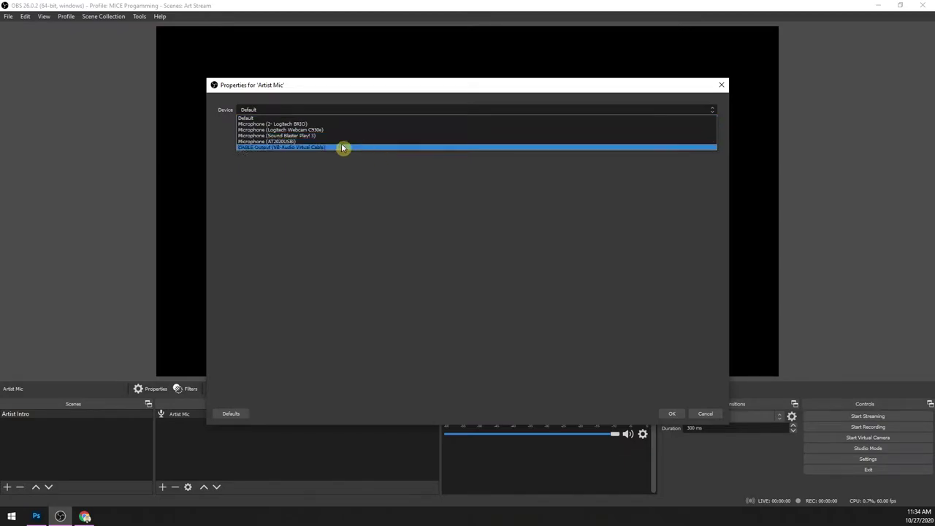
pyautogui.click(303, 141)
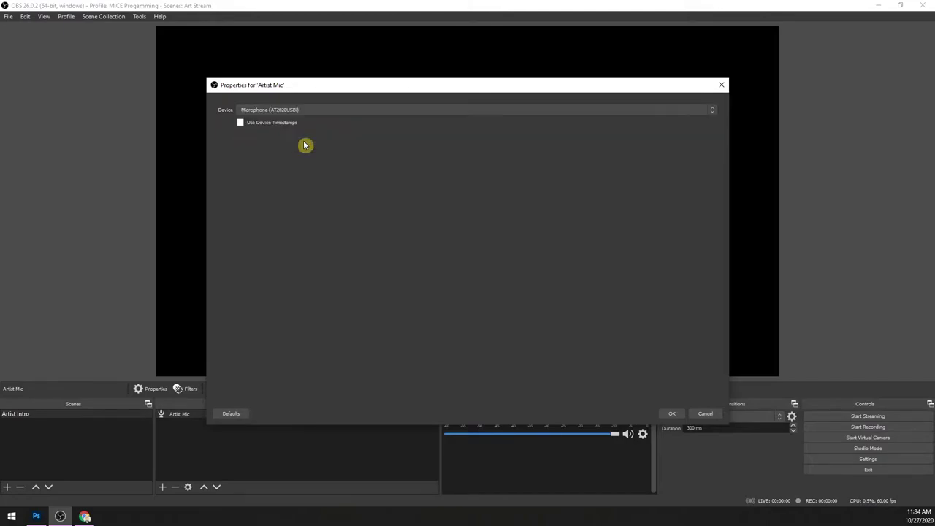
pyautogui.click(670, 414)
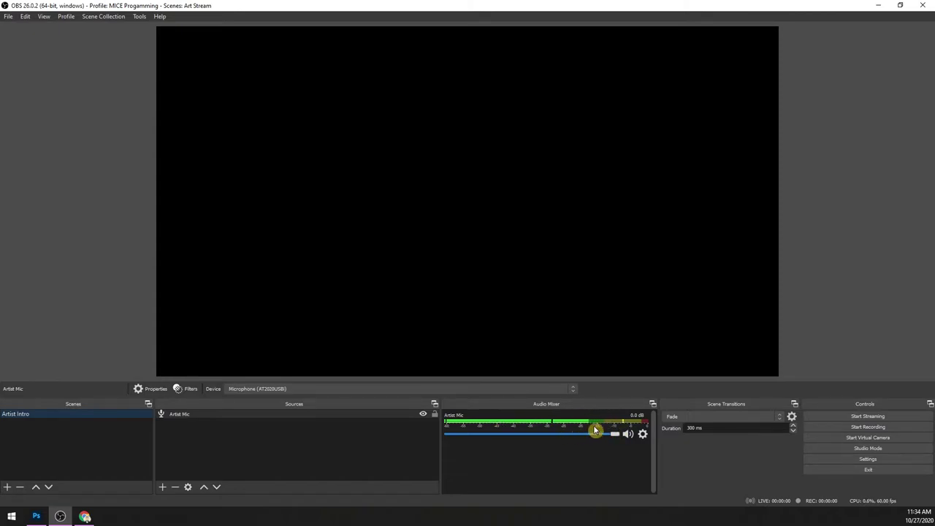
pyautogui.moveTo(615, 434)
pyautogui.mouseDown()
pyautogui.moveTo(450, 433)
pyautogui.moveTo(616, 444)
pyautogui.mouseUp()
# Step: Add a Video Capture Device source named Artist Webcam, using the Logitech BRIO camera
pyautogui.click(161, 488)
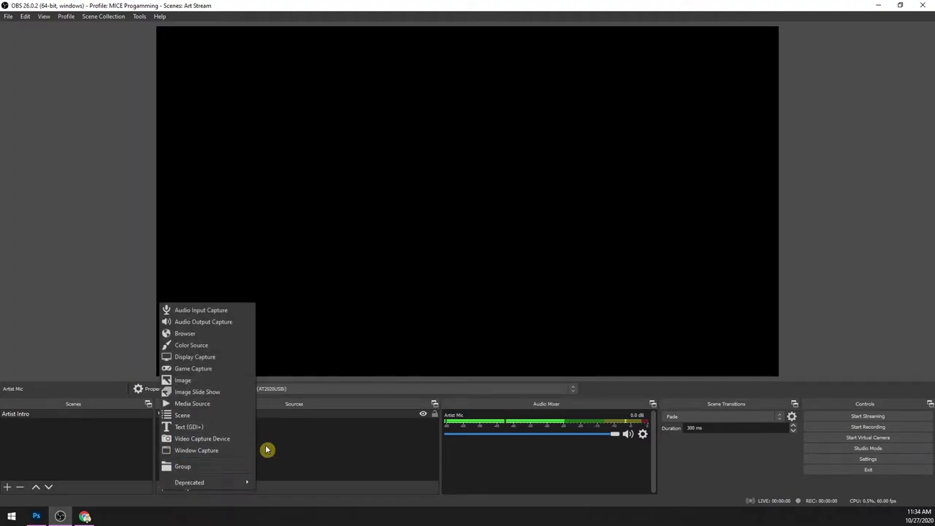
pyautogui.click(215, 439)
pyautogui.write('Artist Webcam')
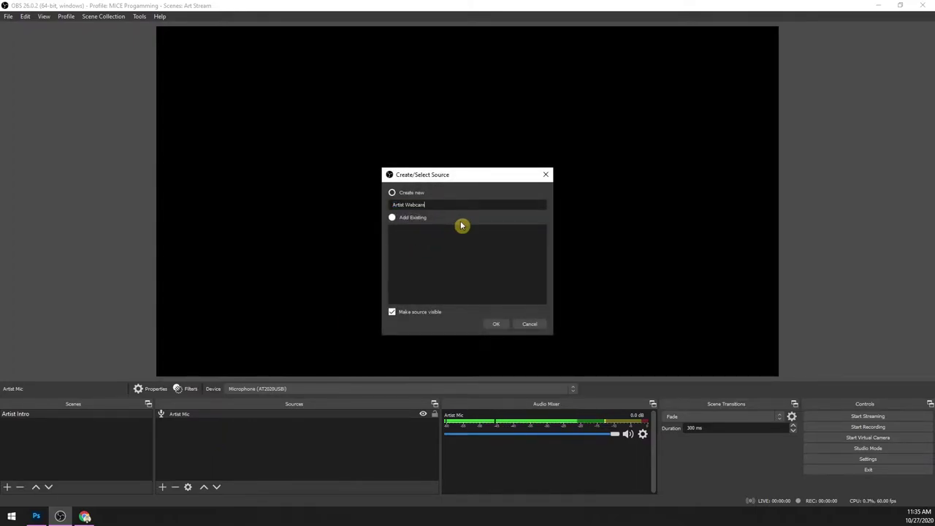
pyautogui.press('Return')
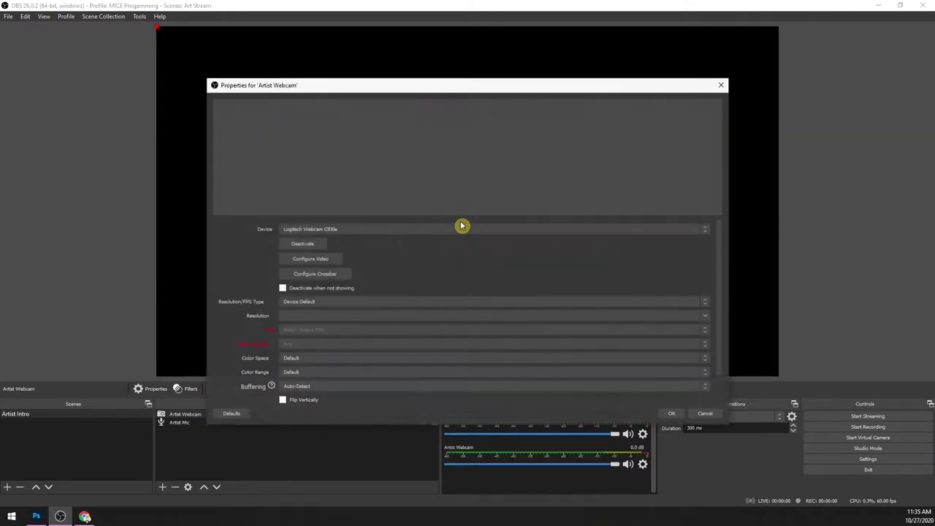
pyautogui.click(461, 231)
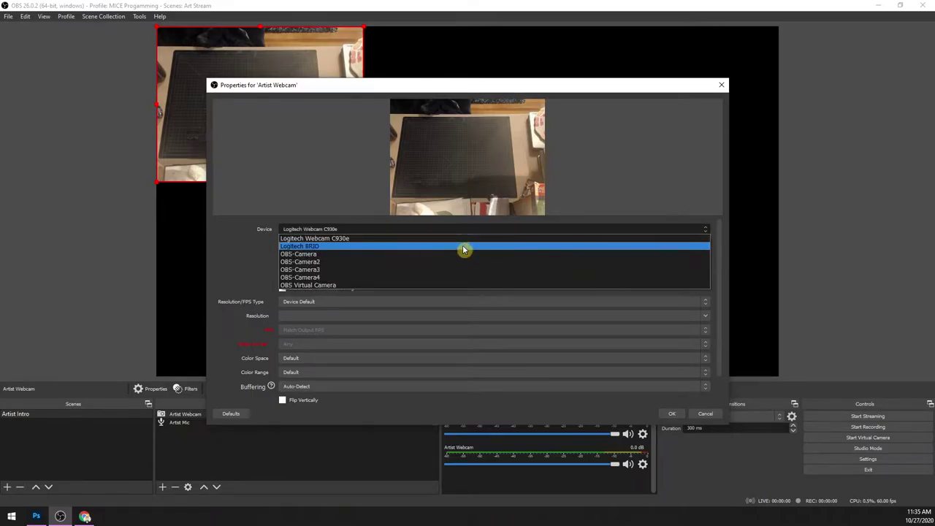
pyautogui.click(462, 246)
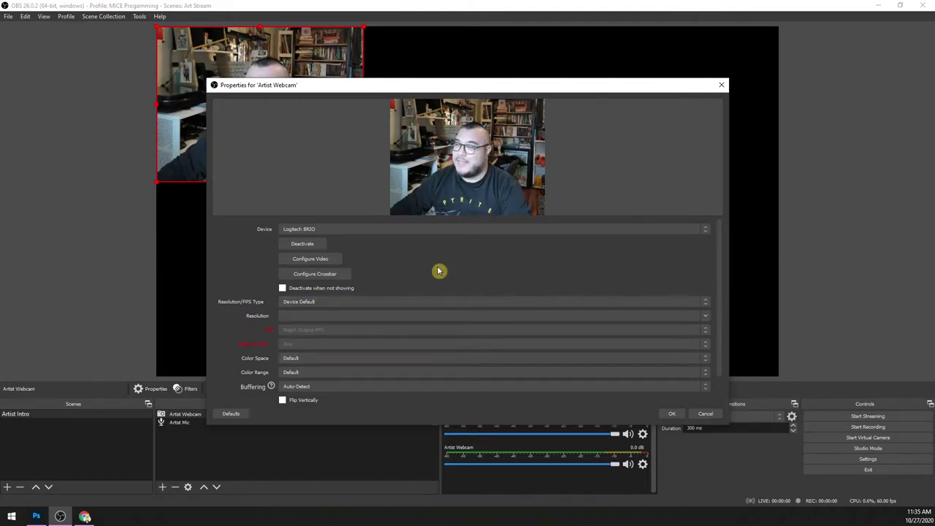
# Step: Set the webcam's Resolution/FPS Type to Custom with a resolution of 1920x1080 and apply the properties
pyautogui.scroll(-2, 436, 288)
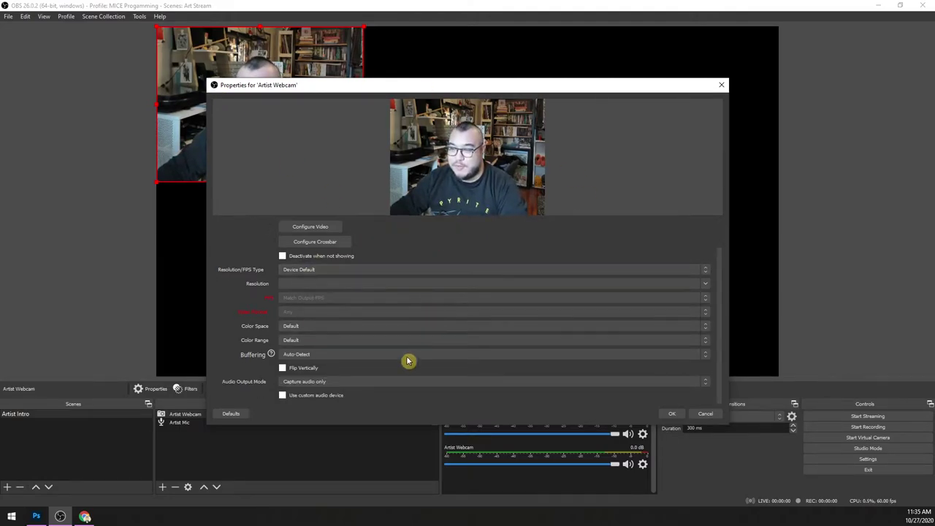
pyautogui.scroll(2, 382, 405)
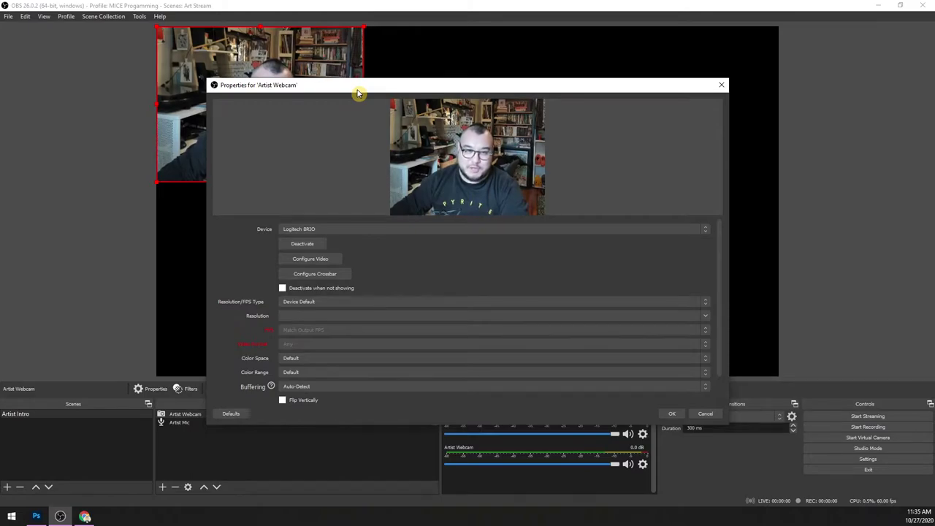
pyautogui.click(332, 301)
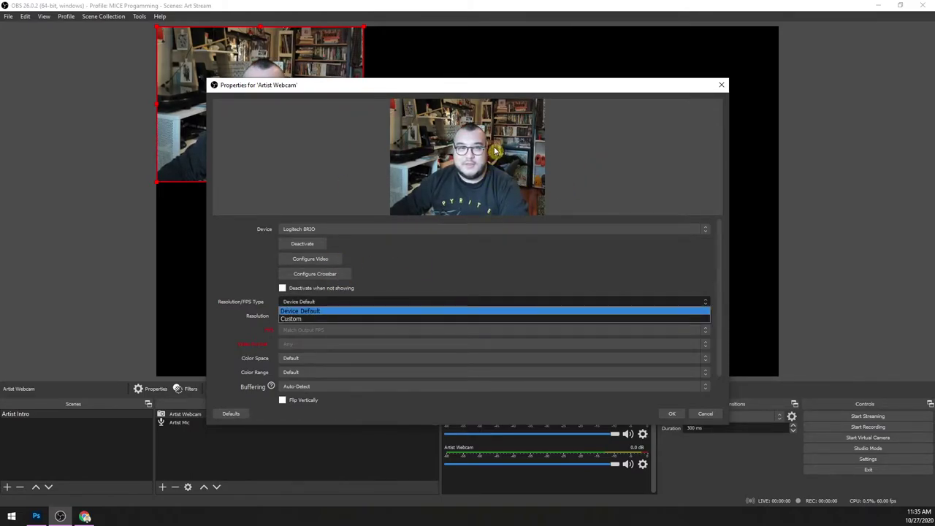
pyautogui.click(319, 317)
pyautogui.click(316, 314)
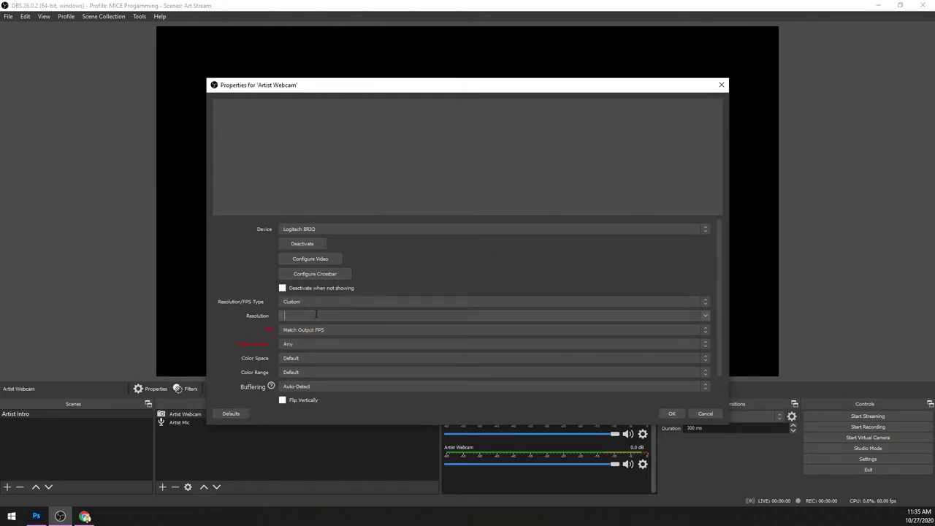
pyautogui.write('1920x1080')
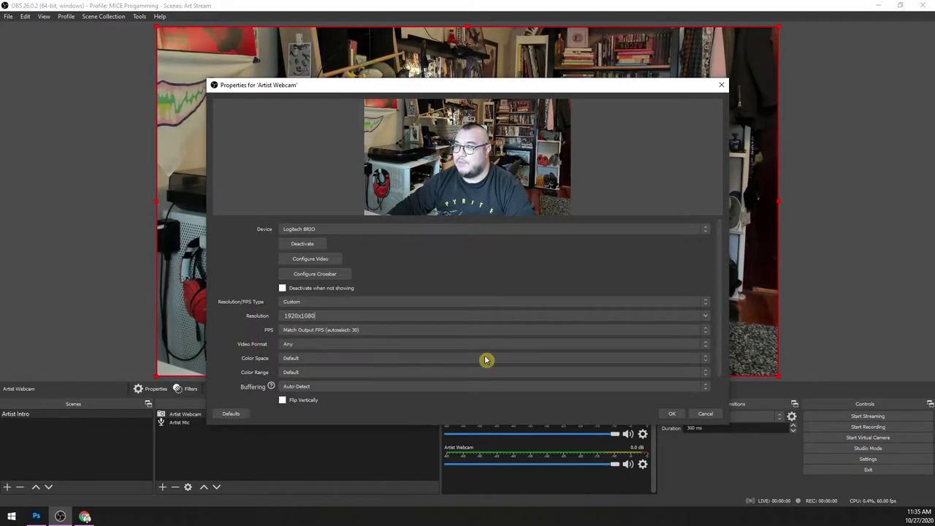
pyautogui.click(671, 414)
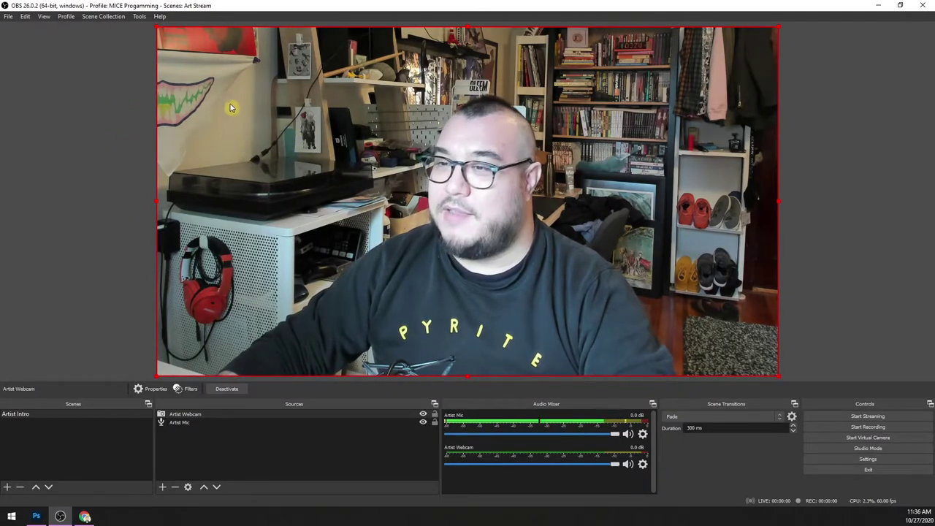
# Step: Try scaling the webcam into the canvas's lower-right corner and cropping its left and top edges, restoring the full-canvas size each time
pyautogui.moveTo(468, 176)
pyautogui.mouseDown()
pyautogui.moveTo(384, 174)
pyautogui.moveTo(467, 172)
pyautogui.moveTo(476, 156)
pyautogui.moveTo(476, 174)
pyautogui.moveTo(467, 174)
pyautogui.mouseUp()
pyautogui.moveTo(340, 148)
pyautogui.mouseDown()
pyautogui.moveTo(378, 157)
pyautogui.moveTo(342, 143)
pyautogui.mouseUp()
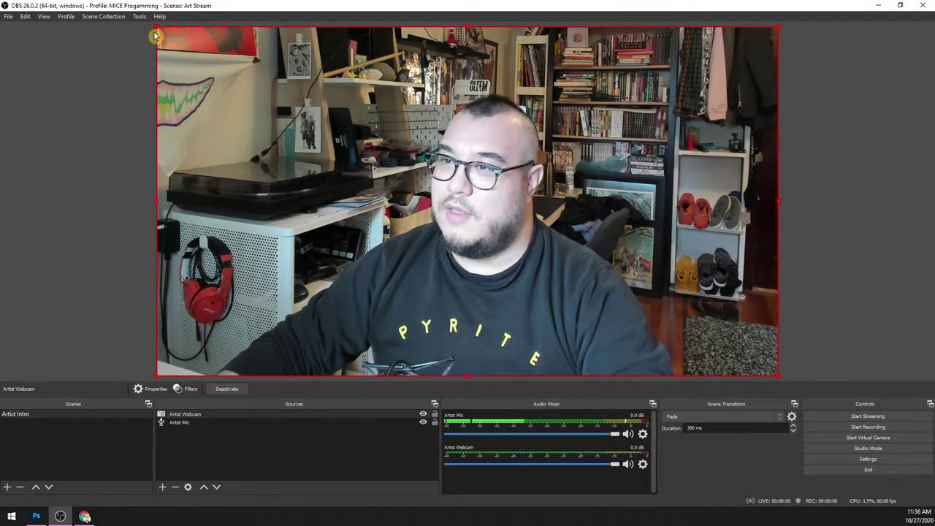
pyautogui.moveTo(156, 23); pyautogui.dragTo(758, 341)
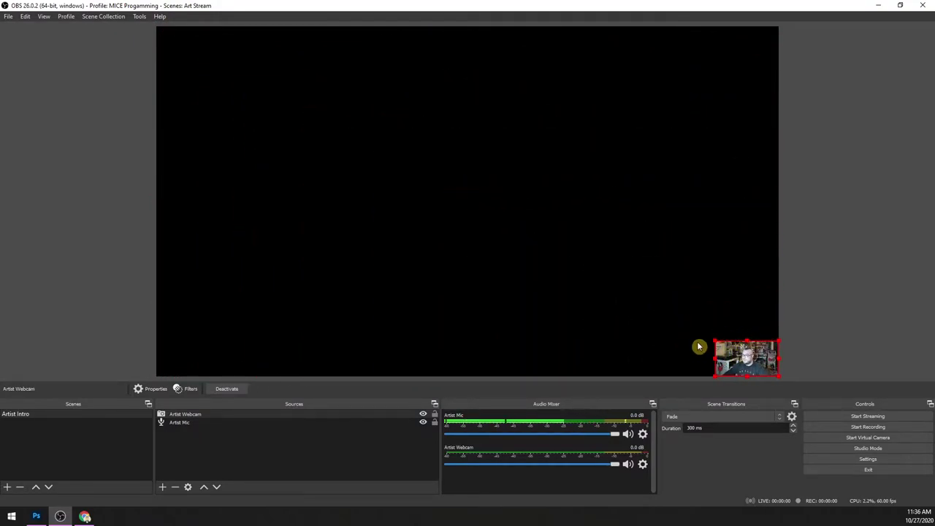
pyautogui.moveTo(711, 338); pyautogui.dragTo(156, 27)
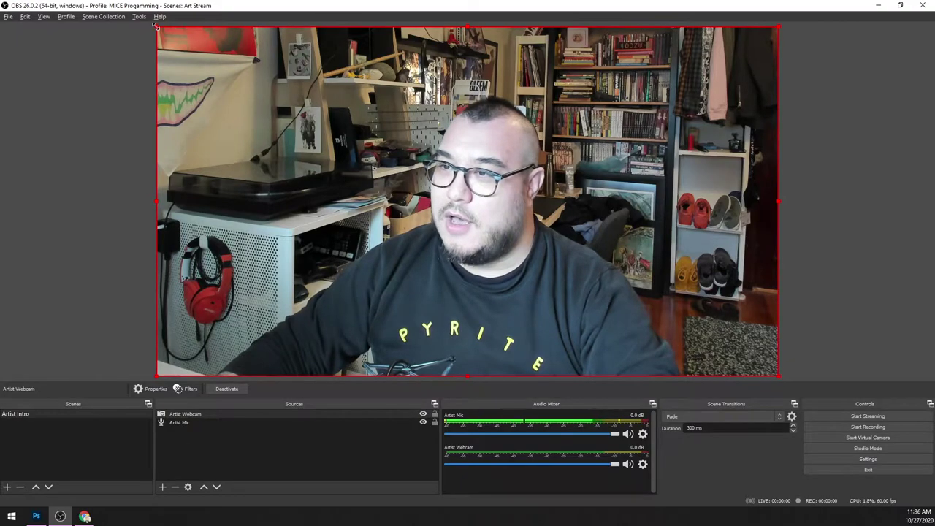
pyautogui.moveTo(156, 26); pyautogui.dragTo(471, 55)
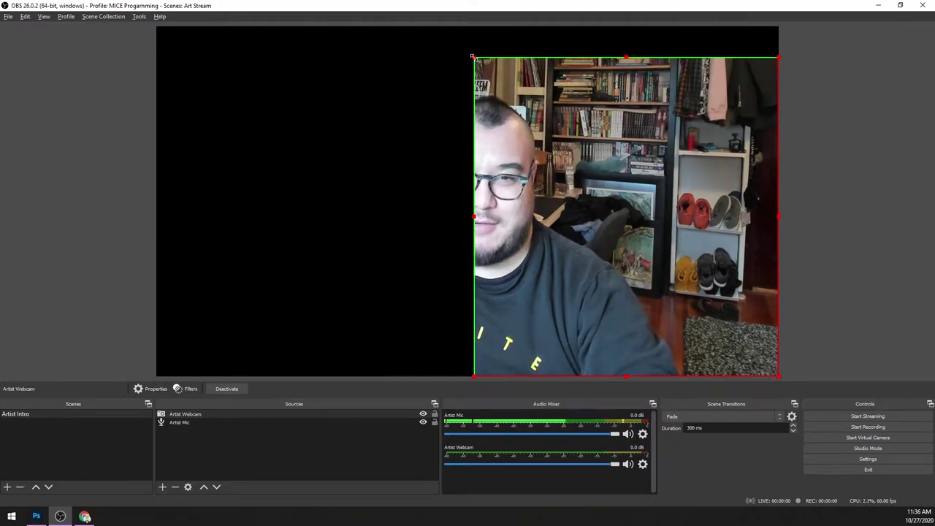
pyautogui.moveTo(472, 56); pyautogui.dragTo(153, 27)
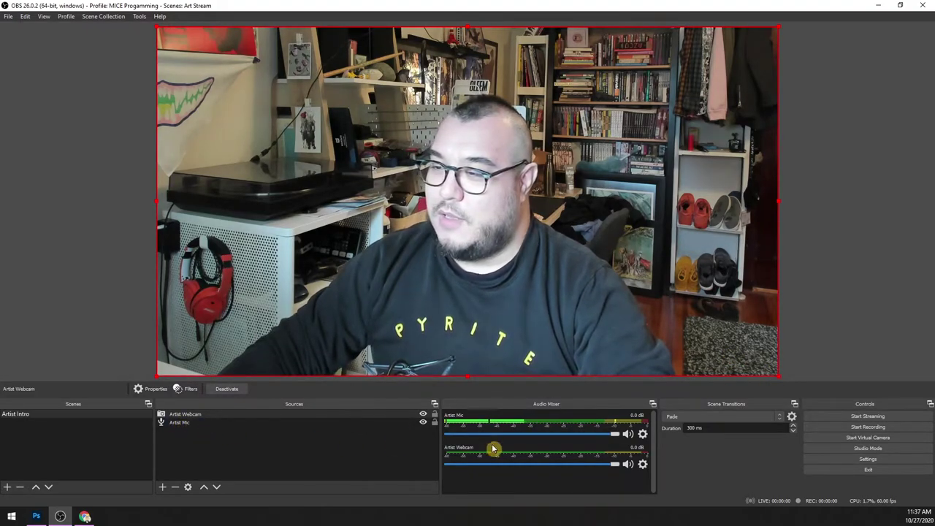
# Step: Lock the Artist Webcam source against moving and unlock it again
pyautogui.click(435, 414)
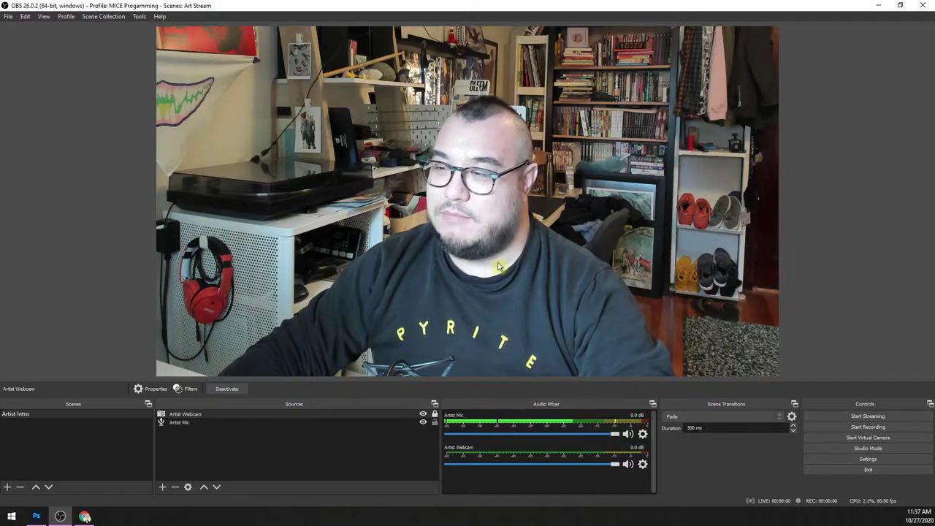
pyautogui.click(434, 414)
pyautogui.moveTo(421, 235); pyautogui.dragTo(442, 228)
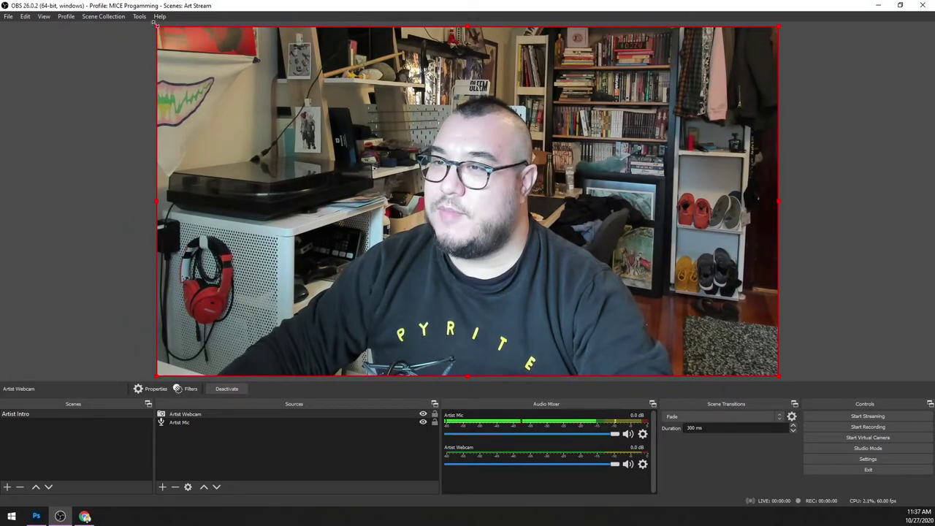
# Step: Try shrinking and repositioning the Artist Webcam and rotating it 180 degrees, and reset its transform
pyautogui.moveTo(156, 27); pyautogui.dragTo(313, 115)
pyautogui.moveTo(474, 218); pyautogui.dragTo(409, 166)
pyautogui.rightClick(482, 187)
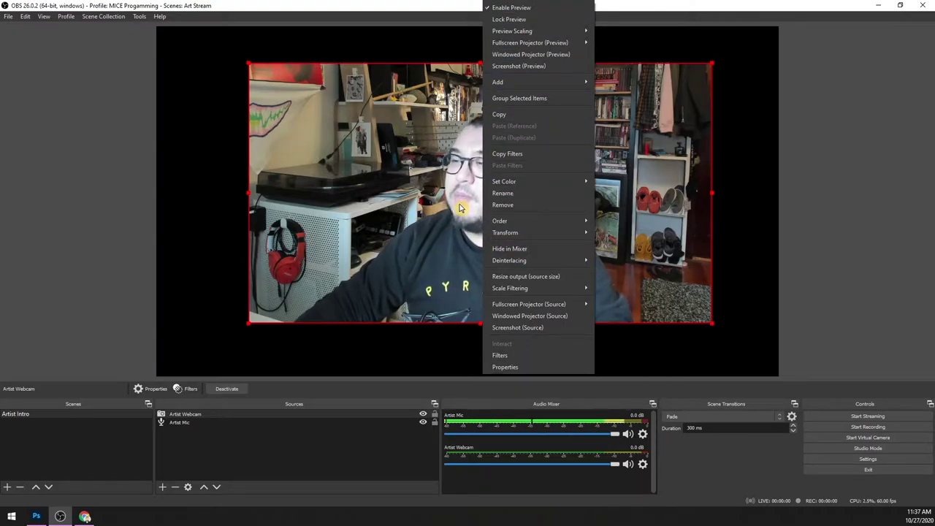
pyautogui.moveTo(541, 233)
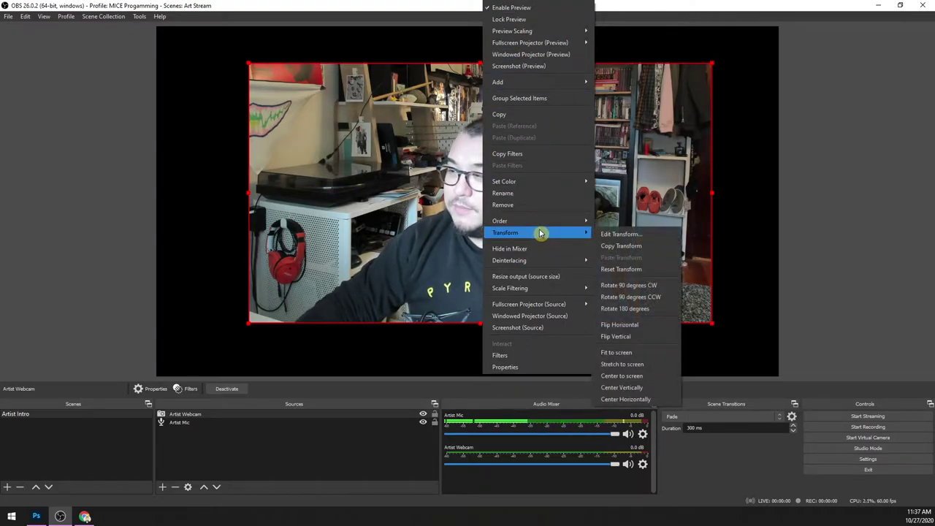
pyautogui.click(632, 308)
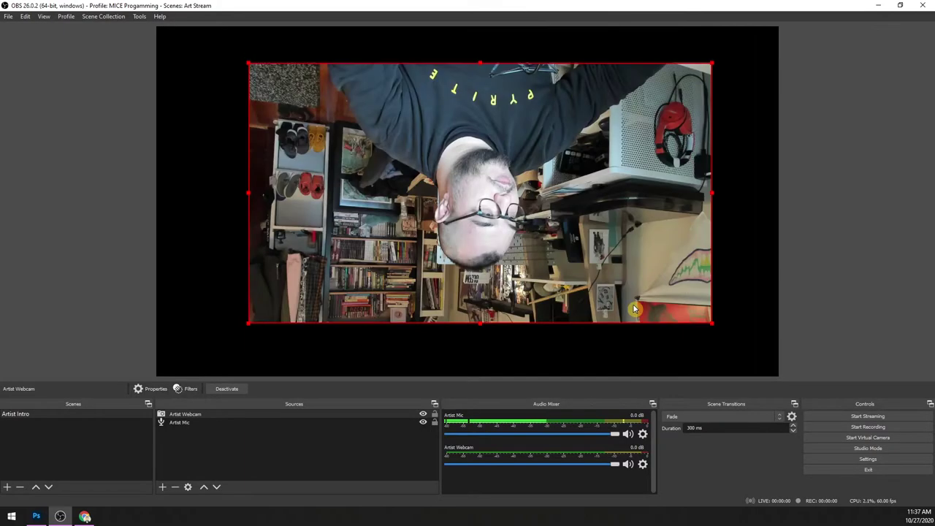
pyautogui.rightClick(571, 152)
pyautogui.moveTo(675, 381)
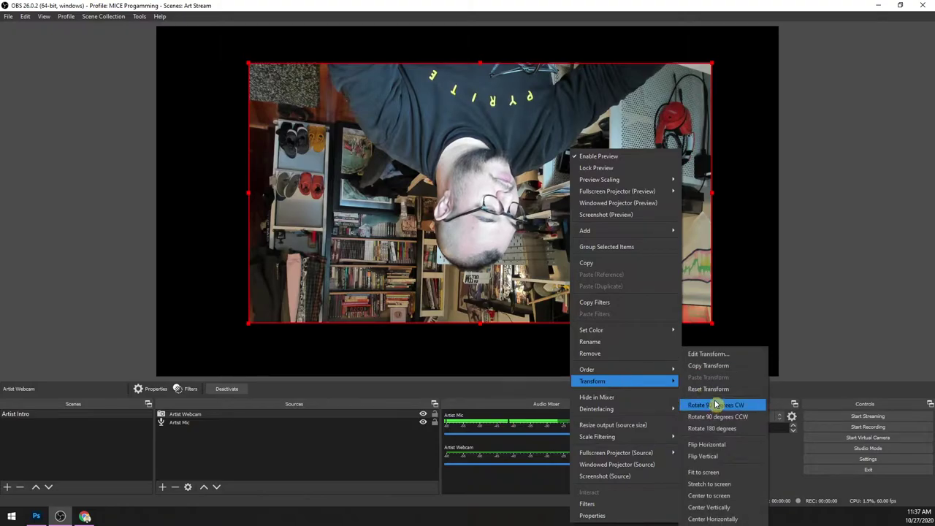
pyautogui.click(717, 392)
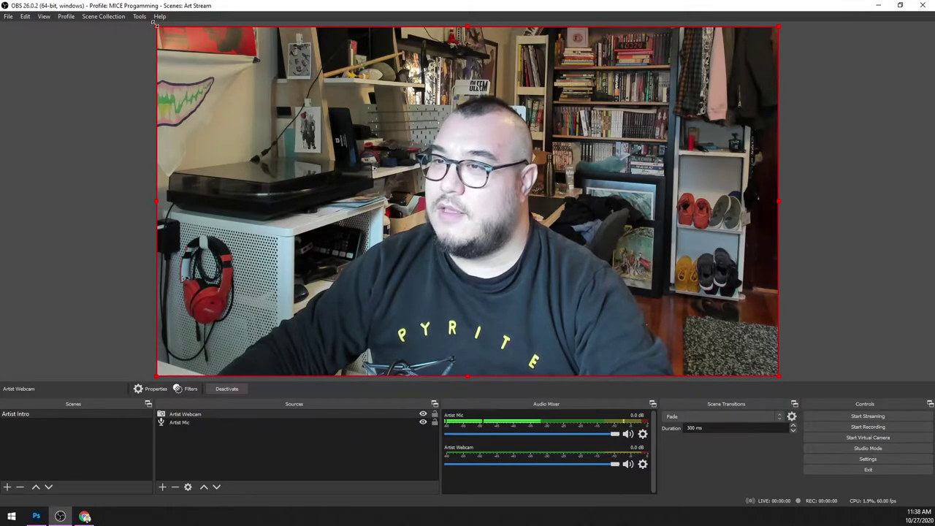
# Step: Scale the Artist Webcam down to about four-fifths of the canvas width and center it to the screen
pyautogui.moveTo(156, 27); pyautogui.dragTo(287, 100)
pyautogui.rightClick(510, 375)
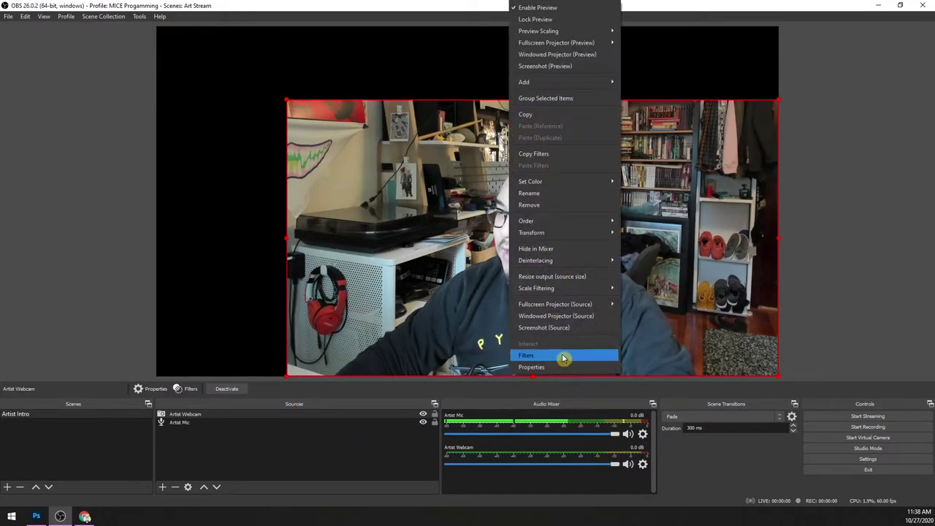
pyautogui.moveTo(577, 232)
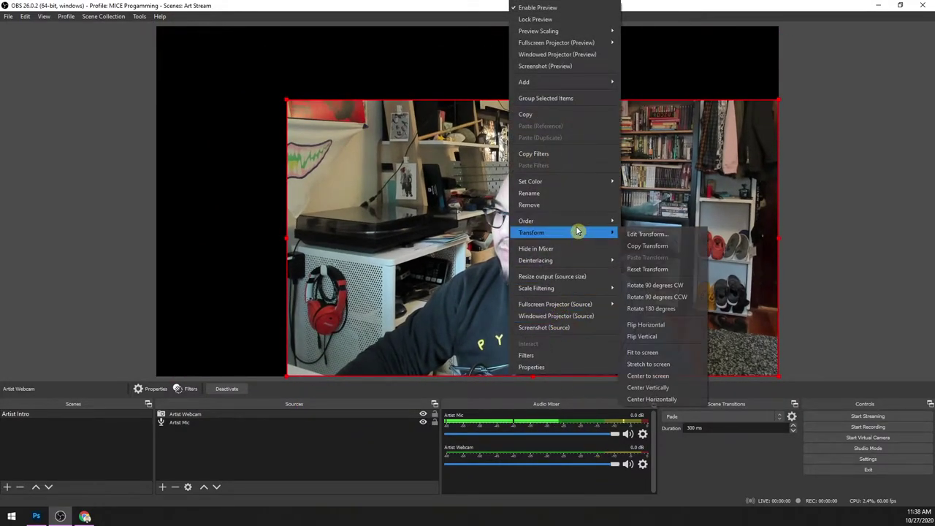
pyautogui.click(683, 376)
pyautogui.click(759, 237)
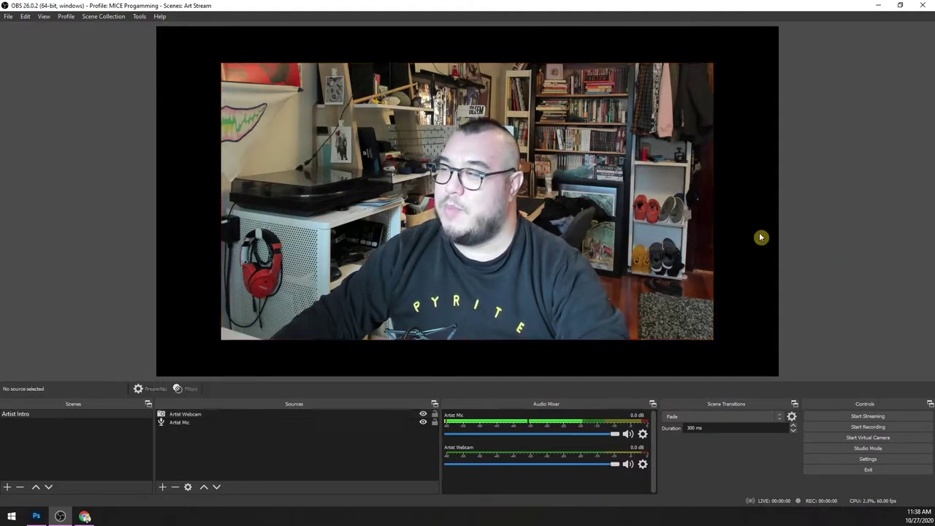
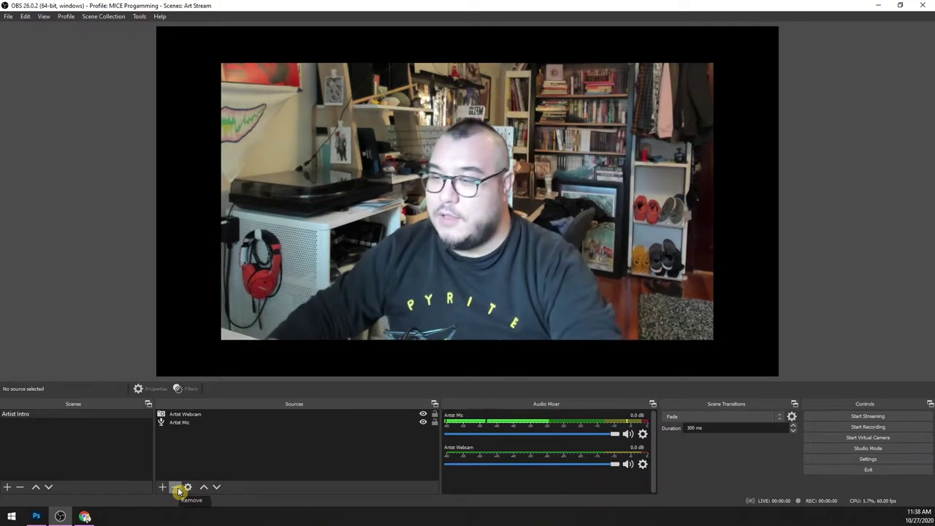
# Step: Add a new Video Capture Device source named Workspace Webcam
pyautogui.click(163, 487)
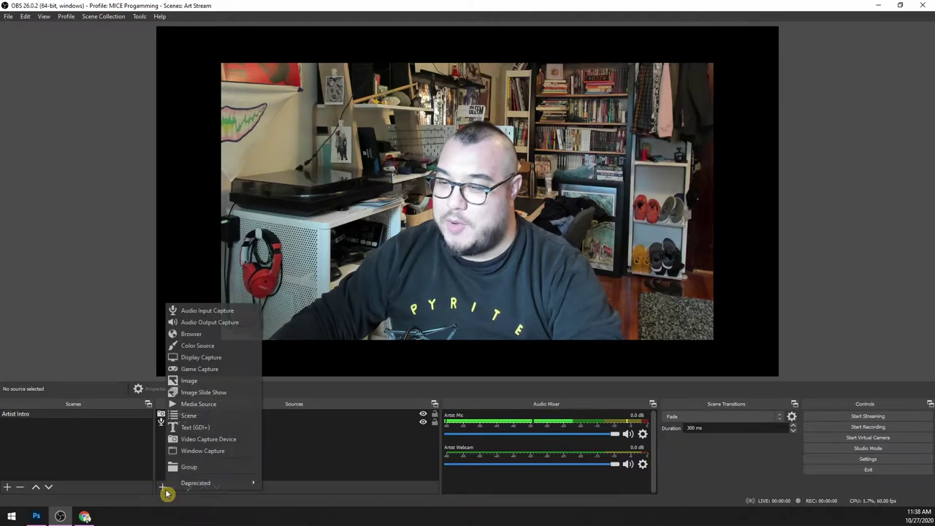
pyautogui.click(211, 440)
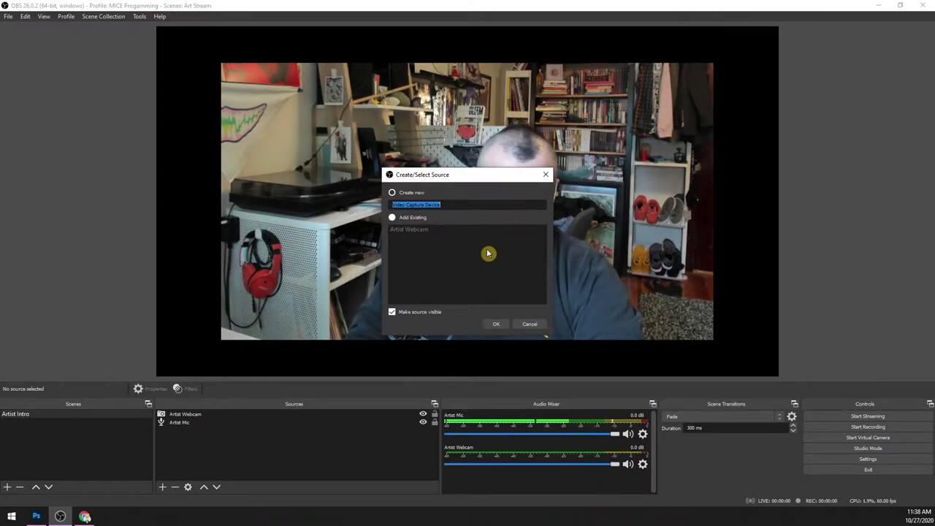
pyautogui.write('Workspace Webcam')
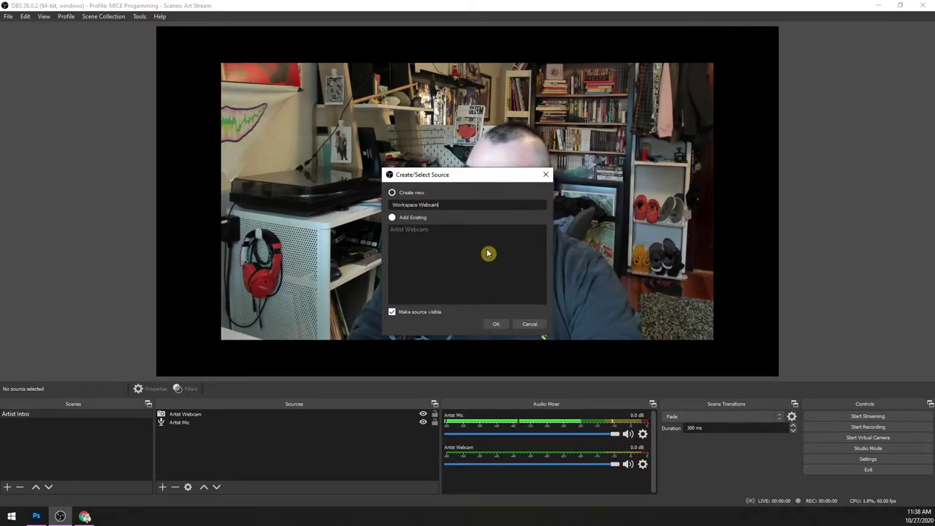
pyautogui.press('Return')
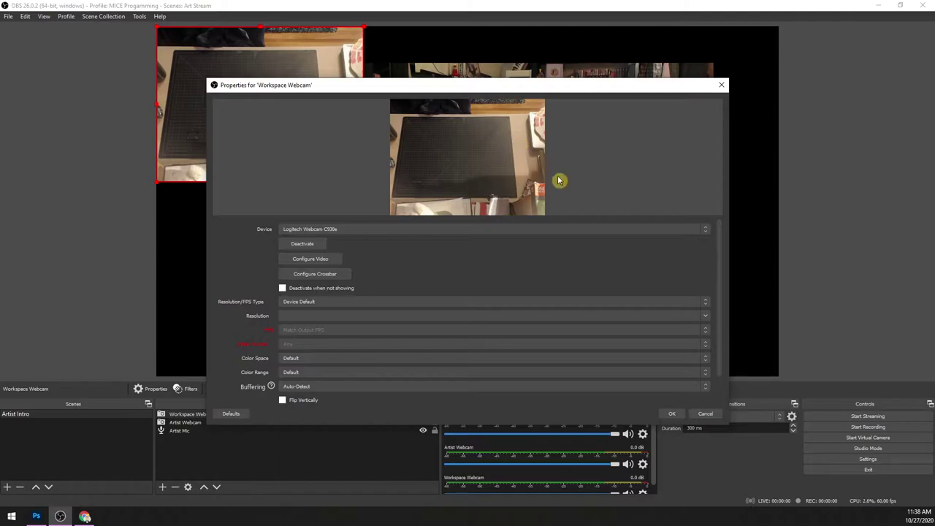
# Step: Set the Workspace Webcam's Resolution/FPS Type to Custom with a resolution of 1920x1080 and apply the properties
pyautogui.moveTo(512, 86)
pyautogui.mouseDown()
pyautogui.moveTo(502, 88)
pyautogui.moveTo(520, 72)
pyautogui.mouseUp()
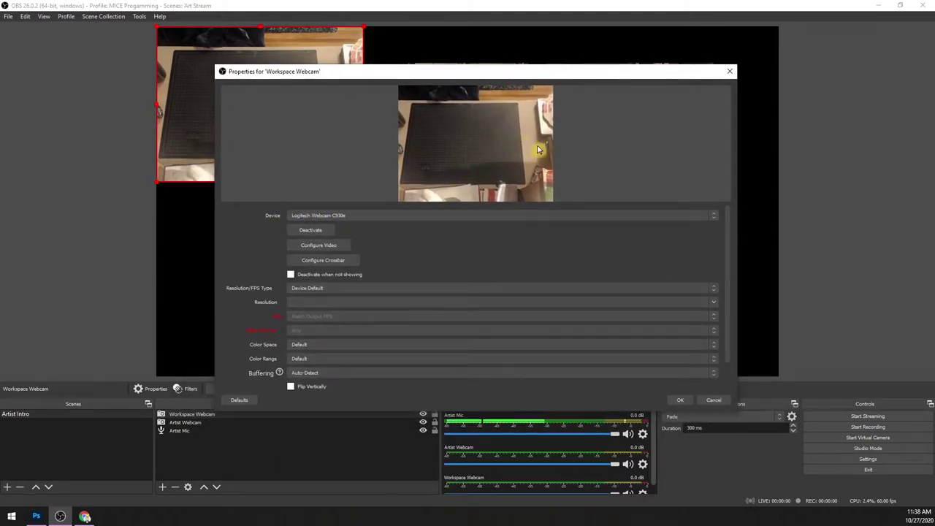
pyautogui.click(328, 288)
pyautogui.click(333, 303)
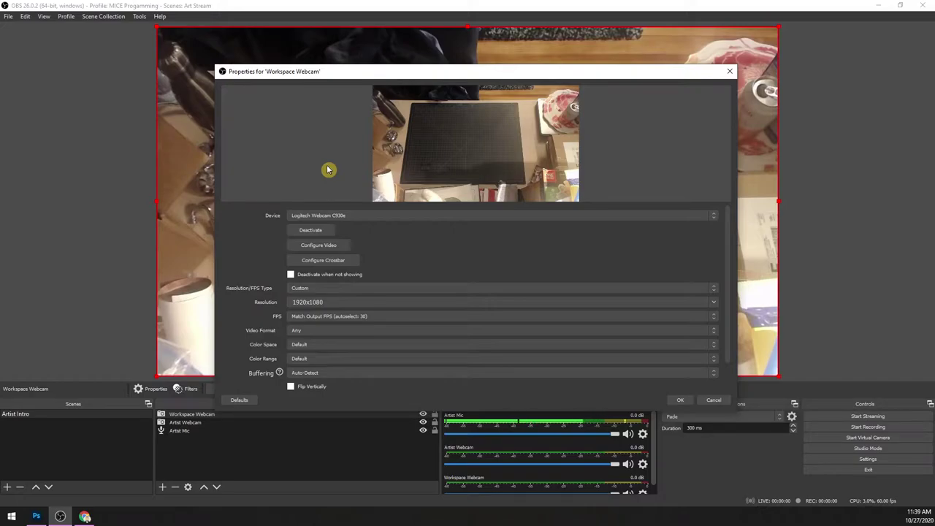
pyautogui.click(679, 401)
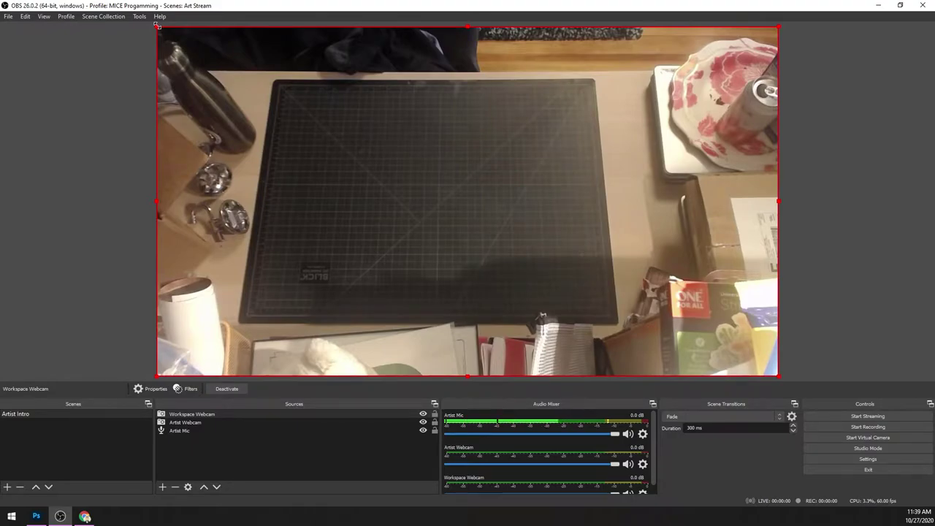
# Step: Shrink the Workspace Webcam over the artist's picture and crop its edges down to the dark cutting mat
pyautogui.moveTo(156, 26); pyautogui.dragTo(508, 223)
pyautogui.moveTo(608, 256); pyautogui.dragTo(461, 136)
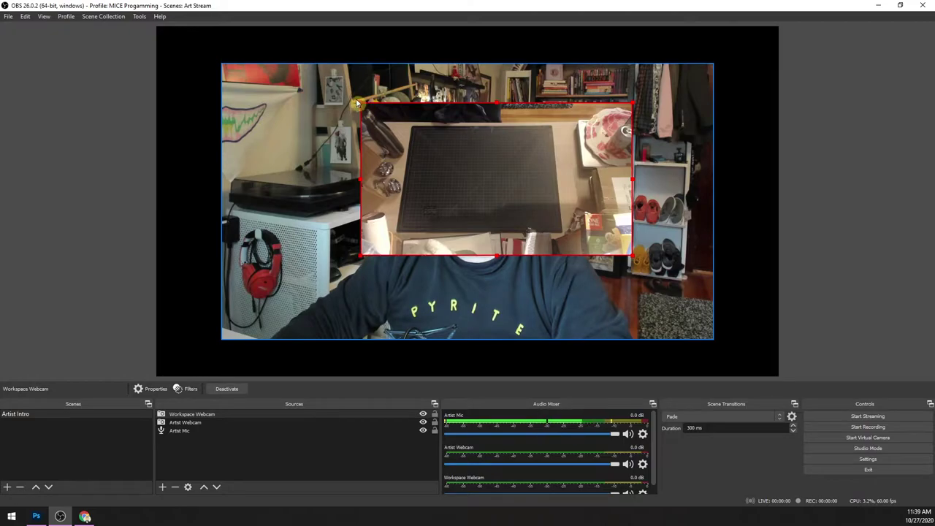
pyautogui.moveTo(360, 101); pyautogui.dragTo(399, 121)
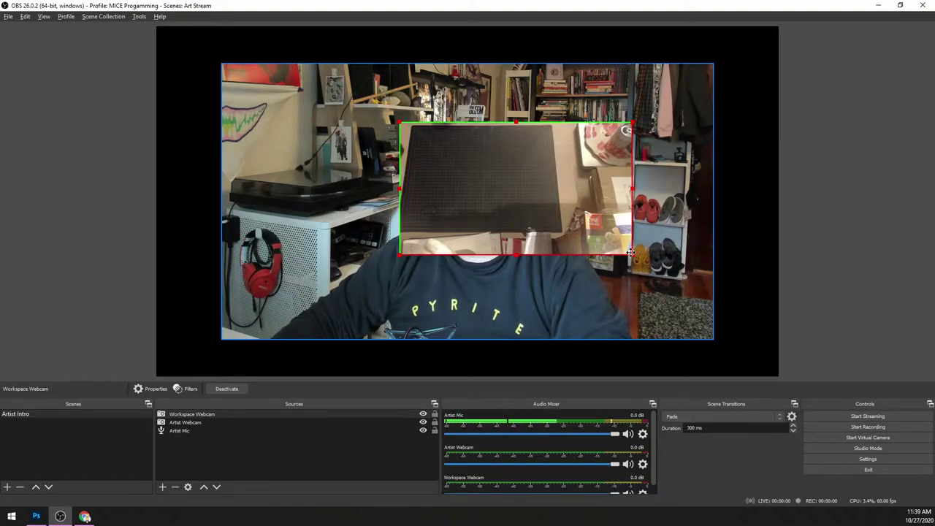
pyautogui.moveTo(634, 256); pyautogui.dragTo(567, 232)
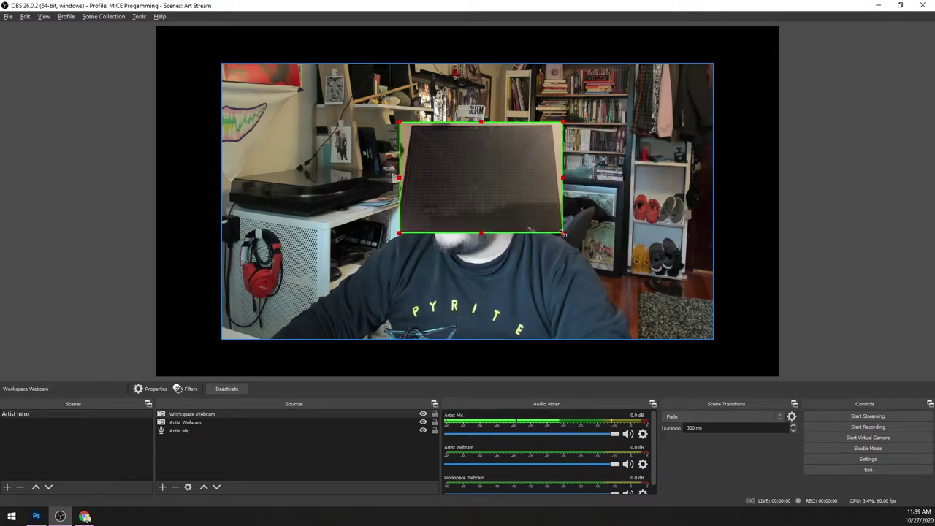
pyautogui.moveTo(398, 176); pyautogui.dragTo(388, 173)
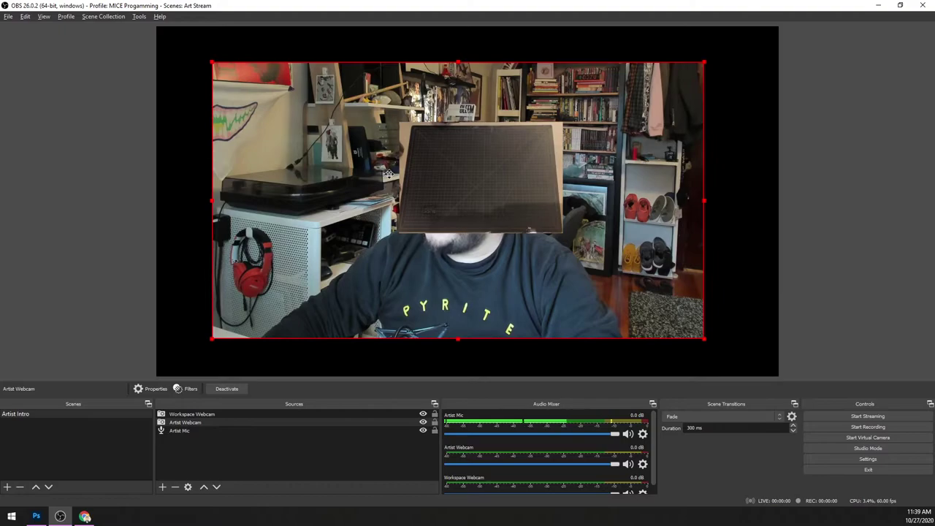
pyautogui.click(400, 186)
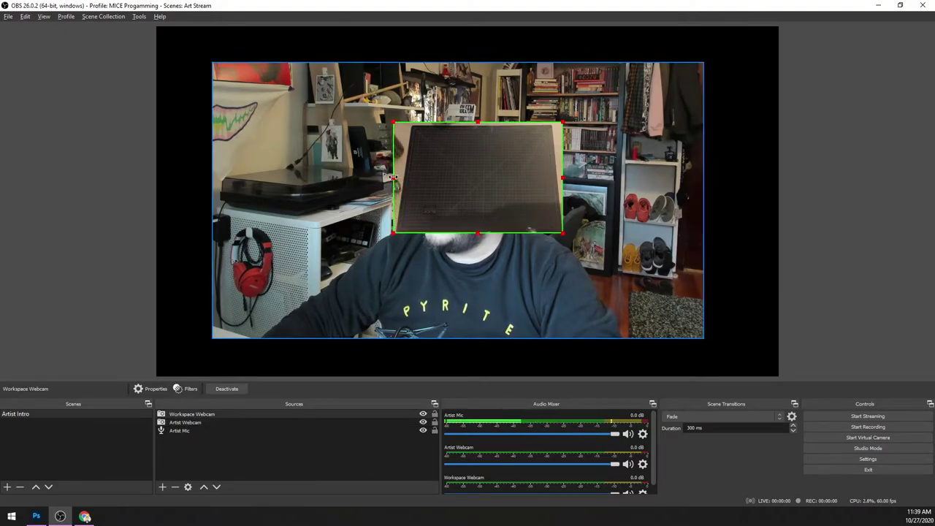
# Step: Center the cropped Workspace Webcam to the screen, and move it into the canvas's upper-right corner
pyautogui.rightClick(330, 168)
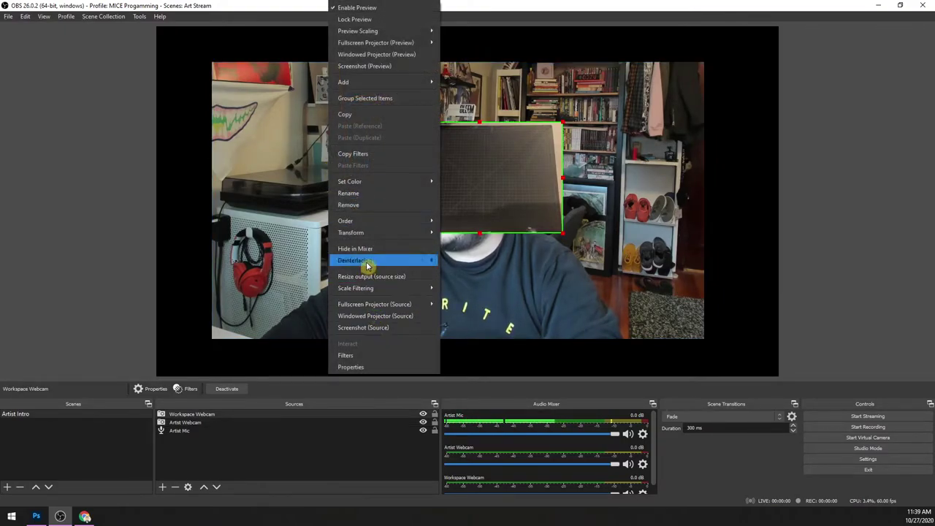
pyautogui.moveTo(365, 232)
pyautogui.click(486, 376)
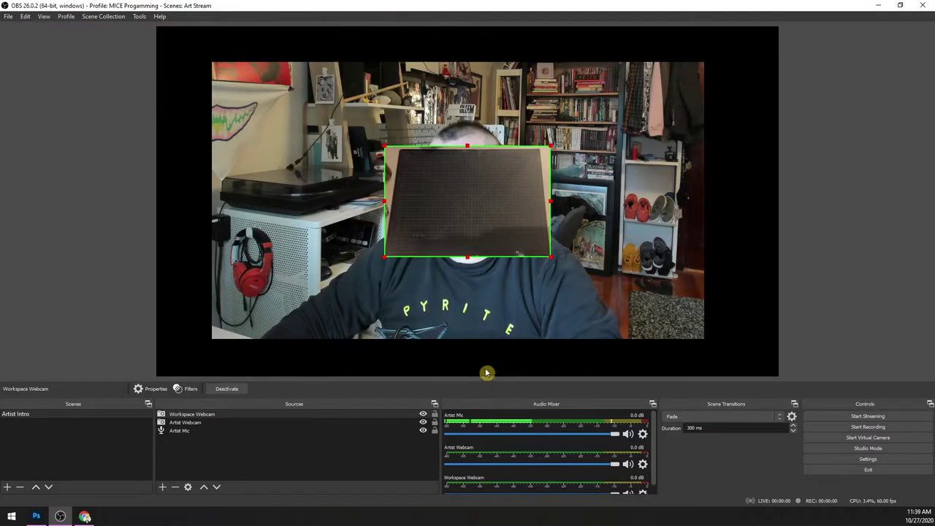
pyautogui.moveTo(523, 199); pyautogui.dragTo(740, 86)
pyautogui.click(688, 292)
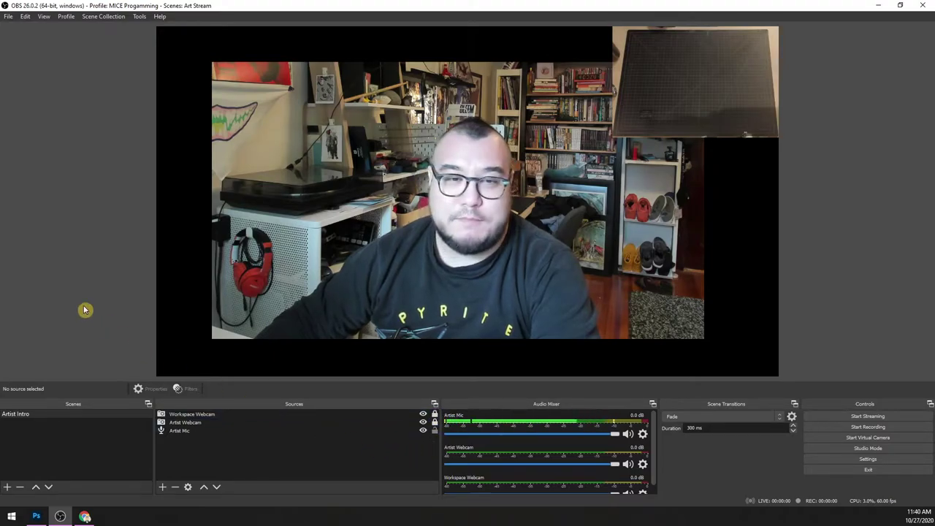
pyautogui.click(163, 487)
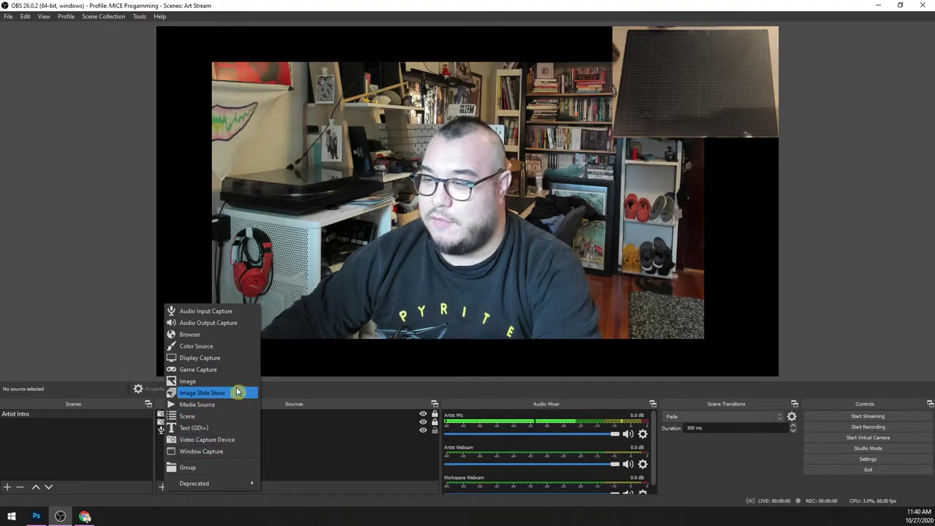
pyautogui.click(239, 380)
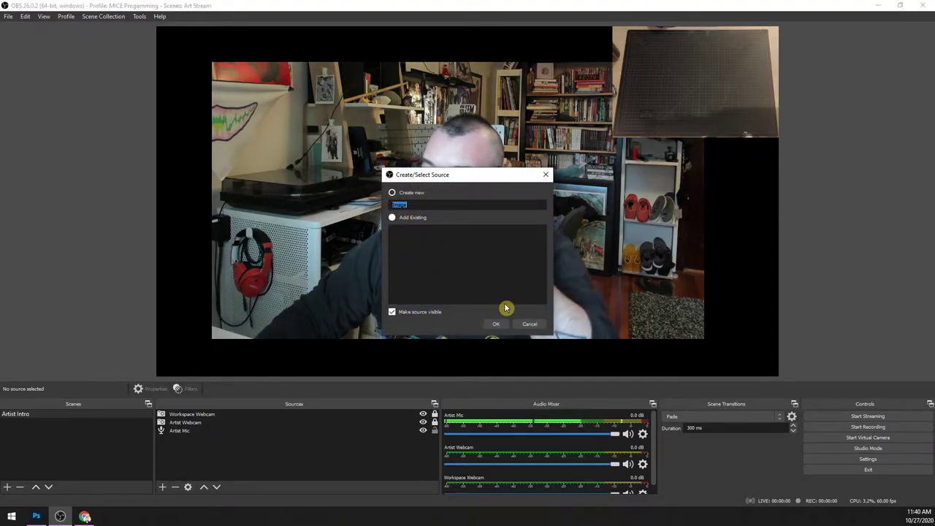
pyautogui.write('MICE')
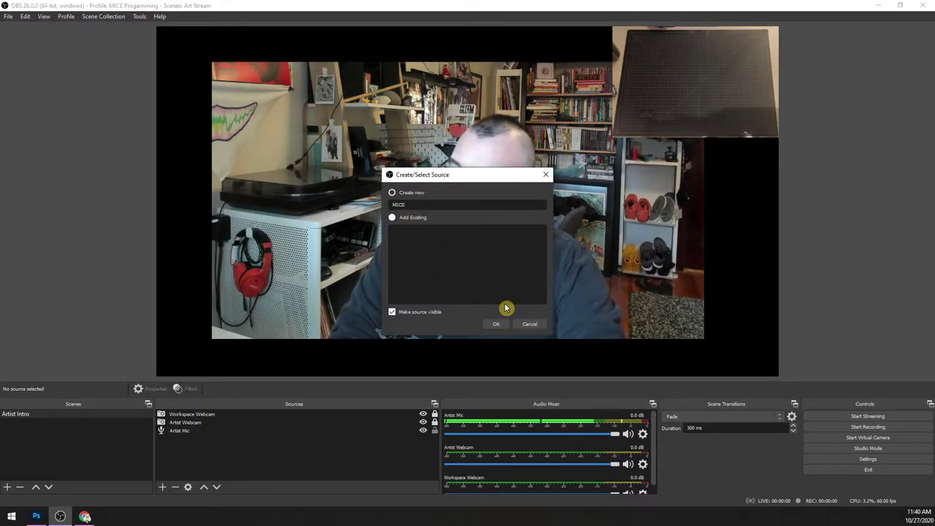
pyautogui.write(' BG')
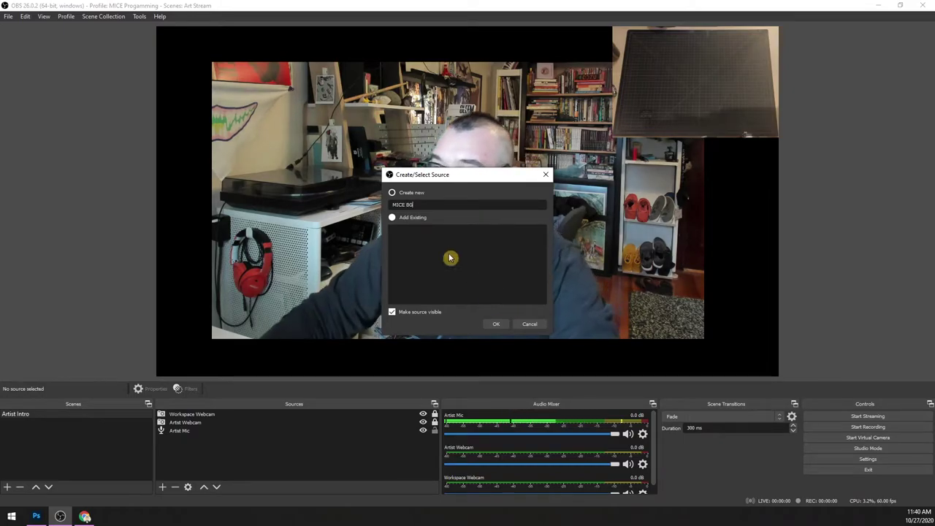
pyautogui.click(544, 174)
# Step: Add a new Image source named MICE BG to the Artist Intro scene
pyautogui.click(161, 487)
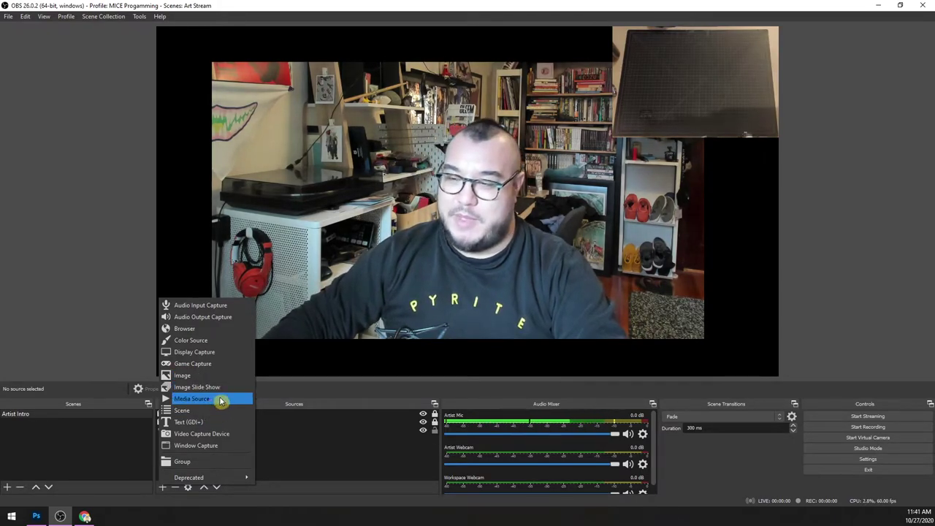
pyautogui.click(187, 376)
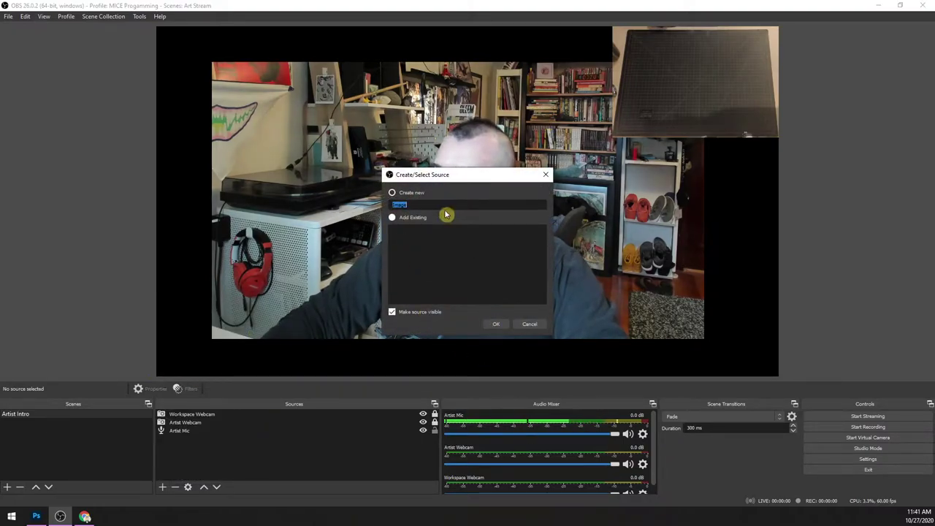
pyautogui.write('MICE BG')
pyautogui.press('Return')
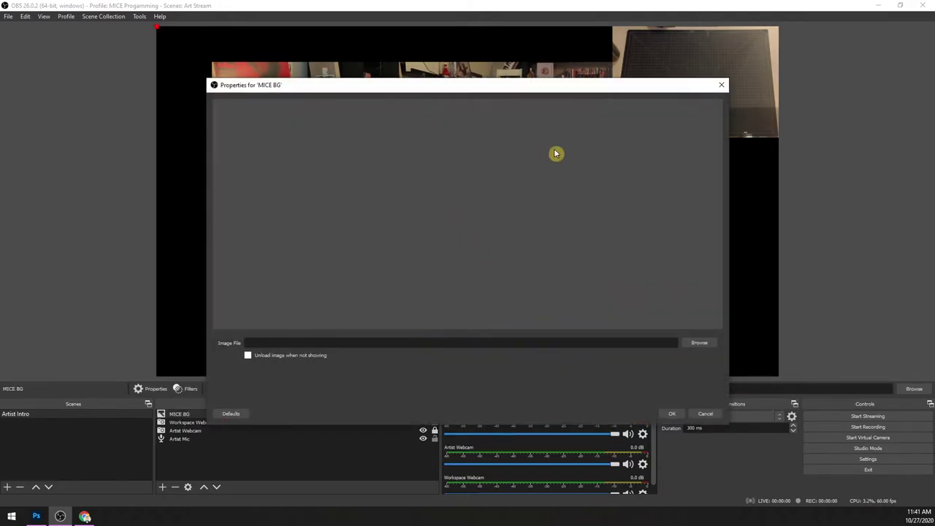
# Step: Load miceBackground16-9.png from the MICE 2020 Stream Assets/Master/Background folder as the MICE BG image file
pyautogui.click(693, 347)
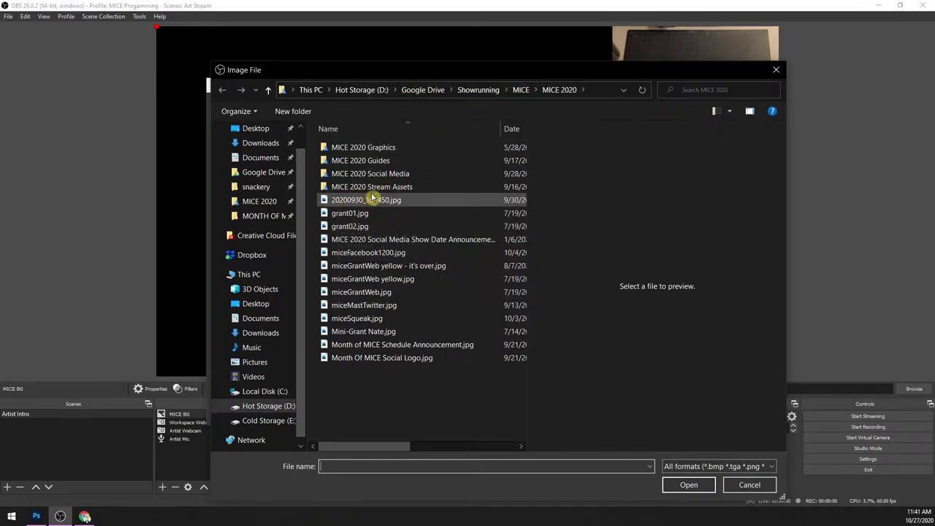
pyautogui.click(438, 191)
pyautogui.doubleClick(439, 192)
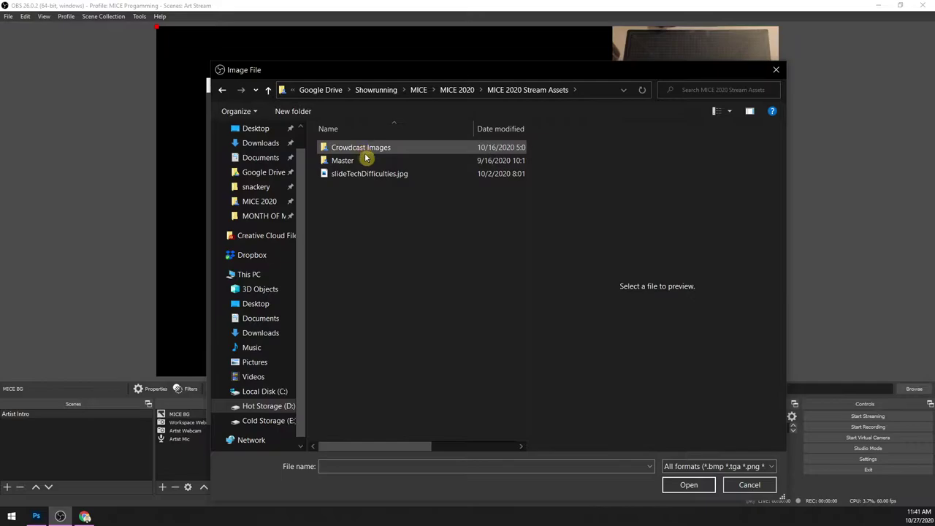
pyautogui.click(365, 159)
pyautogui.doubleClick(365, 160)
pyautogui.doubleClick(388, 152)
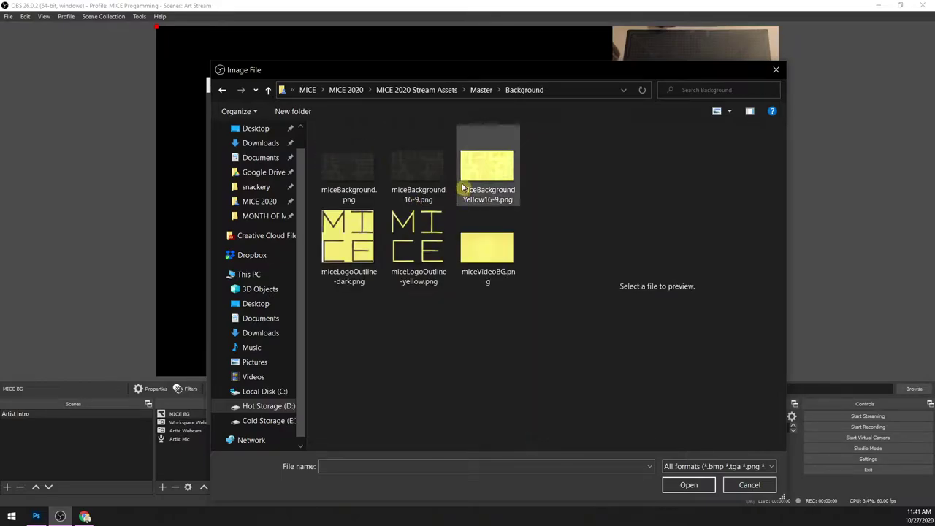
pyautogui.doubleClick(424, 163)
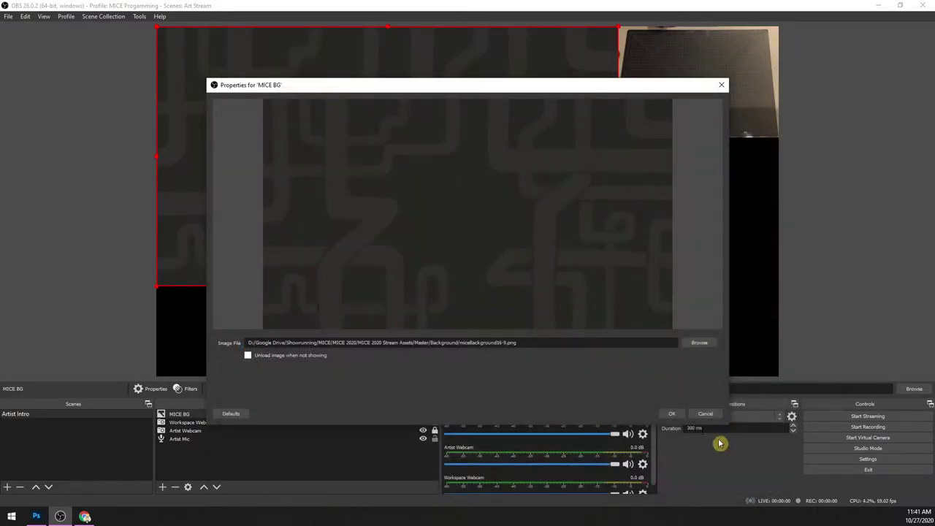
# Step: Confirm the MICE BG image, scale it to fill the canvas, and place it beneath both webcams in the source order
pyautogui.click(672, 413)
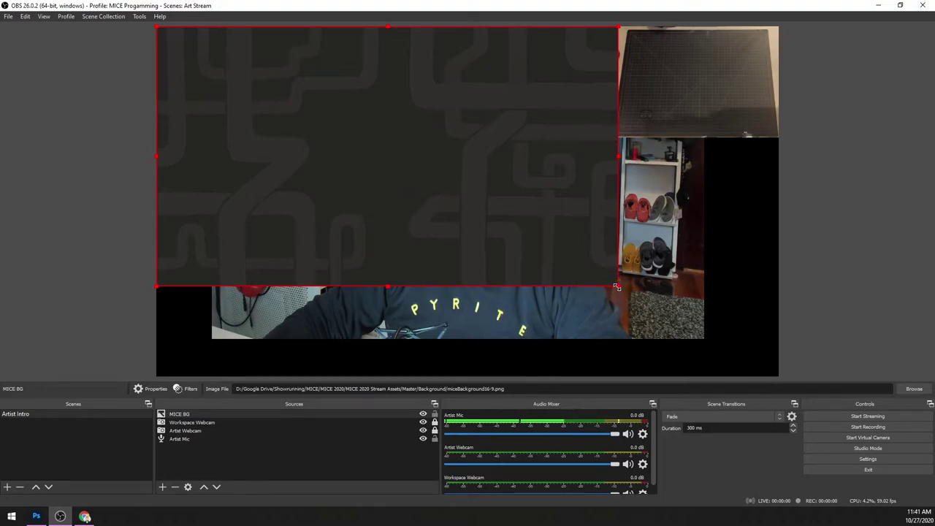
pyautogui.moveTo(617, 286); pyautogui.dragTo(771, 383)
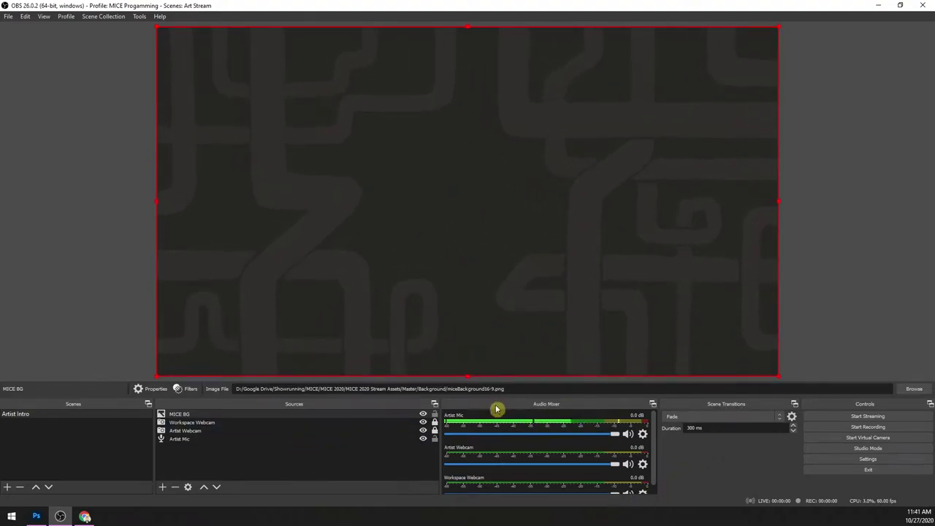
pyautogui.click(184, 415)
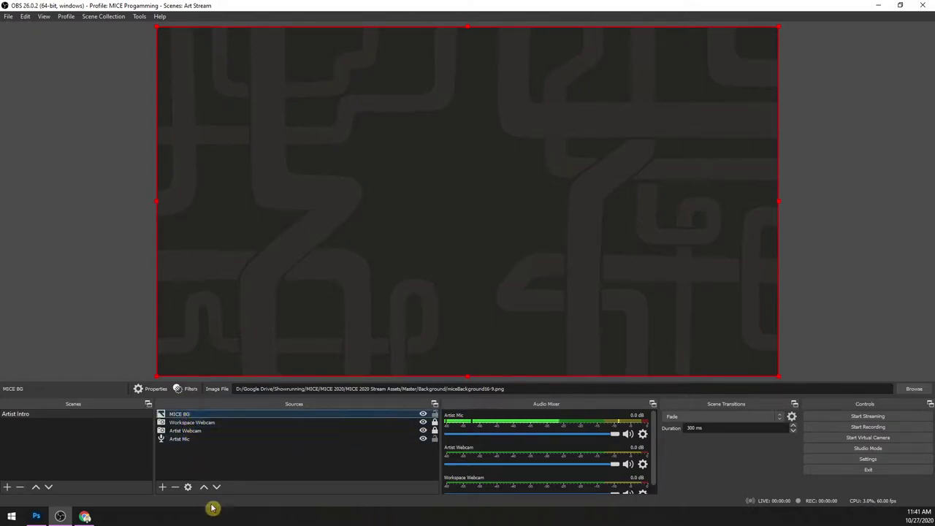
pyautogui.moveTo(188, 418); pyautogui.dragTo(185, 440)
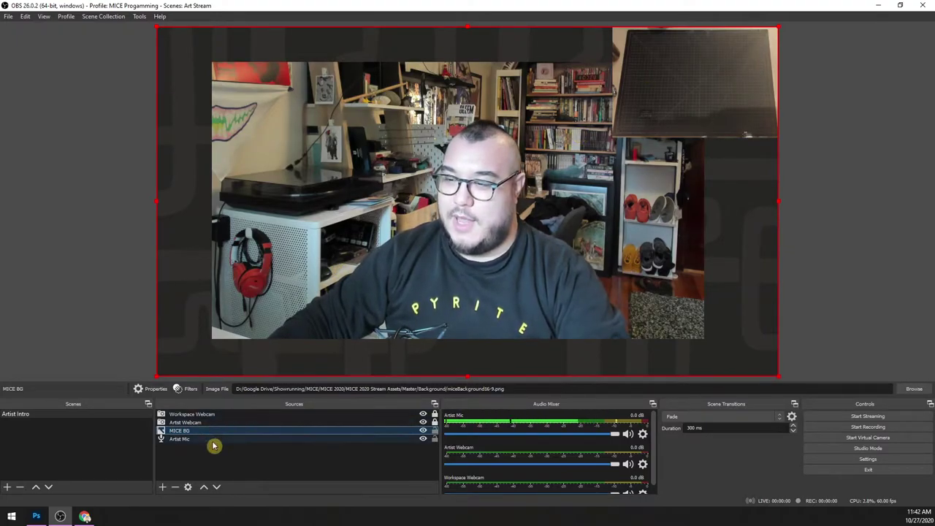
pyautogui.click(856, 239)
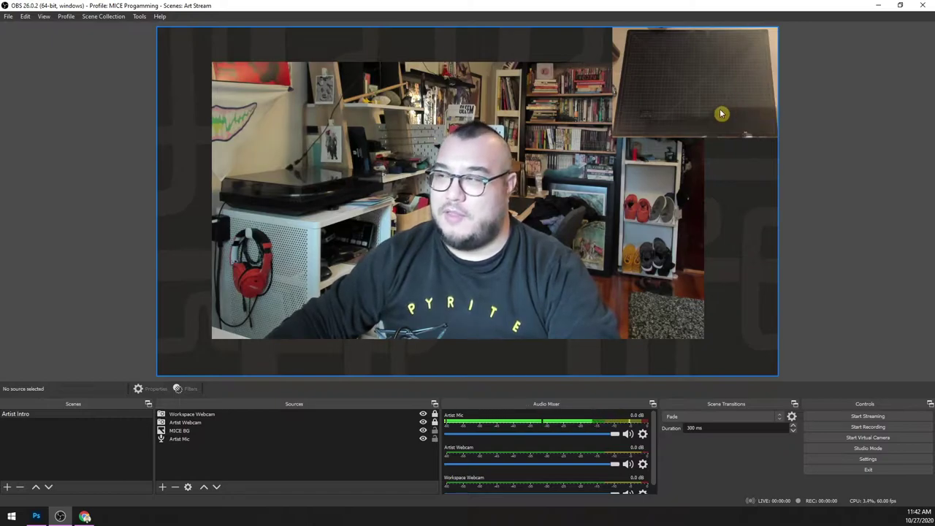
# Step: Lock the MICE BG source and unlock the Artist Webcam and Workspace Webcam sources
pyautogui.moveTo(721, 113); pyautogui.dragTo(607, 137)
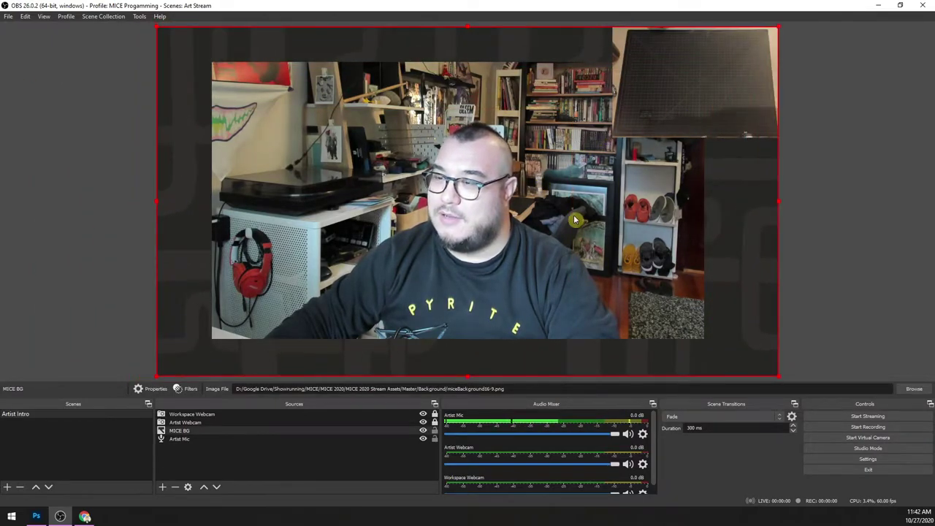
pyautogui.click(435, 431)
pyautogui.click(435, 422)
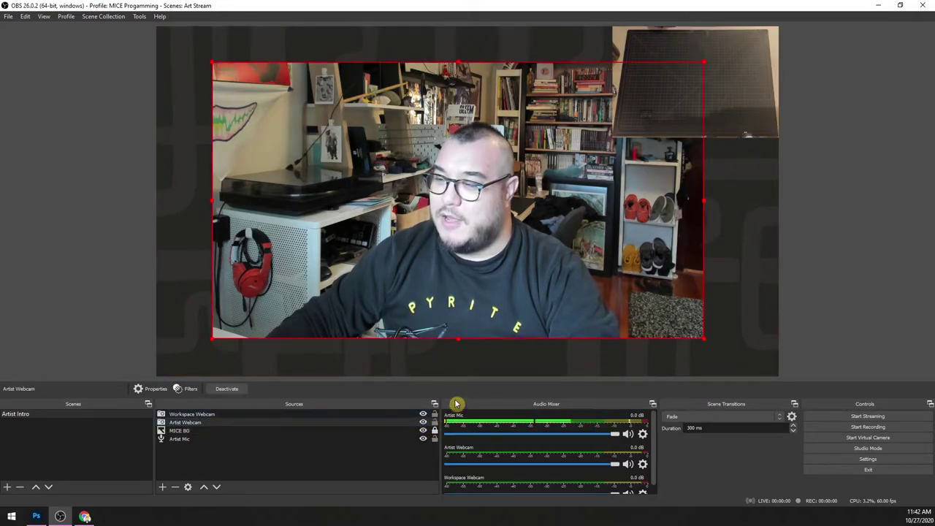
# Step: Enlarge the Workspace Webcam across the middle of the canvas and stack the Artist Webcam above it
pyautogui.moveTo(735, 81); pyautogui.dragTo(327, 111)
pyautogui.moveTo(371, 166); pyautogui.dragTo(666, 343)
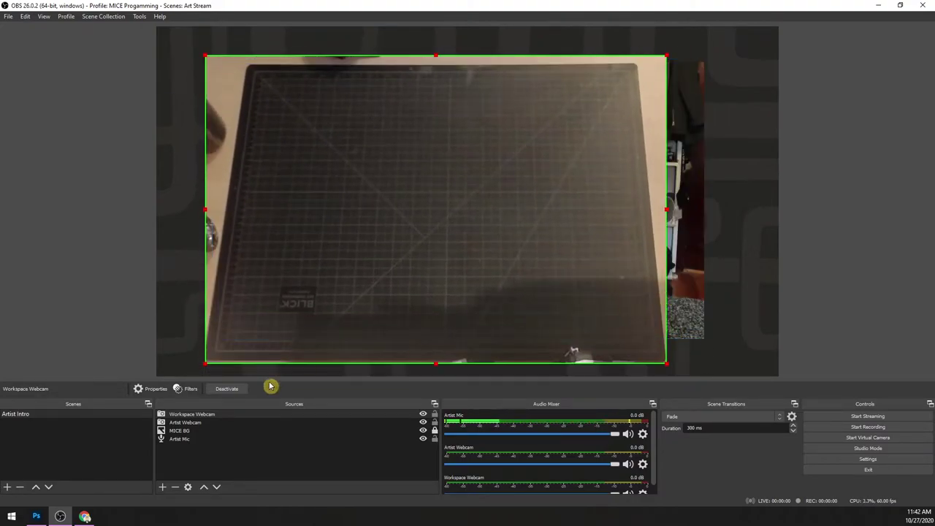
pyautogui.moveTo(401, 423); pyautogui.dragTo(414, 410)
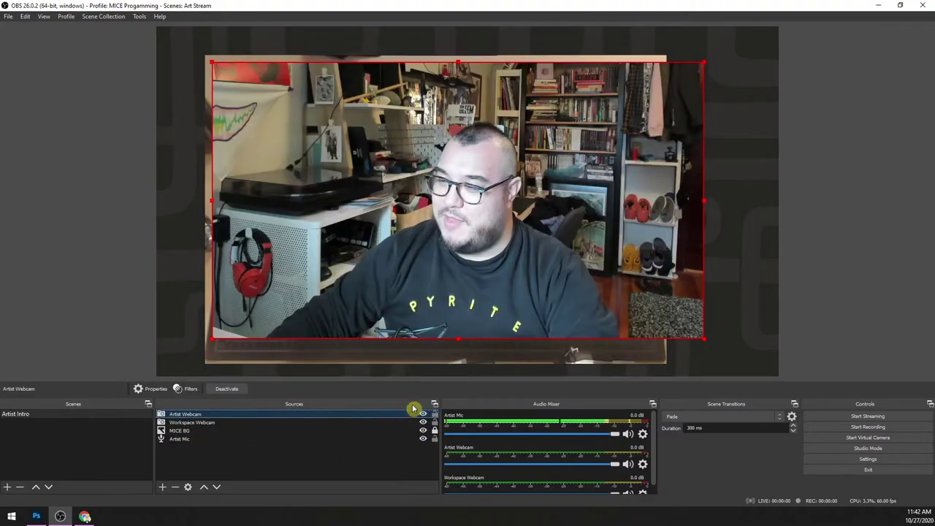
# Step: Reposition the Artist Webcam and center it to the screen
pyautogui.press('Up')
pyautogui.press('Right')
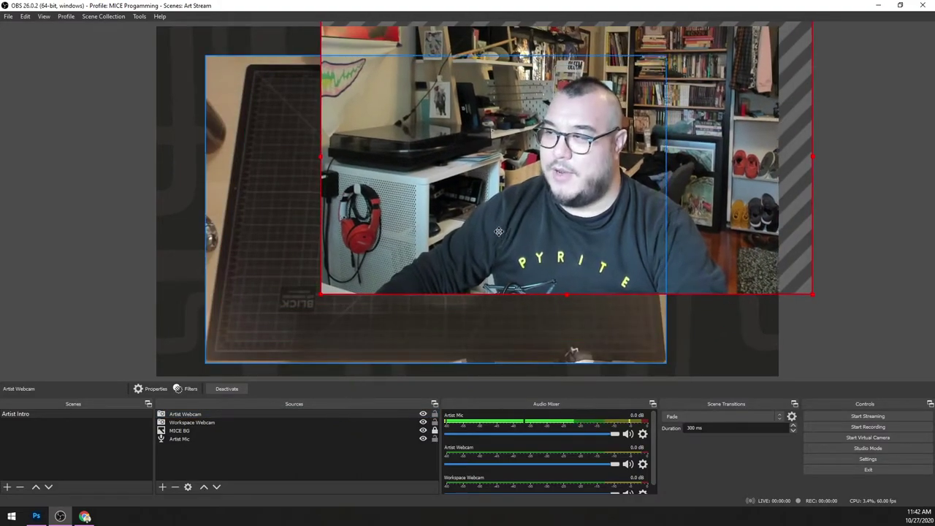
pyautogui.moveTo(779, 275); pyautogui.dragTo(690, 307)
pyautogui.rightClick(690, 306)
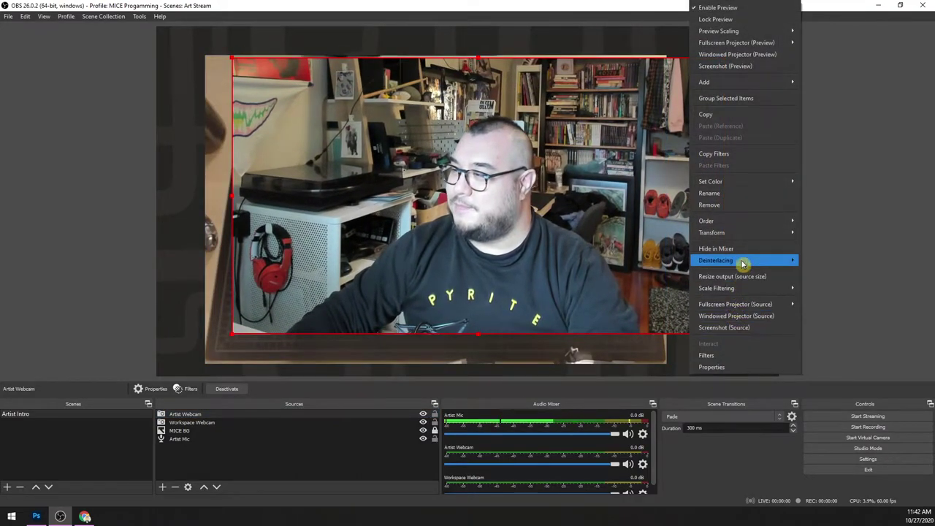
pyautogui.moveTo(740, 232)
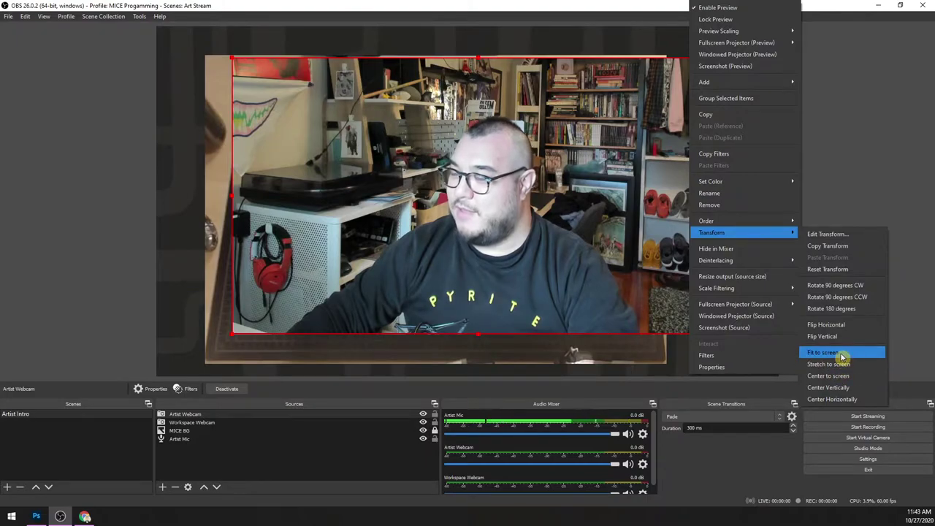
pyautogui.click(832, 376)
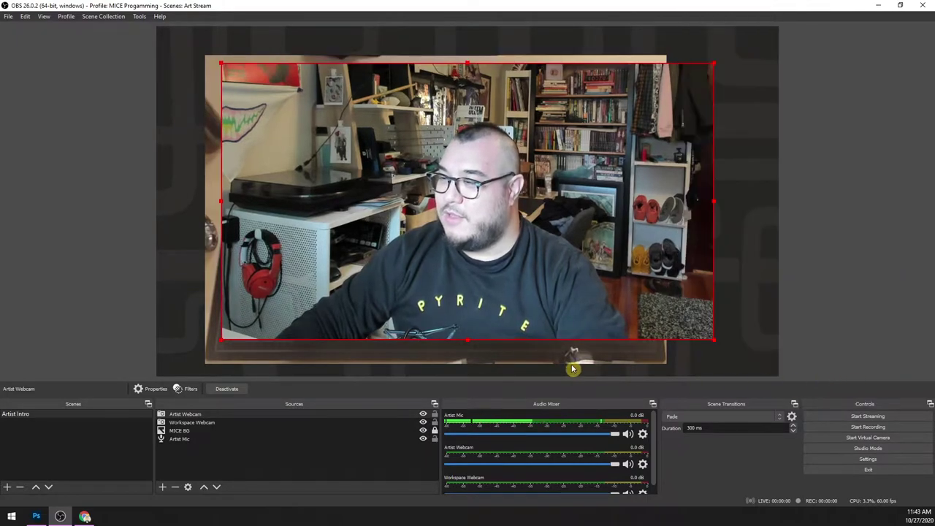
# Step: Bring the Workspace Webcam above the Artist Webcam in the source order
pyautogui.click(539, 354)
pyautogui.click(205, 60)
pyautogui.click(208, 63)
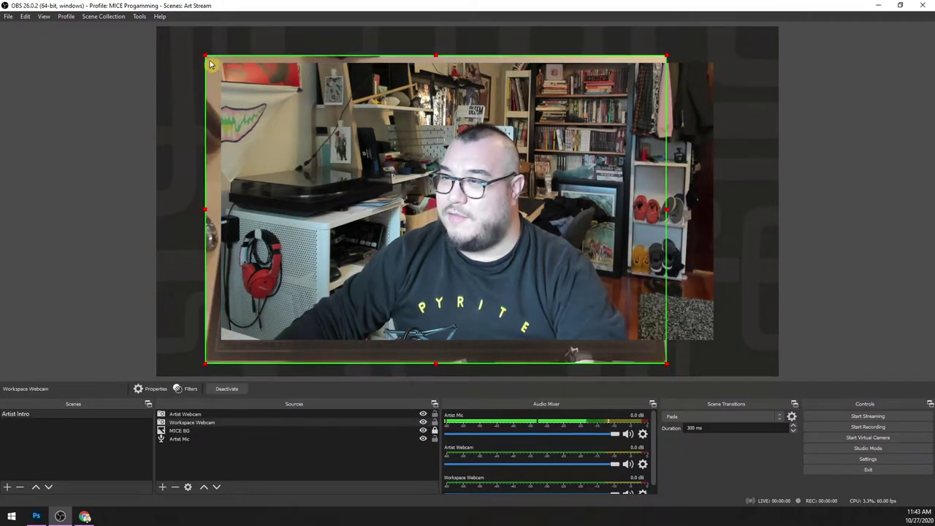
pyautogui.click(205, 488)
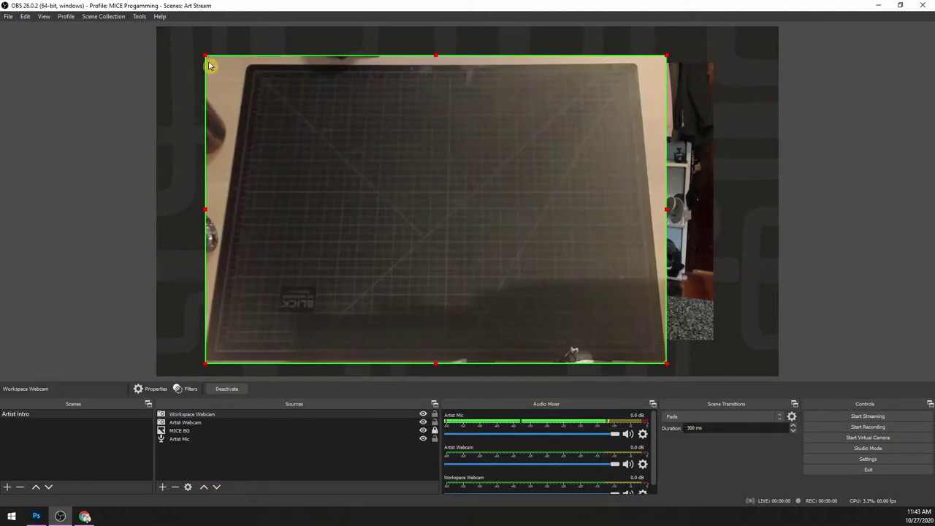
# Step: Shrink the Workspace Webcam into the canvas's upper-right corner and lock both webcam sources
pyautogui.moveTo(210, 59); pyautogui.dragTo(475, 234)
pyautogui.moveTo(580, 278); pyautogui.dragTo(705, 101)
pyautogui.click(734, 175)
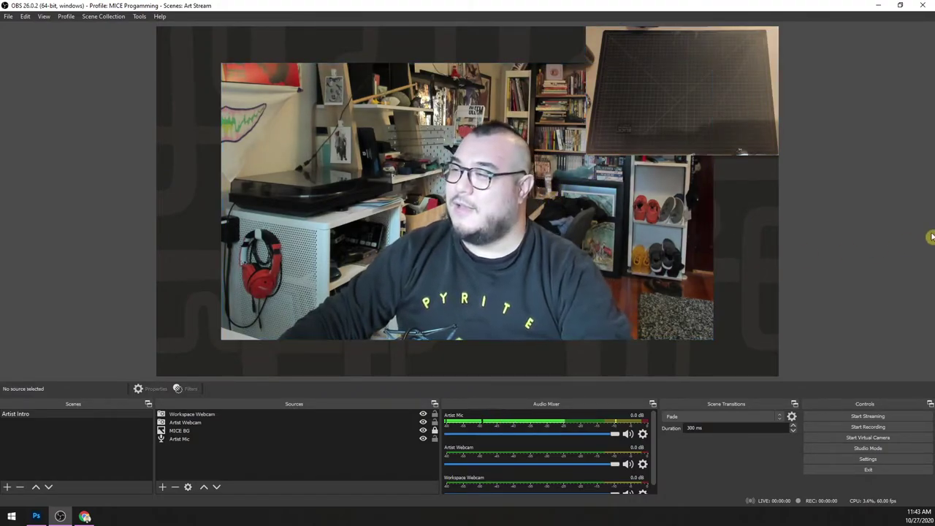
pyautogui.click(433, 414)
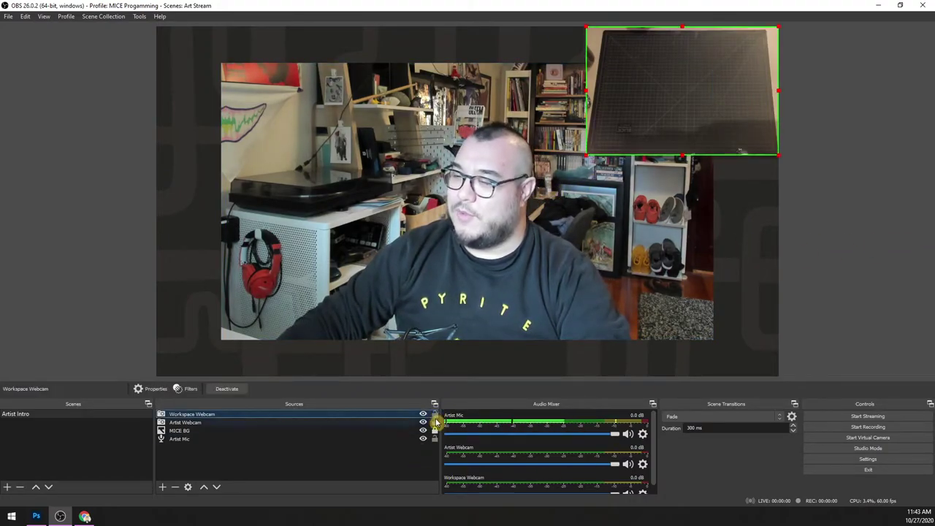
# Step: Create a scene named Workspace Primary and copy the Artist Mic source from Artist Intro into it
pyautogui.click(6, 487)
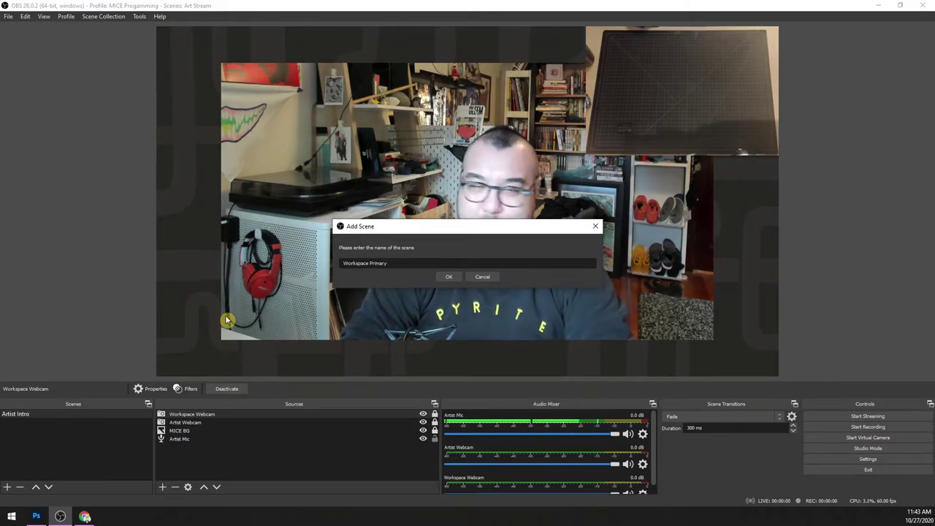
pyautogui.press('Return')
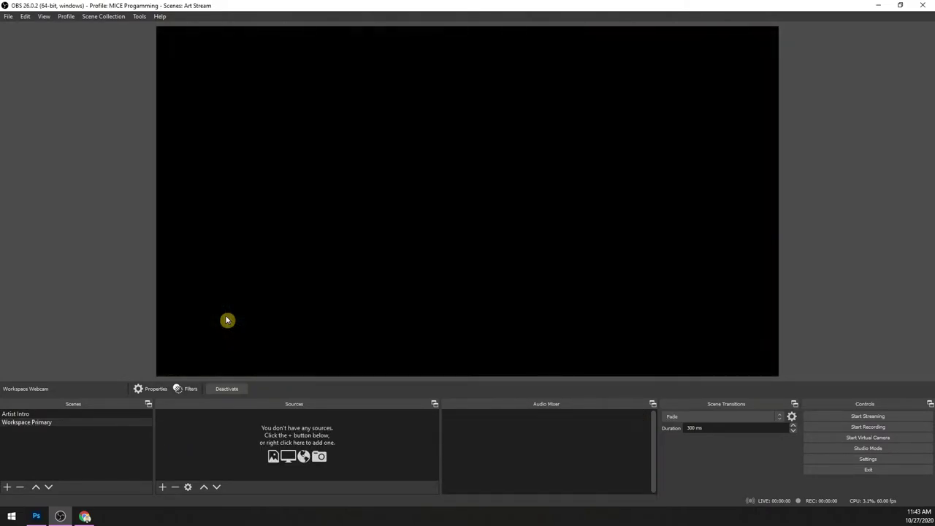
pyautogui.click(36, 414)
pyautogui.click(182, 438)
pyautogui.hotkey('ctrl', 'c')
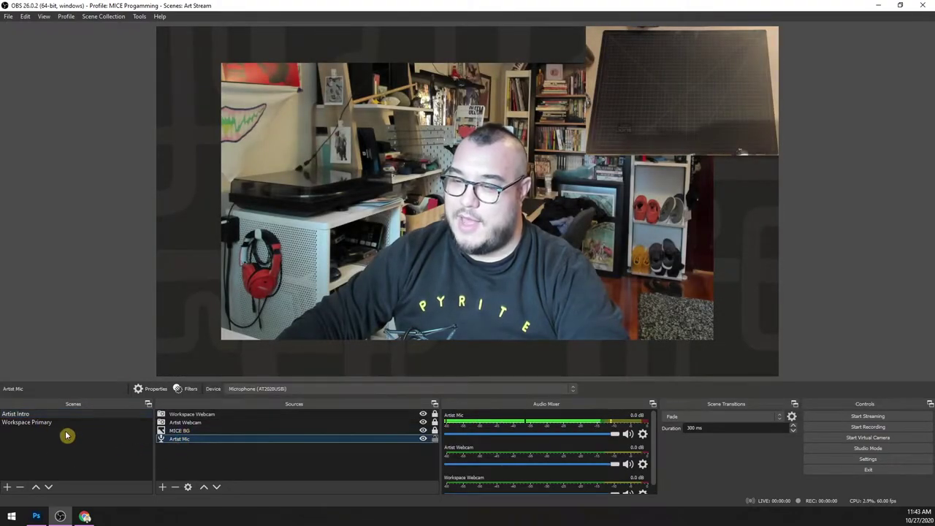
pyautogui.click(44, 422)
pyautogui.hotkey('ctrl', 'v')
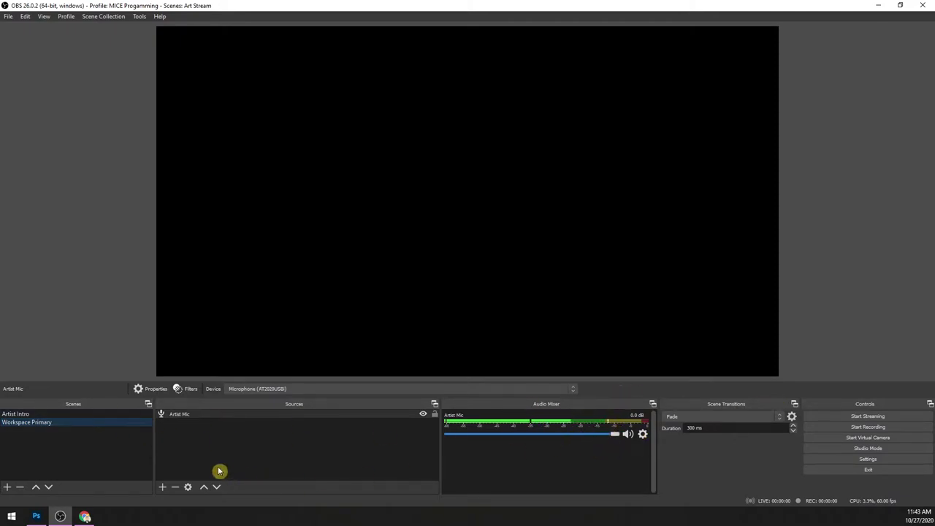
# Step: Copy the MICE BG source from Artist Intro into the Workspace Primary scene
pyautogui.hotkey('ctrl', 'v')
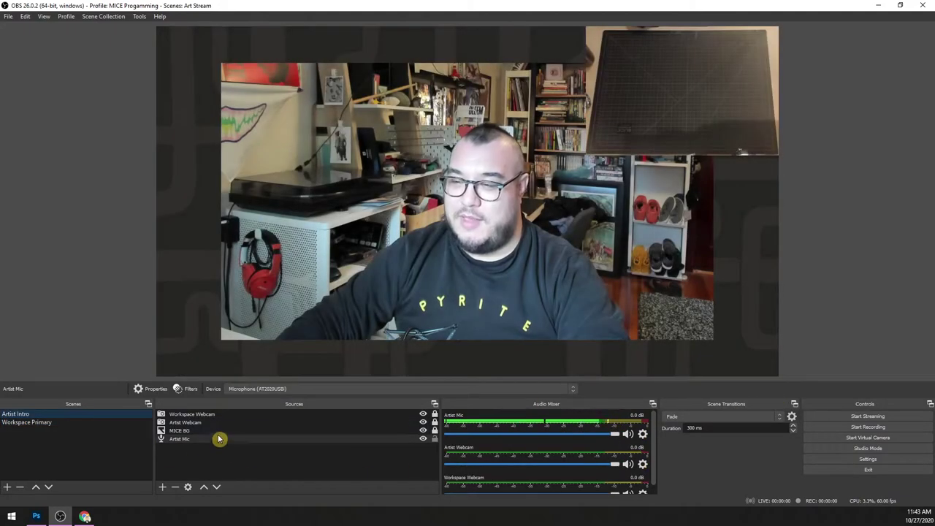
pyautogui.click(218, 430)
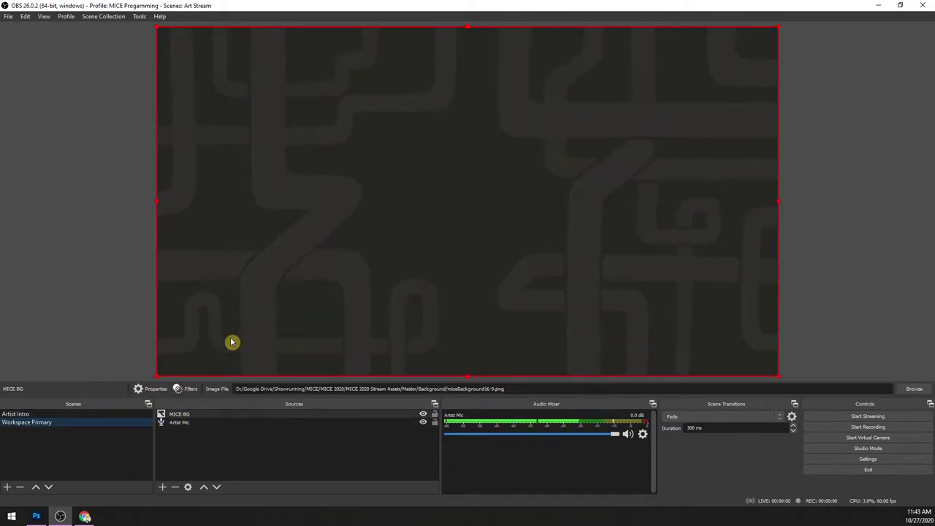
pyautogui.hotkey('ctrl', 'v')
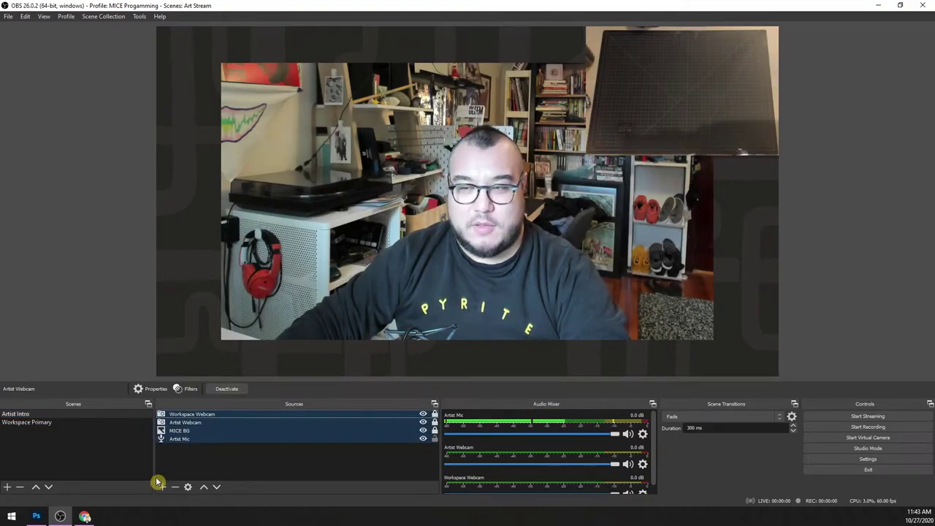
# Step: Copy both webcam sources together into Workspace Primary and move the Artist Webcam to the middle of the canvas
pyautogui.click(215, 423)
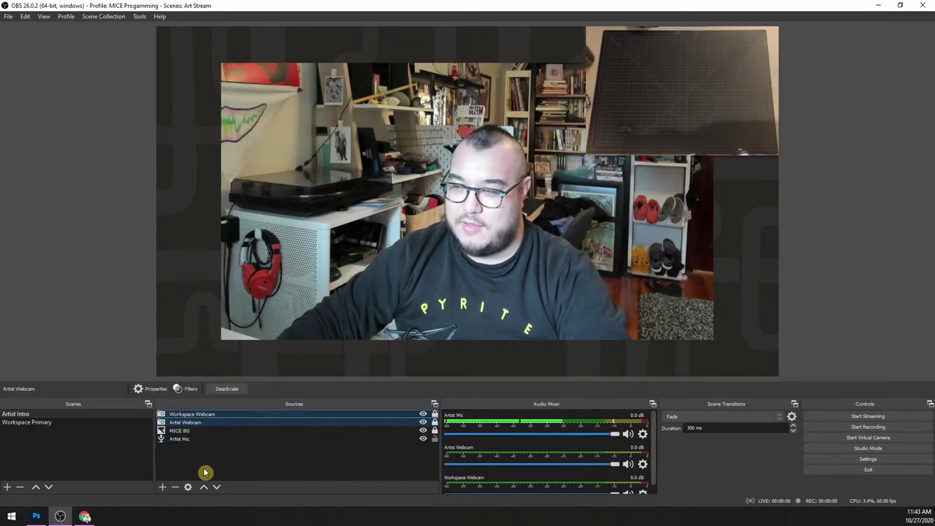
pyautogui.click(46, 423)
pyautogui.hotkey('ctrl', 'v')
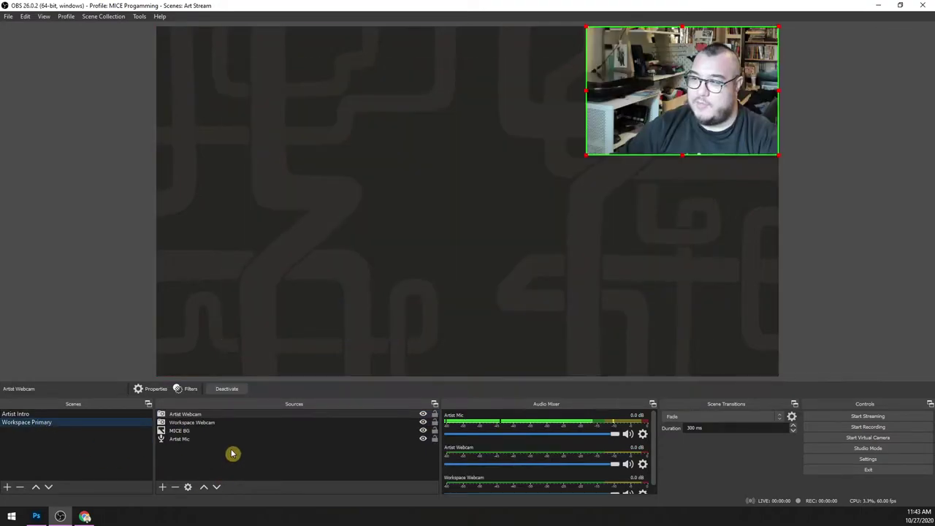
pyautogui.moveTo(753, 121); pyautogui.dragTo(589, 238)
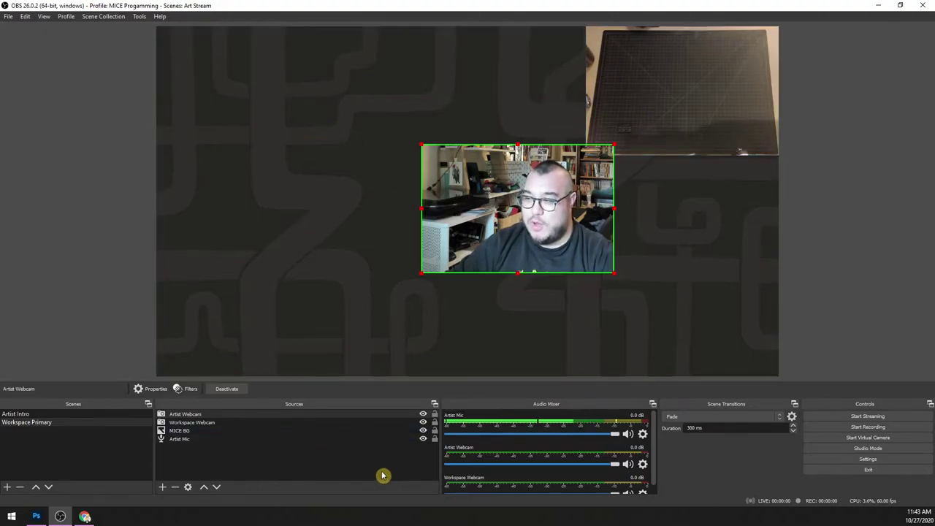
pyautogui.moveTo(620, 209); pyautogui.dragTo(750, 314)
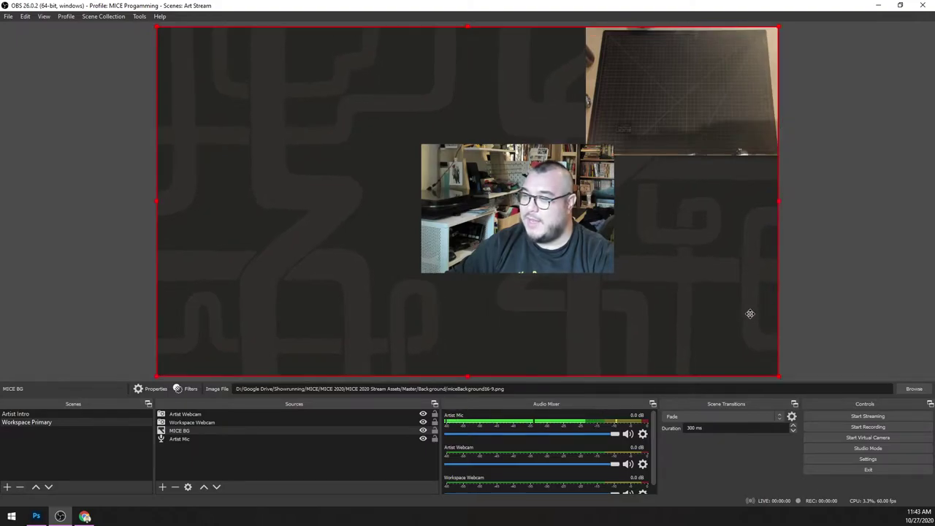
# Step: Lock MICE BG in Workspace Primary and delete both pasted webcam sources from the scene
pyautogui.click(435, 430)
pyautogui.click(605, 138)
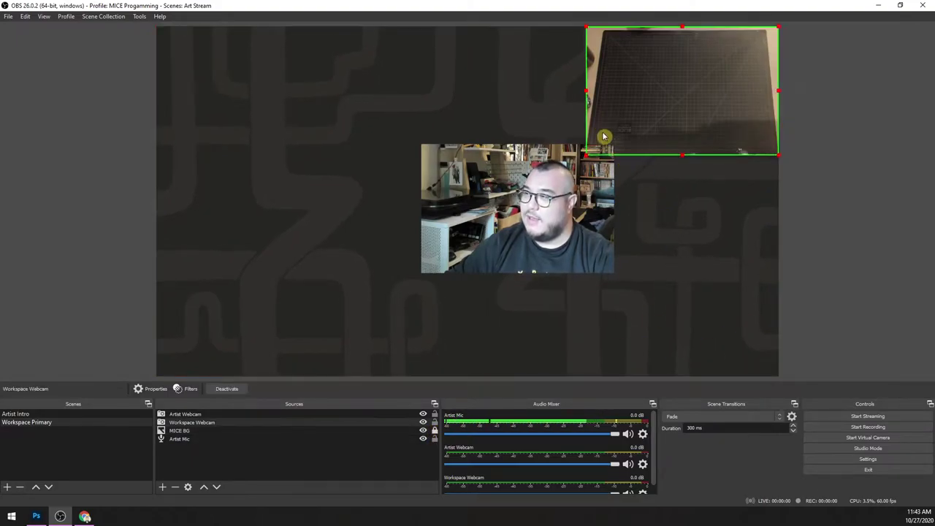
pyautogui.keyDown('ctrl'); pyautogui.click(608, 168); pyautogui.keyUp('ctrl')
pyautogui.press('Delete')
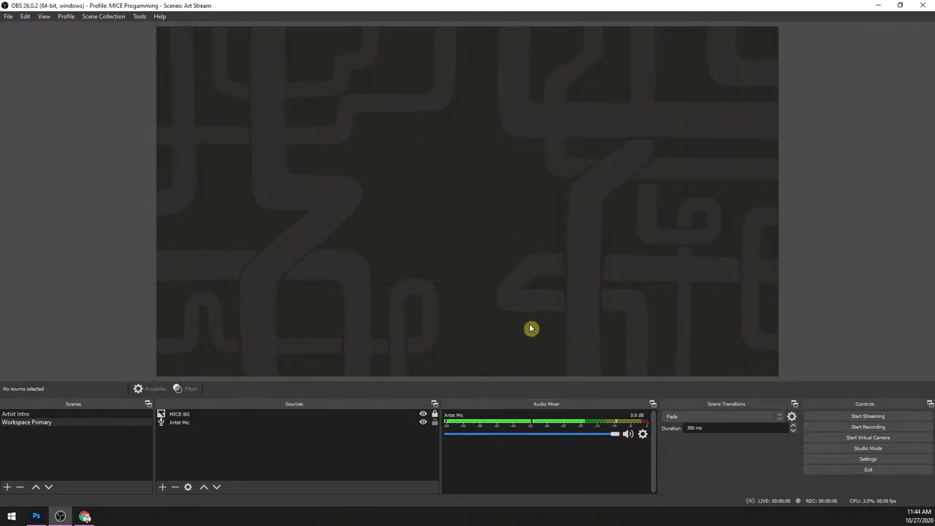
# Step: Copy only the Artist Webcam from Artist Intro into Workspace Primary and shrink it near the canvas's upper-left corner
pyautogui.click(30, 414)
pyautogui.click(211, 431)
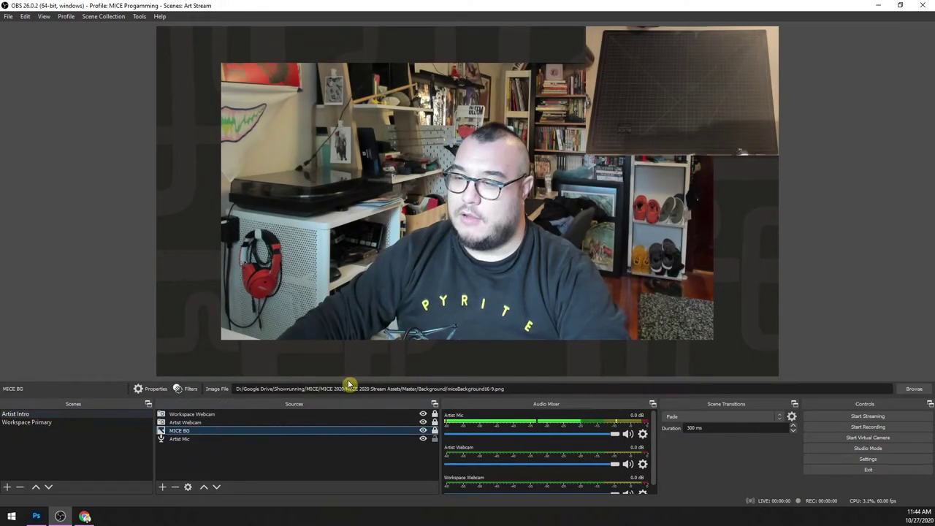
pyautogui.click(209, 422)
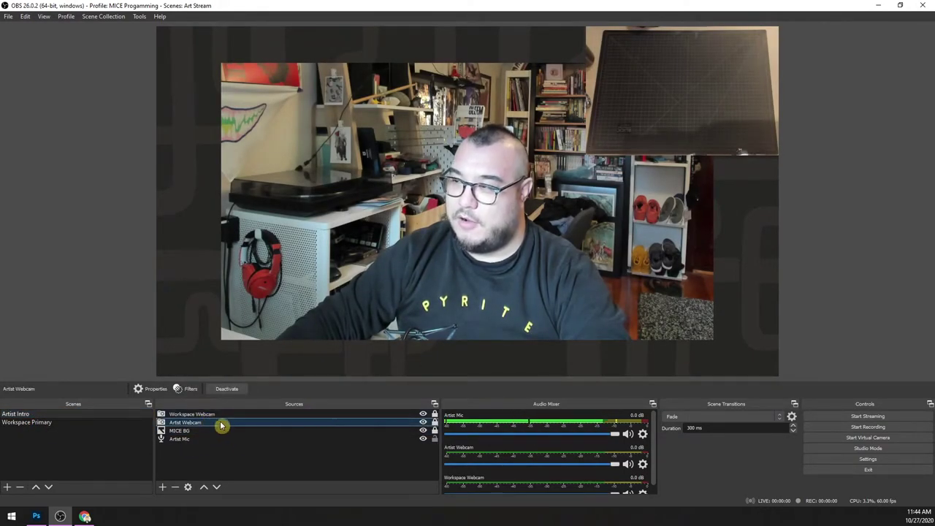
pyautogui.click(54, 422)
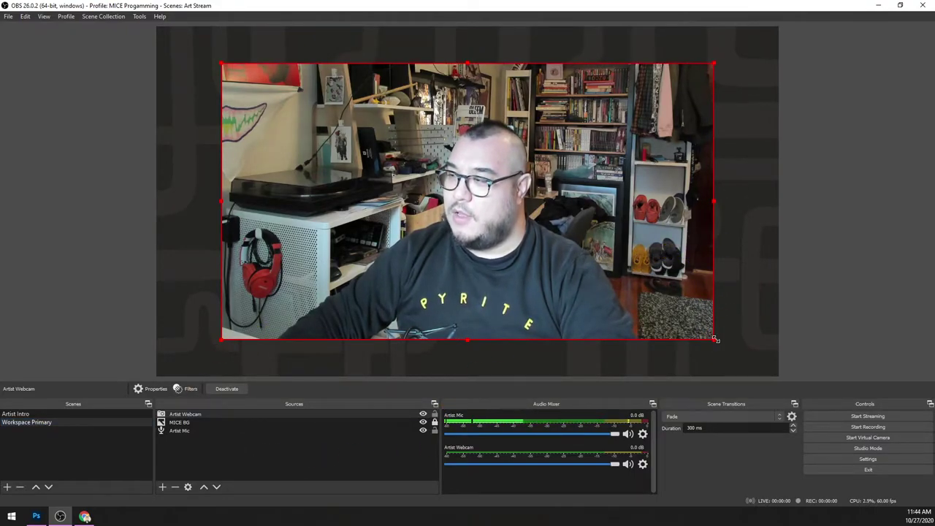
pyautogui.moveTo(715, 338); pyautogui.dragTo(394, 159)
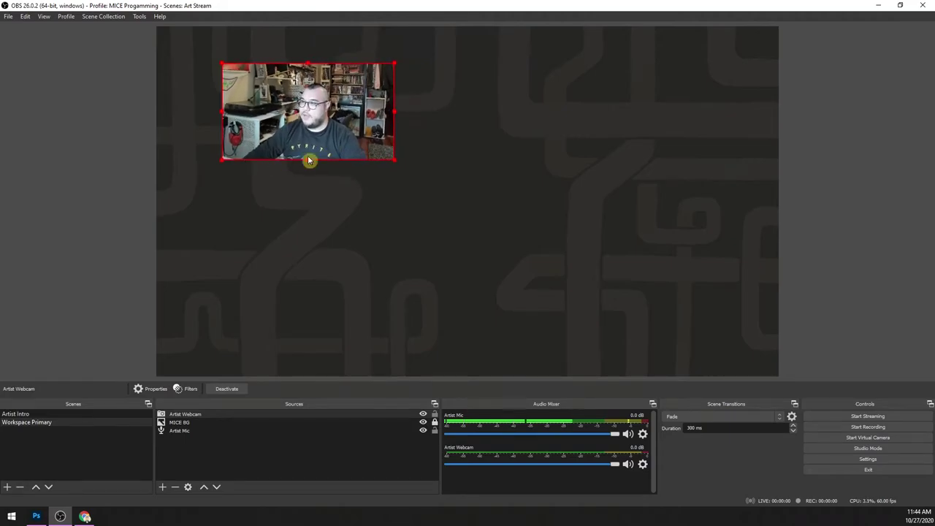
pyautogui.moveTo(348, 140); pyautogui.dragTo(290, 114)
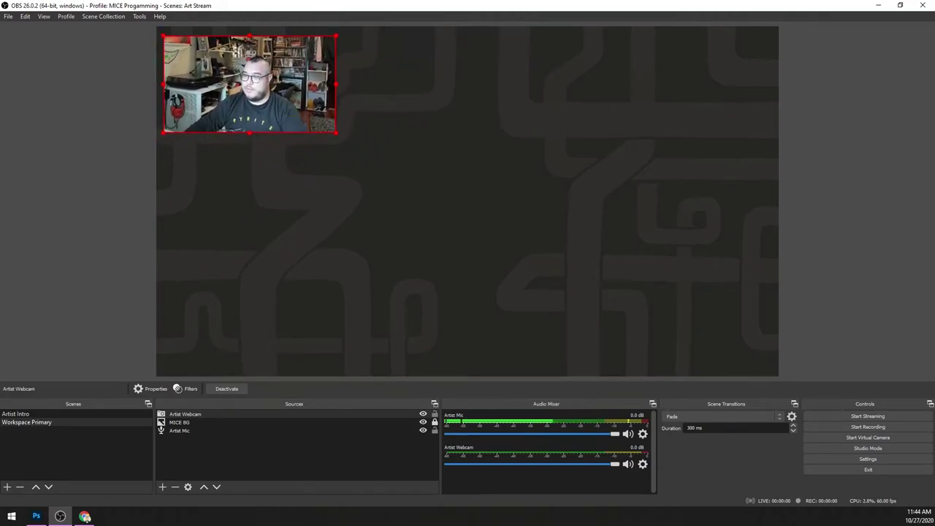
# Step: Copy the Workspace Webcam from Artist Intro into Workspace Primary, enlarge it to nearly canvas height and place it beside the Artist Webcam
pyautogui.click(27, 425)
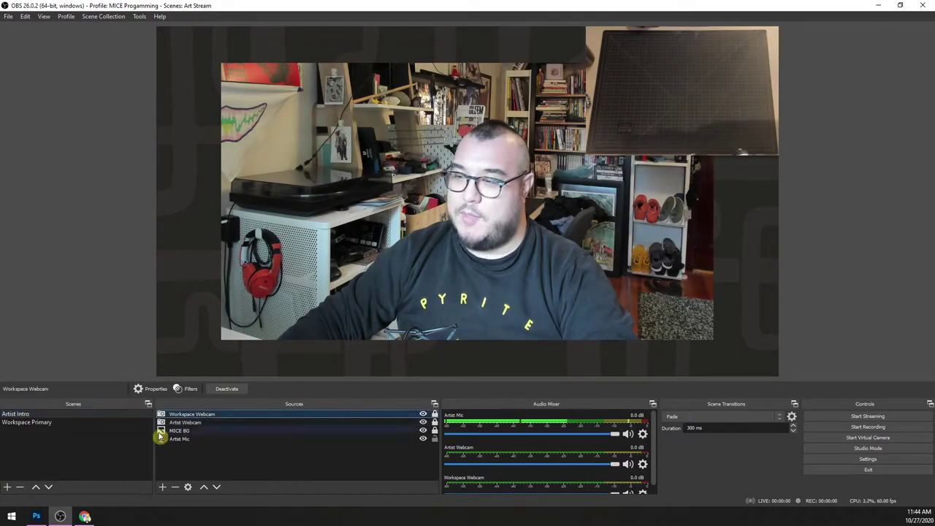
pyautogui.click(76, 421)
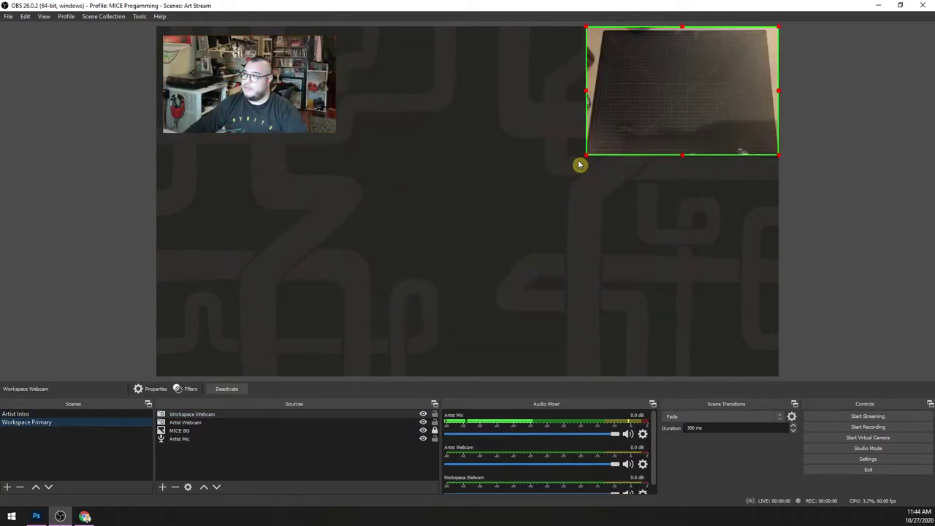
pyautogui.moveTo(584, 155); pyautogui.dragTo(315, 336)
pyautogui.moveTo(544, 227); pyautogui.dragTo(538, 251)
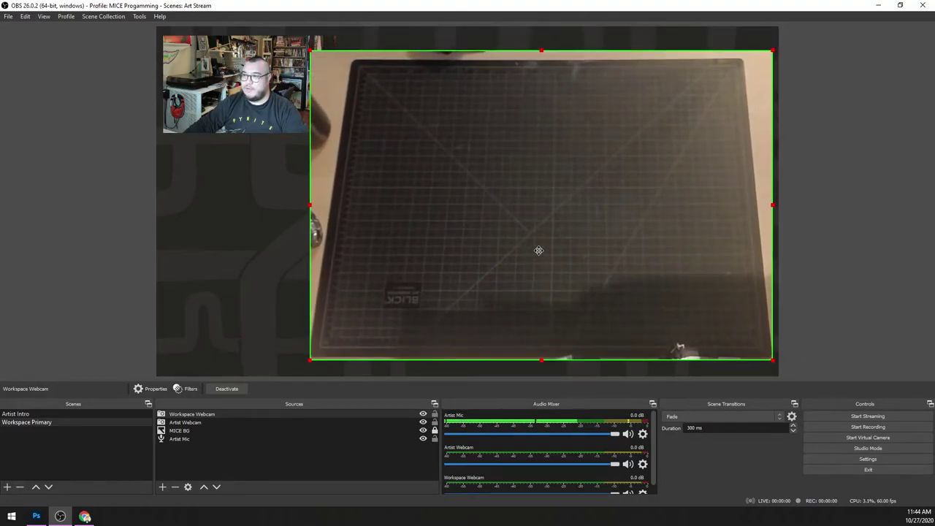
# Step: Raise the Artist Webcam above the Workspace Webcam in Workspace Primary's source order
pyautogui.click(247, 71)
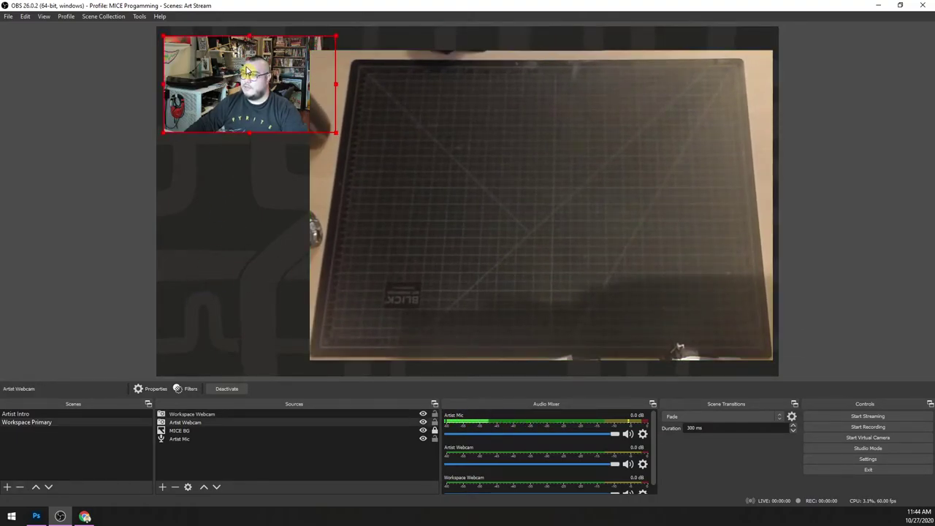
pyautogui.rightClick(247, 65)
pyautogui.click(209, 209)
pyautogui.click(220, 422)
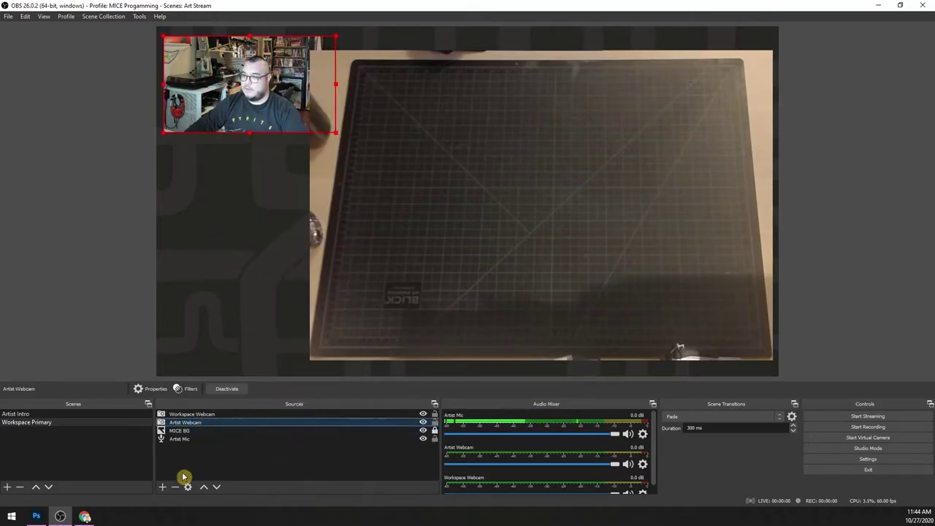
pyautogui.click(203, 487)
pyautogui.click(190, 265)
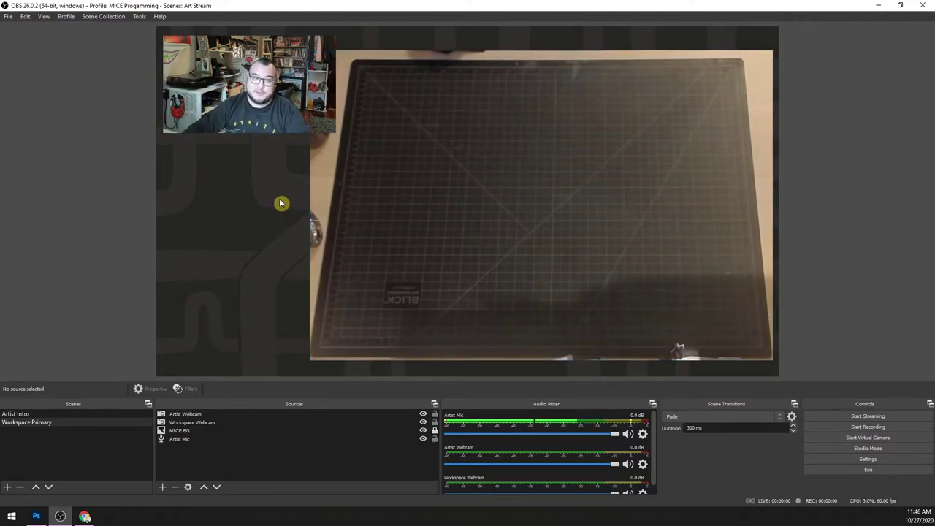
pyautogui.click(585, 158)
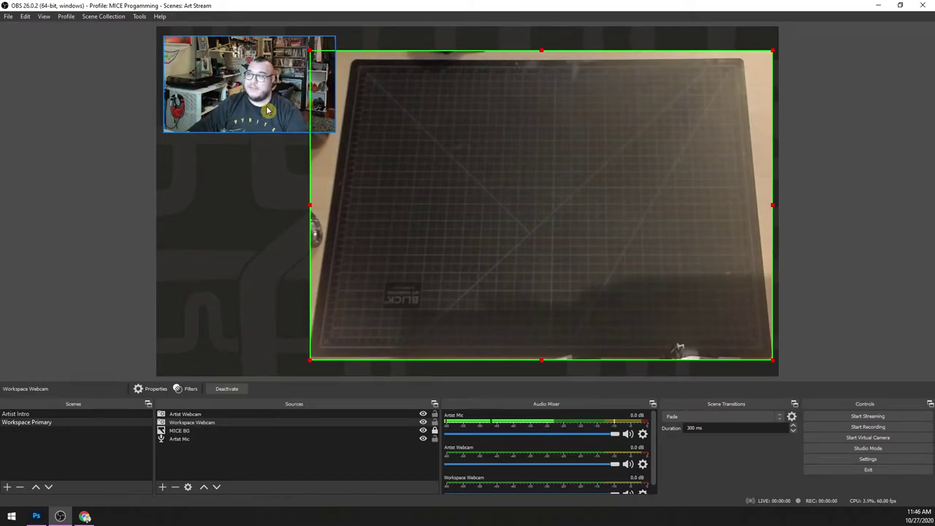
pyautogui.click(285, 209)
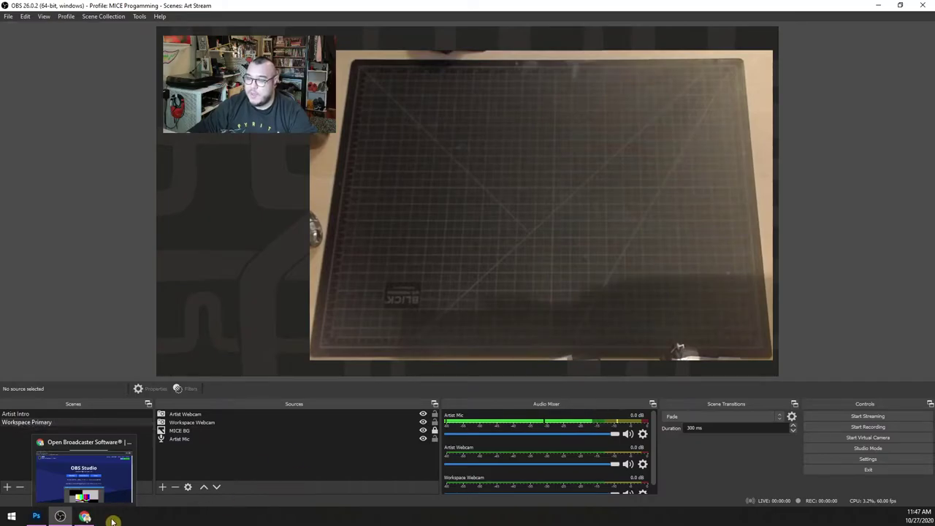
# Step: Switch to Chrome, open the bookmarked OBS.Ninja site in a new tab and start choosing a screen for Remote Screenshare into OBS
pyautogui.click(84, 516)
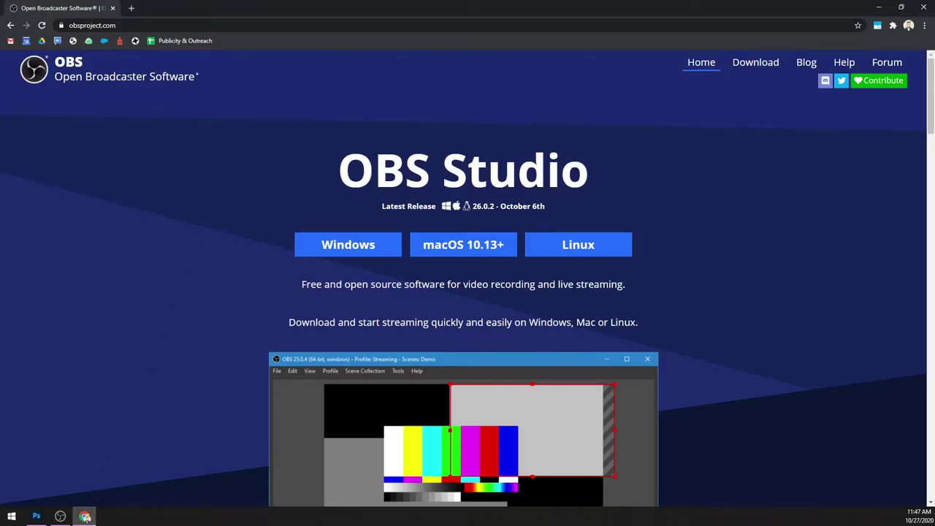
pyautogui.middleClick(135, 42)
pyautogui.click(151, 8)
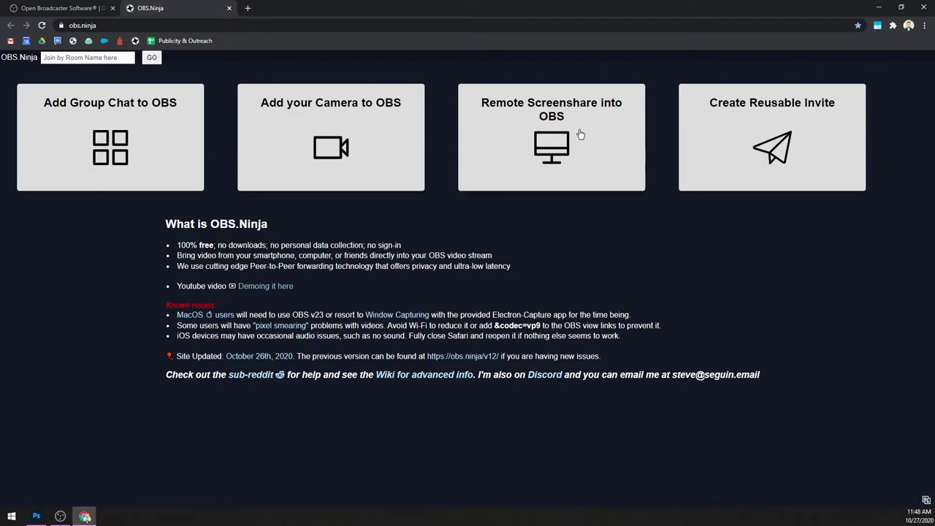
pyautogui.click(576, 152)
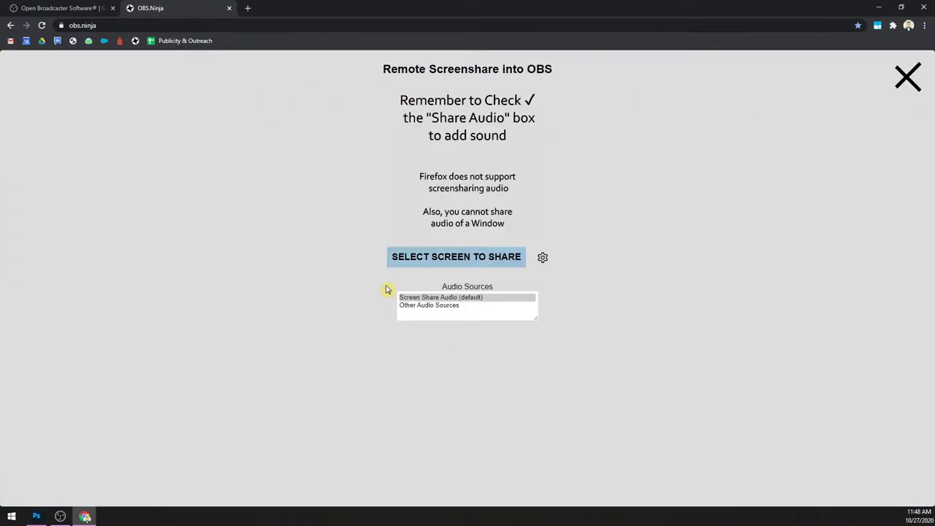
pyautogui.click(456, 257)
pyautogui.click(457, 258)
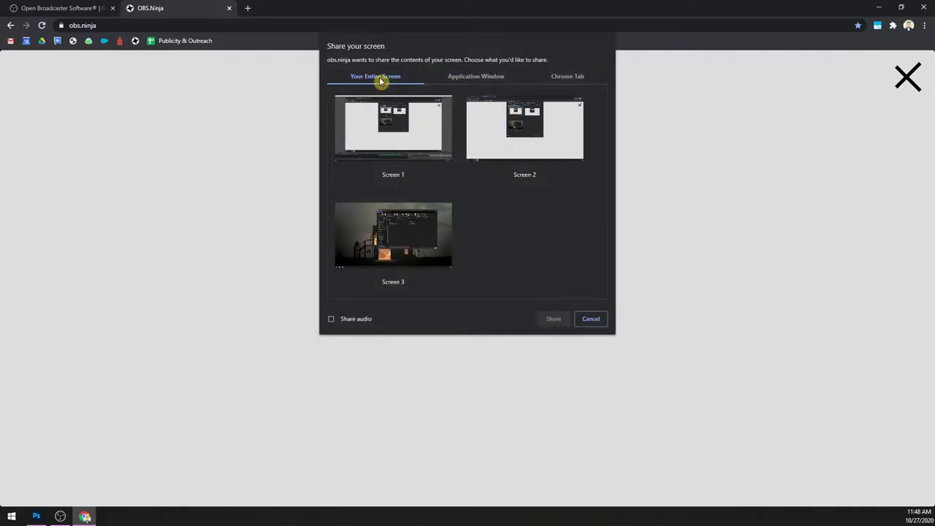
# Step: Share the Adobe Photoshop 2021 application window through OBS.Ninja and dismiss the audio source alert in Chrome
pyautogui.click(461, 76)
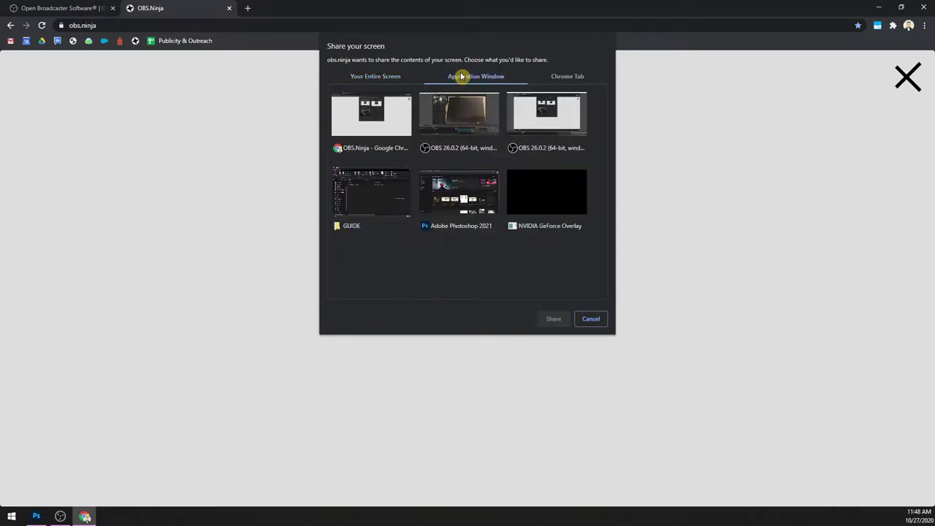
pyautogui.click(576, 77)
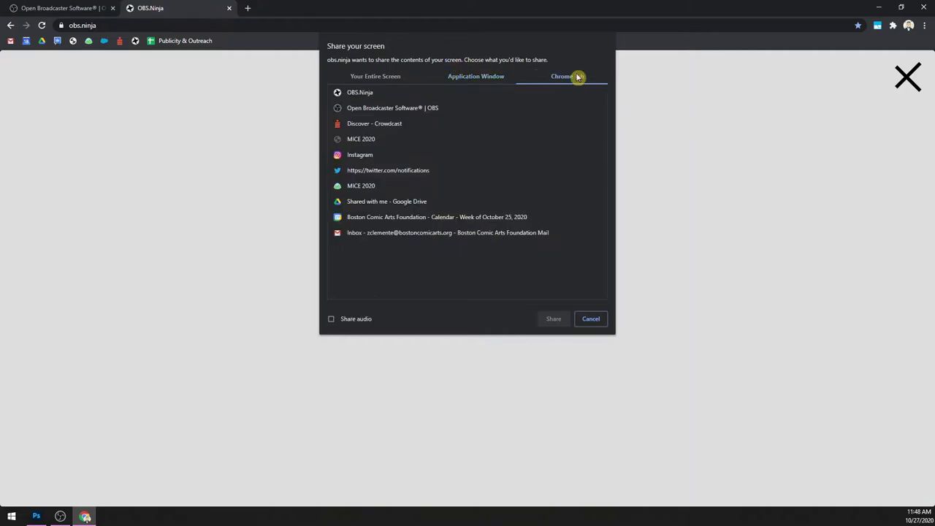
pyautogui.click(481, 77)
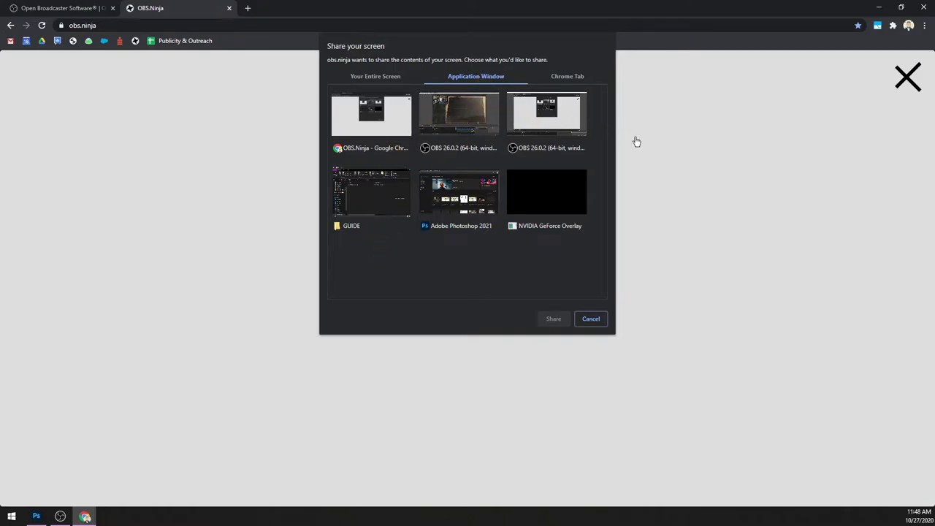
pyautogui.click(446, 198)
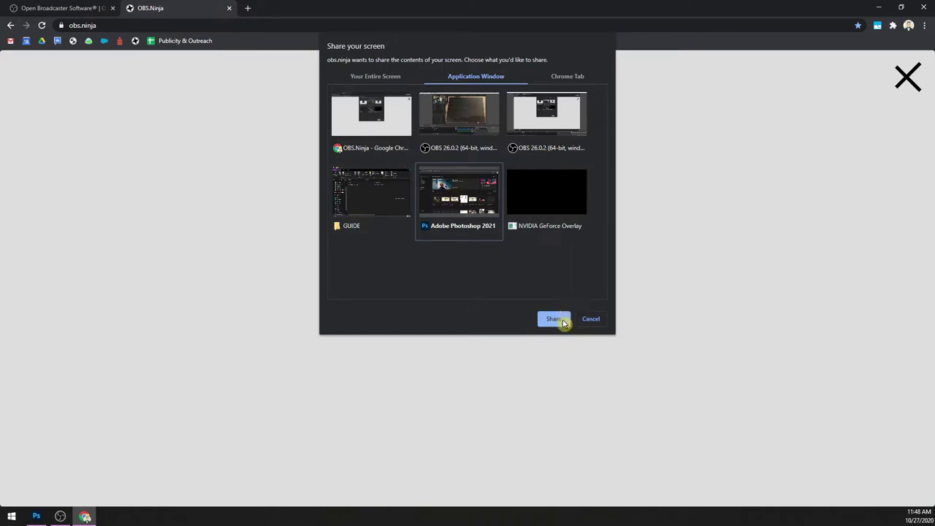
pyautogui.click(553, 319)
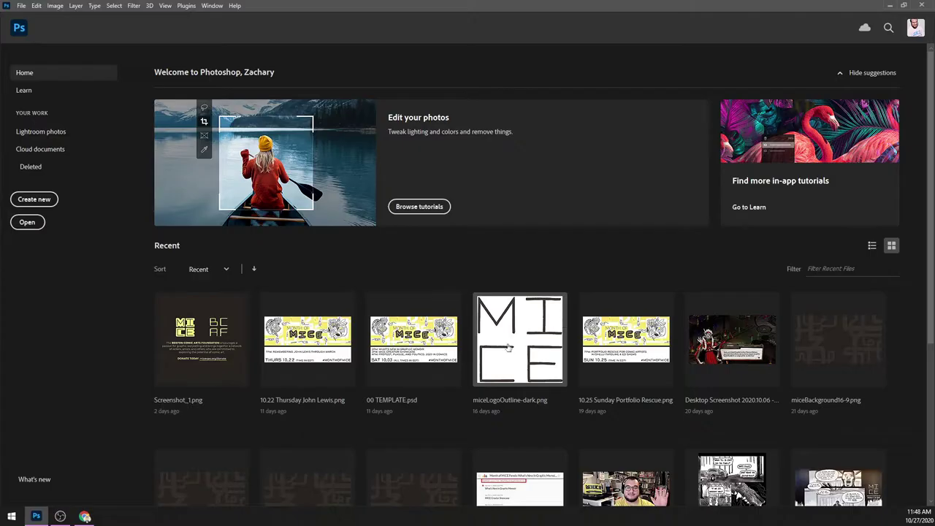
pyautogui.click(85, 516)
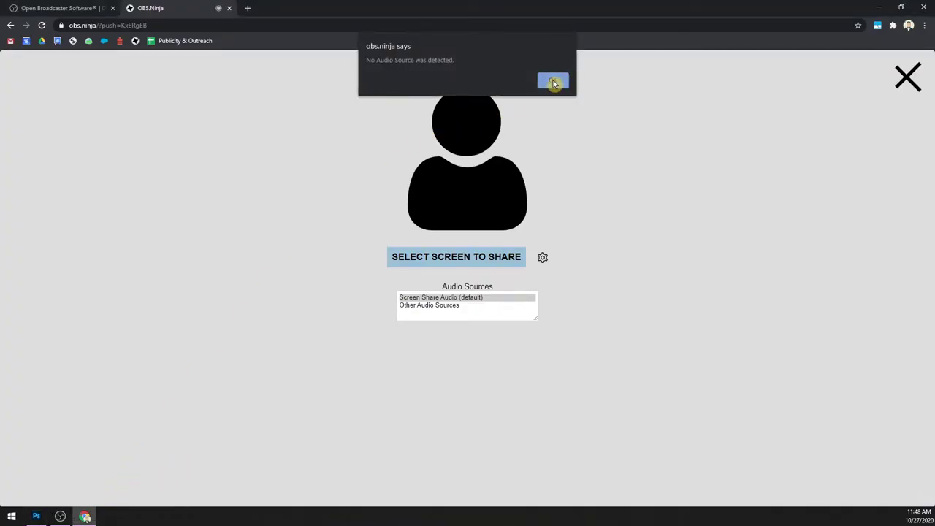
pyautogui.click(553, 82)
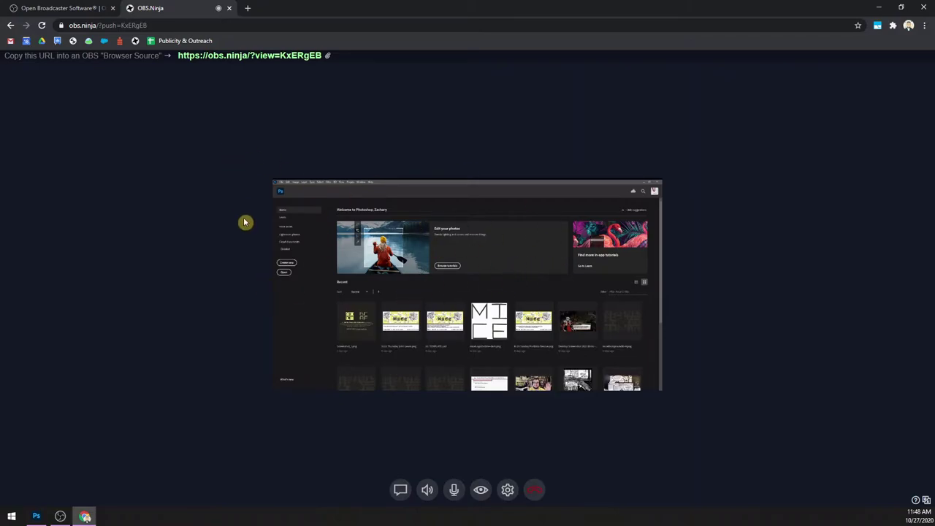
# Step: Copy the shared screen's view link from OBS.Ninja and switch back to OBS Studio
pyautogui.click(507, 491)
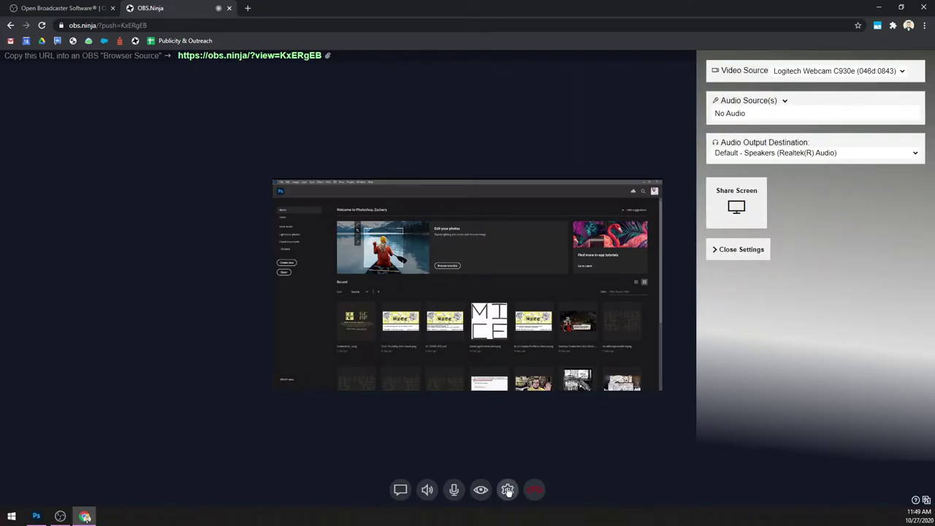
pyautogui.click(507, 491)
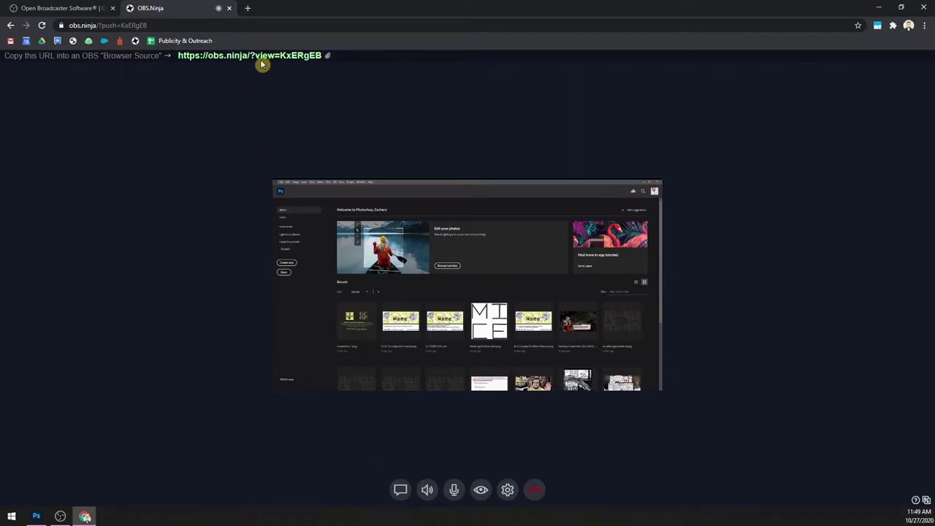
pyautogui.click(308, 58)
pyautogui.click(60, 517)
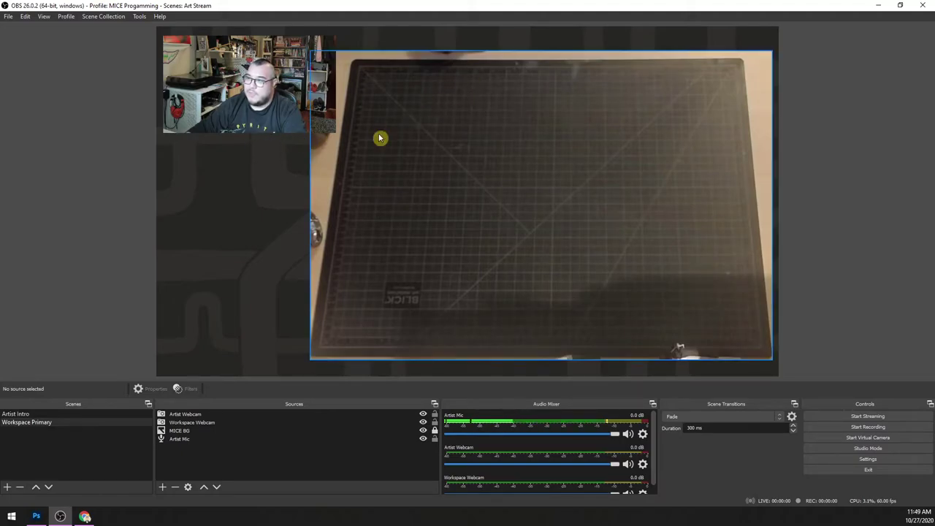
# Step: Remove the Workspace Webcam source from the Workspace Primary scene
pyautogui.click(454, 144)
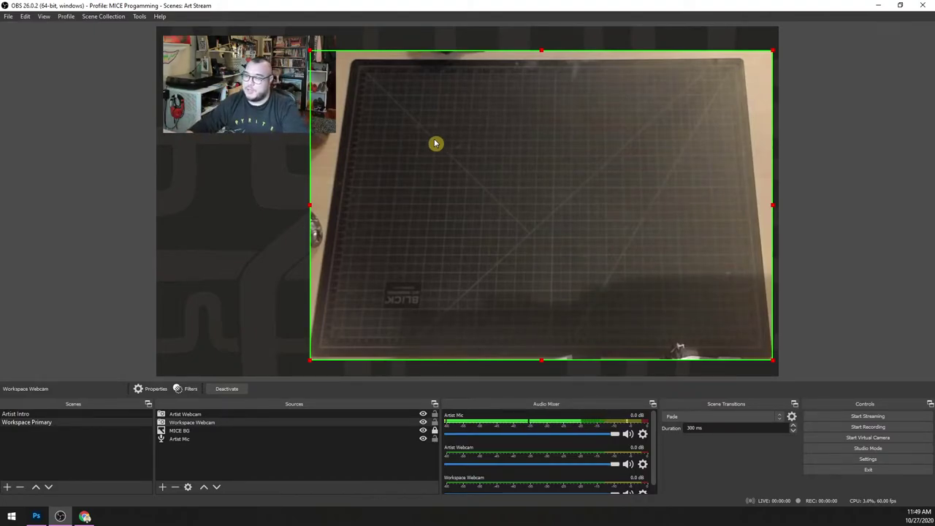
pyautogui.click(176, 487)
pyautogui.click(478, 272)
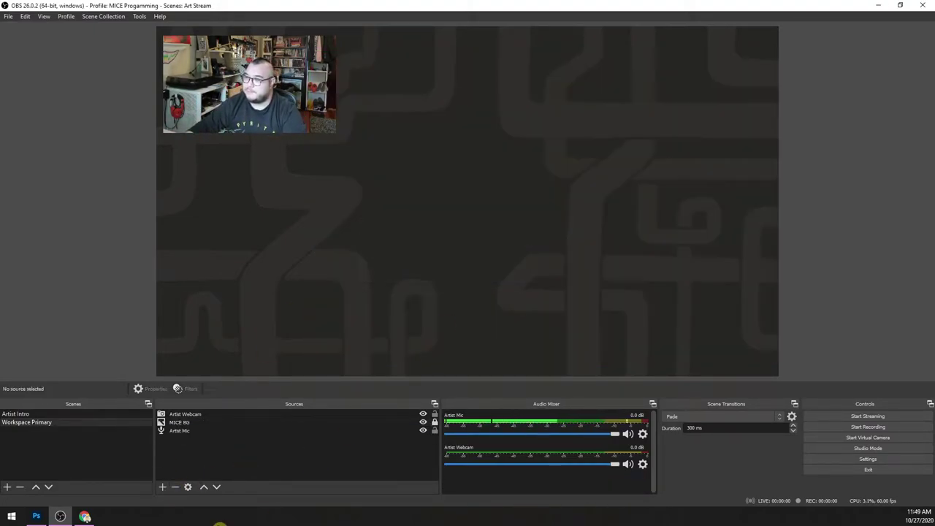
# Step: Add a new Browser source named "Chrome (Photoshop)" to the Workspace Primary scene
pyautogui.click(163, 487)
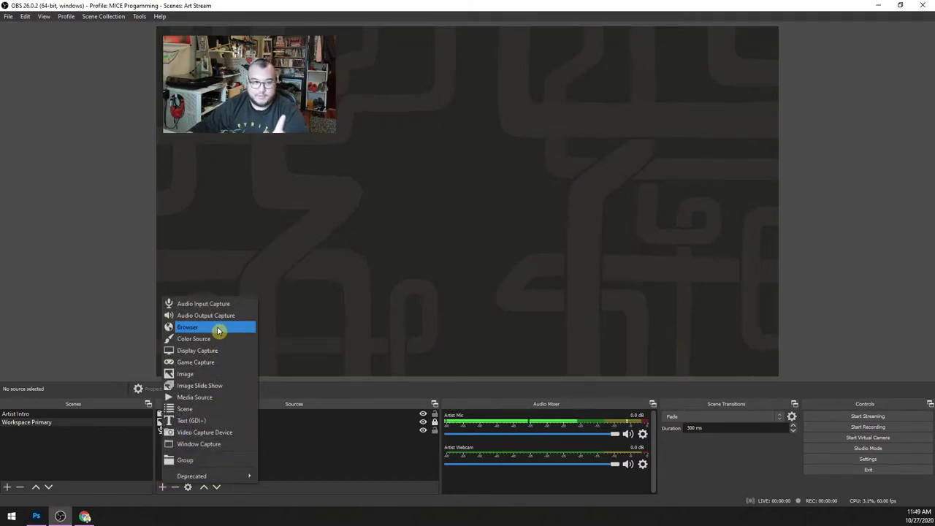
pyautogui.click(217, 326)
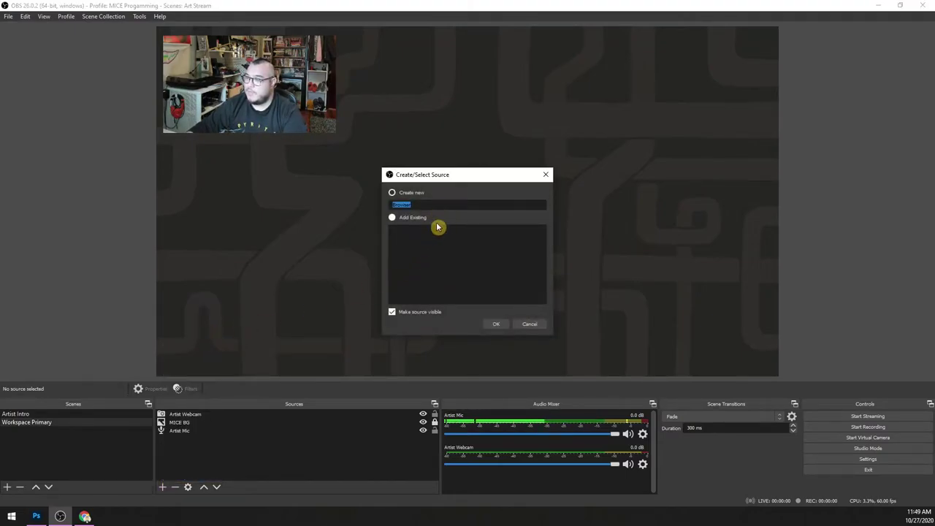
pyautogui.write('chrome (Photo')
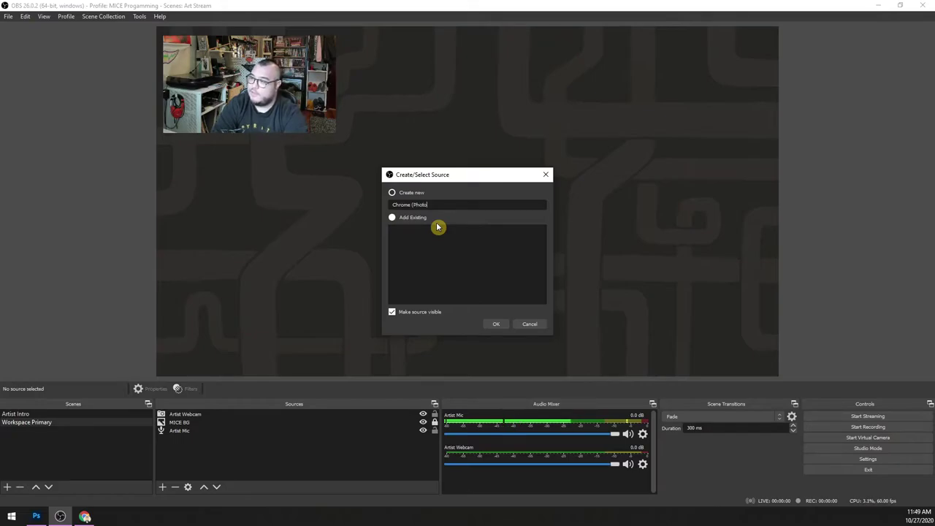
pyautogui.write('hs')
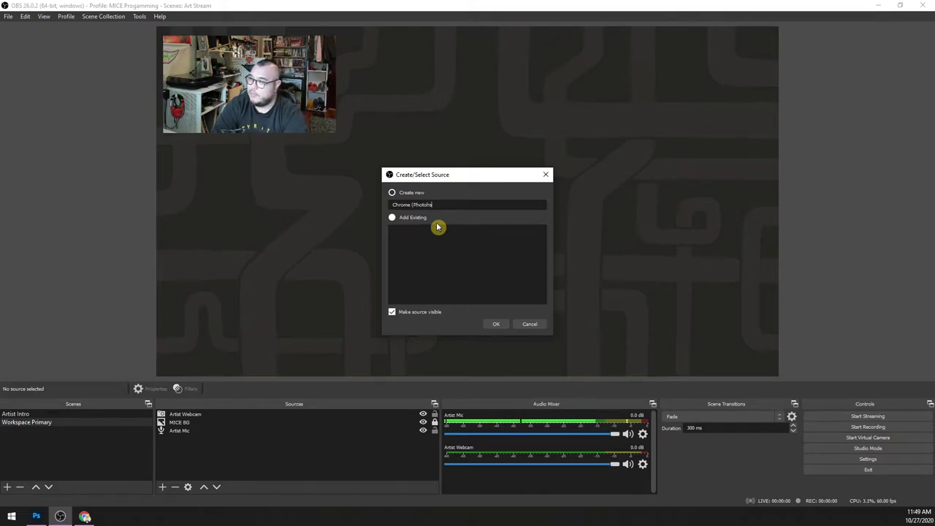
pyautogui.press('BackSpace')
pyautogui.press('BackSpace')
pyautogui.write('shop')
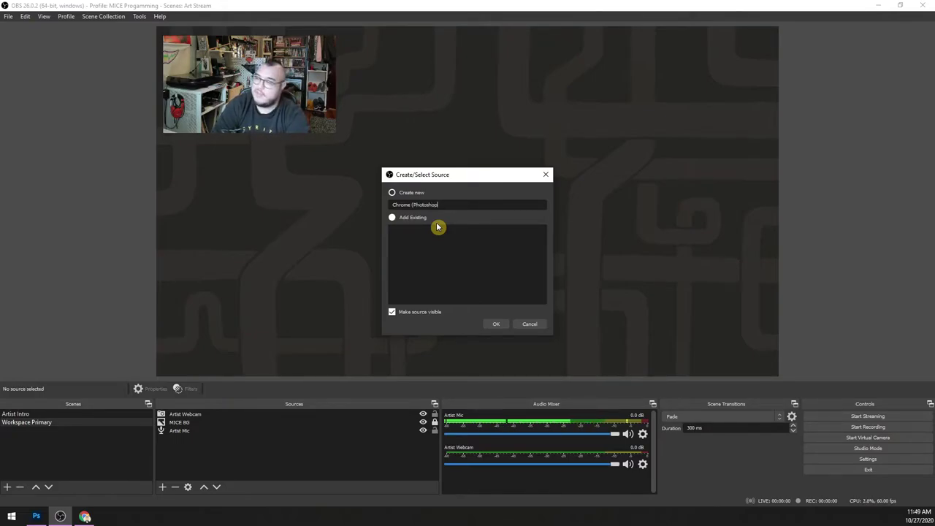
pyautogui.write(')')
pyautogui.press('Return')
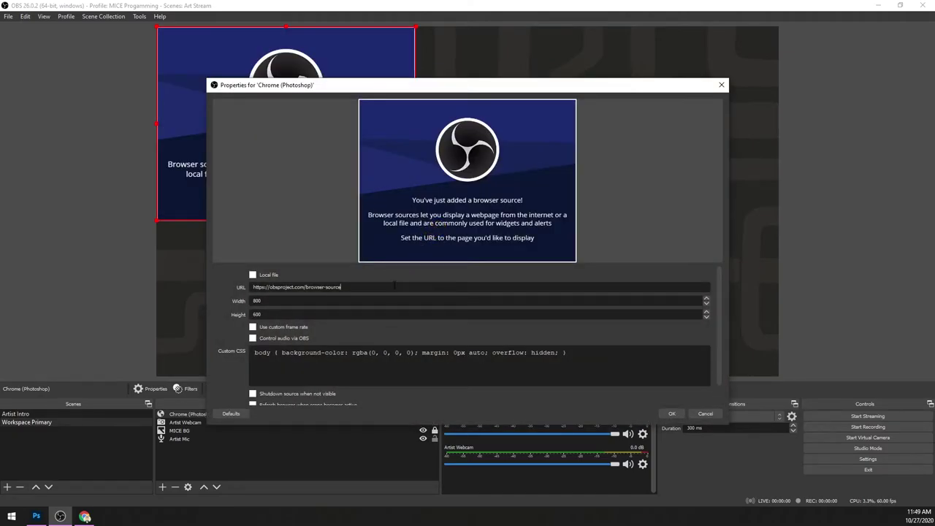
# Step: Set the Chrome (Photoshop) source's URL to the copied OBS.Ninja view link and its size to 1280 by 720
pyautogui.hotkey('ctrl', 'a')
pyautogui.hotkey('ctrl', 'v')
pyautogui.click(271, 290)
pyautogui.doubleClick(318, 286)
pyautogui.doubleClick(308, 294)
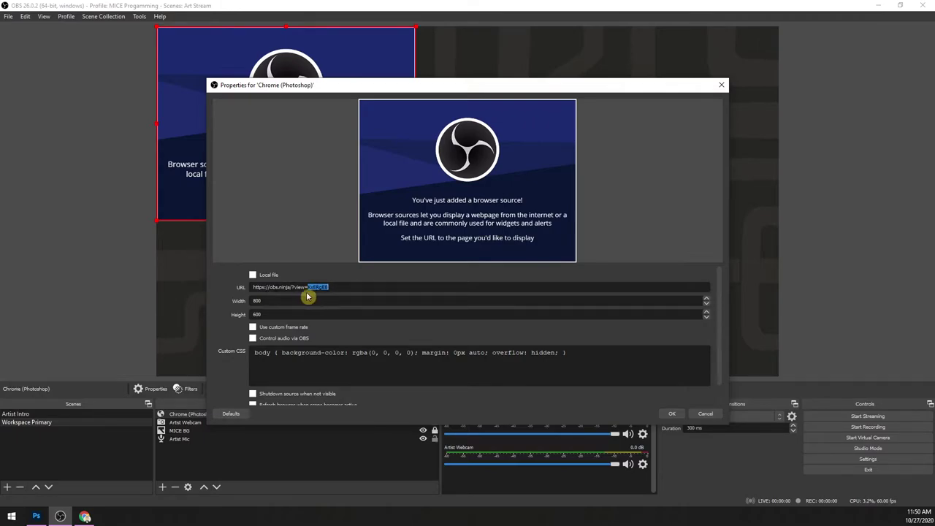
pyautogui.doubleClick(340, 286)
pyautogui.press('Tab')
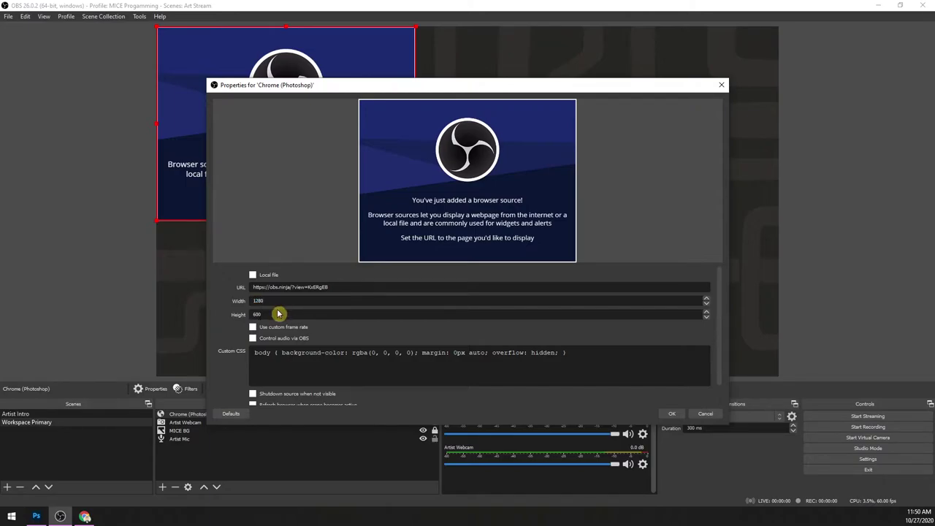
pyautogui.doubleClick(278, 313)
pyautogui.write('720')
pyautogui.click(673, 414)
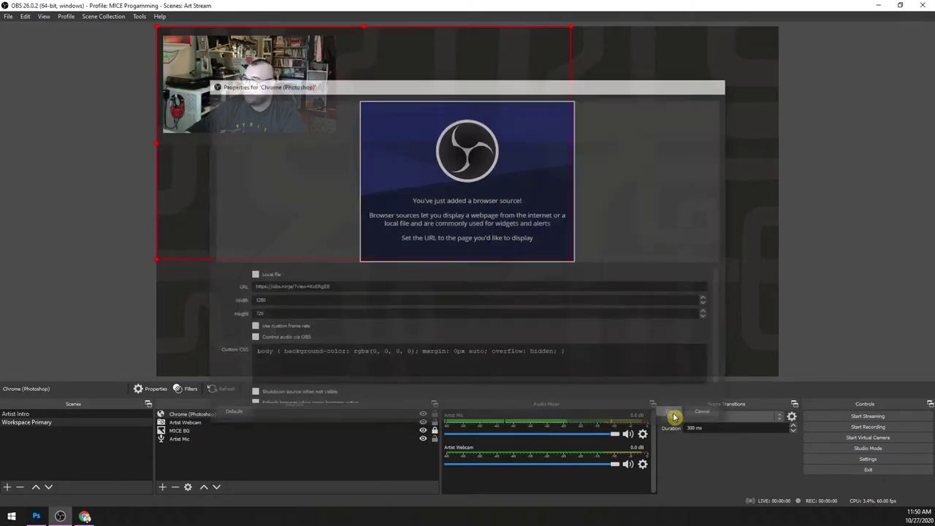
# Step: Move the Chrome (Photoshop) source to the right side of the canvas and enlarge it slightly
pyautogui.moveTo(441, 190); pyautogui.dragTo(625, 250)
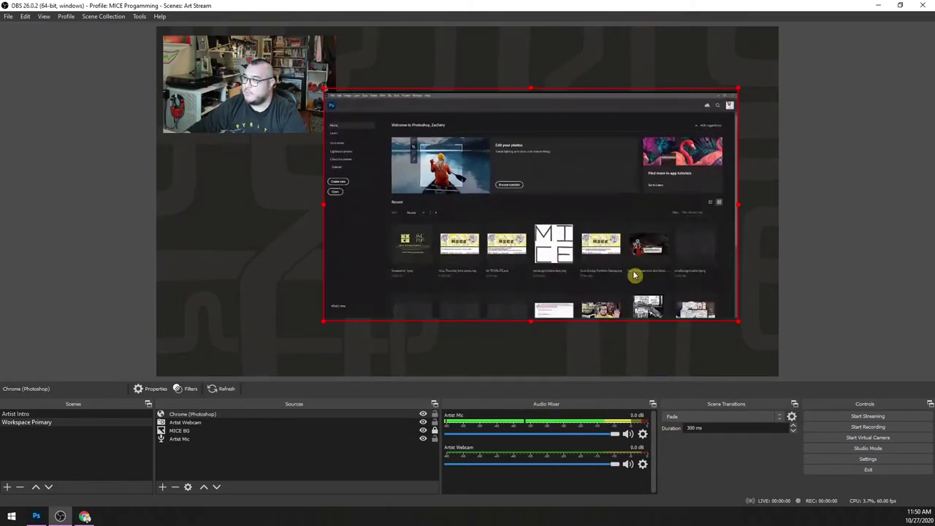
pyautogui.moveTo(738, 89)
pyautogui.mouseDown()
pyautogui.moveTo(761, 67)
pyautogui.moveTo(730, 89)
pyautogui.mouseUp()
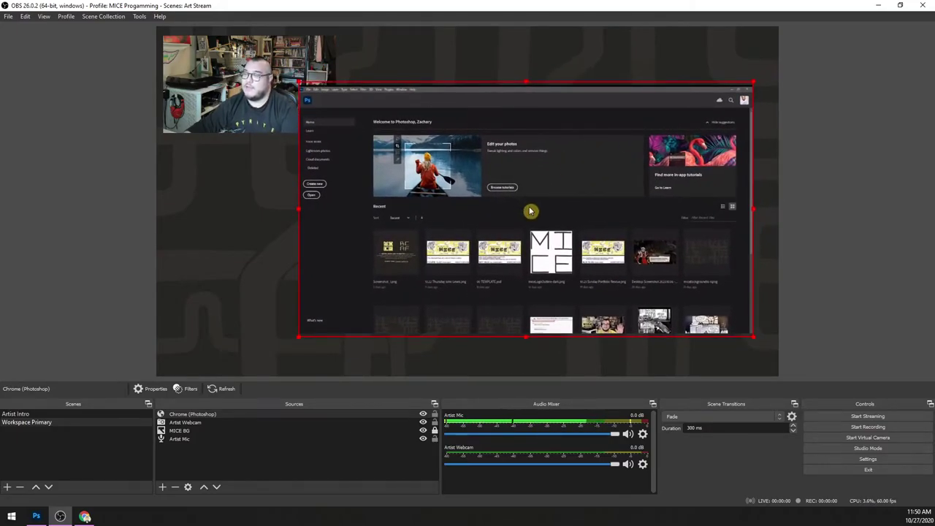
# Step: Move the Chrome (Photoshop) source to the canvas's right edge and shrink it slightly from its upper-left corner
pyautogui.moveTo(588, 165); pyautogui.dragTo(613, 173)
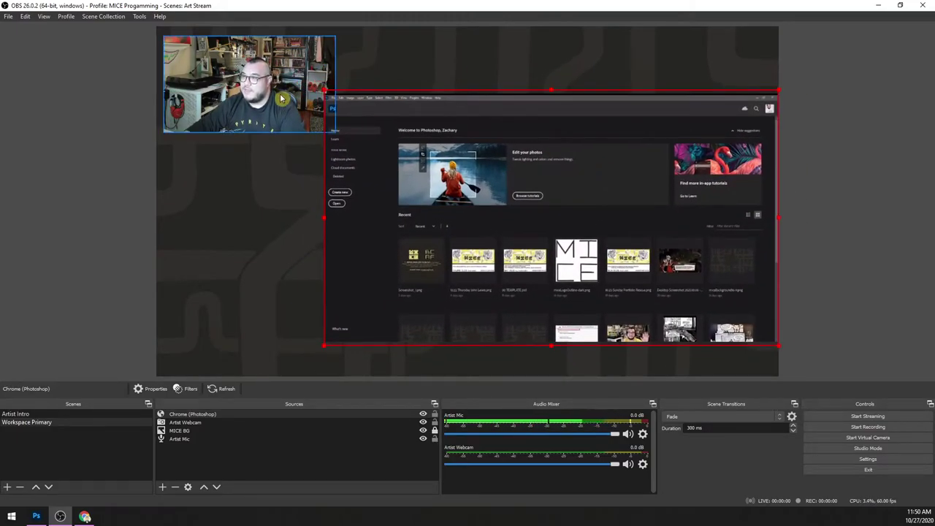
pyautogui.moveTo(324, 91); pyautogui.dragTo(337, 98)
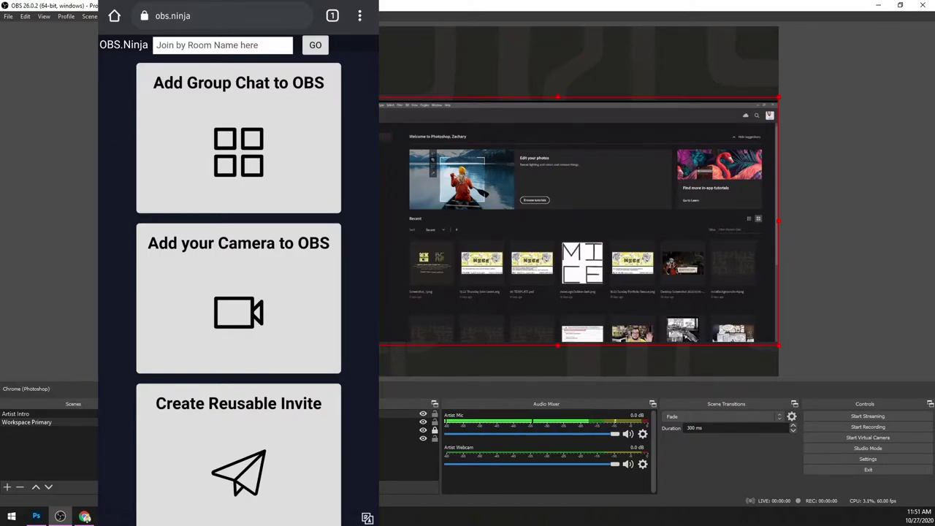
# Step: On the phone's OBS.Ninja page, add the camera with "camera2 0, facing back" as video source and expand the audio sources
pyautogui.click(238, 299)
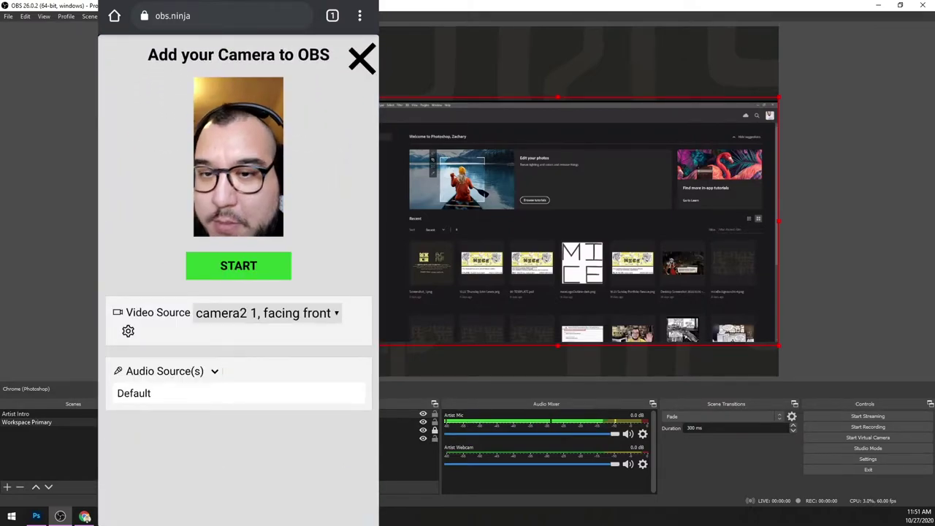
pyautogui.click(267, 313)
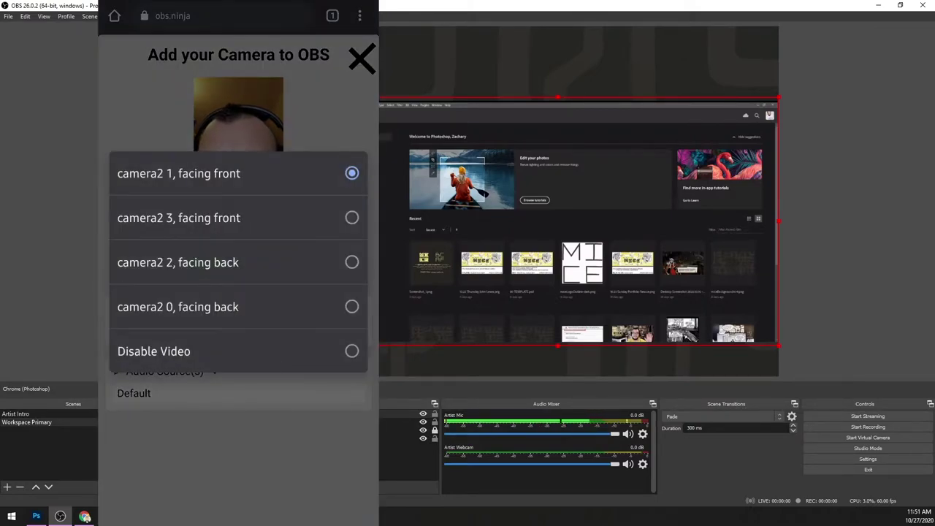
pyautogui.click(178, 262)
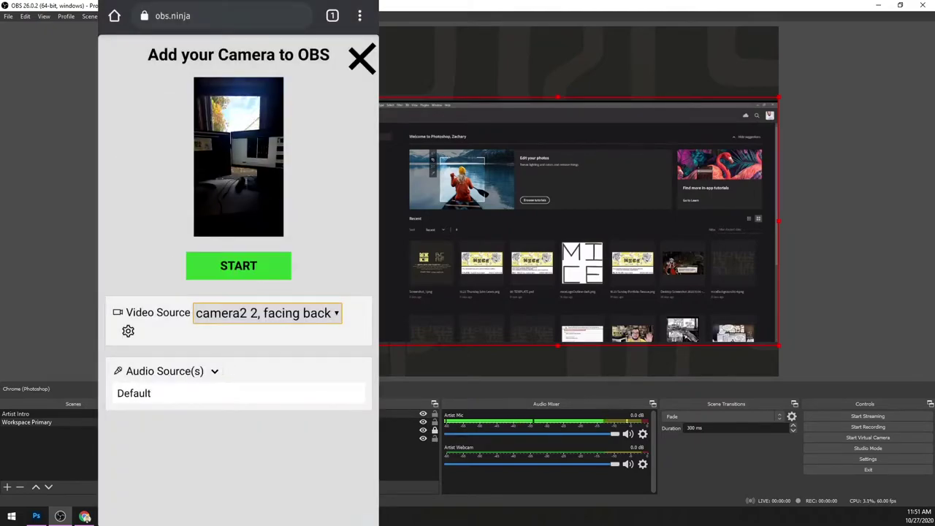
pyautogui.click(267, 312)
pyautogui.click(177, 306)
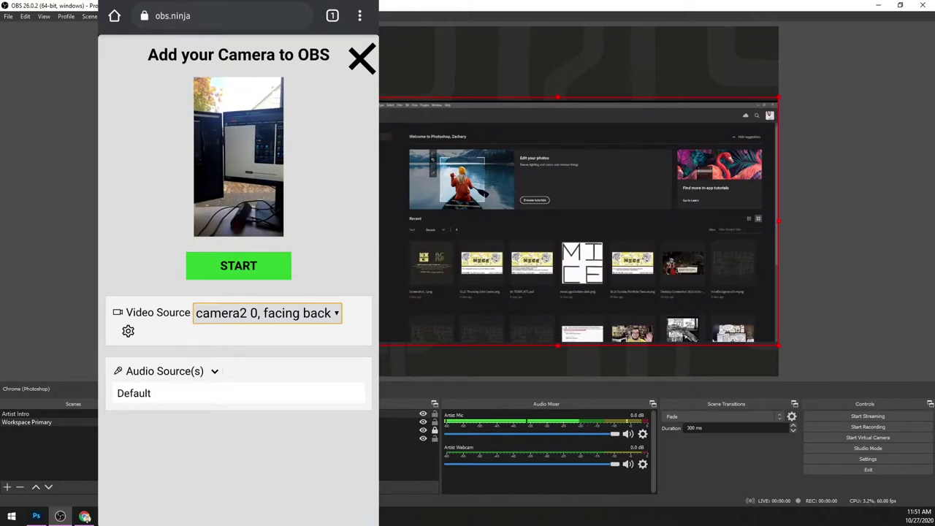
pyautogui.click(164, 371)
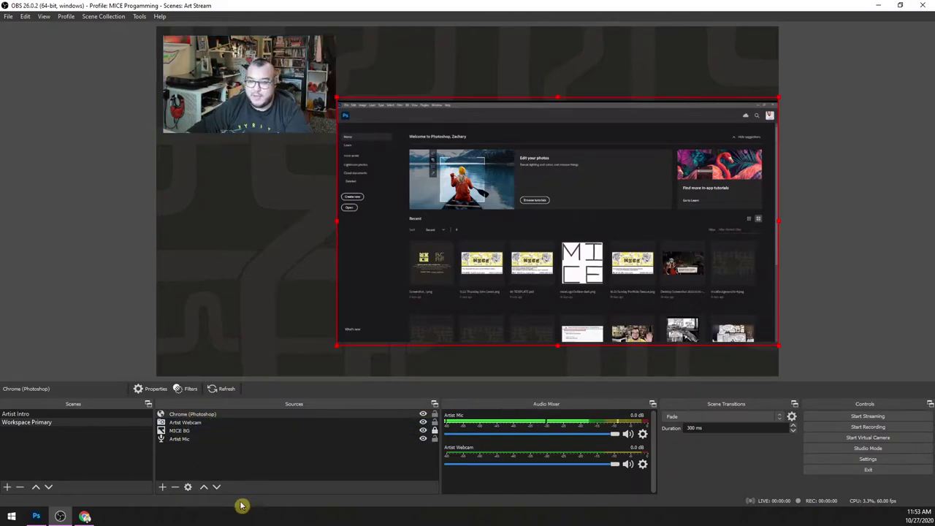
# Step: Point the Chrome (Photoshop) browser source at the phone camera's OBS.Ninja view link
pyautogui.click(188, 487)
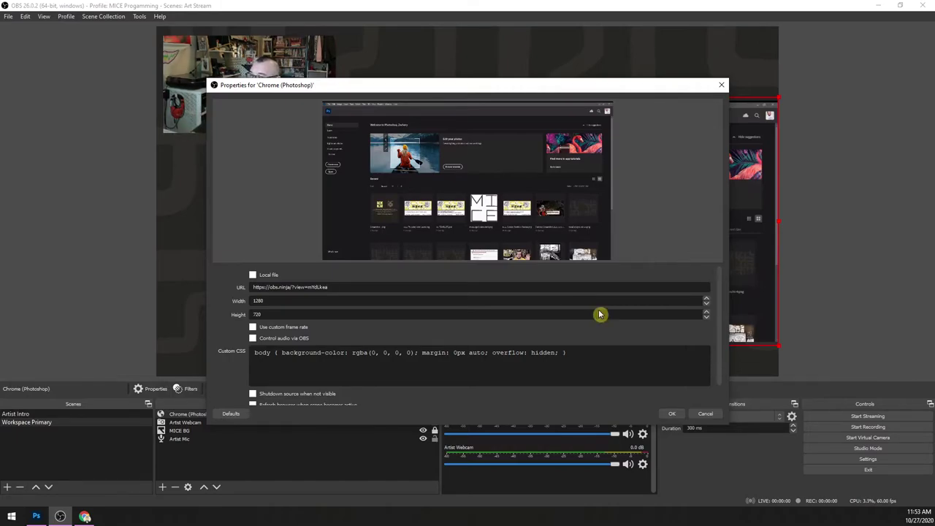
pyautogui.click(671, 413)
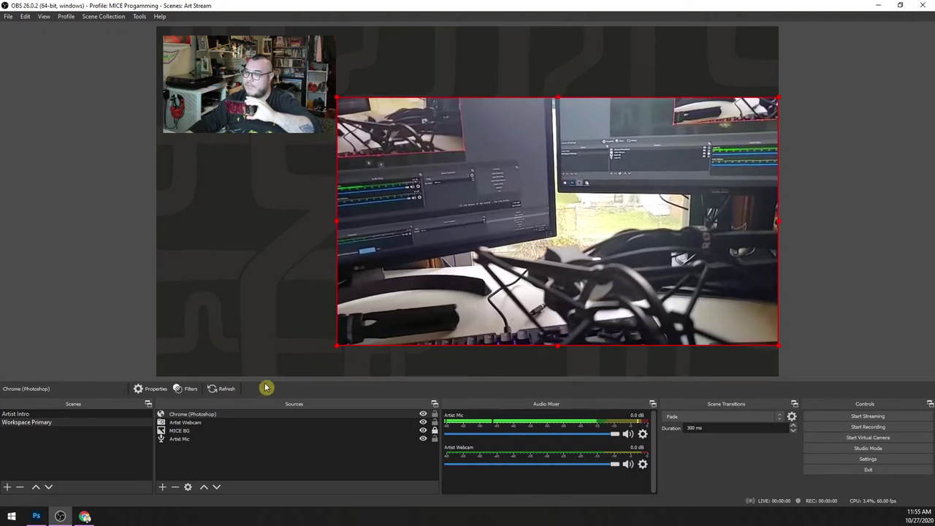
# Step: Remove the Chrome (Photoshop) source from the Workspace Primary scene
pyautogui.click(217, 415)
pyautogui.click(176, 486)
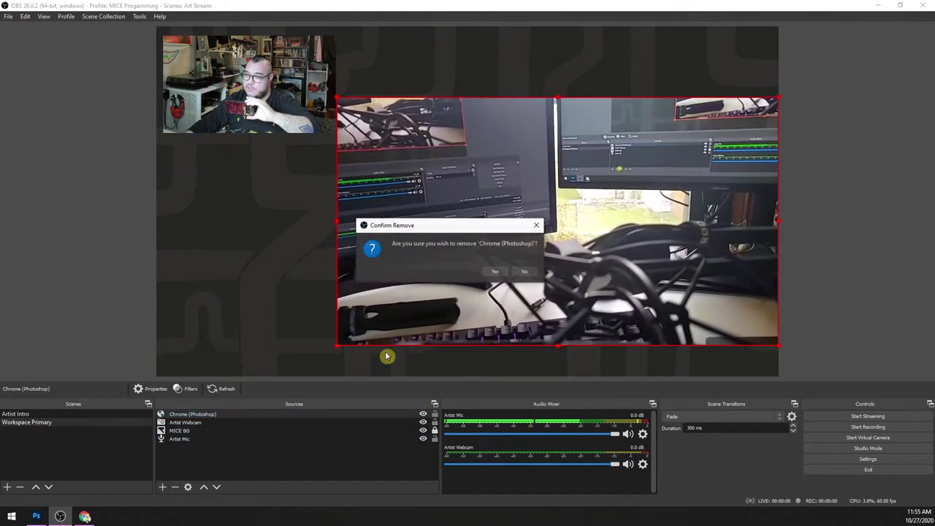
pyautogui.click(496, 272)
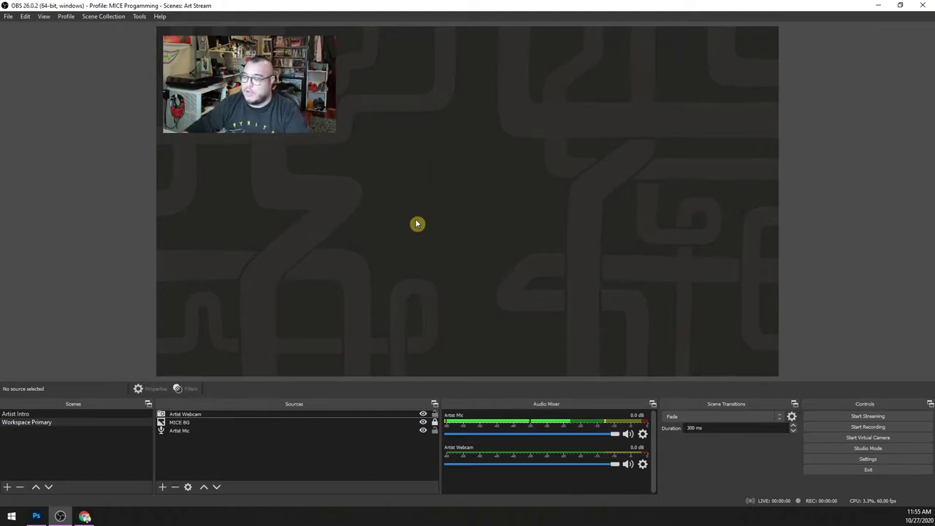
# Step: Add a new Window Capture source named "Photoshop" to the Workspace Primary scene
pyautogui.click(164, 488)
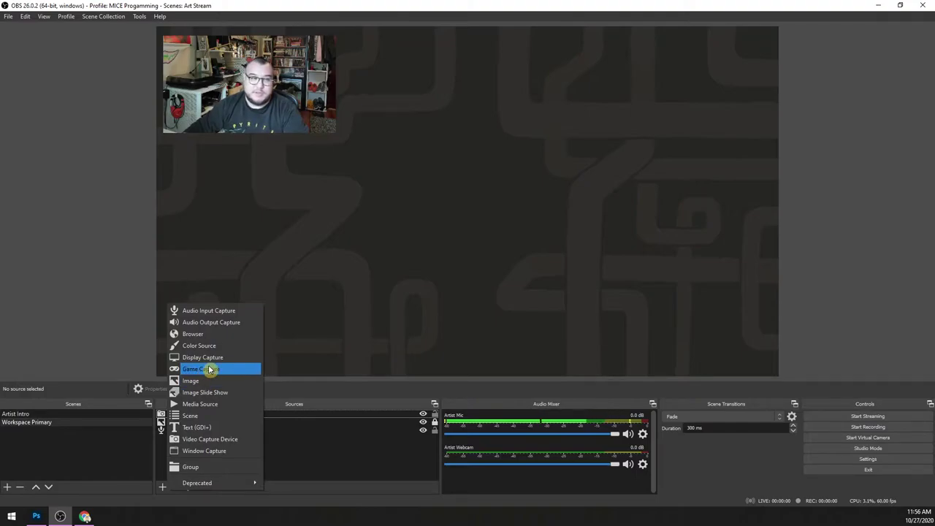
pyautogui.click(213, 452)
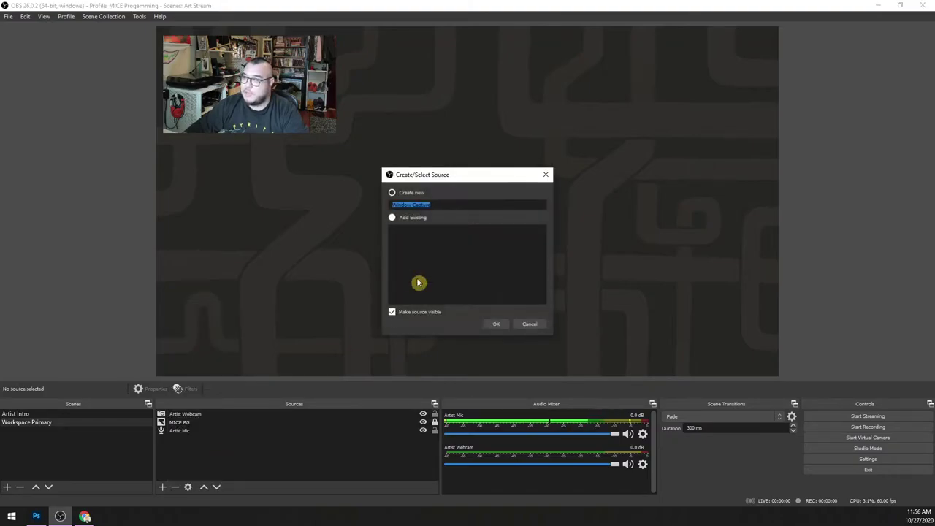
pyautogui.write('Photoshop')
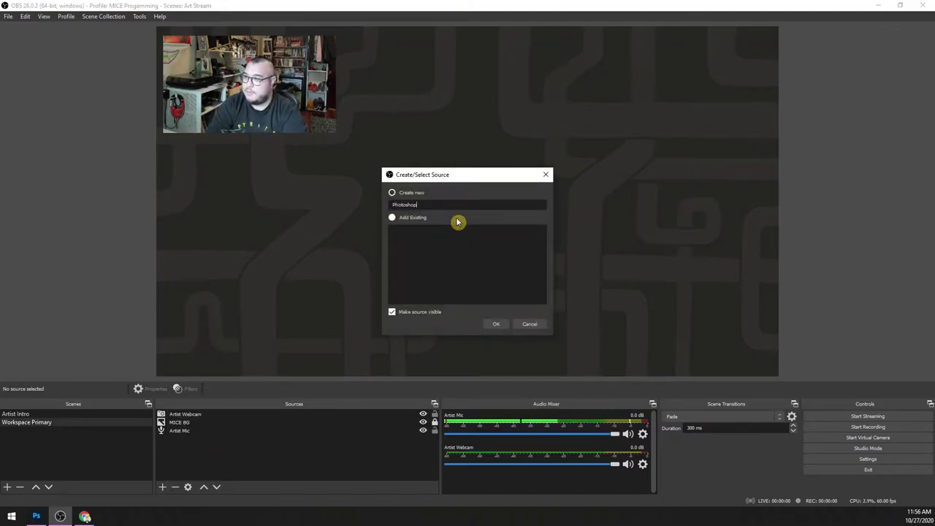
pyautogui.press('Return')
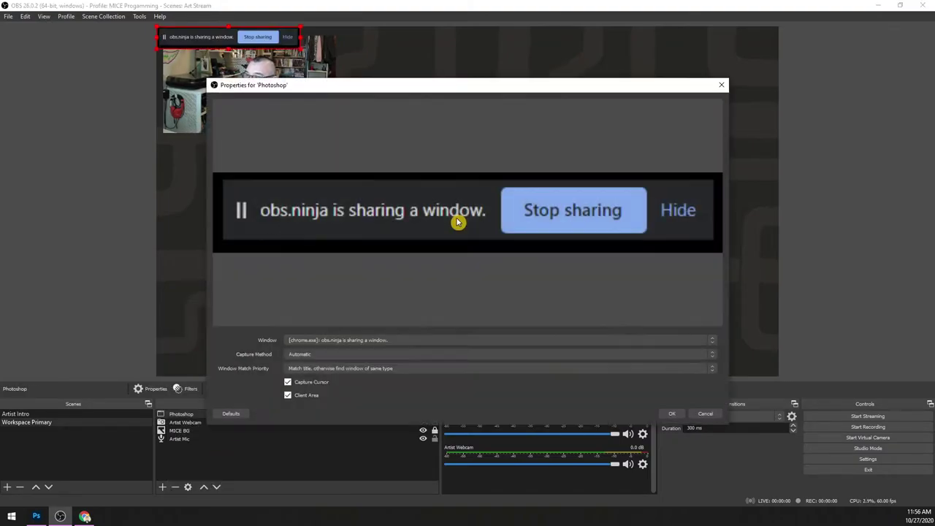
# Step: Set the Photoshop source to capture the window "[Photoshop.exe]: Adobe Photoshop 2021"
pyautogui.click(464, 340)
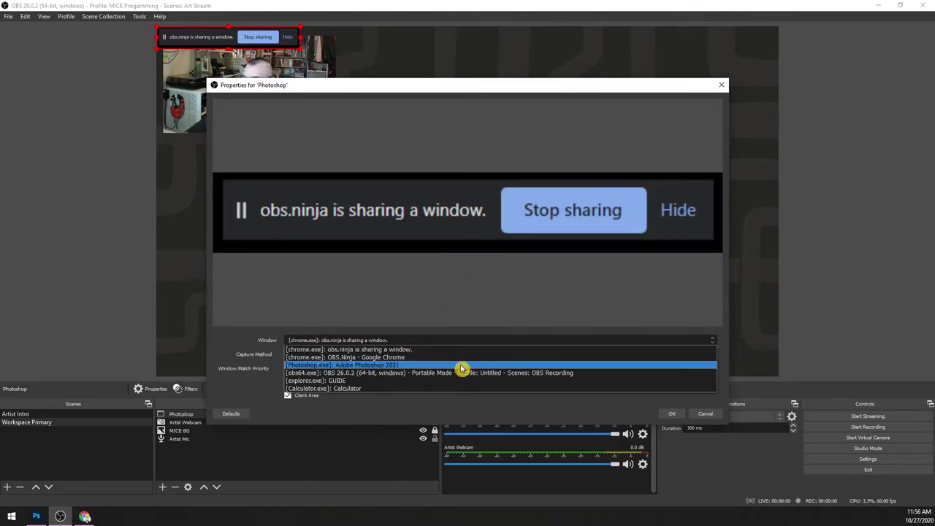
pyautogui.click(461, 368)
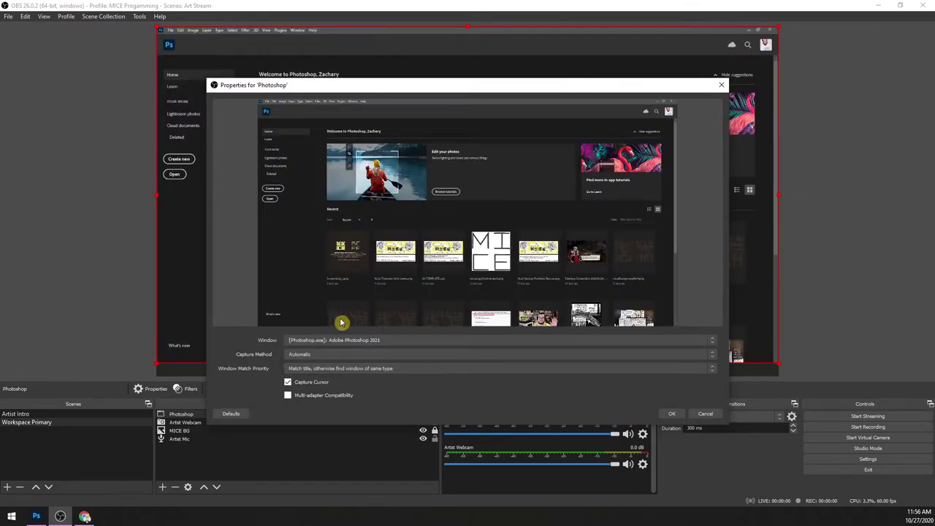
pyautogui.click(287, 382)
pyautogui.click(669, 414)
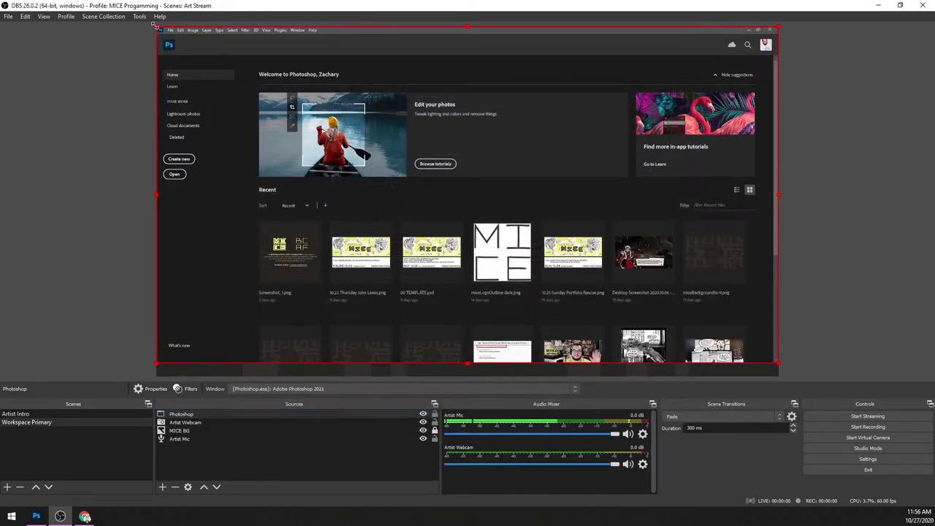
# Step: Shrink the Photoshop capture and place it toward the canvas's lower right, partly overlapping the Artist Webcam
pyautogui.moveTo(154, 29); pyautogui.dragTo(330, 121)
pyautogui.moveTo(516, 197); pyautogui.dragTo(498, 151)
pyautogui.moveTo(316, 319); pyautogui.dragTo(234, 358)
pyautogui.moveTo(383, 292); pyautogui.dragTo(395, 293)
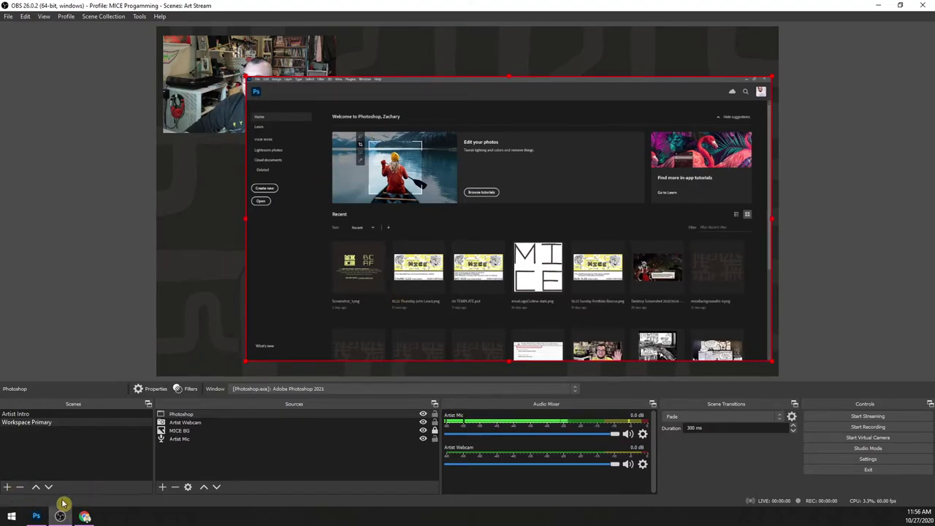
# Step: Switch to Photoshop and move its window to the other monitor with a new blank document
pyautogui.click(43, 519)
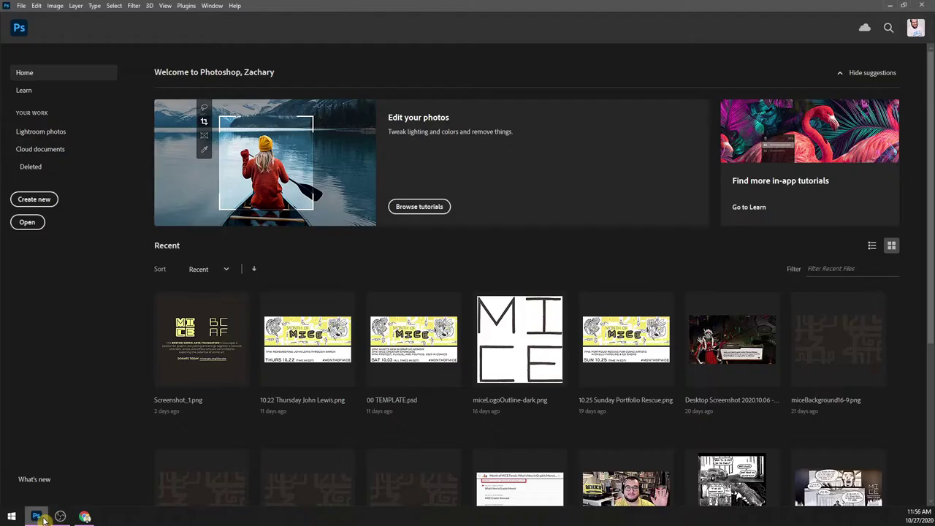
pyautogui.moveTo(419, 8); pyautogui.dragTo(934, 125)
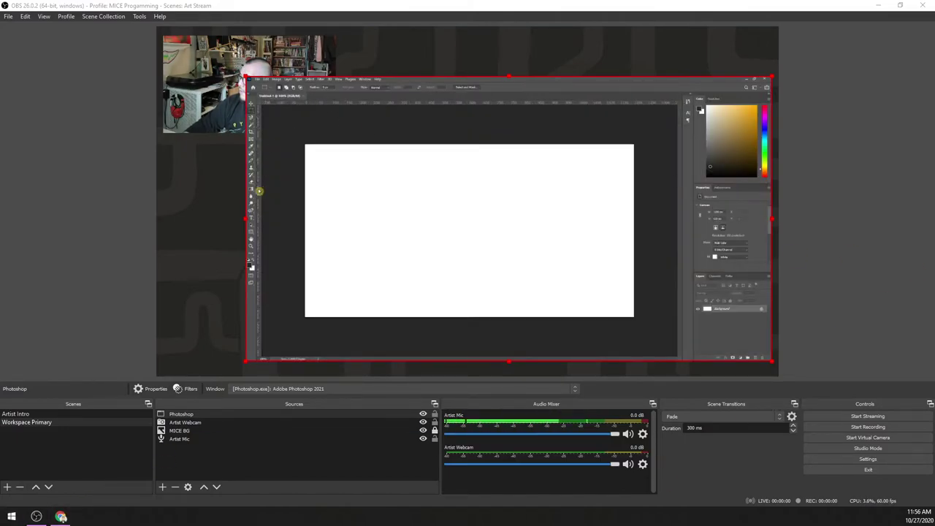
# Step: Add the text "HELLO, THIS IS THE MICE FONT", "IT'S CALLED SAVU" and, after a blank line, "WE LIKE IT A LOT" to the Photoshop canvas
pyautogui.press('t')
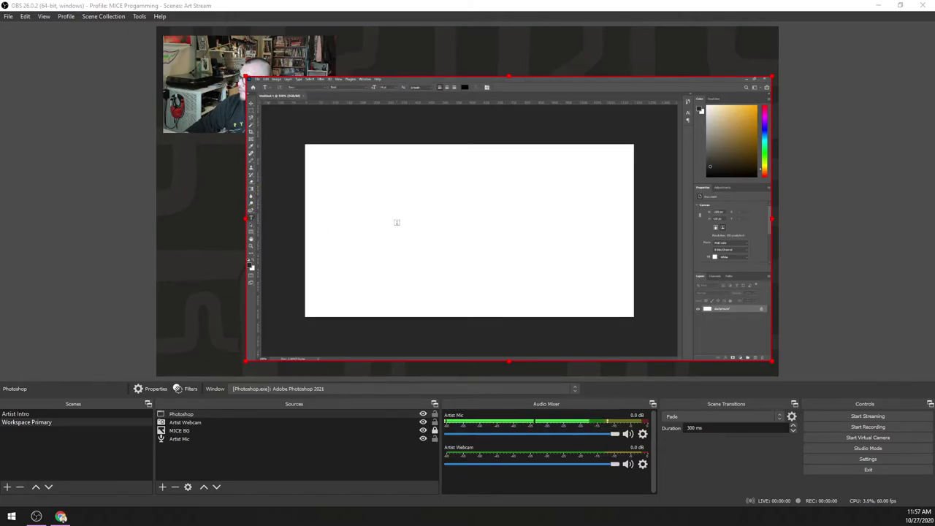
pyautogui.click(395, 223)
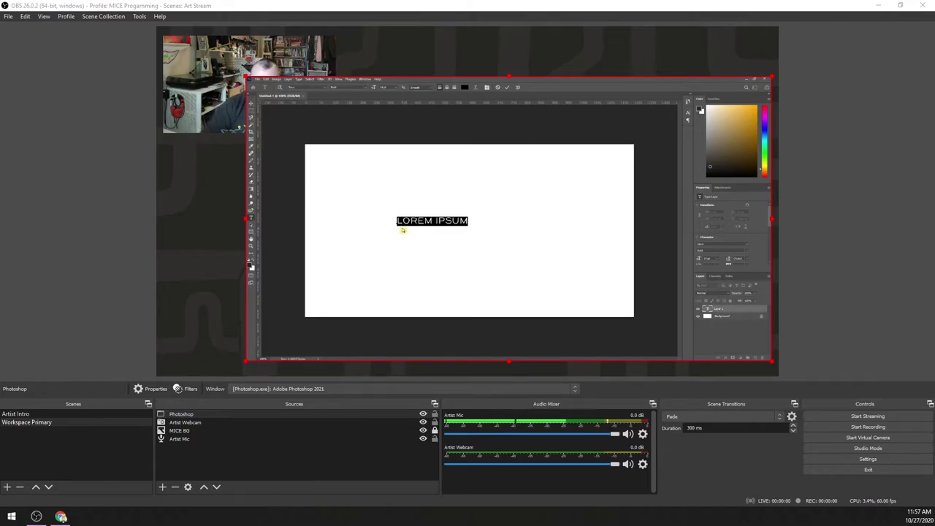
pyautogui.write('HELLO.')
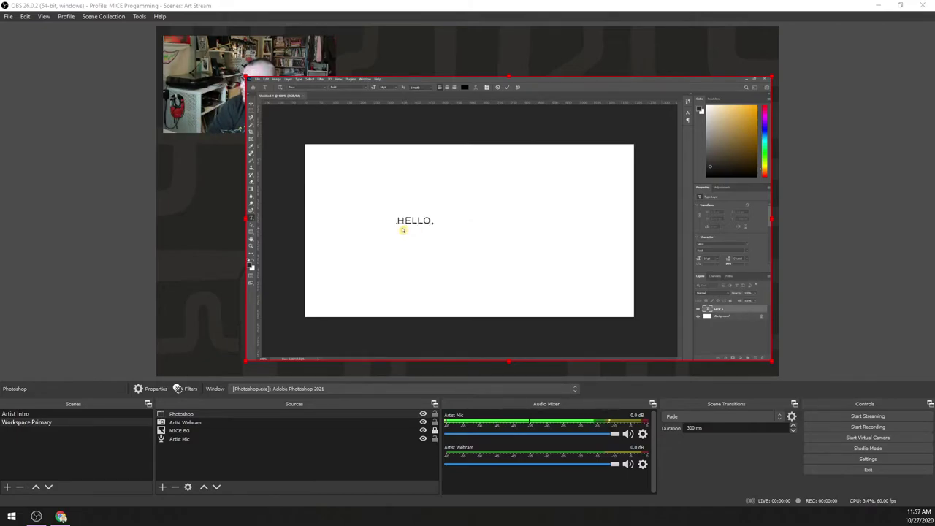
pyautogui.write(' THIS IS THE MICE FONT')
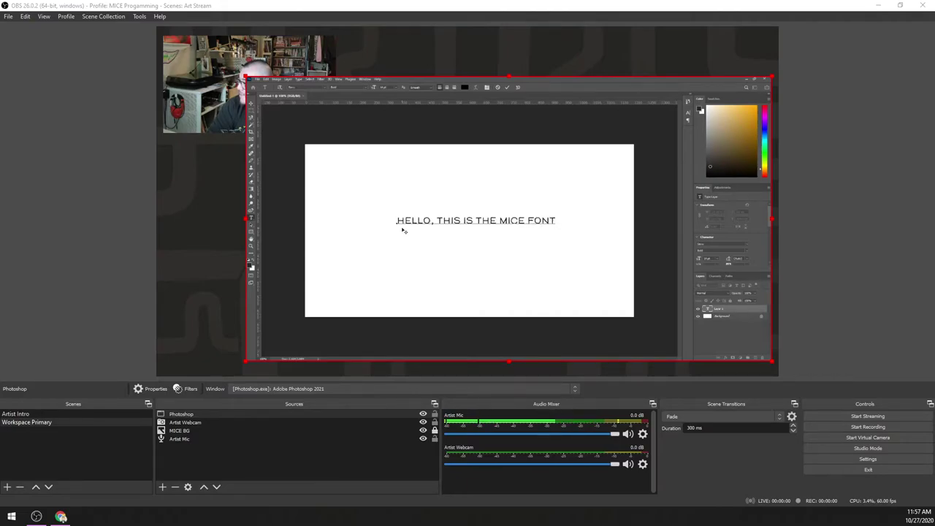
pyautogui.press('Return')
pyautogui.write("IT'S CALLED SAVU  ")
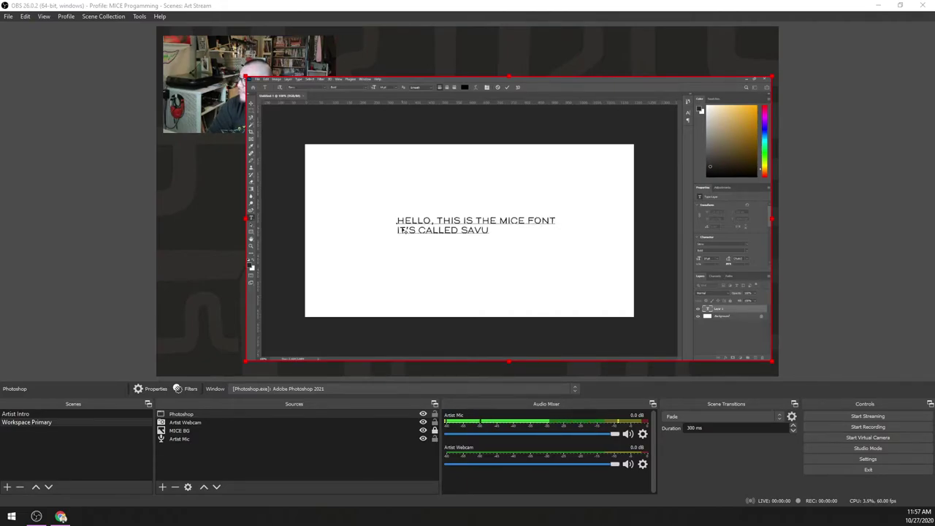
pyautogui.write('WE LIKE IT ')
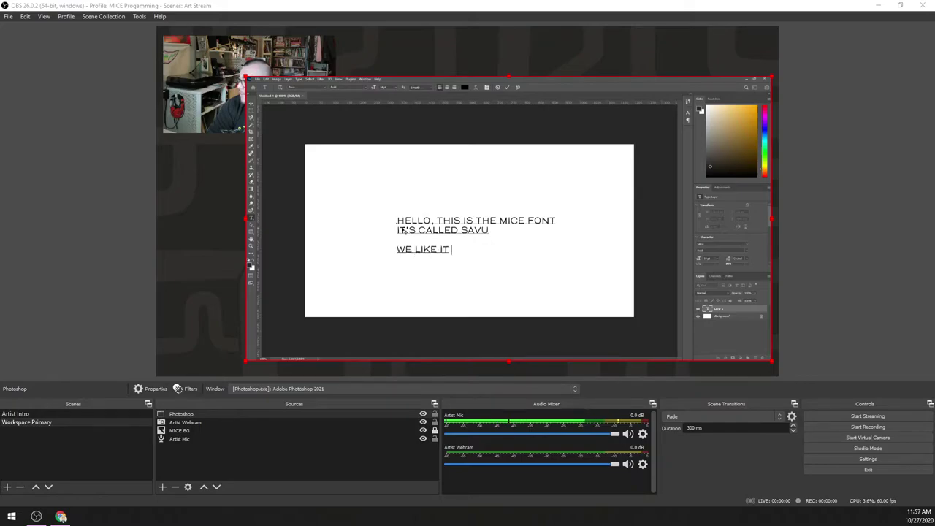
pyautogui.write('A LOT')
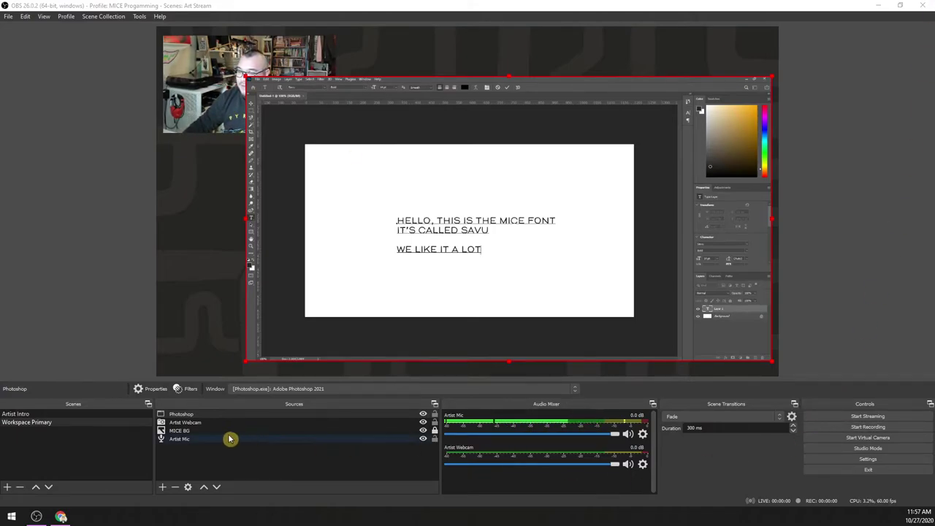
# Step: Switch back to OBS and raise the Artist Webcam source above the Photoshop source in the Workspace Primary scene
pyautogui.click(214, 424)
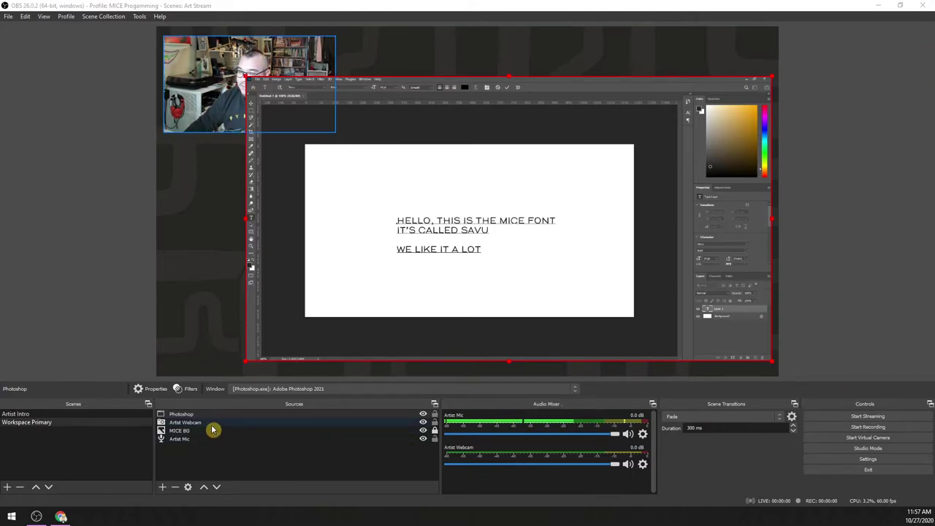
pyautogui.click(204, 487)
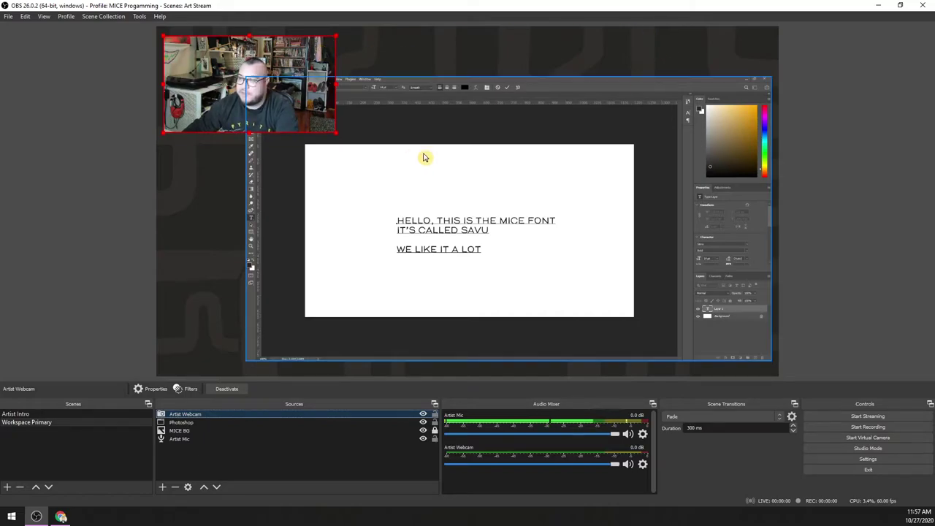
# Step: Preview the Artist Intro scene, return to Workspace Primary and deselect its sources
pyautogui.click(23, 414)
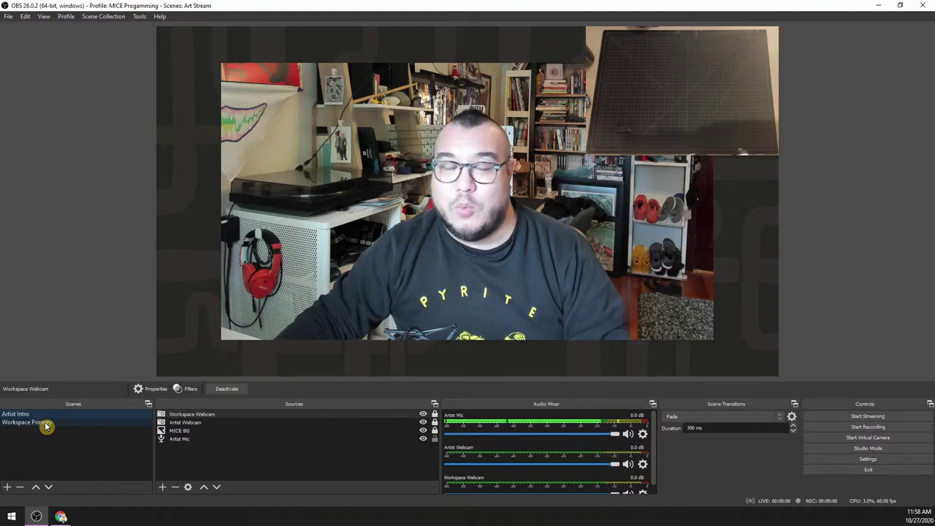
pyautogui.click(45, 425)
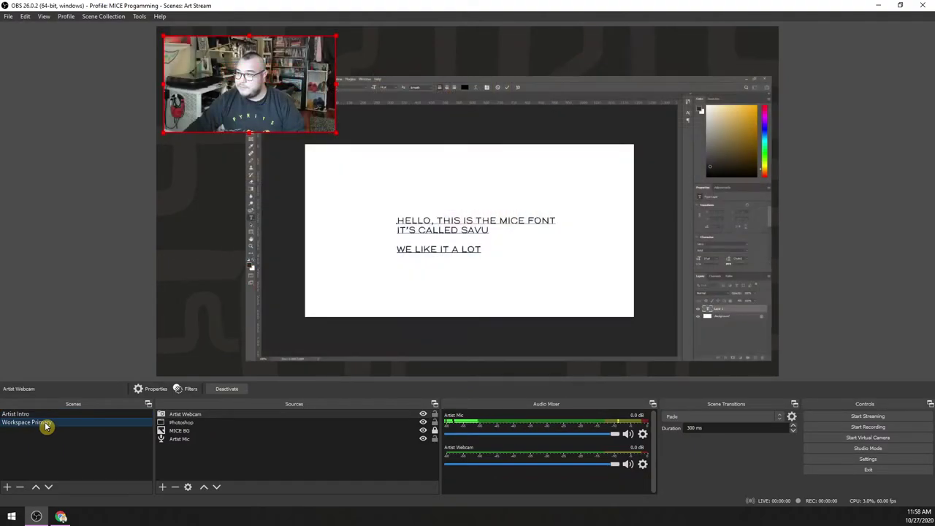
pyautogui.click(216, 256)
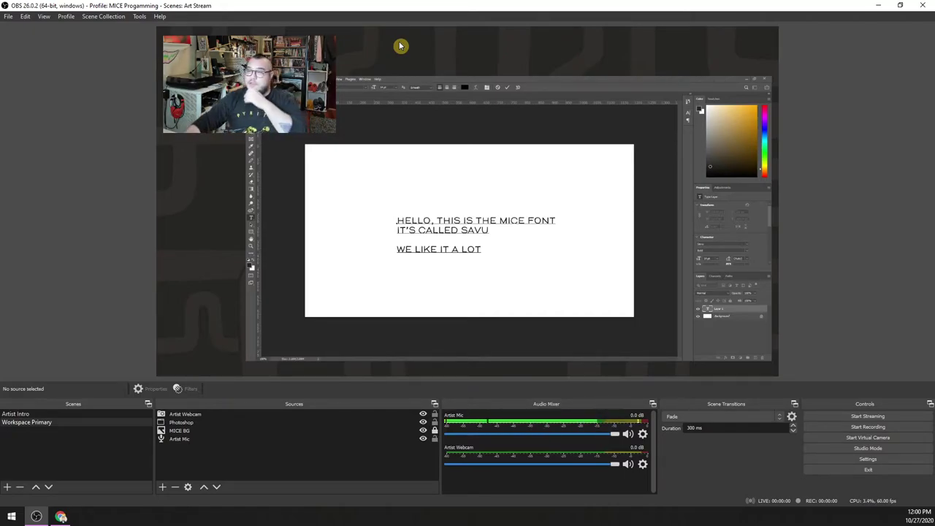
# Step: Switch to the "MICE Week 4-2-1: Storyboarding" scene collection
pyautogui.click(115, 16)
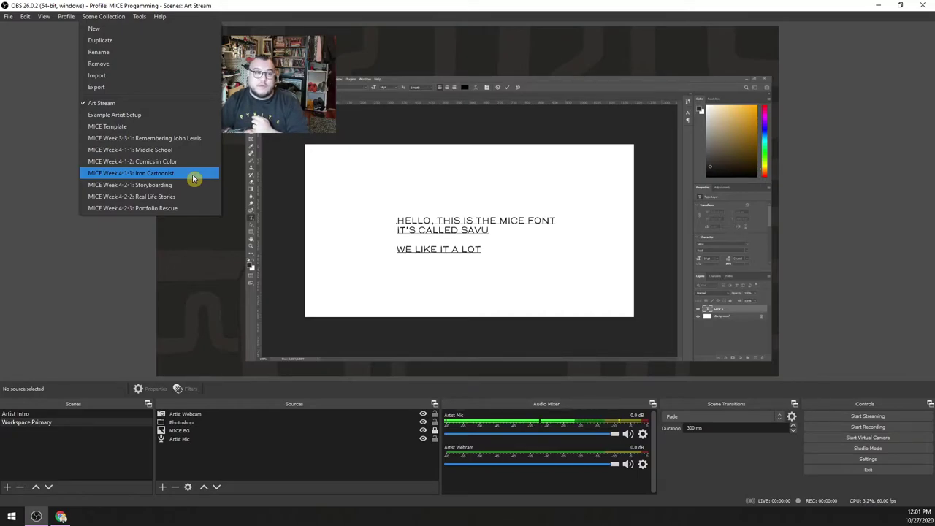
pyautogui.click(157, 188)
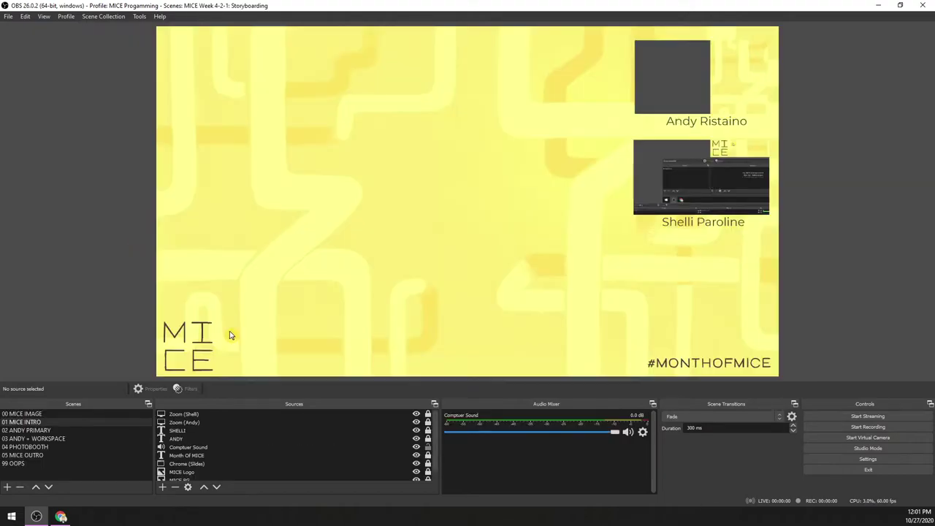
# Step: Preview the 00 MICE IMAGE scene, switch back to the Art Stream scene collection and show its Artist Intro scene
pyautogui.click(62, 415)
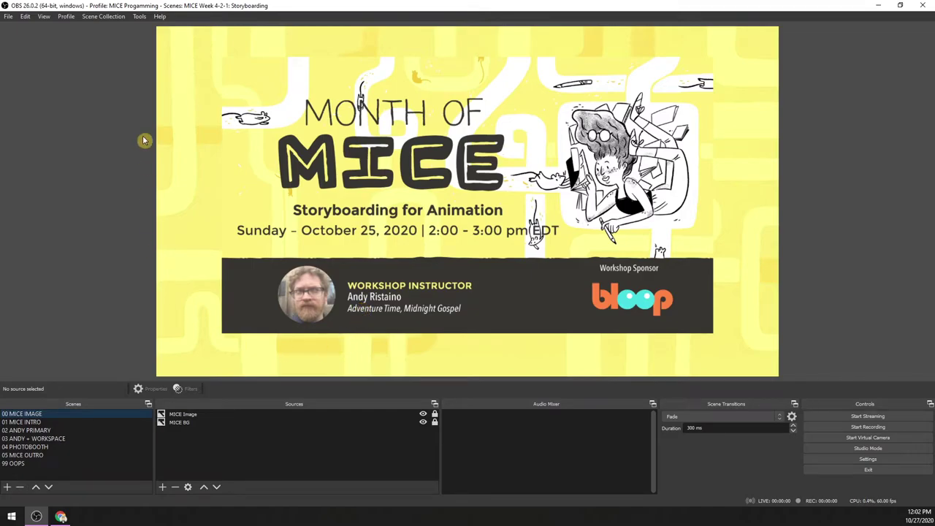
pyautogui.click(119, 16)
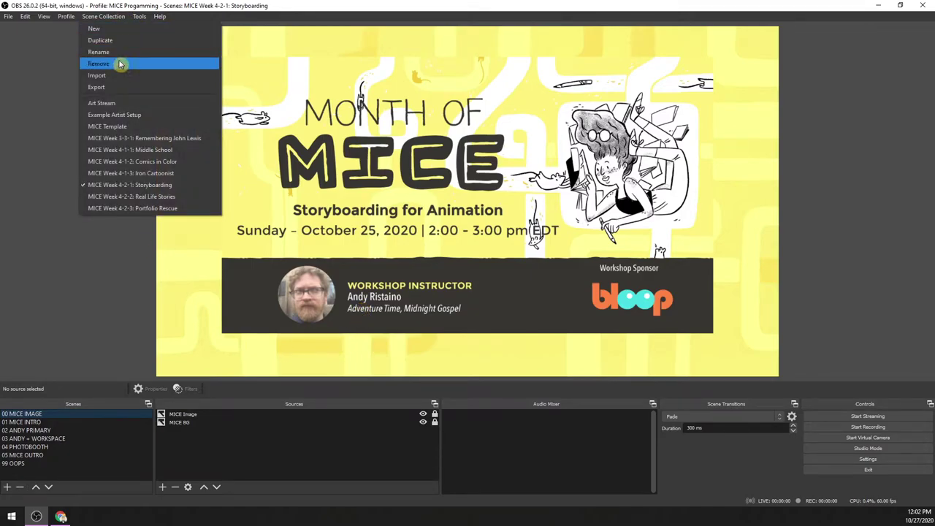
pyautogui.click(127, 102)
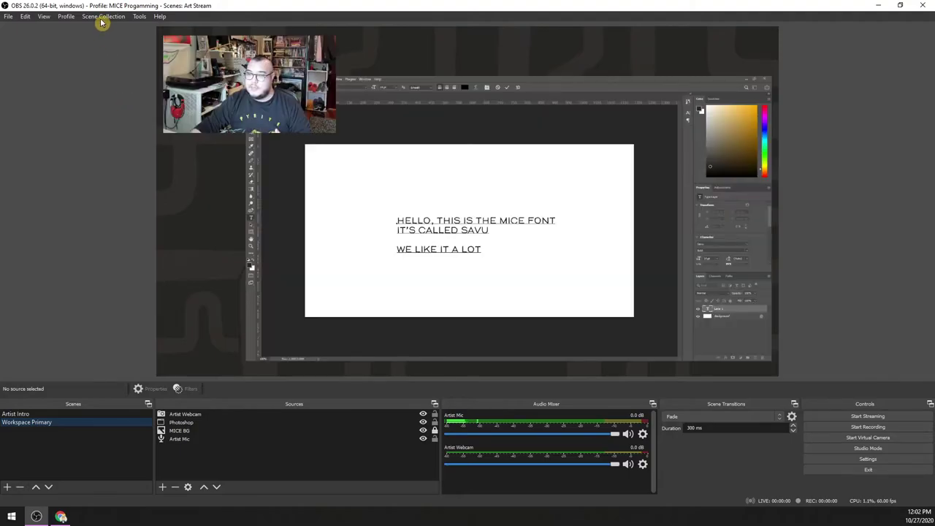
pyautogui.click(38, 414)
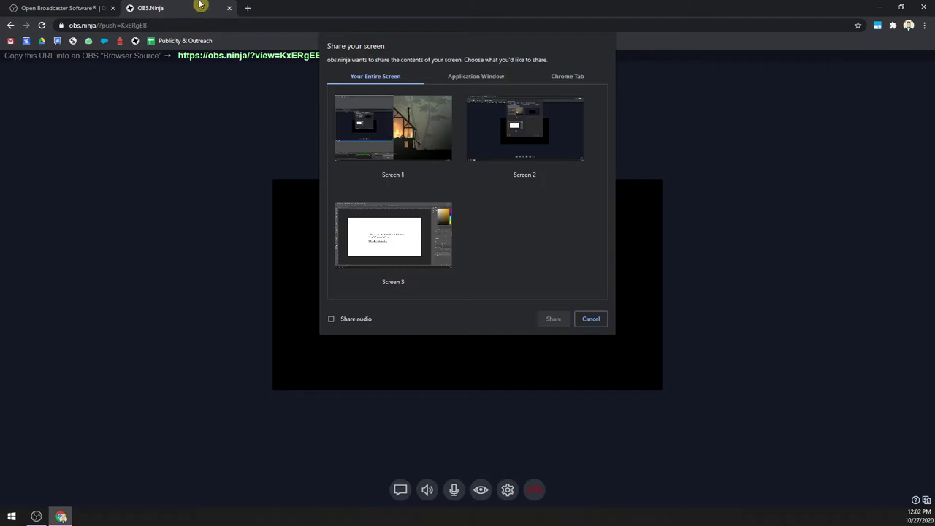
# Step: Cancel the OBS.Ninja screen share, close its browser tab and minimize the browser to return to OBS
pyautogui.click(590, 319)
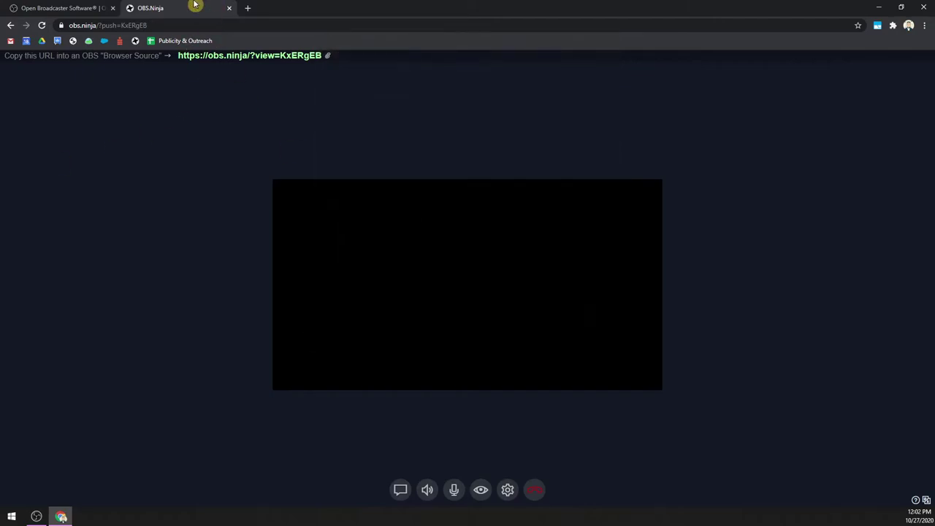
pyautogui.click(229, 7)
pyautogui.click(530, 82)
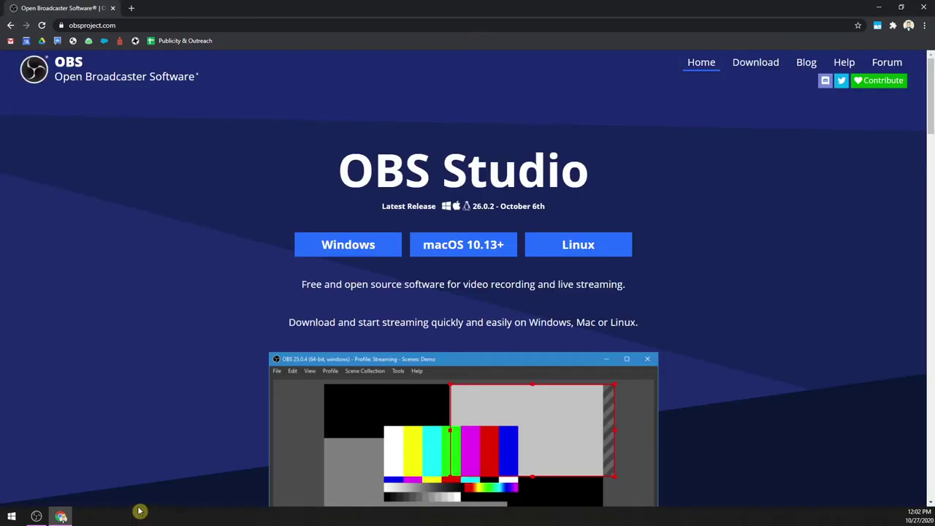
pyautogui.click(883, 8)
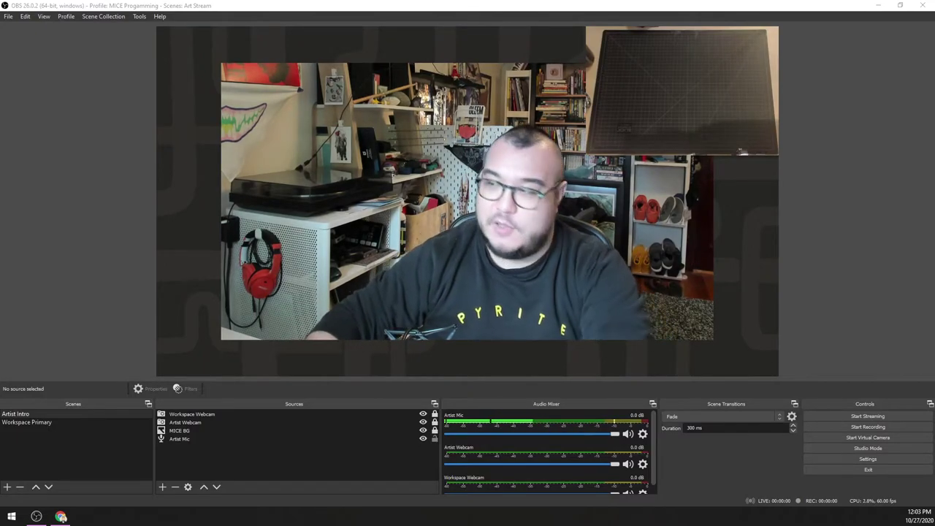
# Step: Switch to the "MICE Week 4-1-1: Middle School" scene collection and show its 01 MICE INTRO scene
pyautogui.click(101, 17)
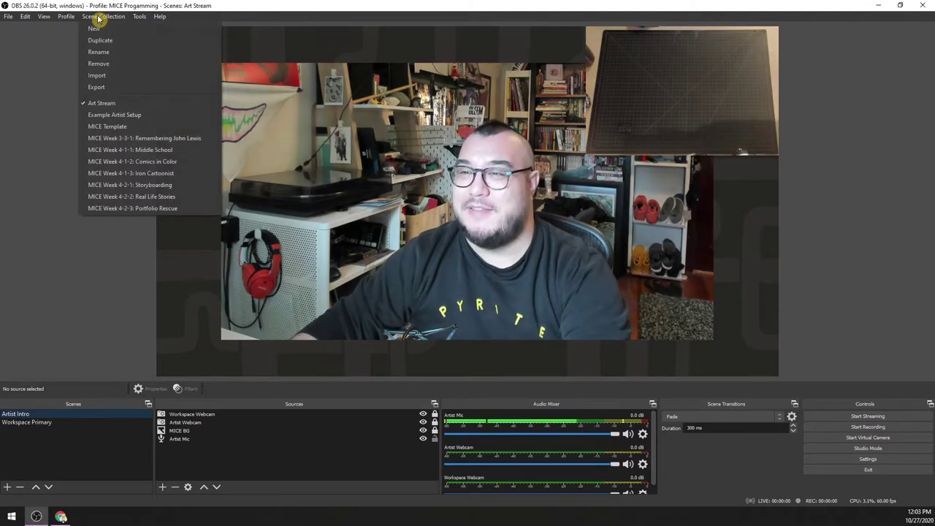
pyautogui.click(181, 150)
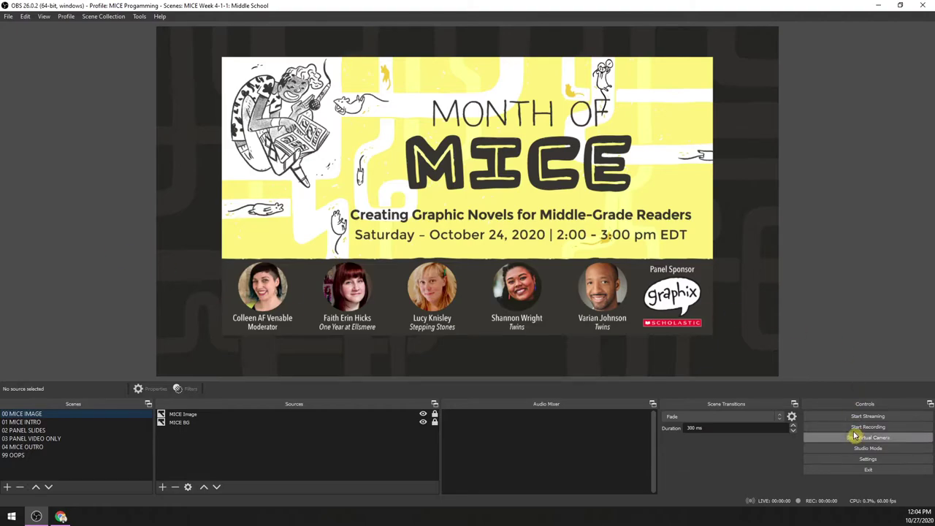
pyautogui.click(89, 422)
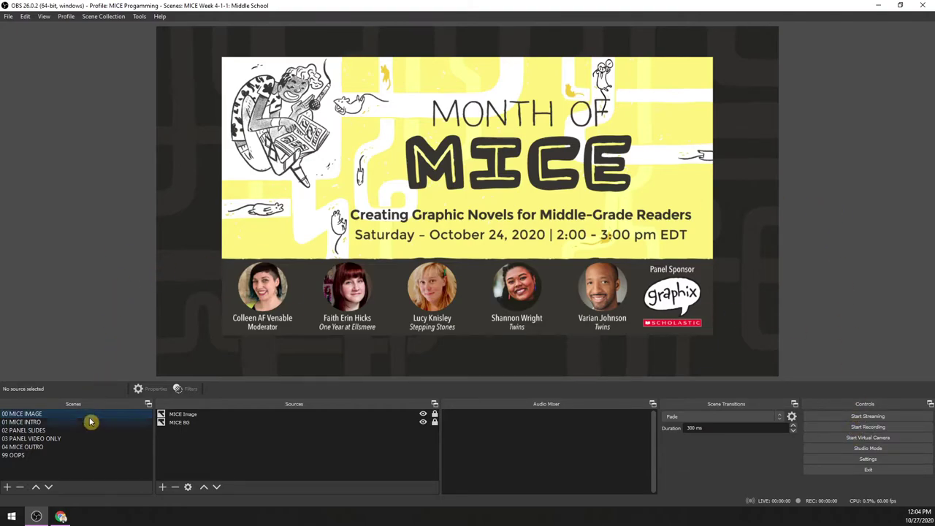
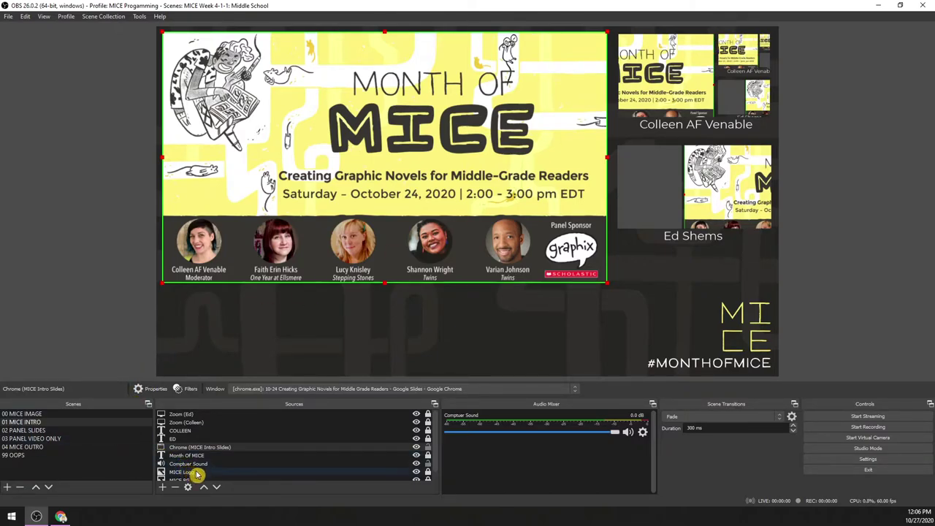
# Step: Move the Chrome (MICE Intro Slides) source and uncrop its upper-left corner to reveal the full Google Slides window
pyautogui.click(398, 372)
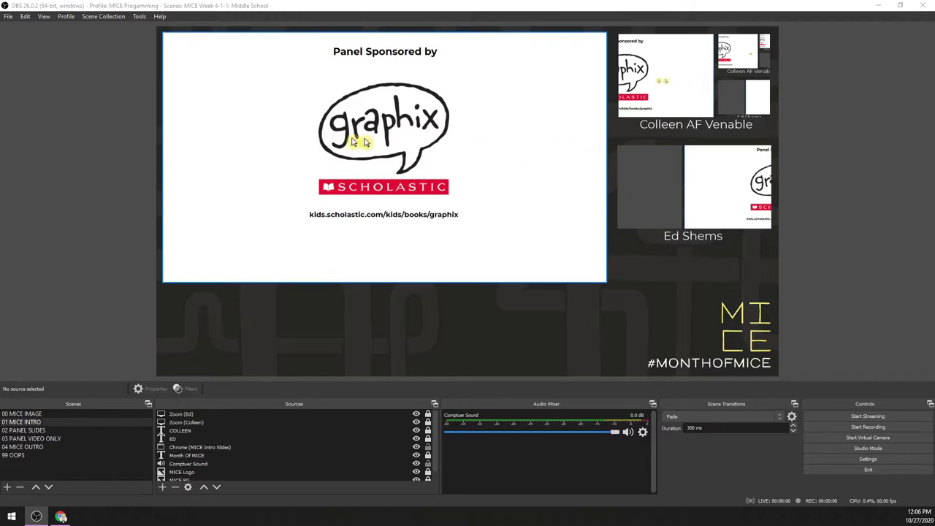
pyautogui.click(183, 66)
pyautogui.moveTo(184, 67); pyautogui.dragTo(285, 195)
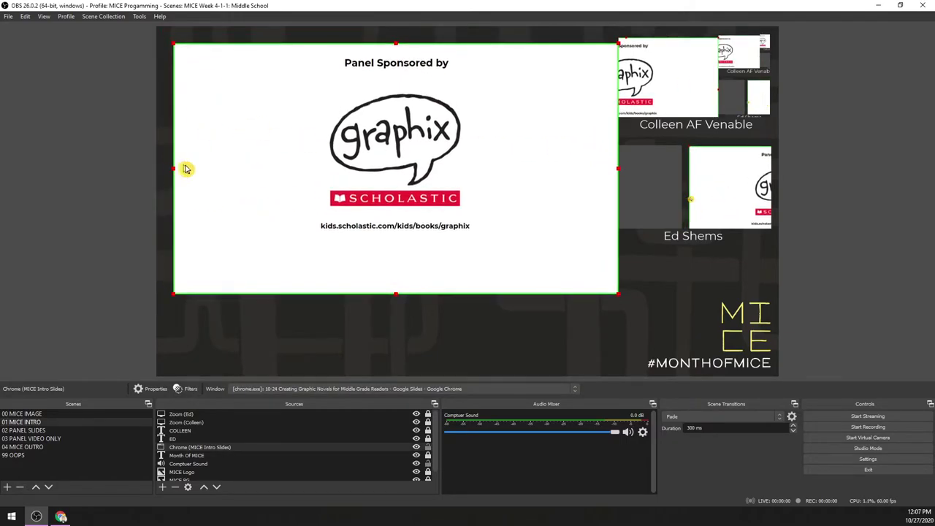
pyautogui.moveTo(181, 169); pyautogui.dragTo(252, 231)
pyautogui.moveTo(409, 256); pyautogui.dragTo(421, 261)
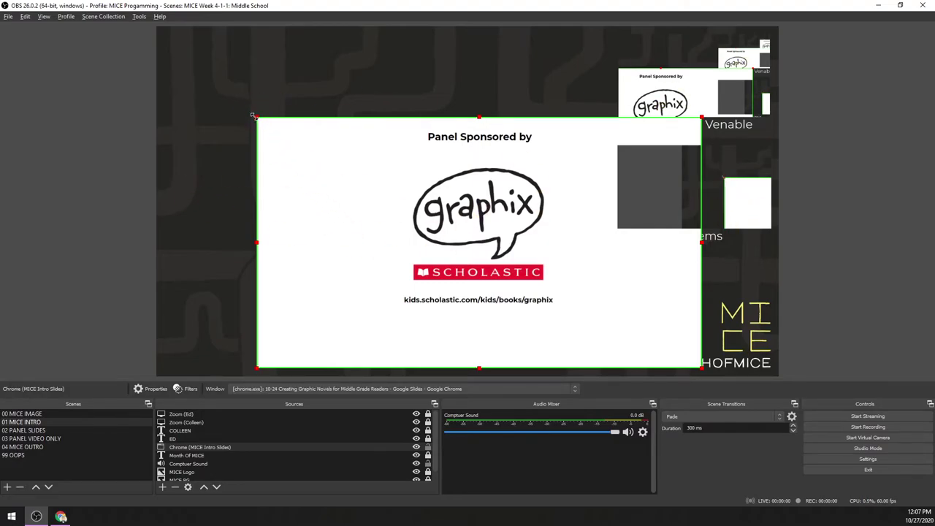
pyautogui.moveTo(255, 115); pyautogui.dragTo(130, 21)
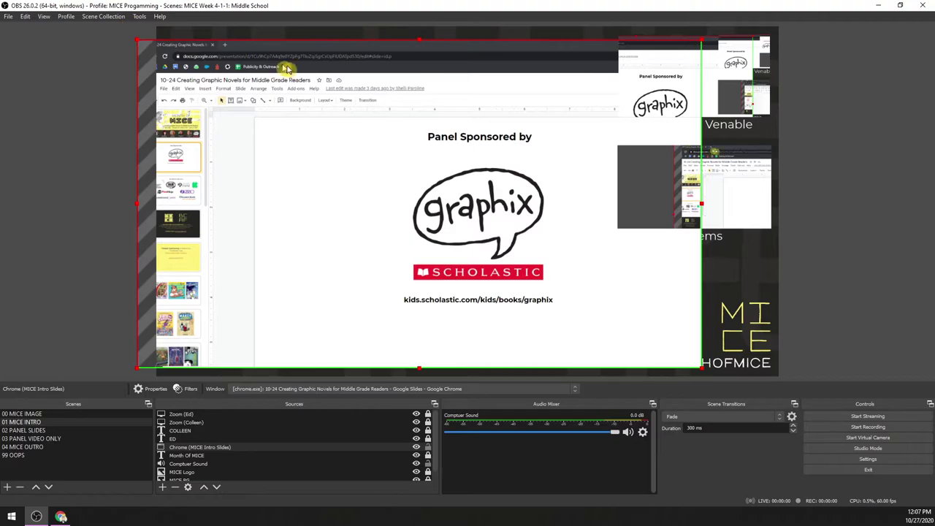
pyautogui.moveTo(282, 68); pyautogui.dragTo(321, 62)
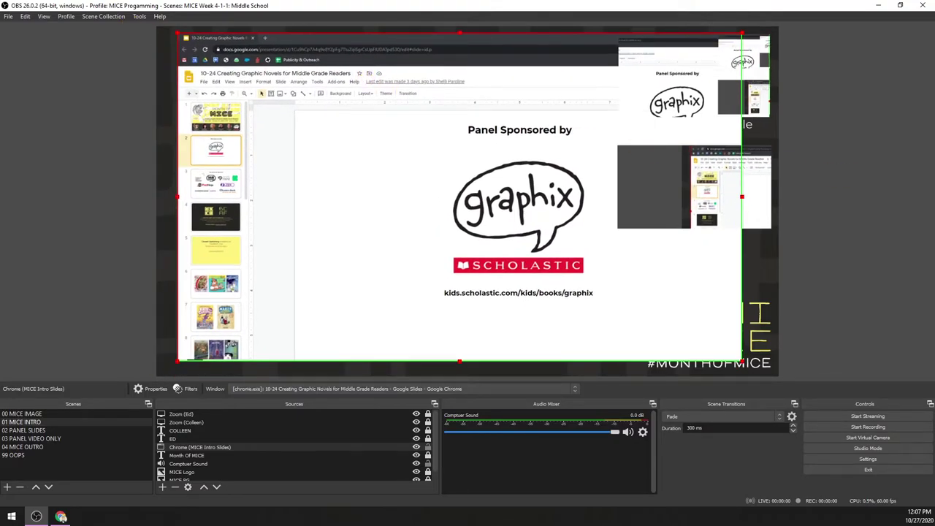
# Step: Page through the Google Slides deck from the panel sponsor slide to the book covers slide
pyautogui.press('Down')
pyautogui.press('Up')
pyautogui.press('Down')
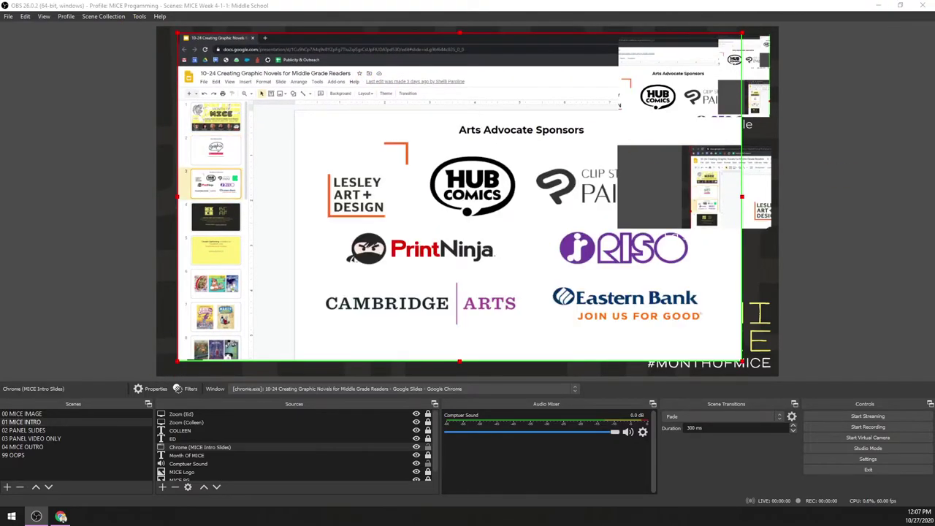
pyautogui.press('Down')
pyautogui.press('Down')
pyautogui.press('Down')
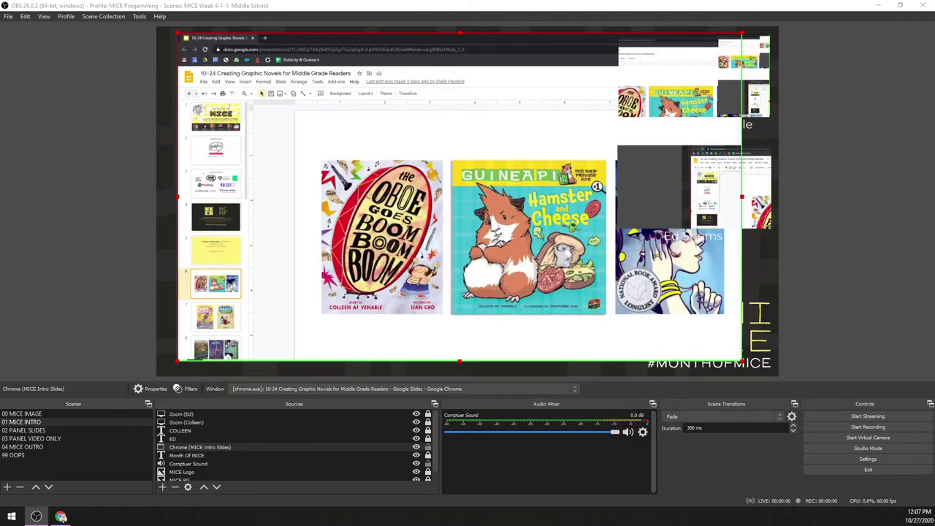
# Step: Return to the first slide, then crop the Chrome source to the slide area and place it in the canvas's upper-left corner
pyautogui.press('Home')
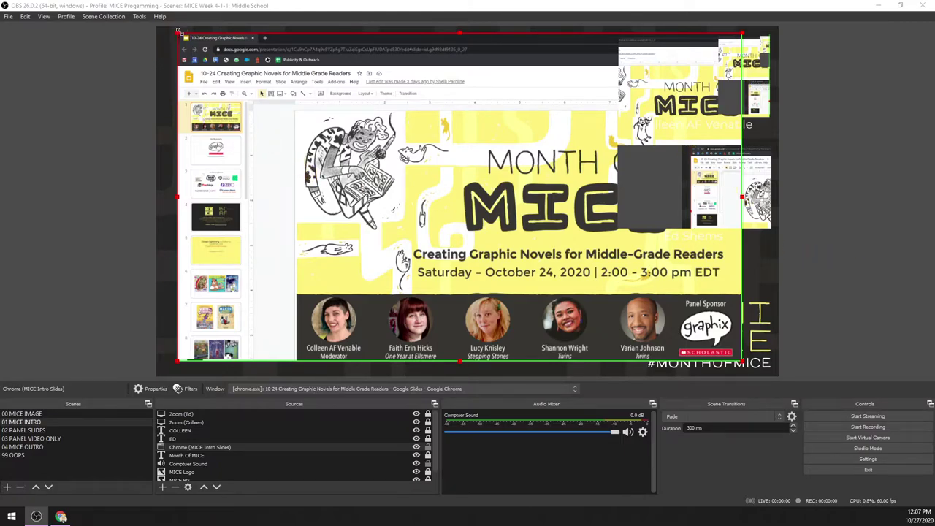
pyautogui.moveTo(177, 32); pyautogui.dragTo(292, 105)
pyautogui.moveTo(406, 186); pyautogui.dragTo(276, 113)
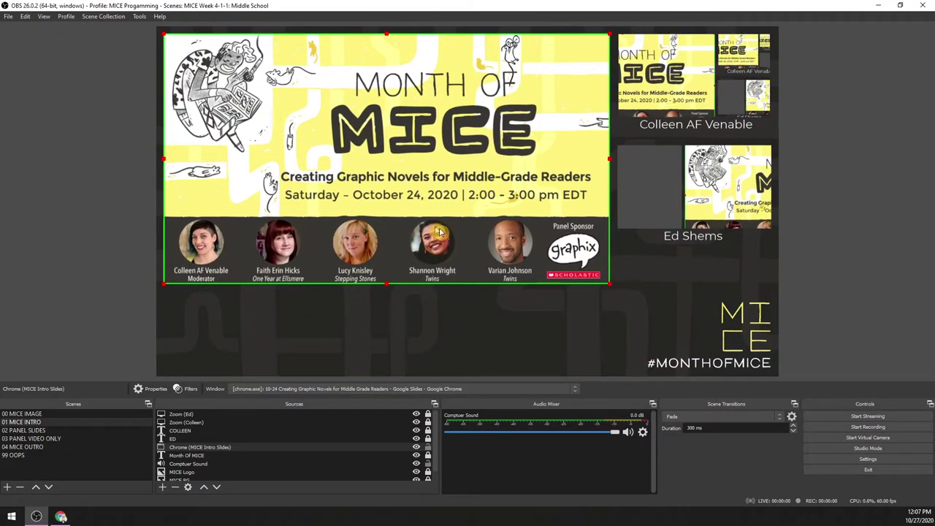
# Step: Advance the captured presentation through the sponsor, donation and closed captioning slides to check them in the MICE intro scene
pyautogui.press('Right')
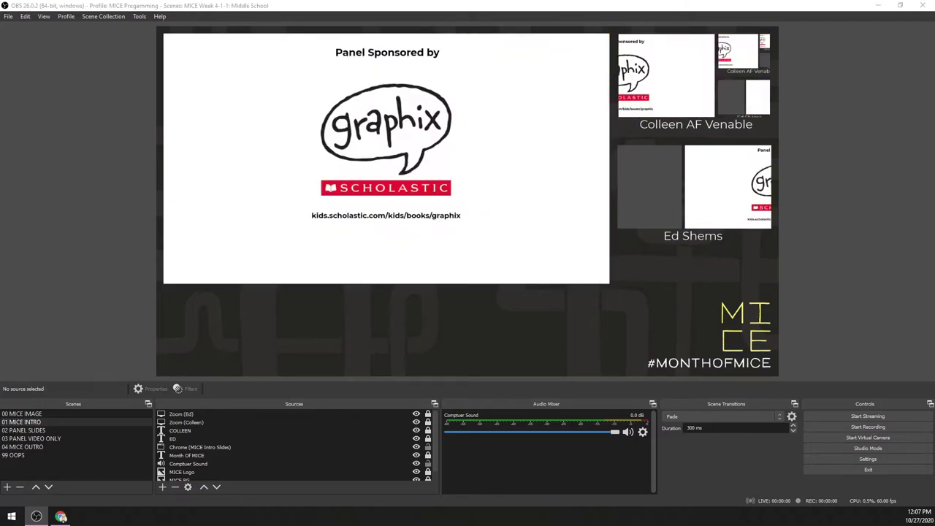
pyautogui.press('Right')
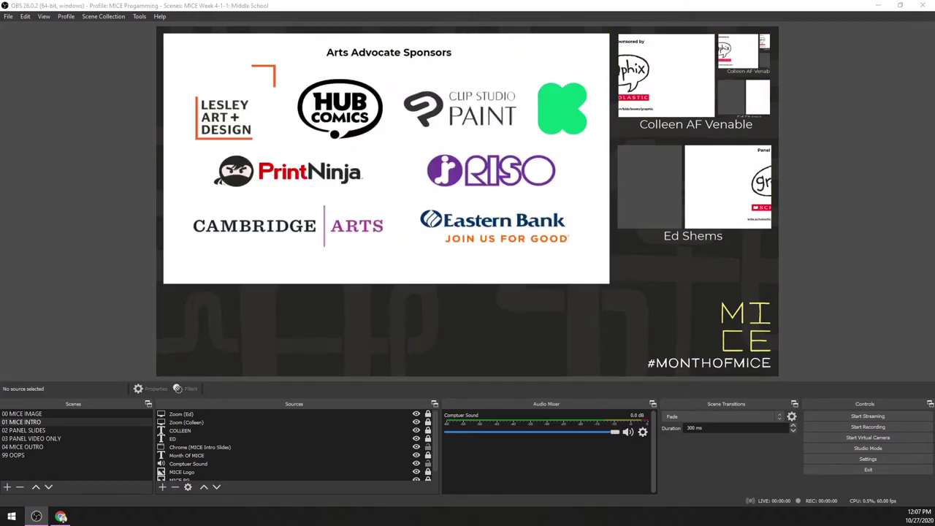
pyautogui.press('Right')
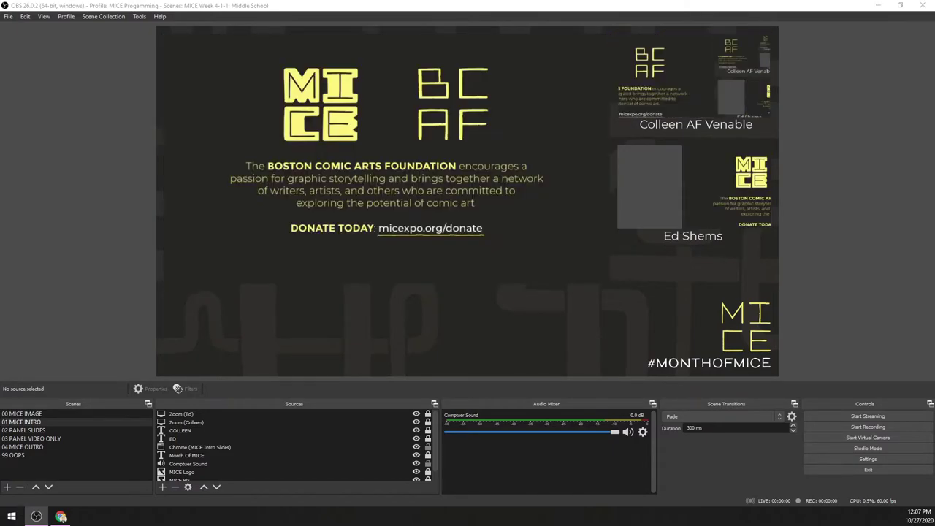
pyautogui.press('Right')
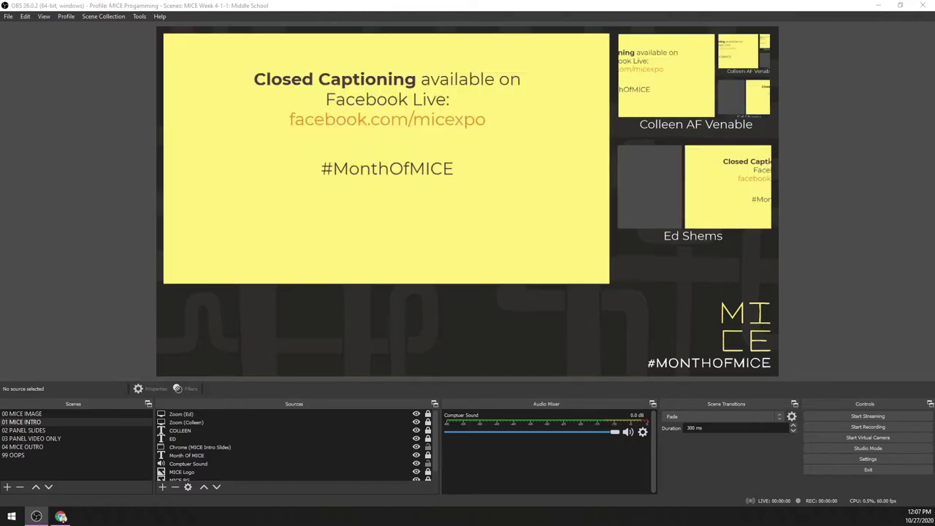
pyautogui.press('Right')
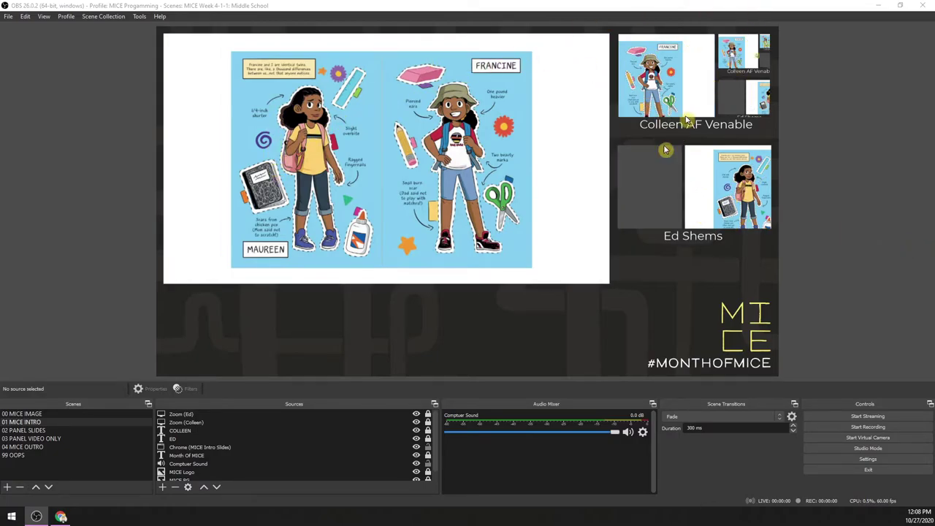
# Step: Compare the 02 PANEL SLIDES and 03 PANEL VIDEO ONLY scene layouts by switching repeatedly between them, ending on 02 PANEL SLIDES
pyautogui.click(28, 430)
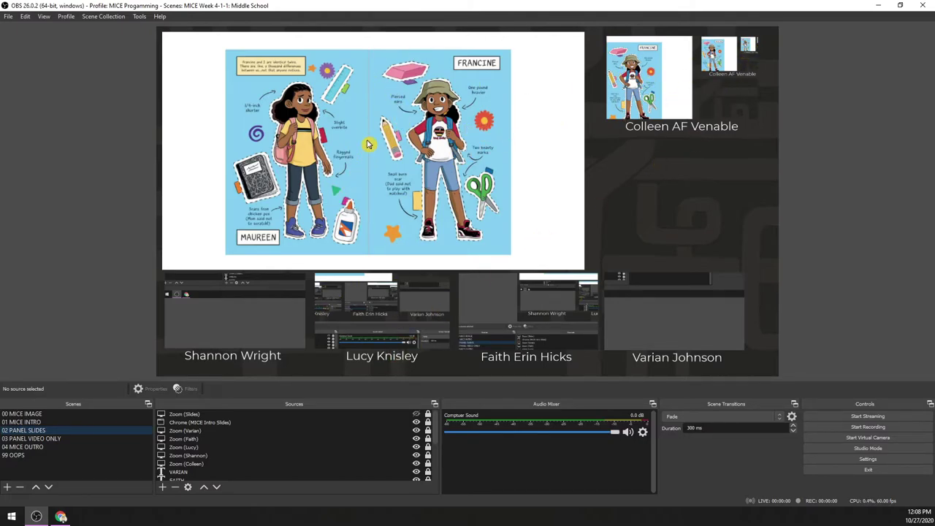
pyautogui.click(114, 438)
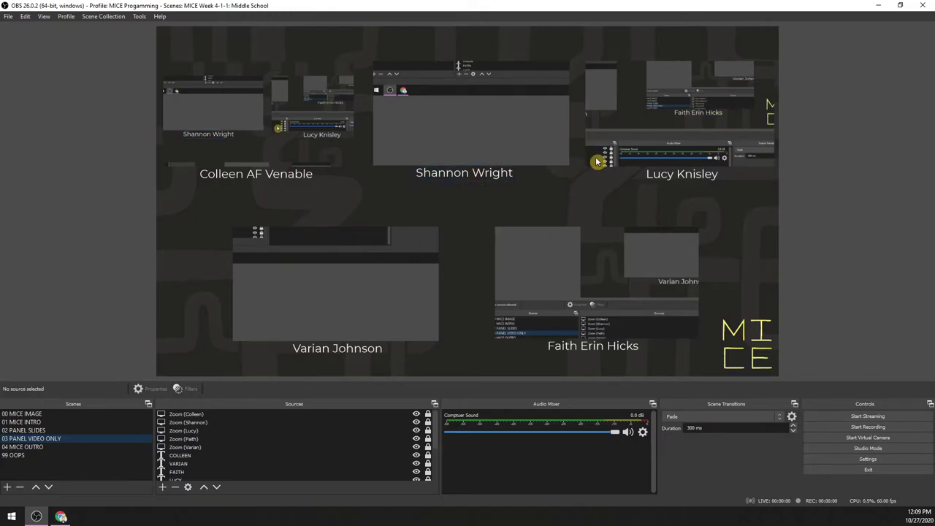
pyautogui.click(63, 431)
pyautogui.click(66, 439)
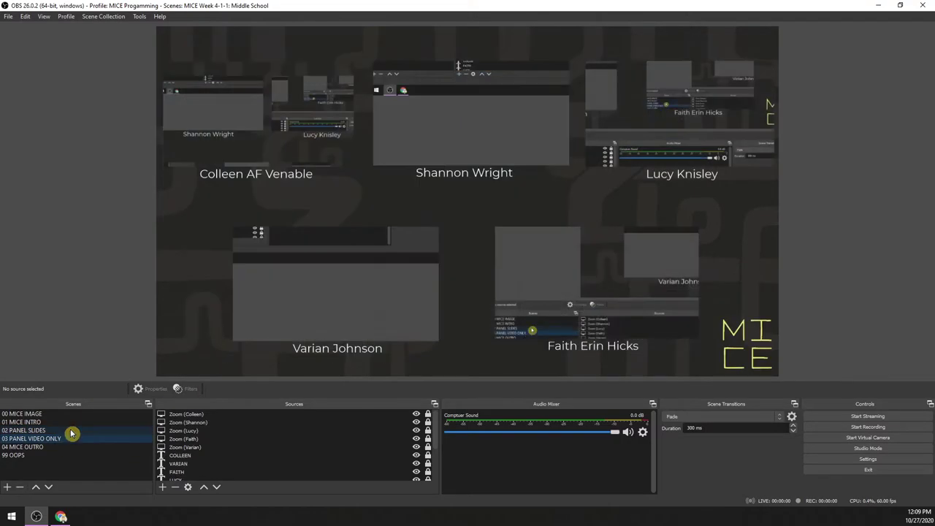
pyautogui.click(69, 431)
pyautogui.click(76, 438)
pyautogui.click(79, 430)
pyautogui.click(79, 439)
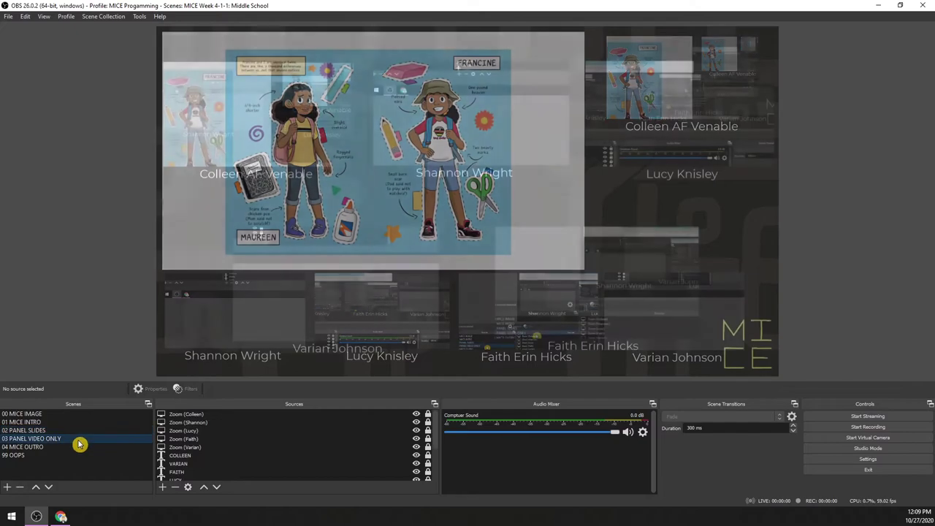
pyautogui.click(79, 431)
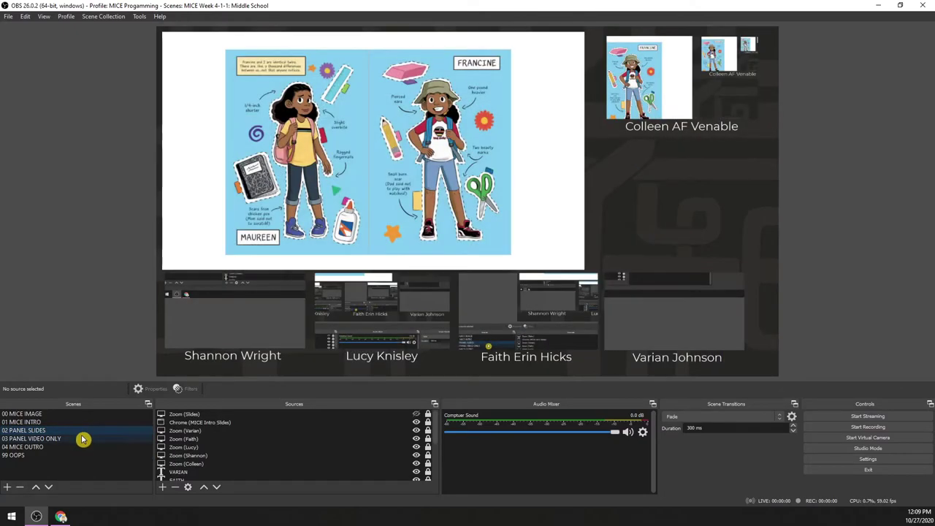
pyautogui.click(82, 438)
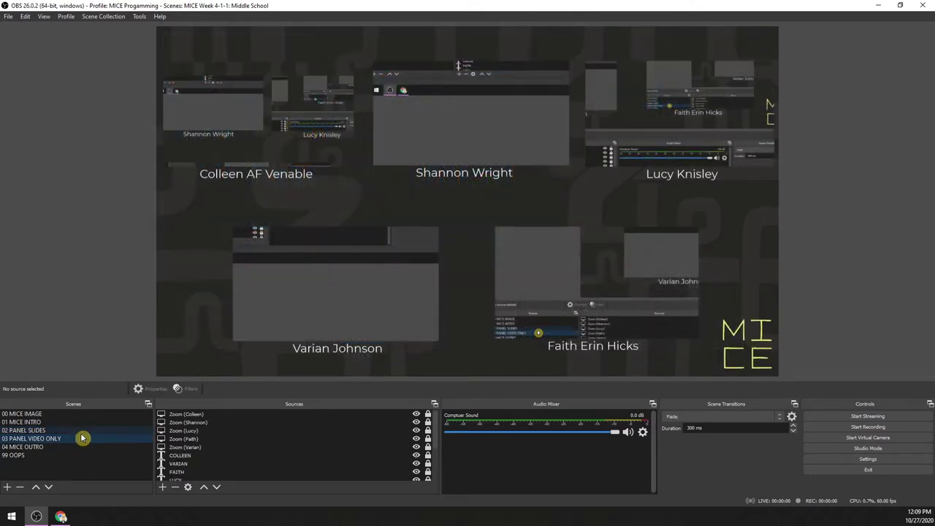
pyautogui.press('Up')
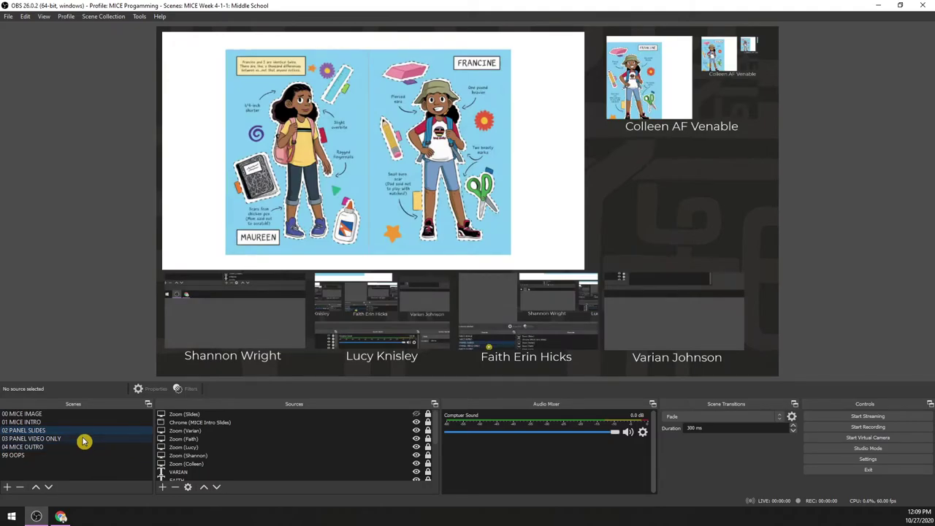
pyautogui.click(84, 441)
pyautogui.press('Up')
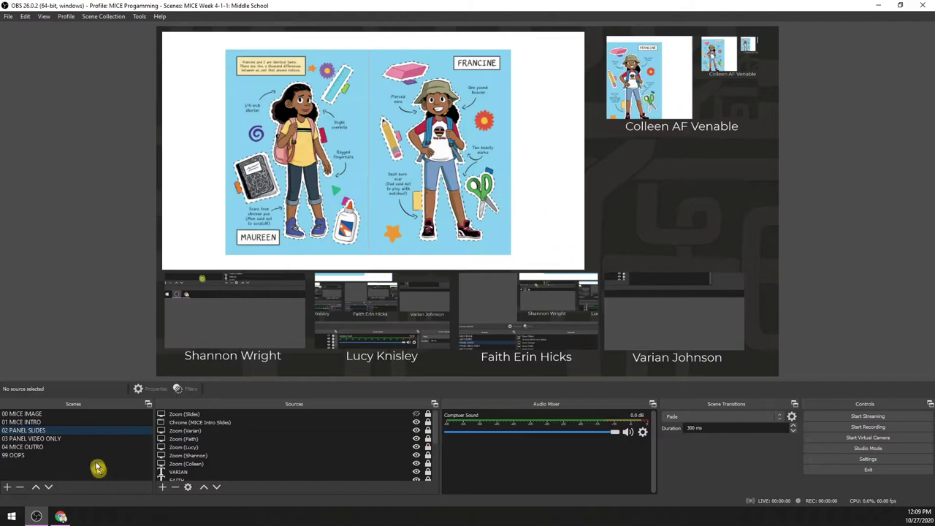
# Step: Return to the 01 MICE INTRO scene and review the lower entries of its source list
pyautogui.click(66, 423)
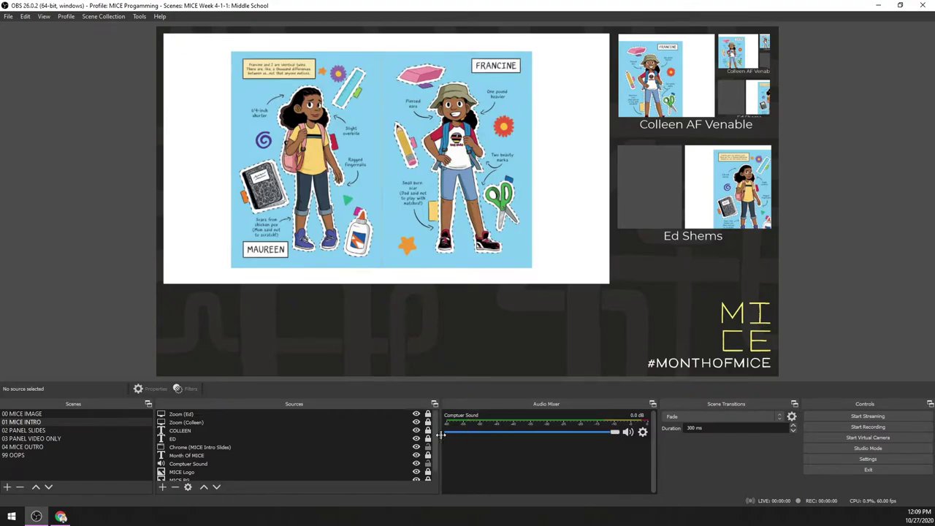
pyautogui.scroll(-1, 437, 466)
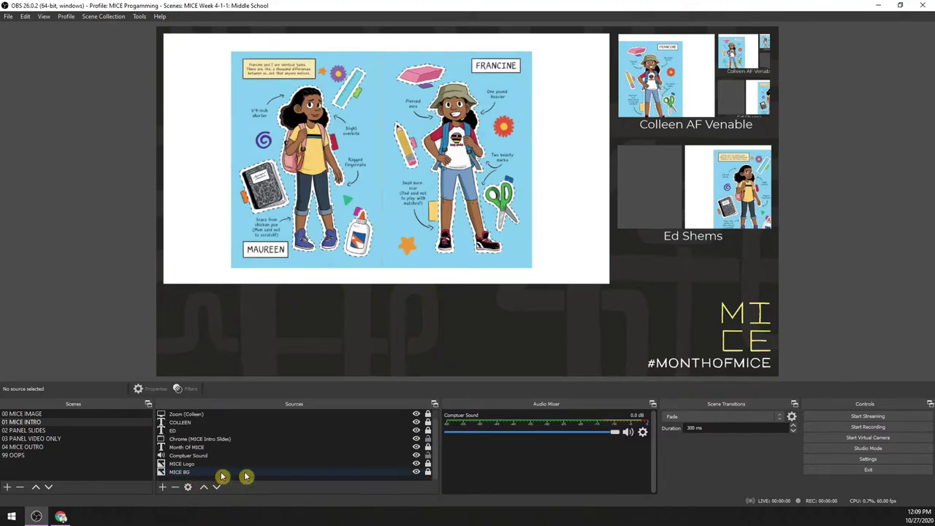
# Step: Toggle the visibility of the MICE BG and MICE Logo sources off and back on to check each layer
pyautogui.doubleClick(417, 472)
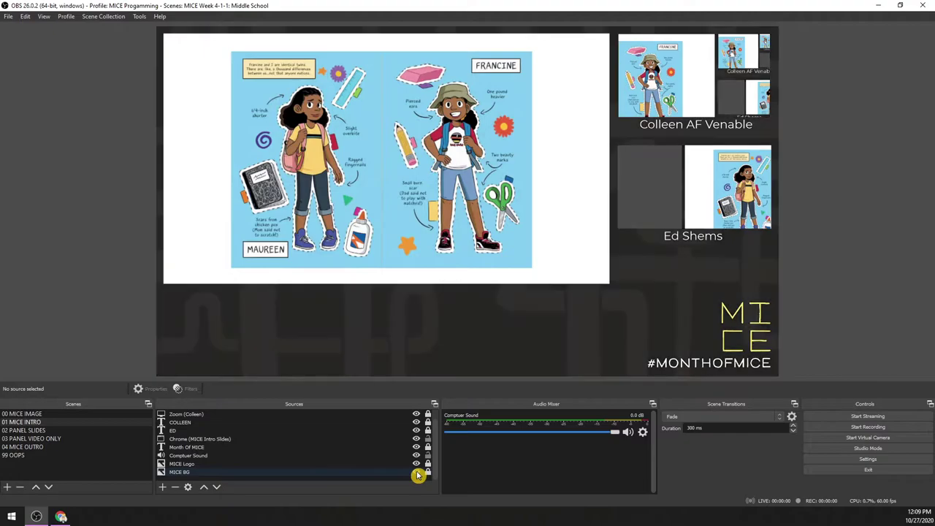
pyautogui.click(416, 472)
pyautogui.click(417, 473)
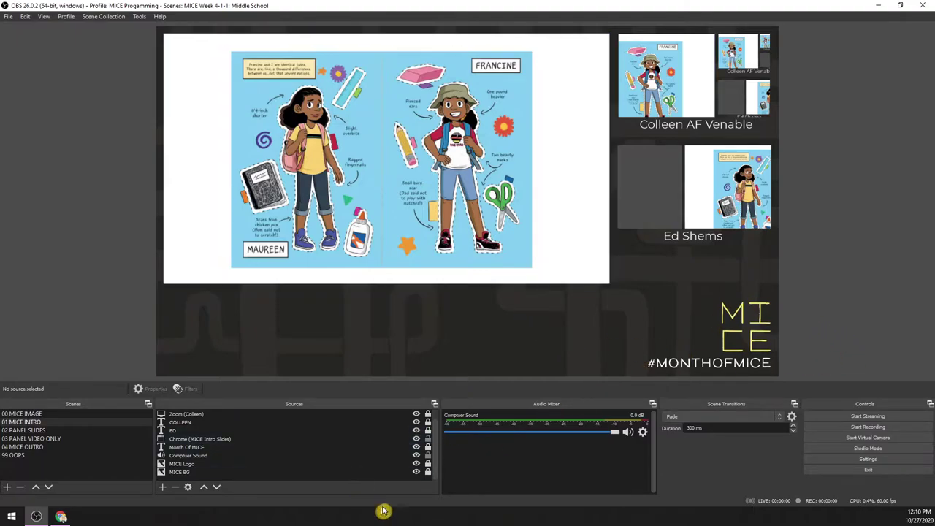
pyautogui.click(417, 464)
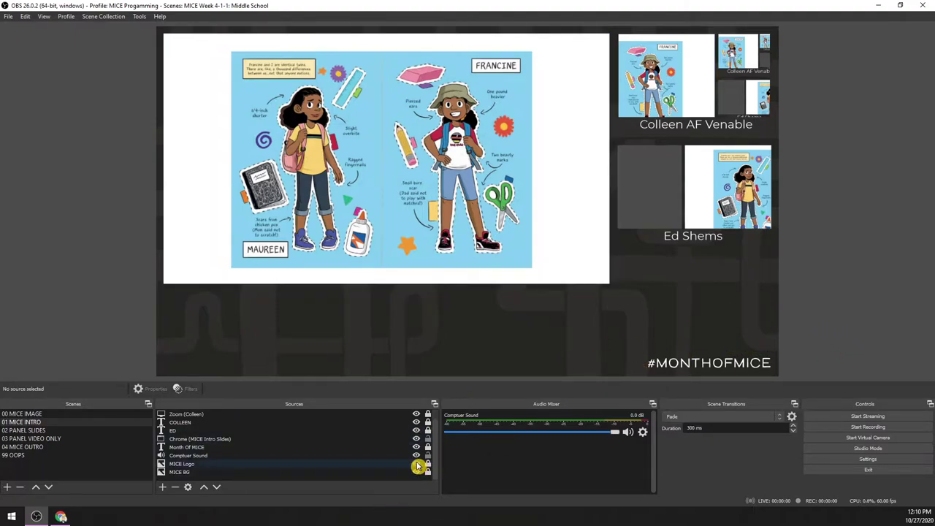
pyautogui.click(416, 464)
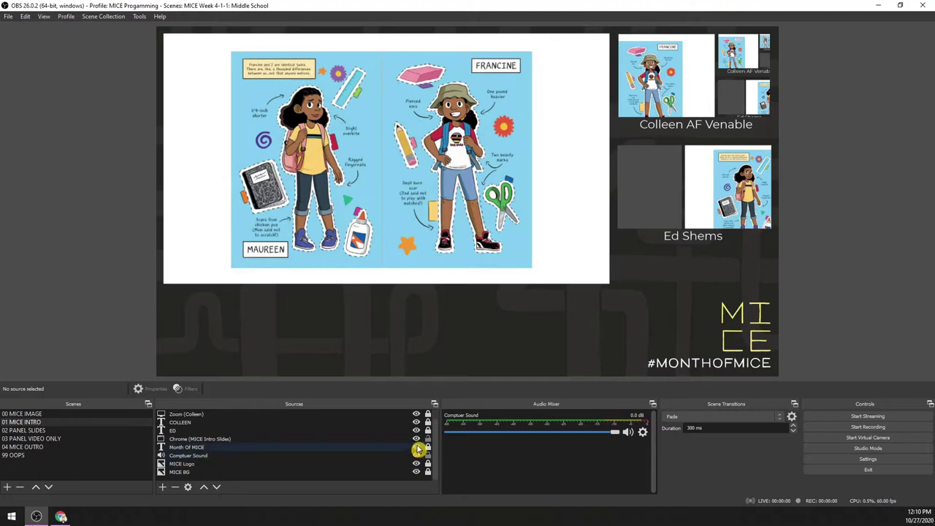
# Step: Toggle the Month Of MICE text source repeatedly to check its place in the layout, leaving it visible
pyautogui.click(416, 447)
pyautogui.click(416, 447)
pyautogui.click(417, 446)
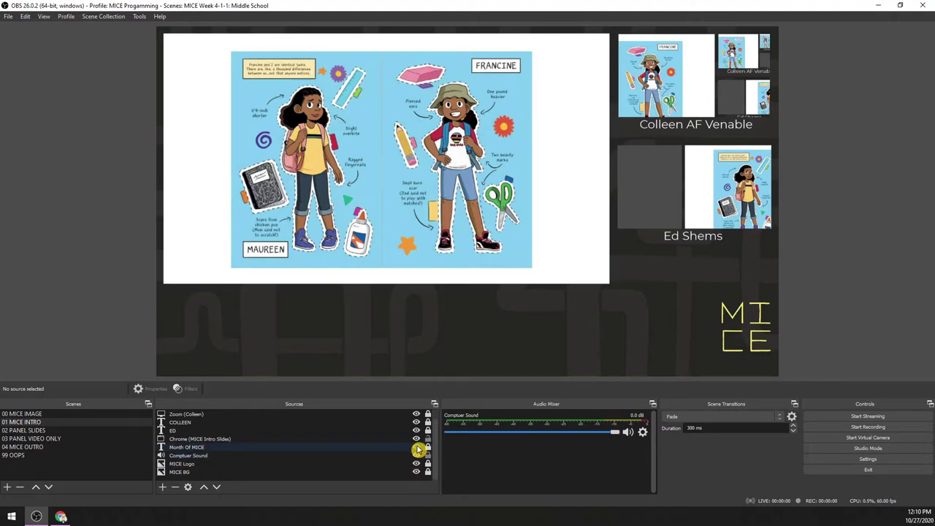
pyautogui.click(416, 447)
pyautogui.click(416, 447)
pyautogui.click(416, 447)
pyautogui.click(416, 446)
pyautogui.click(415, 448)
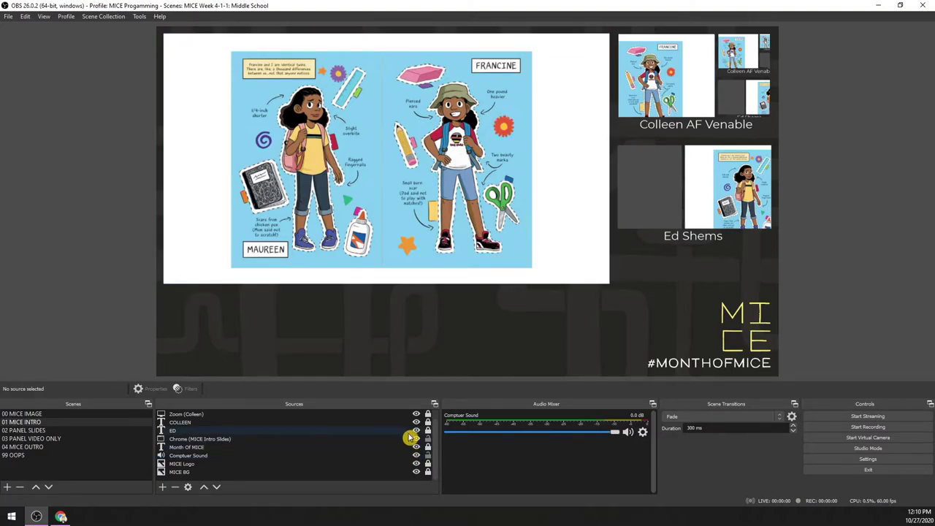
# Step: Add a new Audio Input Capture source to the 01 MICE INTRO scene using the Microphone (AT2020USB) device
pyautogui.click(213, 457)
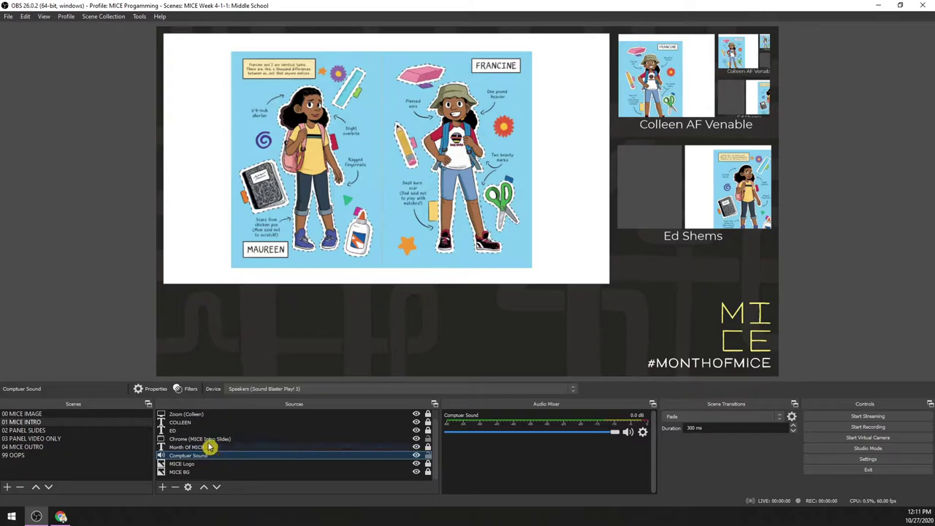
pyautogui.click(167, 492)
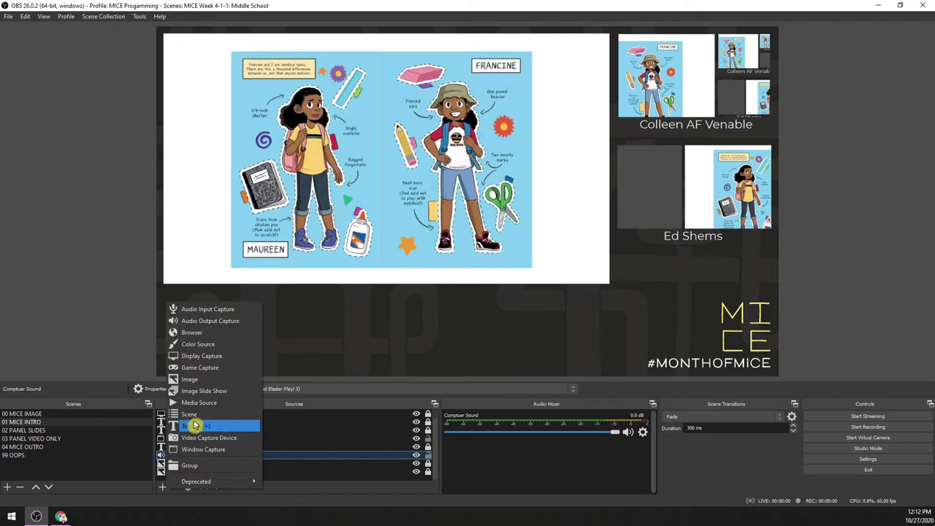
pyautogui.click(225, 309)
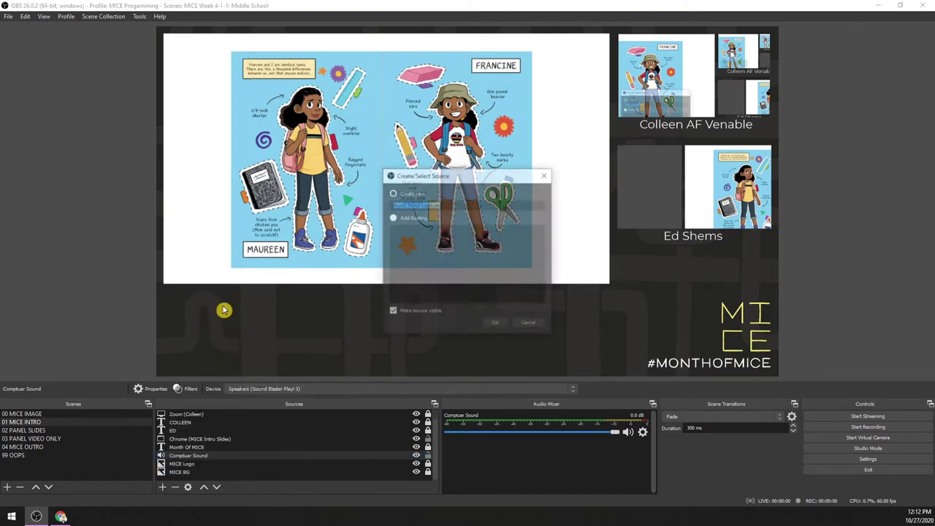
pyautogui.click(498, 322)
pyautogui.click(321, 110)
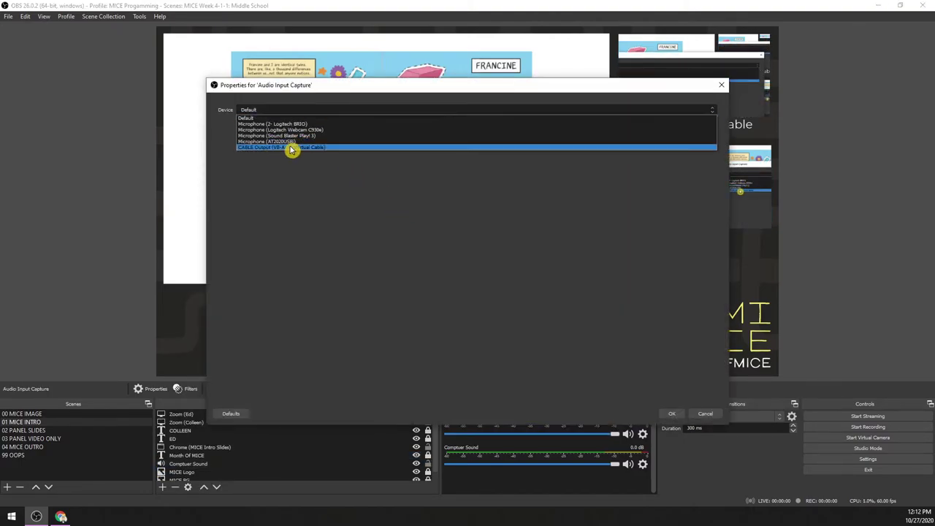
pyautogui.click(295, 142)
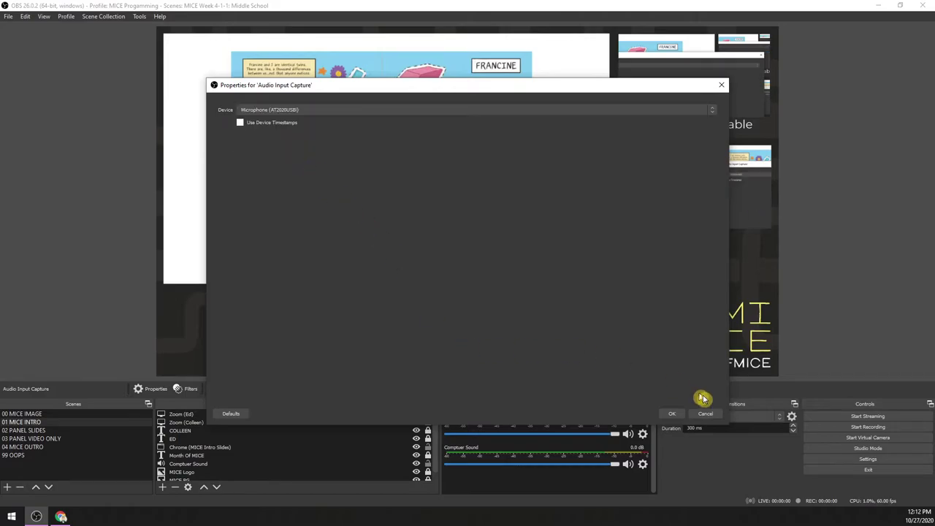
pyautogui.click(674, 418)
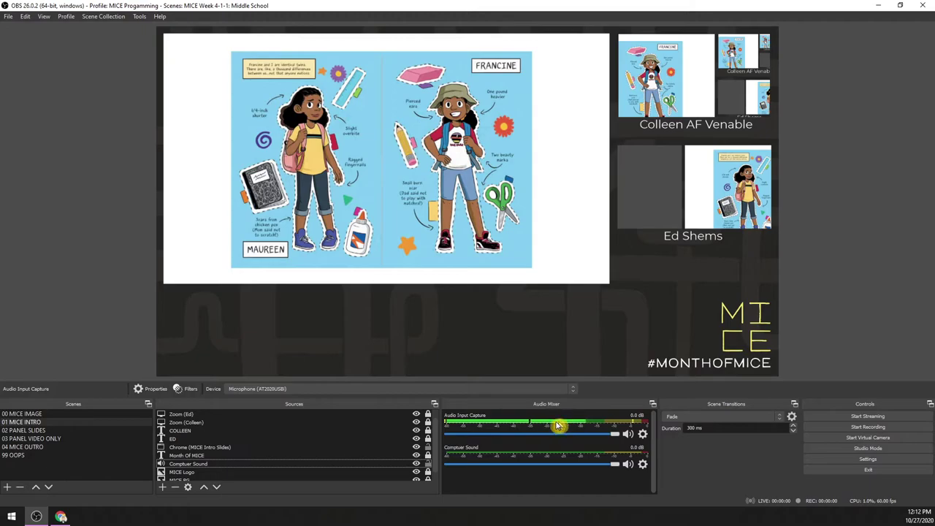
# Step: Remove the Audio Input Capture source from the 01 MICE INTRO scene
pyautogui.scroll(1, 249, 423)
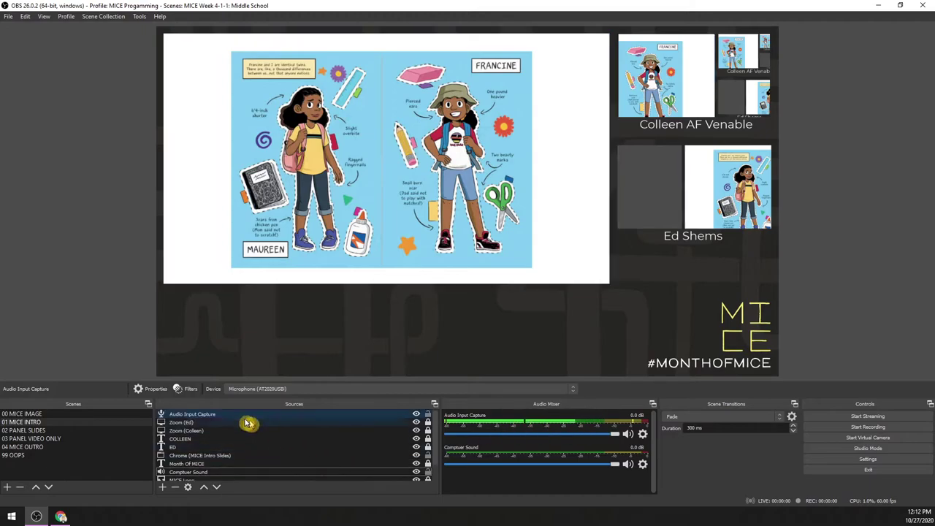
pyautogui.click(175, 486)
pyautogui.click(490, 277)
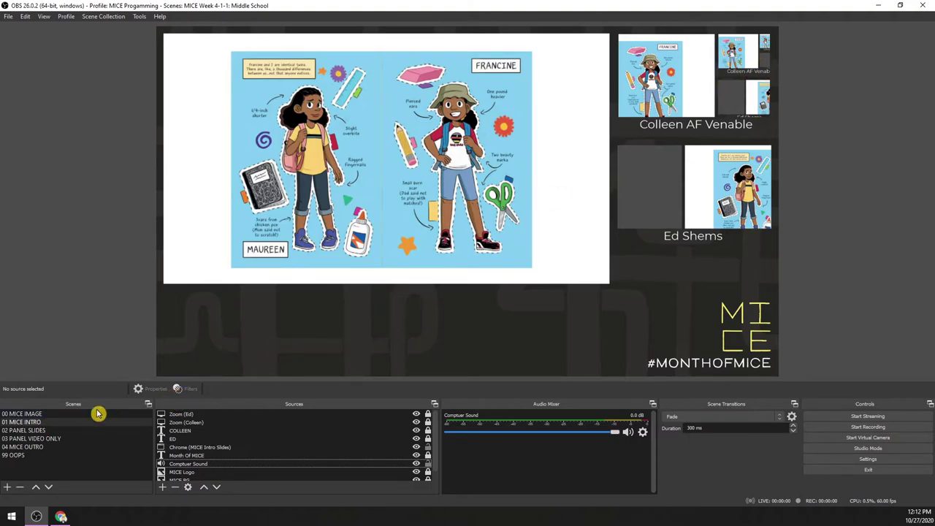
# Step: Review the 00 MICE IMAGE, 99 OOPS and 02 PANEL SLIDES scenes, returning to 01 MICE INTRO
pyautogui.click(64, 413)
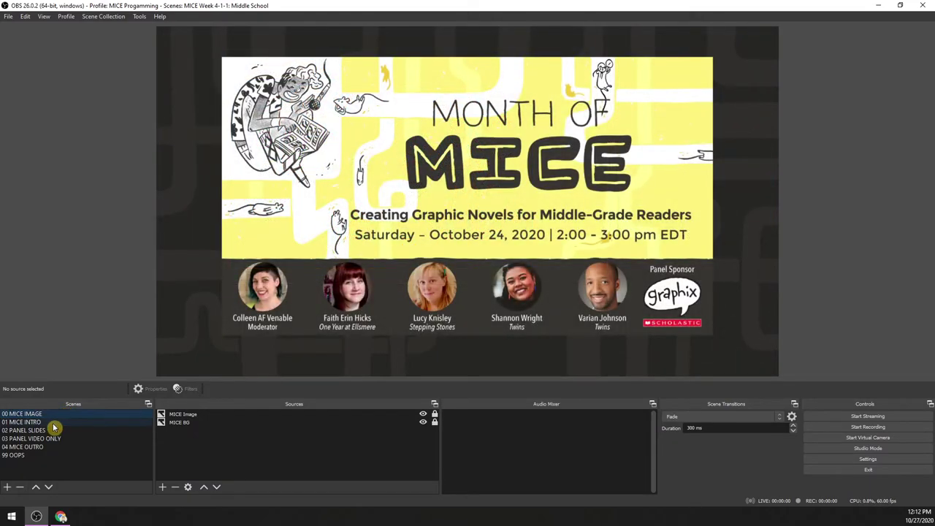
pyautogui.click(52, 424)
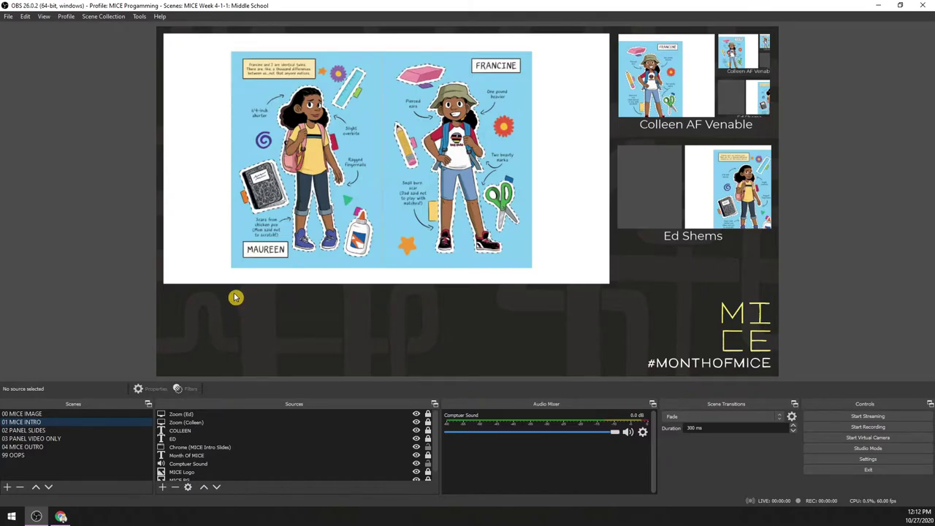
pyautogui.click(29, 456)
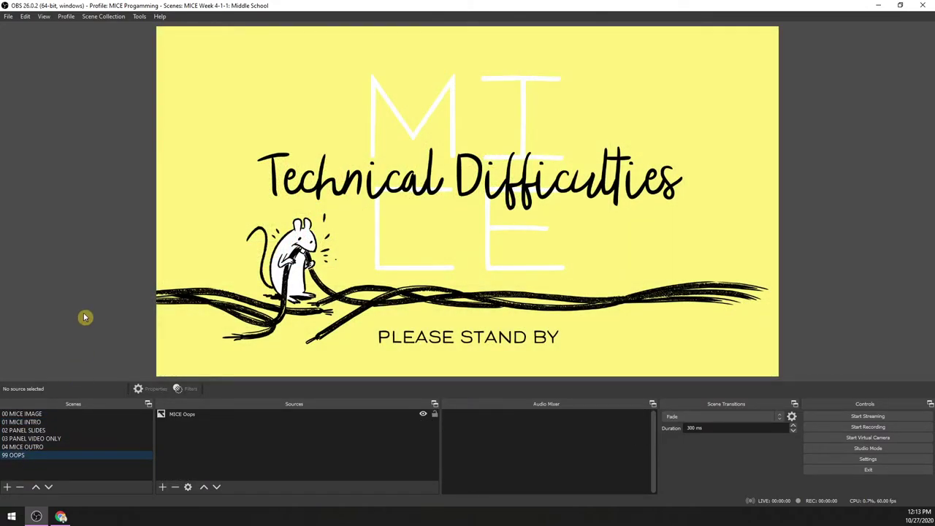
pyautogui.click(78, 422)
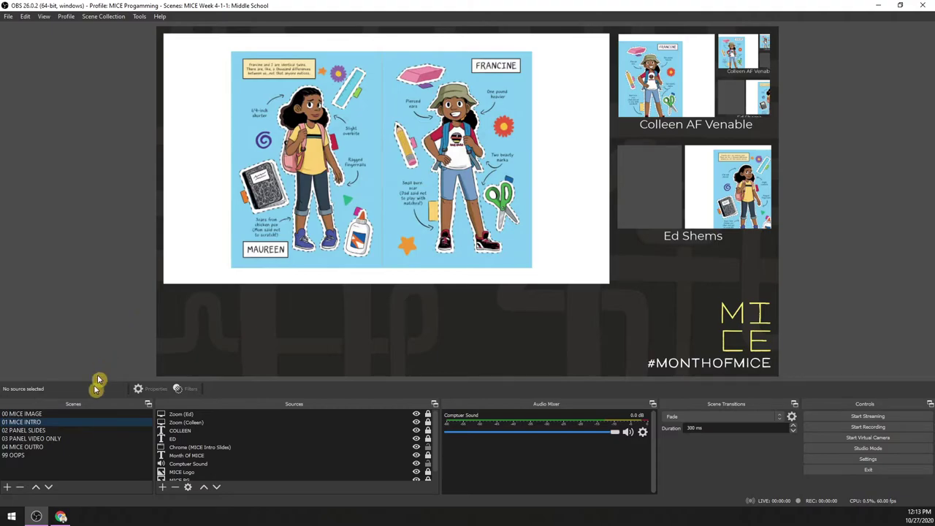
pyautogui.click(92, 430)
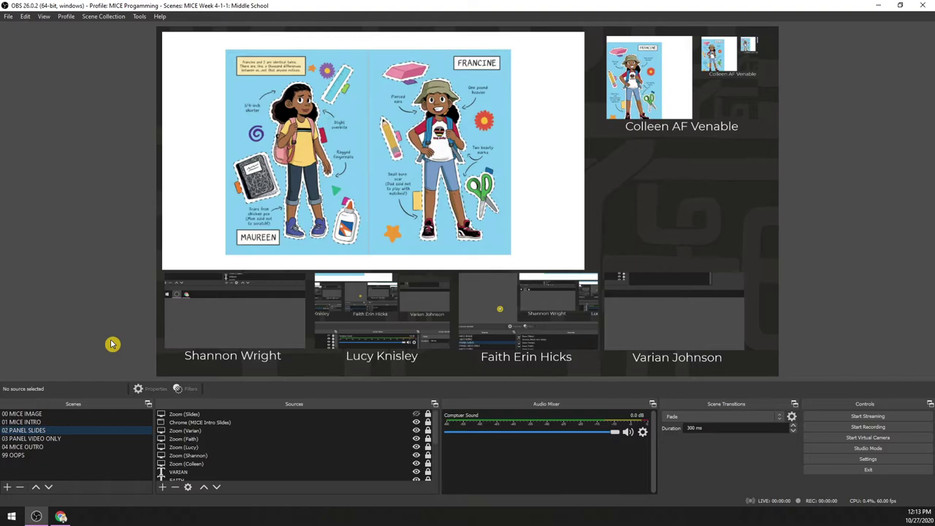
pyautogui.click(104, 414)
pyautogui.click(104, 422)
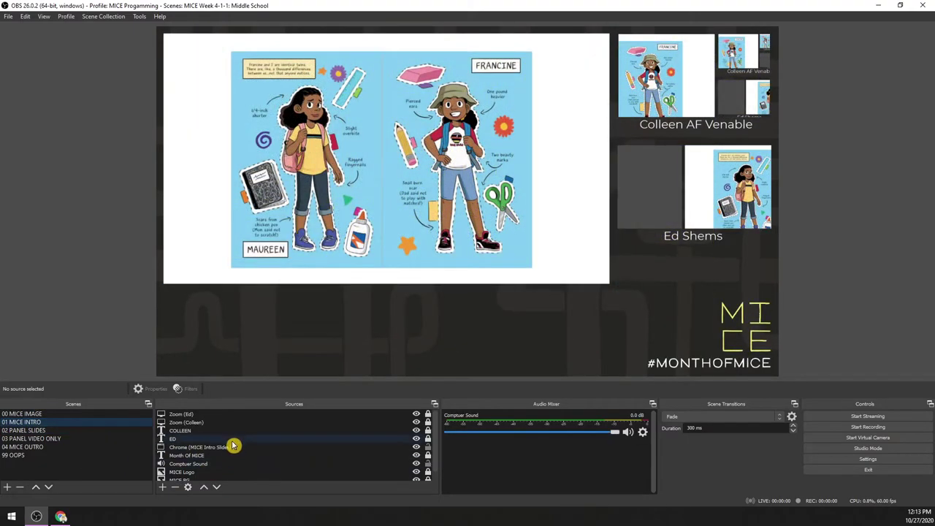
# Step: Inspect the window capture properties of the Chrome (MICE Intro Slides) source and close them without changes
pyautogui.click(236, 446)
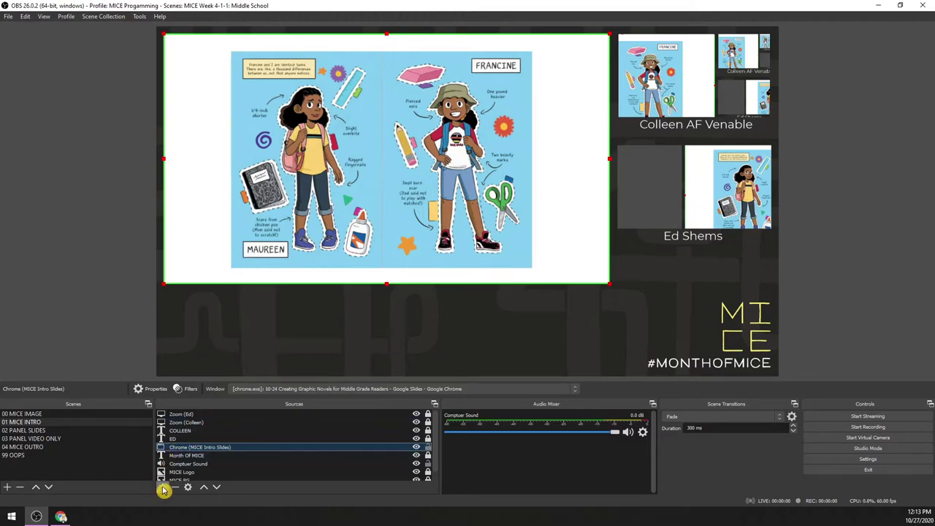
pyautogui.click(184, 488)
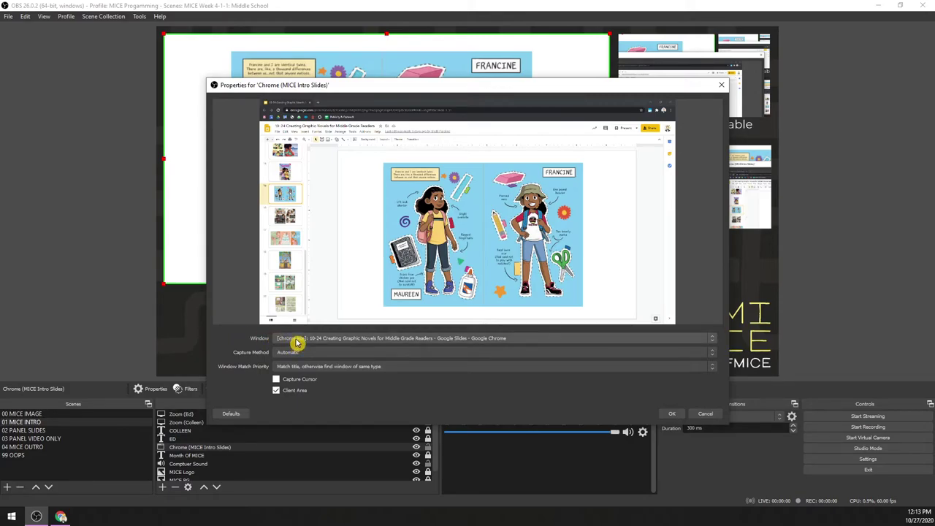
pyautogui.click(721, 85)
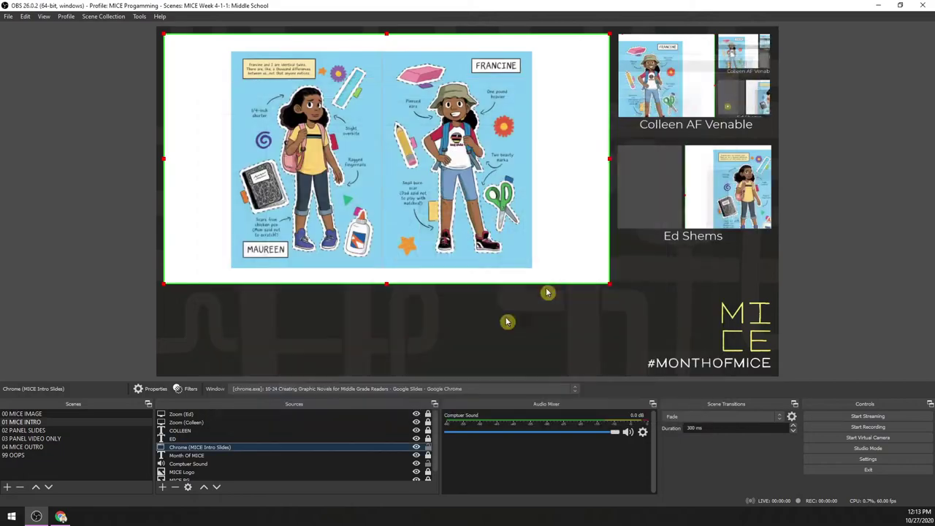
# Step: Examine the font, color, background opacity and alignment properties of the lower speaker's name text source, then cancel
pyautogui.click(167, 439)
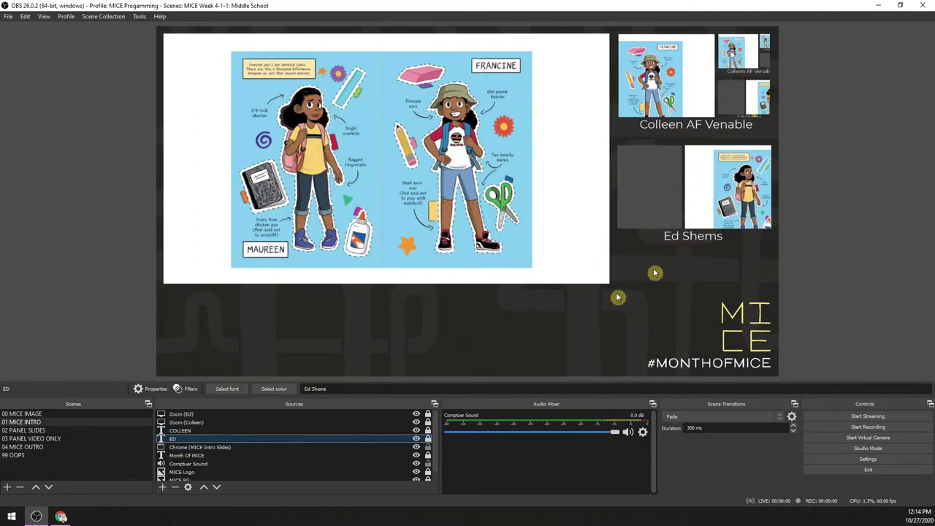
pyautogui.click(427, 438)
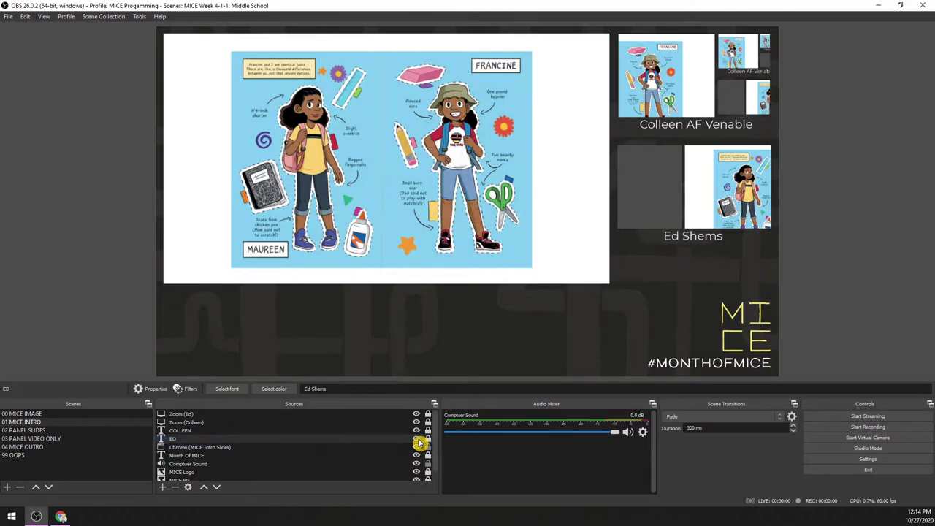
pyautogui.click(187, 488)
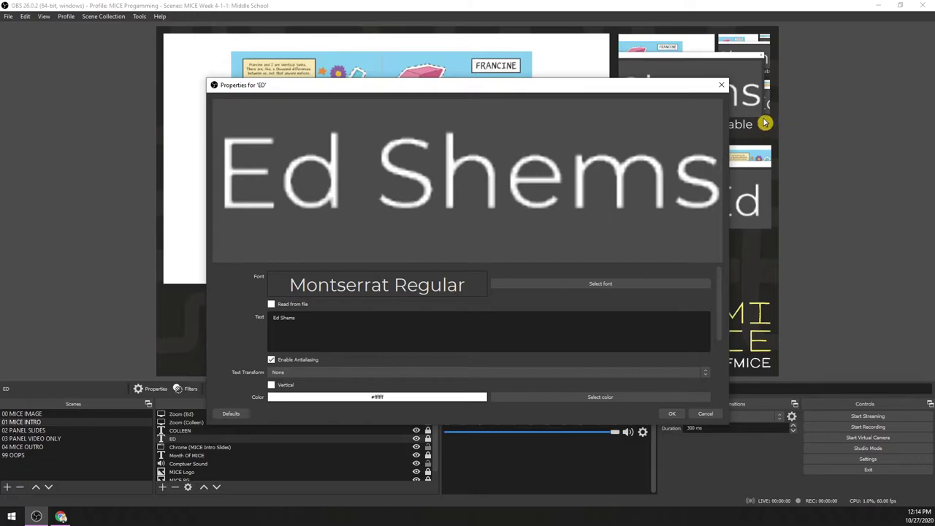
pyautogui.moveTo(643, 85); pyautogui.dragTo(593, 83)
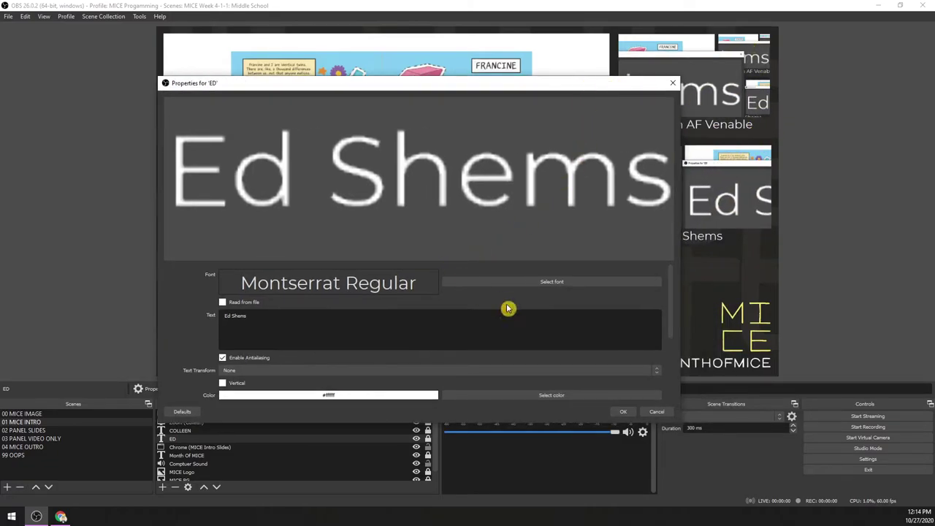
pyautogui.click(521, 281)
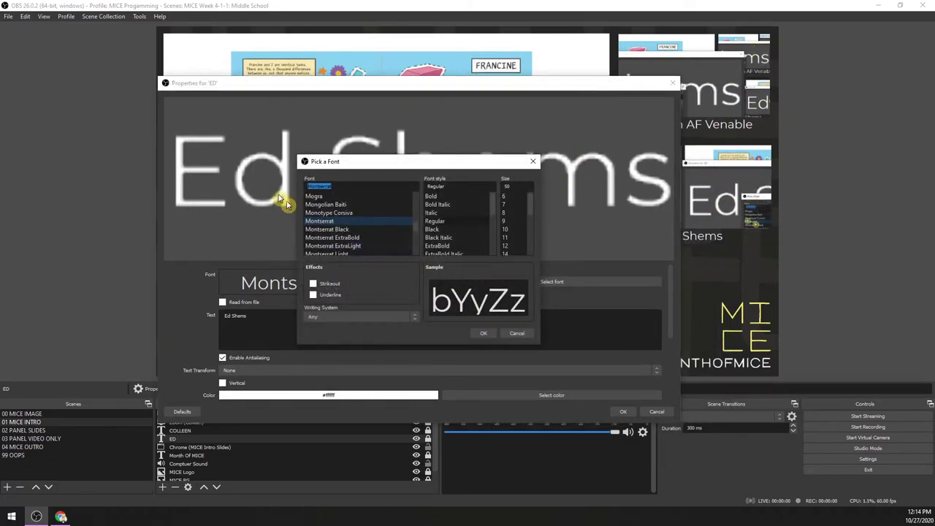
pyautogui.click(533, 161)
pyautogui.scroll(-2, 257, 328)
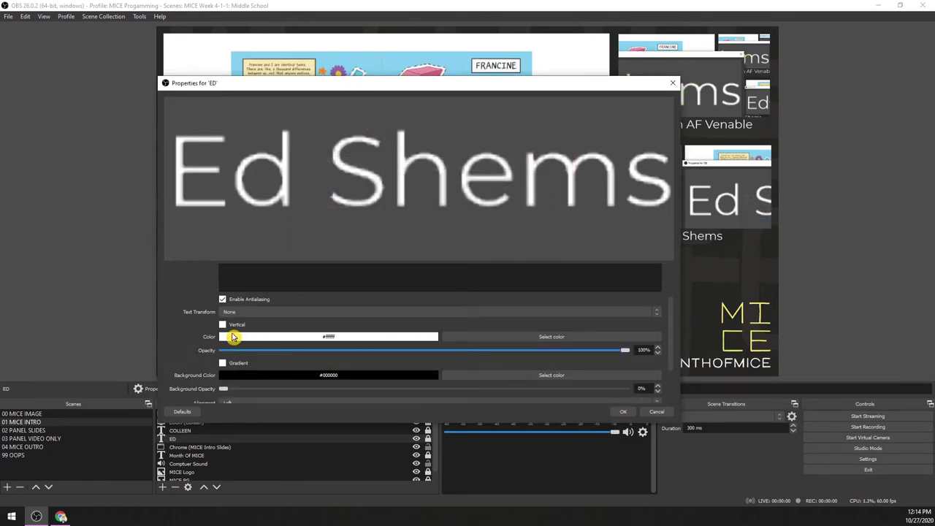
pyautogui.scroll(-3, 213, 361)
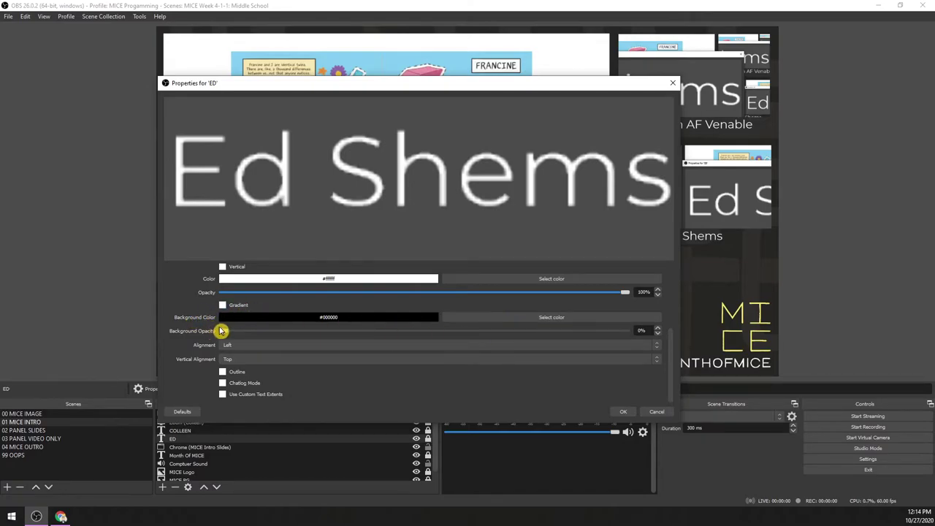
pyautogui.moveTo(223, 330); pyautogui.dragTo(219, 307)
pyautogui.click(654, 411)
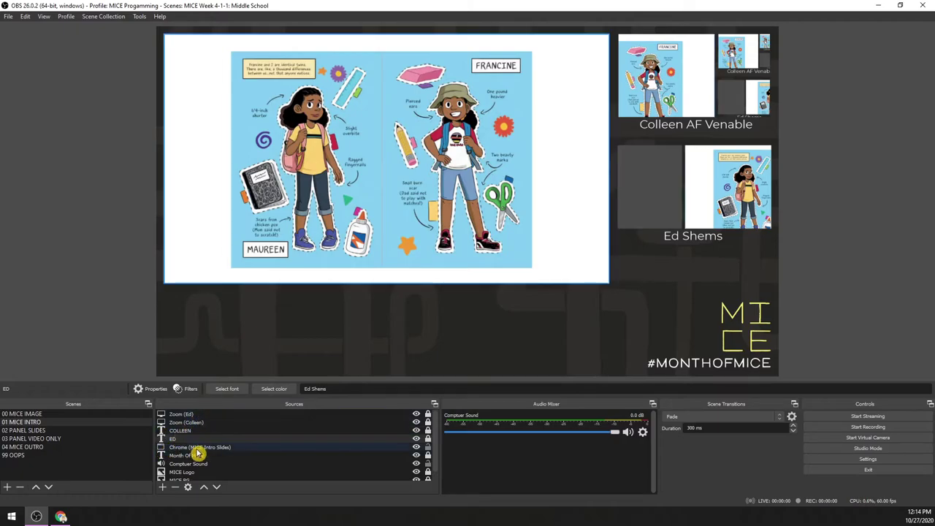
# Step: Compare the two Zoom display capture sources of the 01 MICE INTRO scene by selecting them in turn
pyautogui.click(198, 422)
pyautogui.click(203, 414)
pyautogui.click(202, 422)
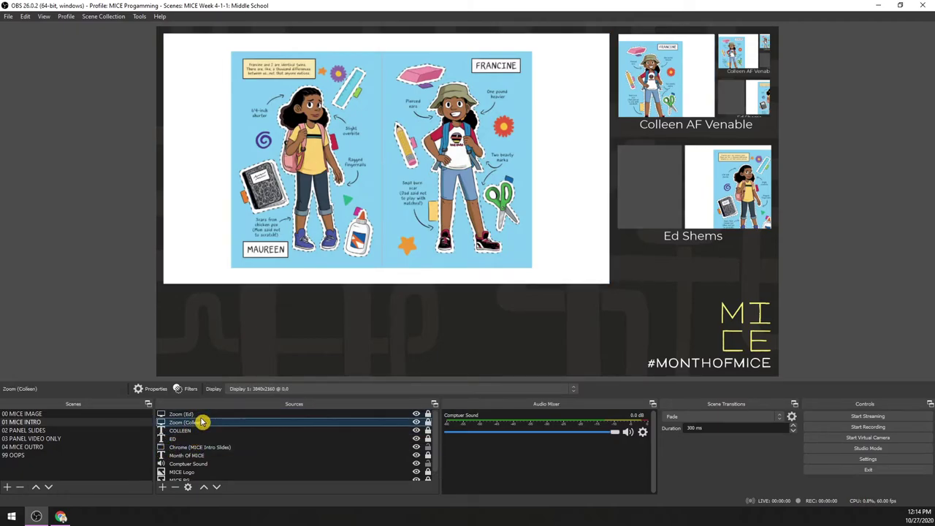
pyautogui.click(202, 414)
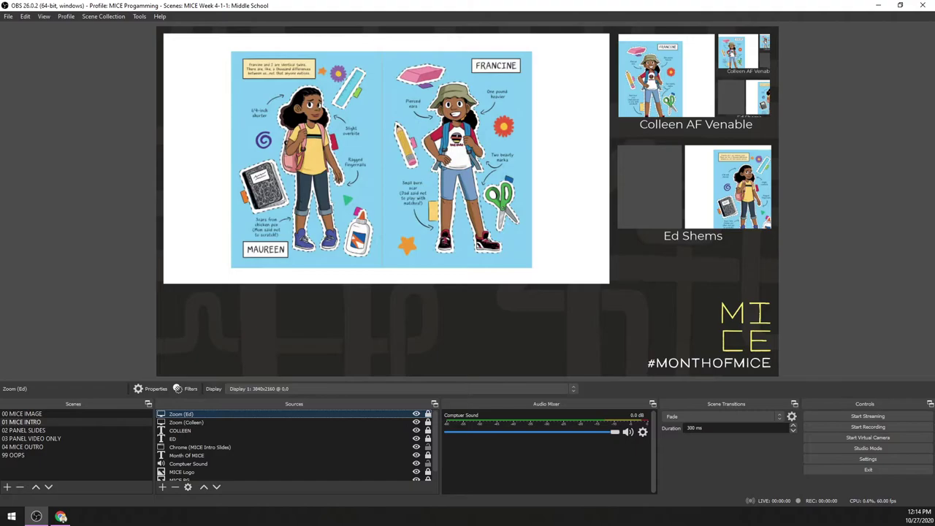
pyautogui.hotkey('alt', 'Tab')
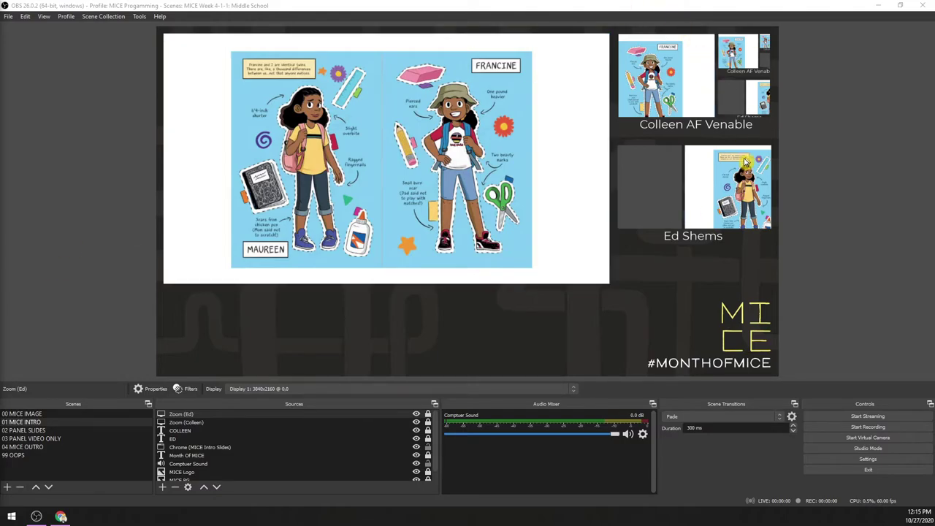
# Step: Remove both Zoom display capture sources from the 01 MICE INTRO scene
pyautogui.click(239, 423)
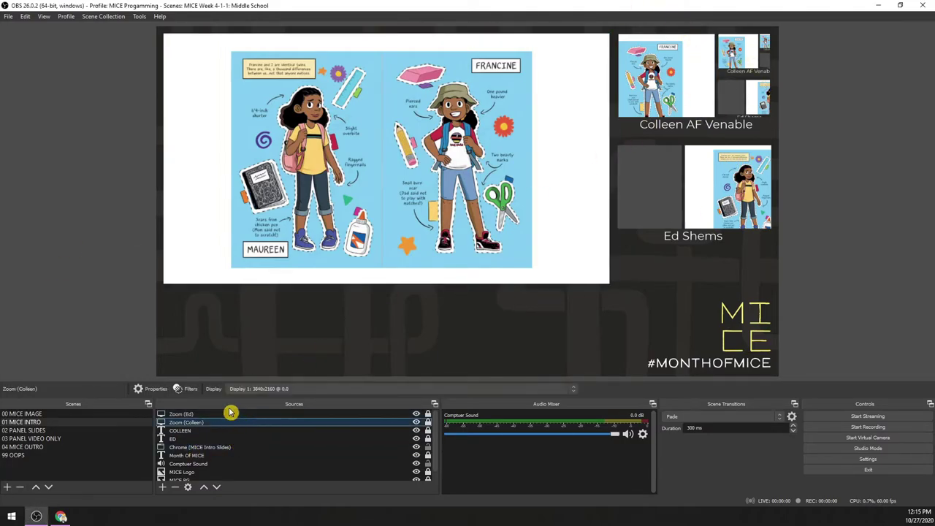
pyautogui.keyDown('ctrl'); pyautogui.click(227, 414); pyautogui.keyUp('ctrl')
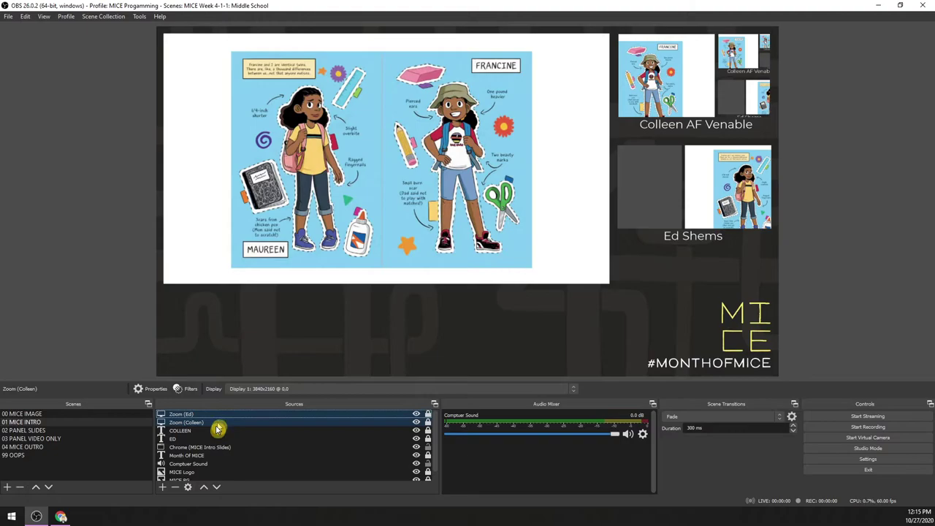
pyautogui.click(173, 487)
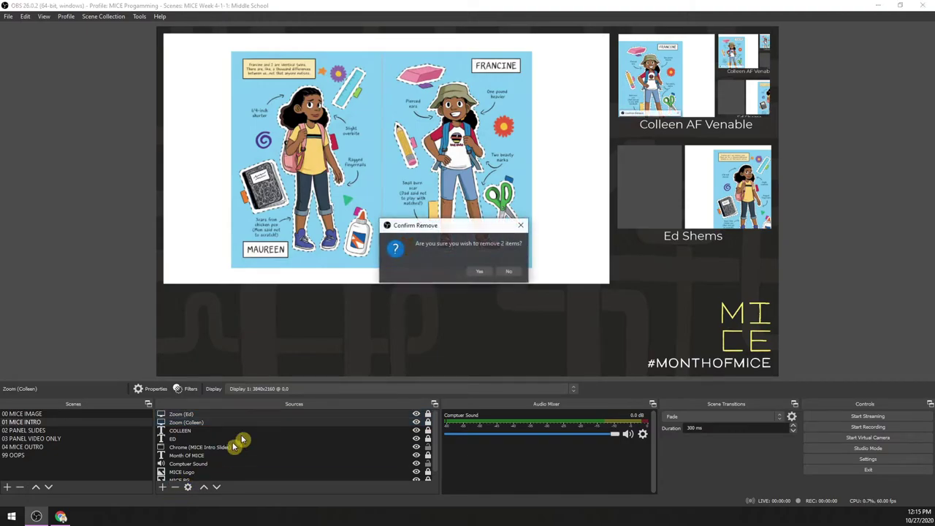
pyautogui.click(481, 271)
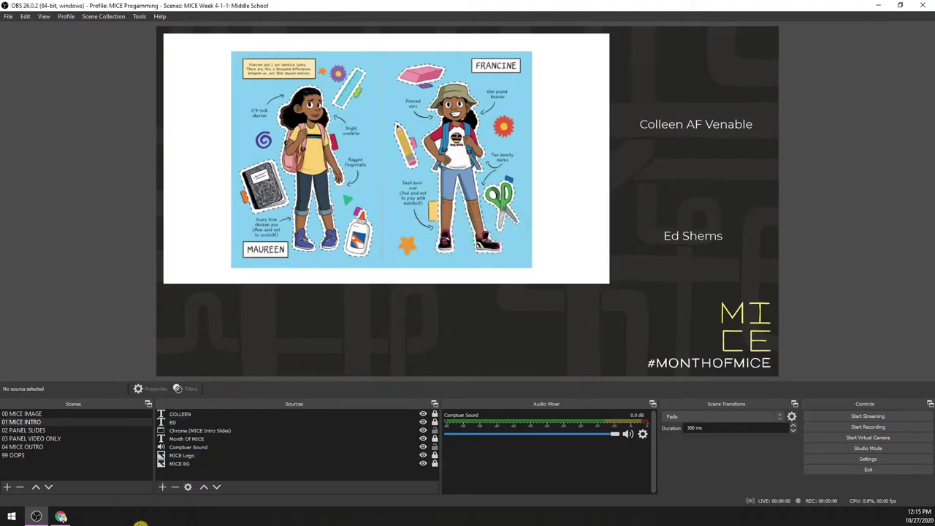
# Step: Start adding a new source to the 01 MICE INTRO scene
pyautogui.click(165, 487)
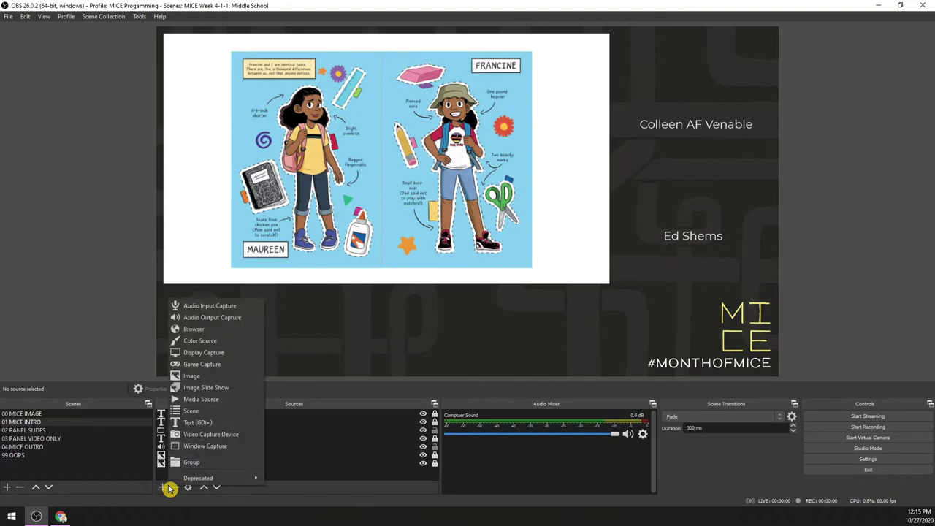
# Step: Add a new Display Capture source named Zoom with the presenter's first name, capturing Display 1 with Capture Cursor turned off
pyautogui.click(207, 355)
pyautogui.write('z')
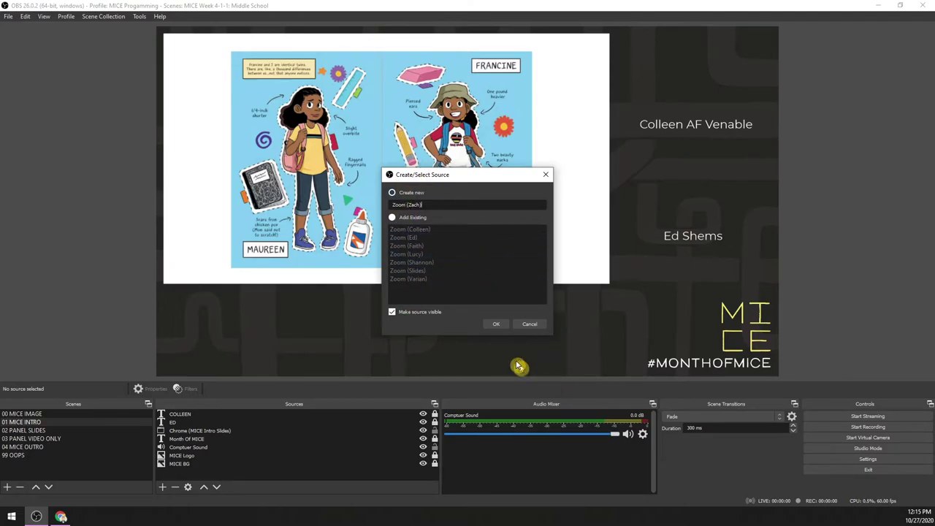
pyautogui.click(503, 326)
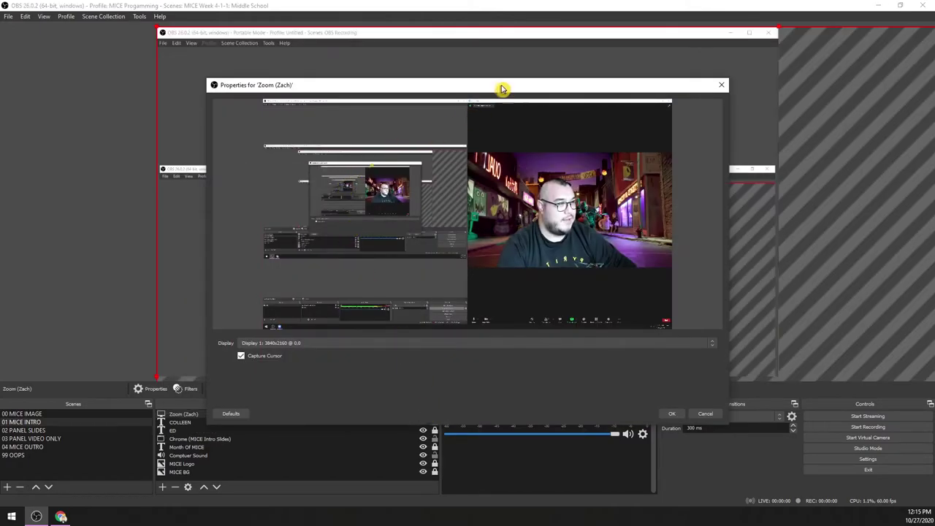
pyautogui.moveTo(503, 90); pyautogui.dragTo(504, 30)
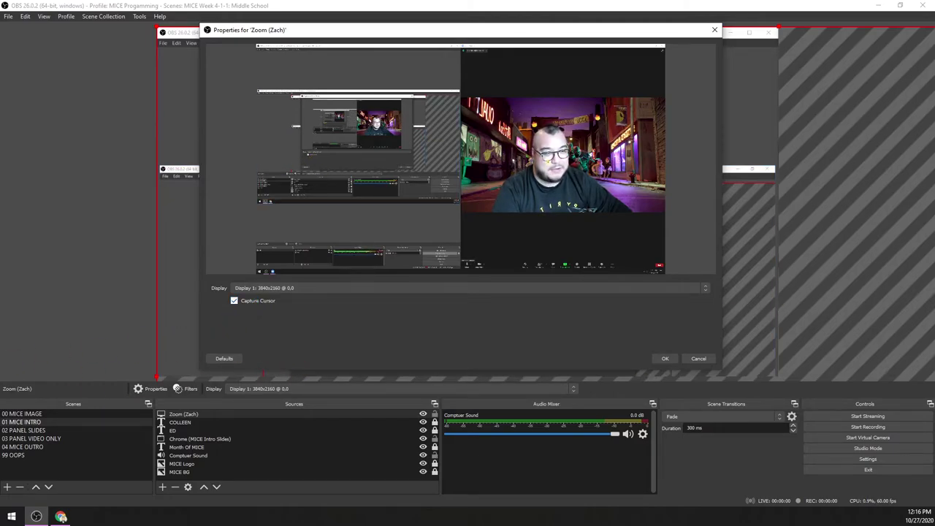
pyautogui.click(235, 301)
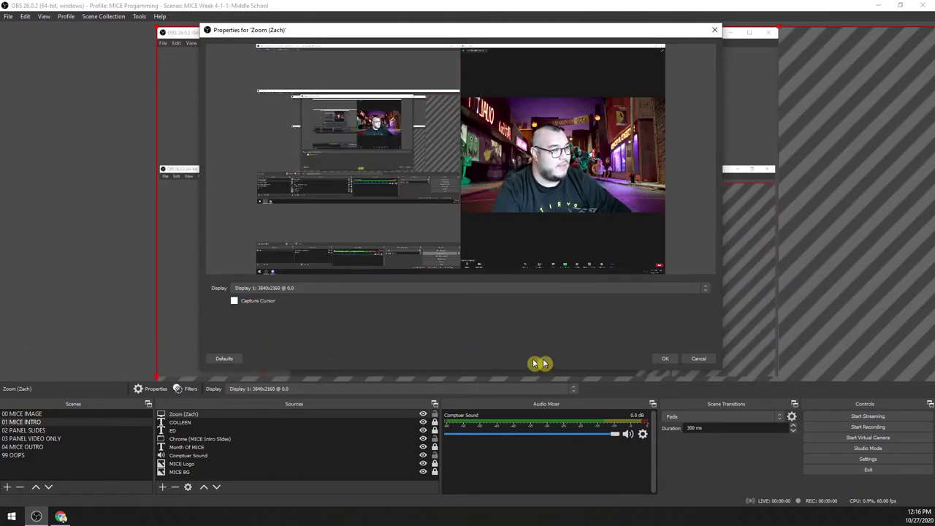
pyautogui.click(660, 359)
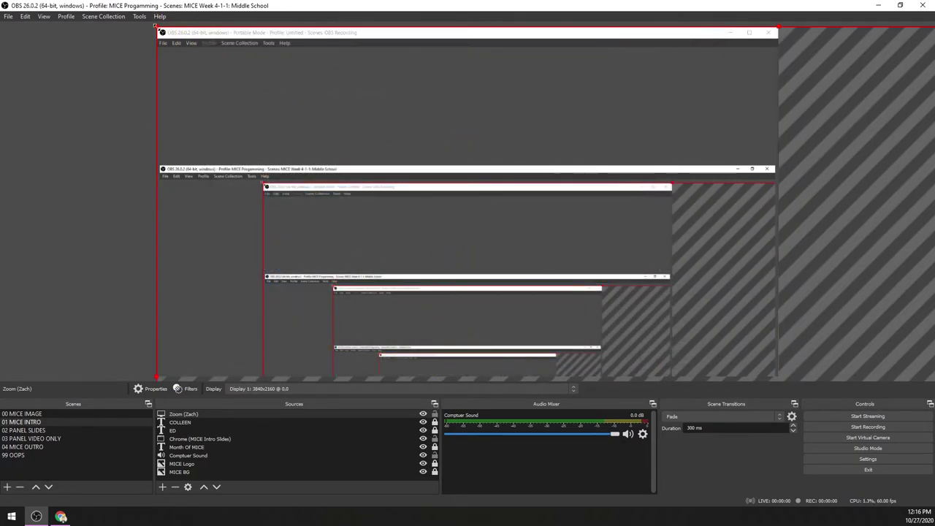
# Step: Scale down the display capture on the canvas and crop it to the Zoom webcam picture
pyautogui.moveTo(155, 27); pyautogui.dragTo(526, 184)
pyautogui.moveTo(334, 266); pyautogui.dragTo(529, 154)
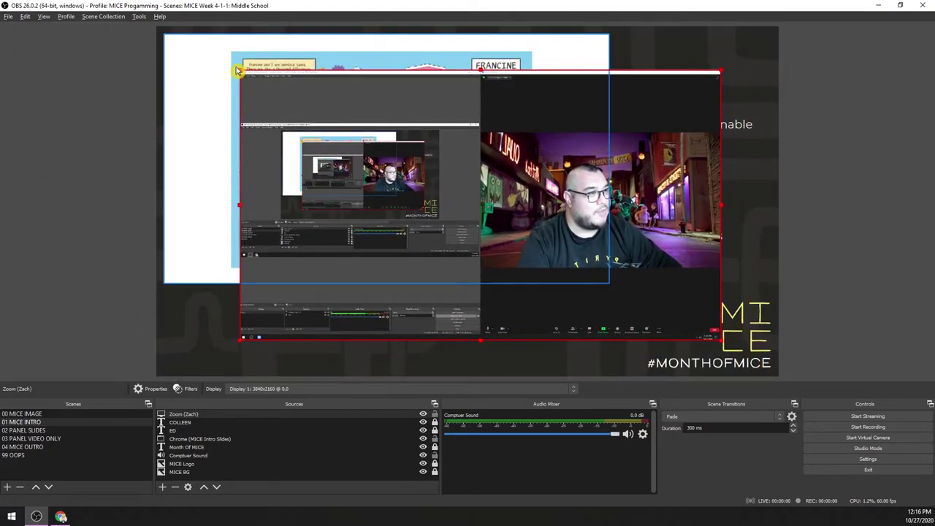
pyautogui.moveTo(236, 73); pyautogui.dragTo(485, 136)
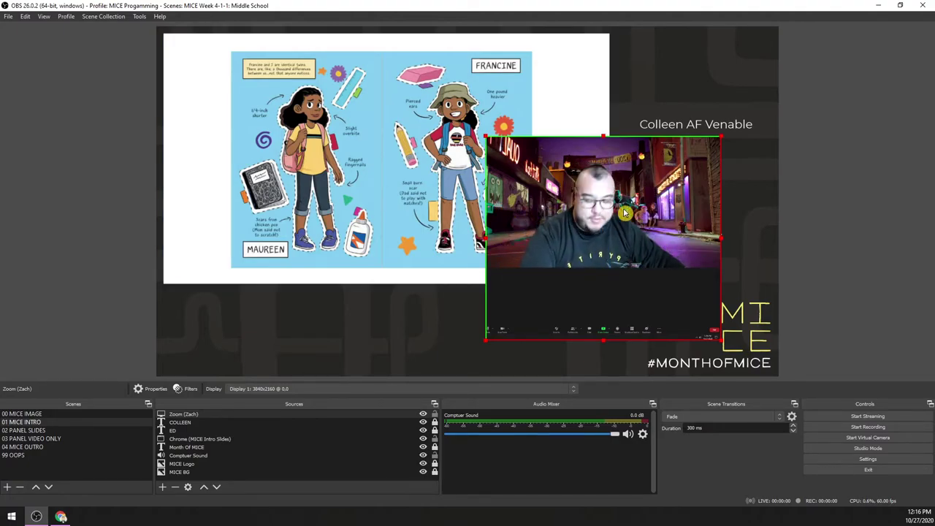
pyautogui.moveTo(723, 340); pyautogui.dragTo(715, 261)
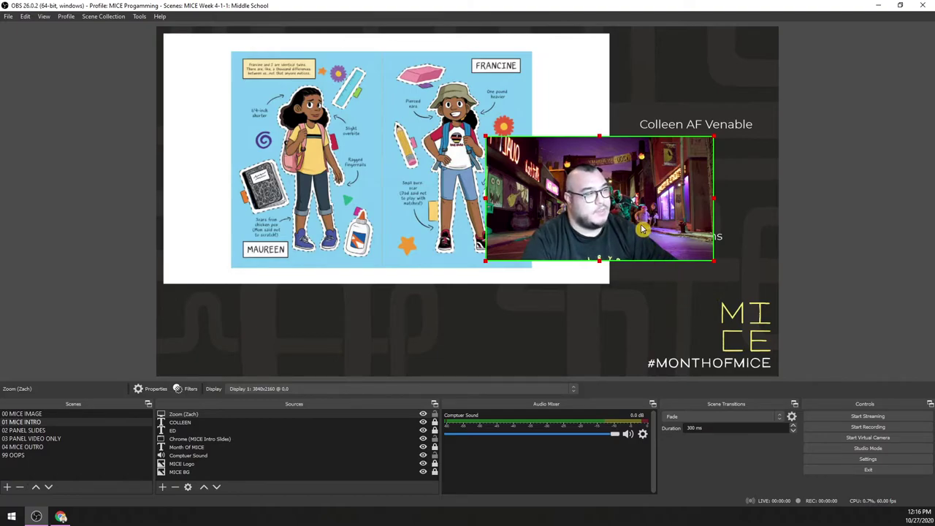
# Step: Examine the position, size and crop values of the webcam capture in its transform settings
pyautogui.rightClick(675, 298)
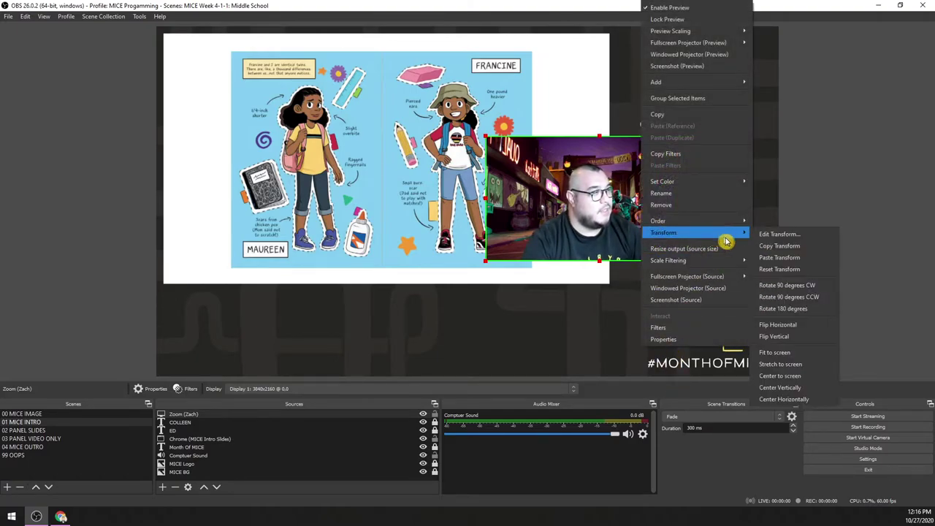
pyautogui.click(825, 235)
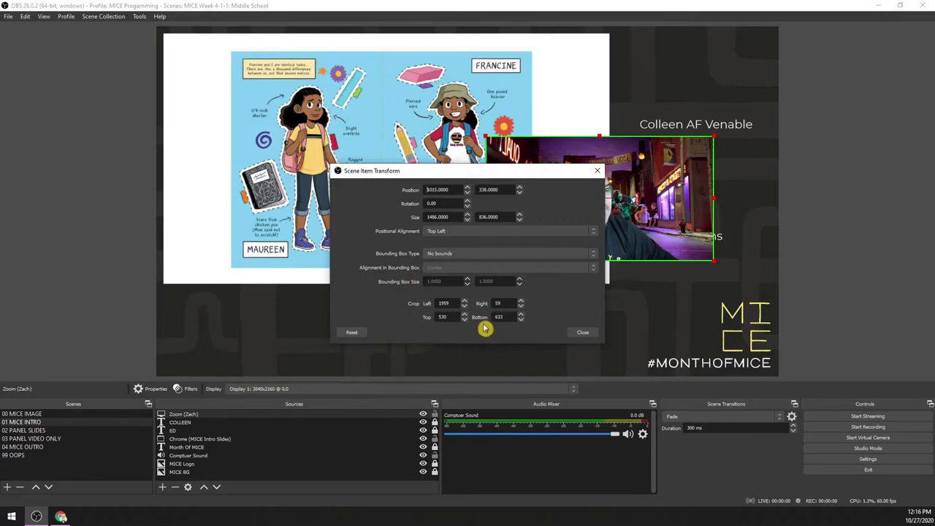
pyautogui.click(597, 173)
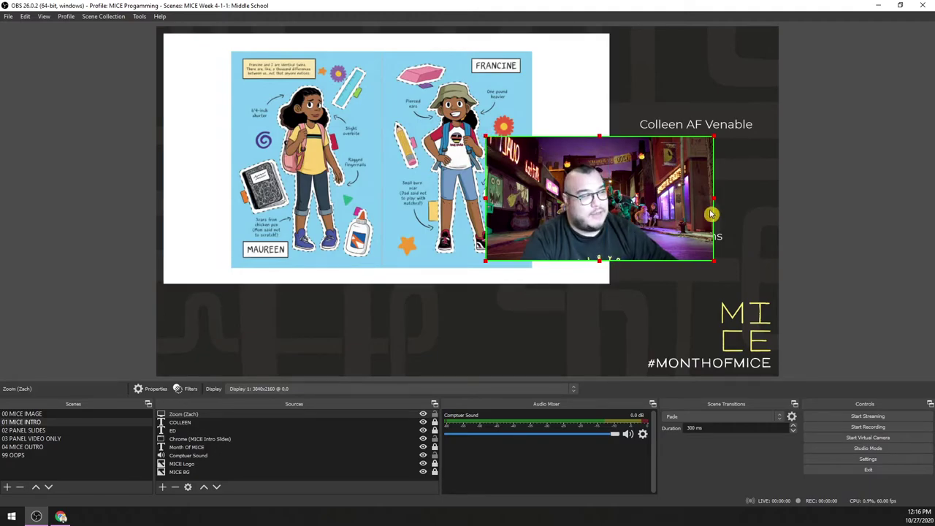
# Step: Crop the side edges of the webcam capture slightly tighter around the video picture
pyautogui.moveTo(715, 197); pyautogui.dragTo(710, 197)
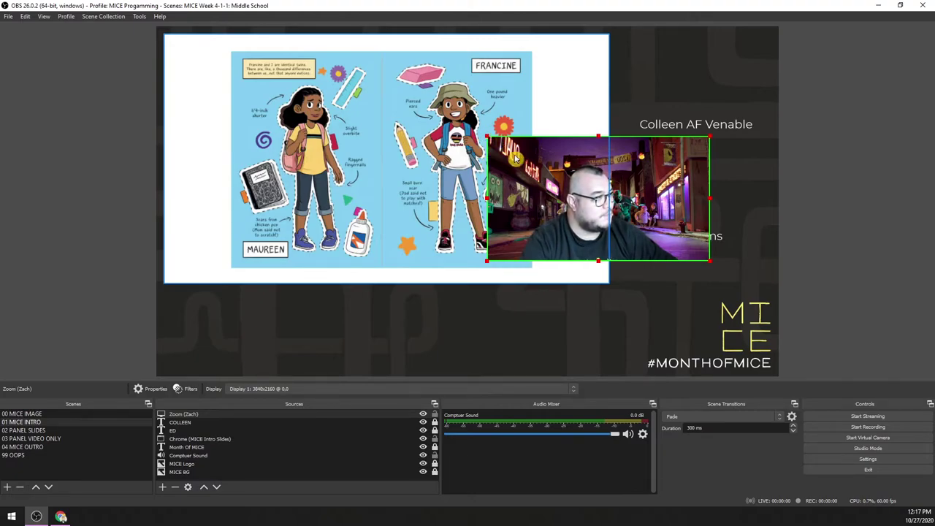
pyautogui.click(489, 148)
pyautogui.click(504, 149)
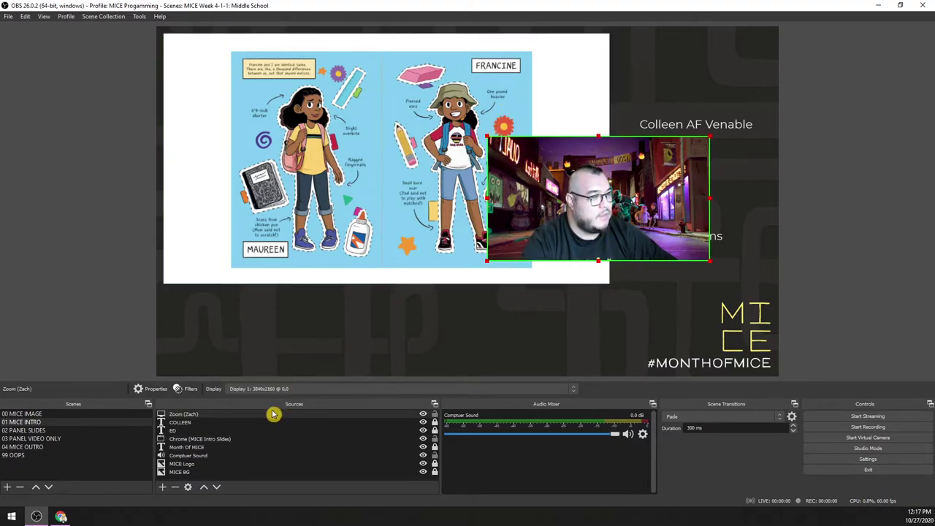
pyautogui.click(434, 454)
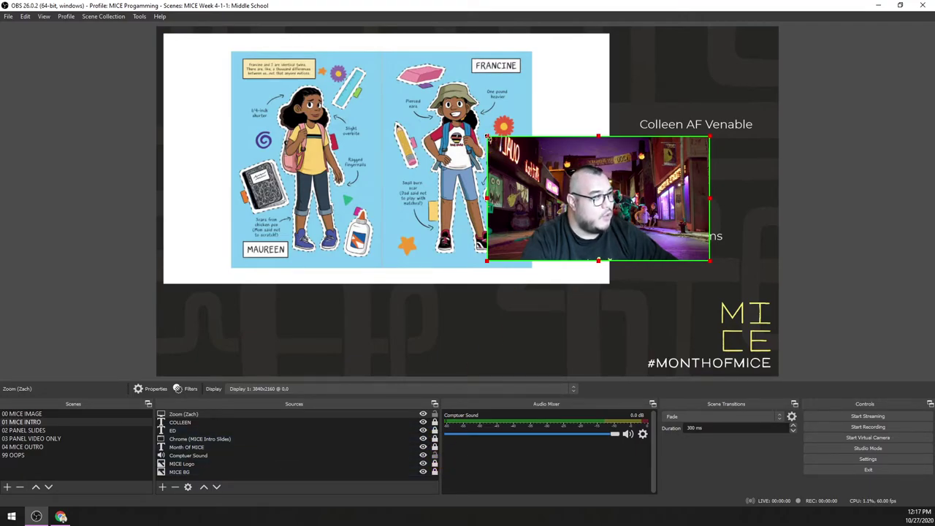
# Step: Shrink the webcam capture and place it beside the slides, between the two speaker name labels
pyautogui.moveTo(486, 136); pyautogui.dragTo(555, 174)
pyautogui.moveTo(621, 212); pyautogui.dragTo(683, 183)
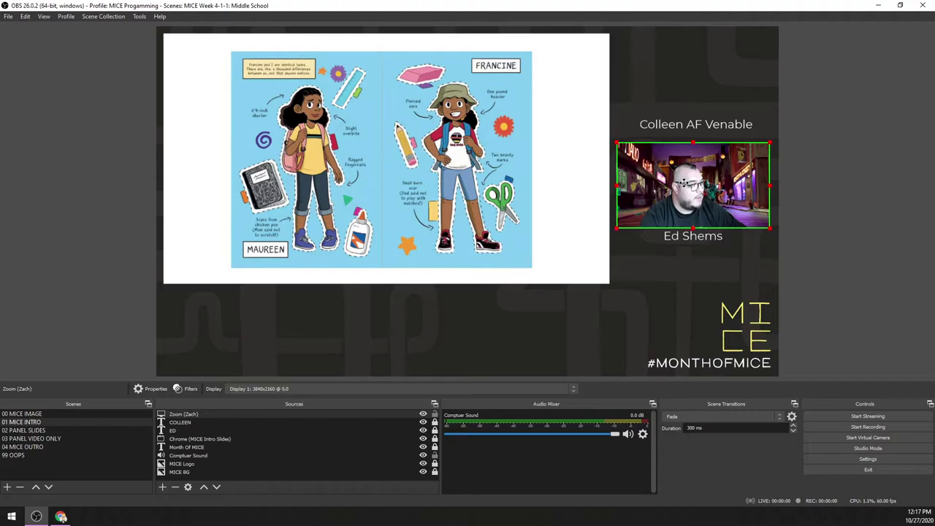
pyautogui.click(588, 343)
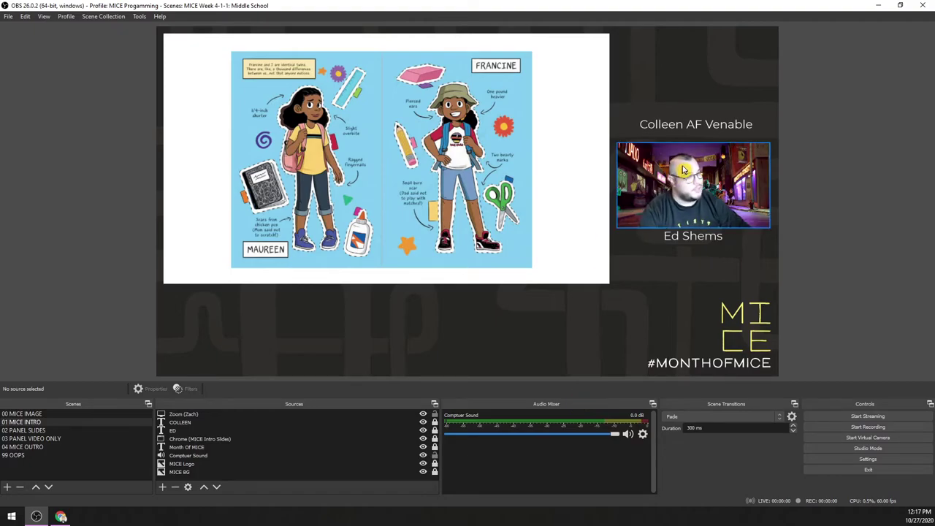
pyautogui.click(763, 158)
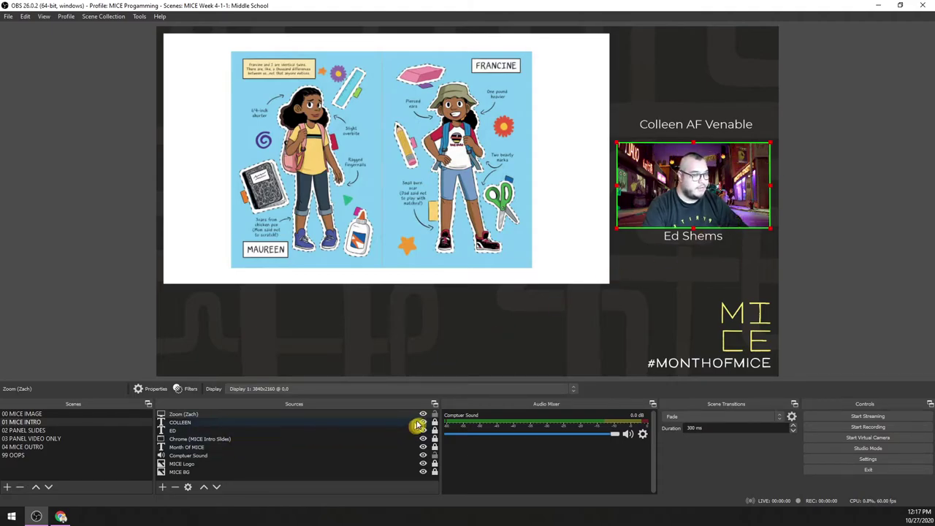
# Step: Remove the newly added Zoom display capture source from the 01 MICE INTRO scene
pyautogui.click(319, 416)
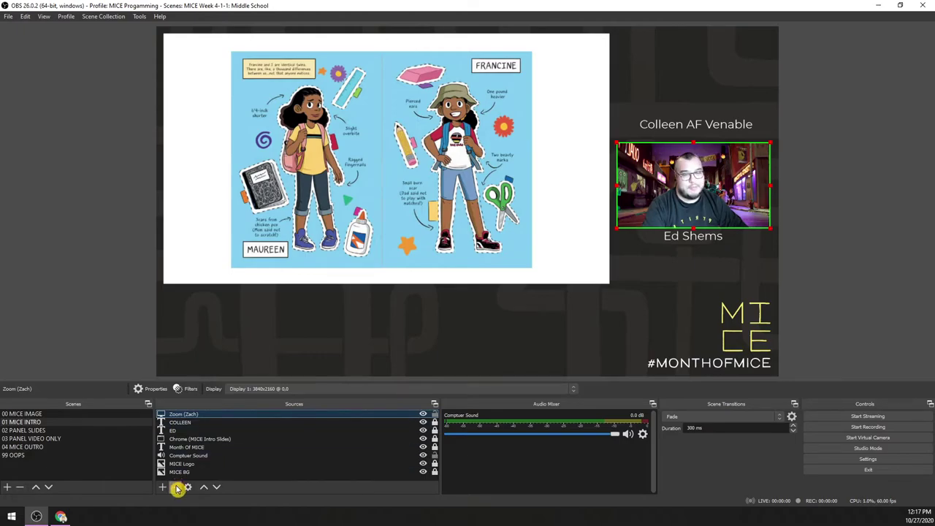
pyautogui.click(176, 488)
pyautogui.click(487, 273)
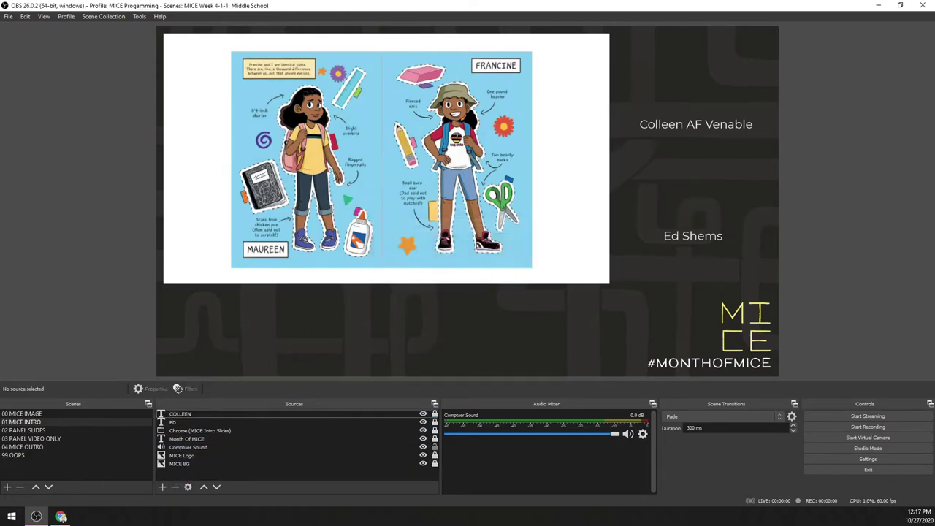
# Step: Switch to Zoom, snap the meeting window to half of the screen and place the Zoom home window beside it
pyautogui.press('super+Right')
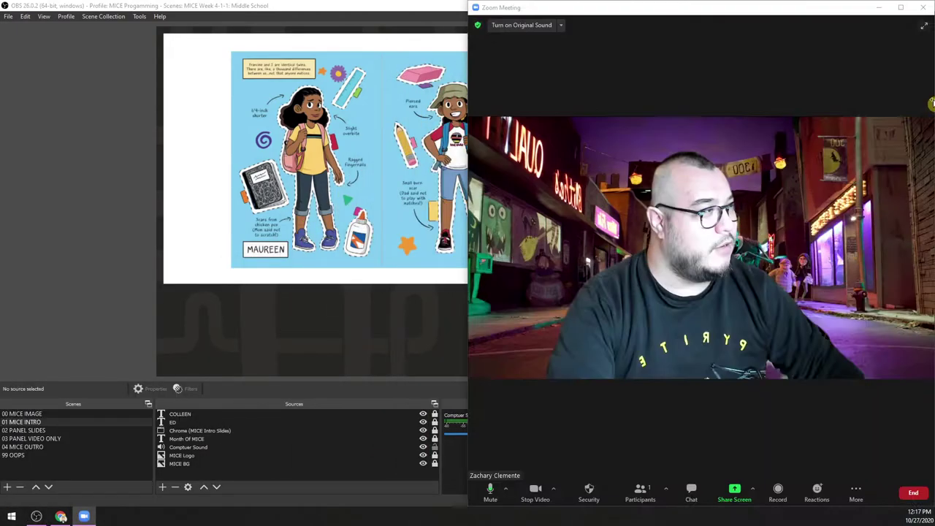
pyautogui.click(274, 244)
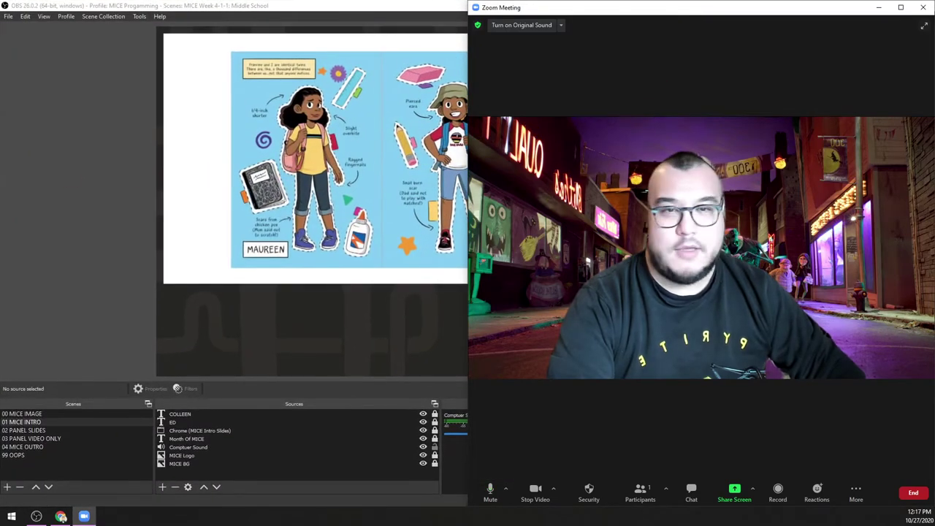
pyautogui.moveTo(232, 65); pyautogui.dragTo(216, 31)
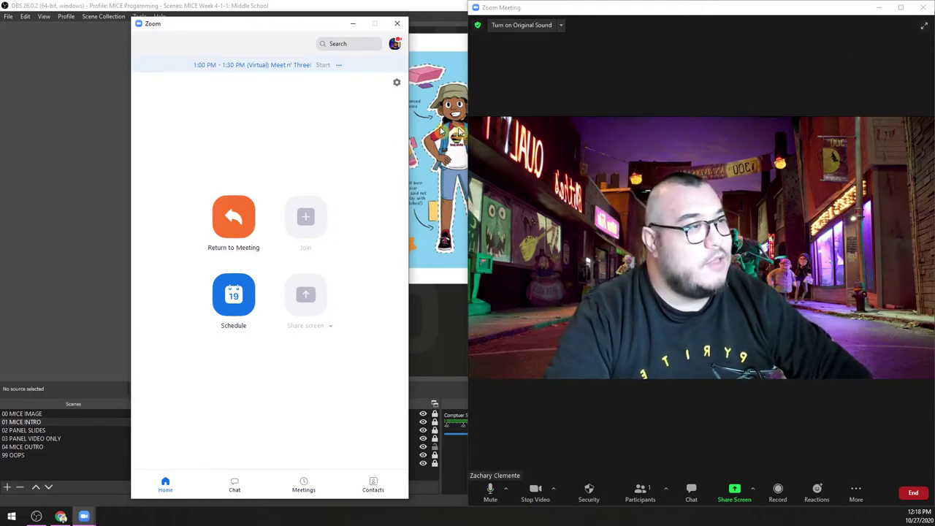
# Step: Enable Use dual monitors in Zoom's General settings
pyautogui.click(393, 86)
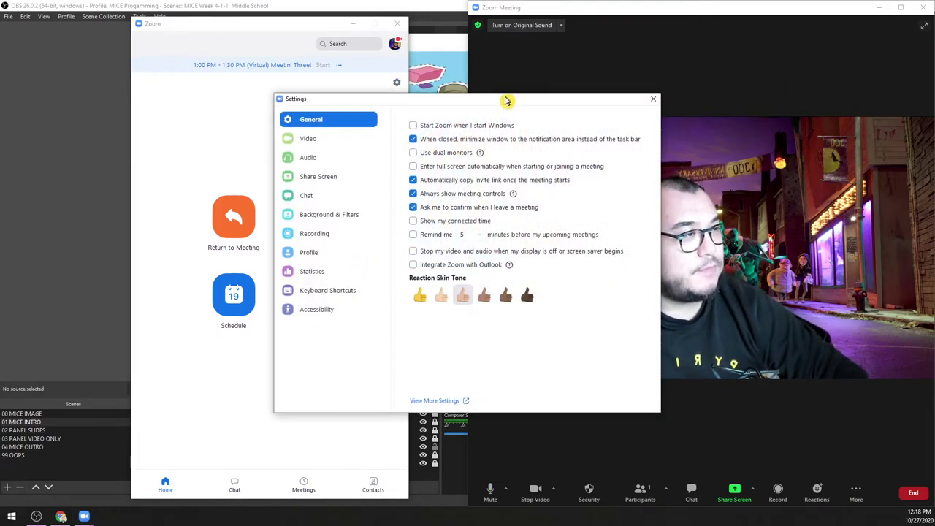
pyautogui.moveTo(510, 100); pyautogui.dragTo(381, 93)
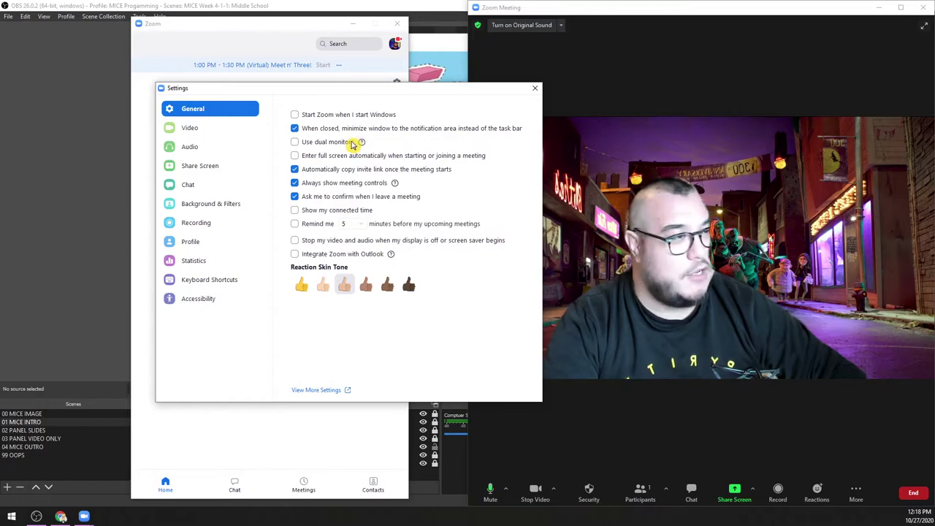
pyautogui.click(535, 89)
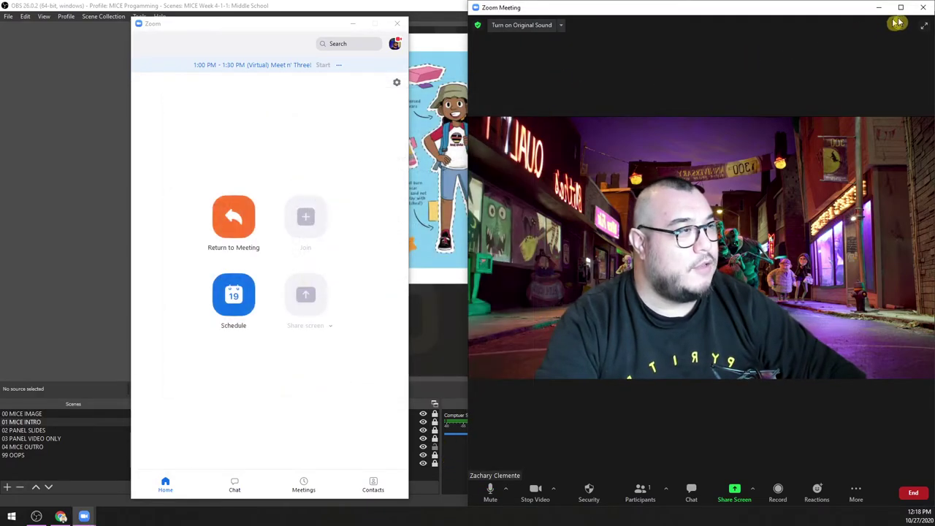
# Step: End the current Zoom meeting and start a new one with the microphone unmuted
pyautogui.click(912, 492)
pyautogui.click(892, 446)
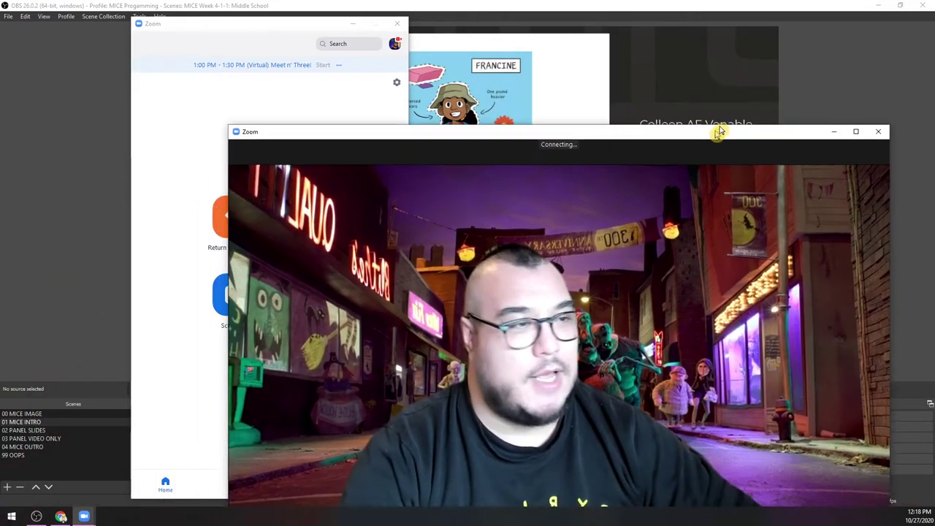
pyautogui.moveTo(718, 132); pyautogui.dragTo(617, 54)
pyautogui.click(152, 471)
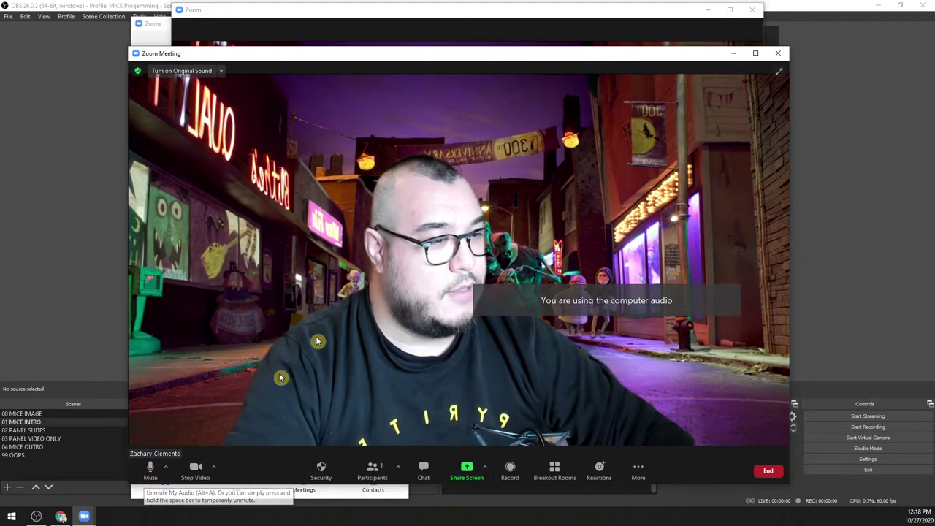
# Step: Separate the two Zoom video windows and preview the secondary one in full screen
pyautogui.moveTo(518, 58); pyautogui.dragTo(471, 50)
pyautogui.moveTo(484, 14); pyautogui.dragTo(609, 10)
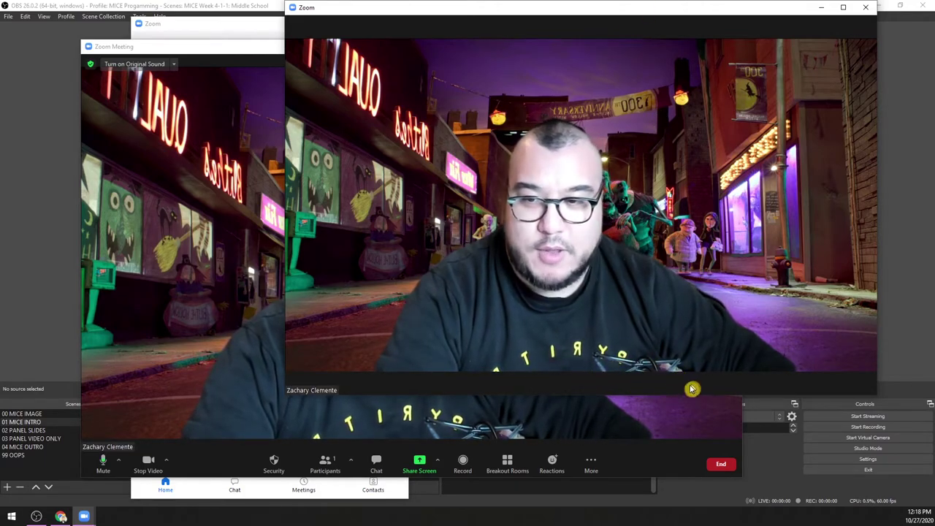
pyautogui.doubleClick(697, 9)
pyautogui.doubleClick(628, 109)
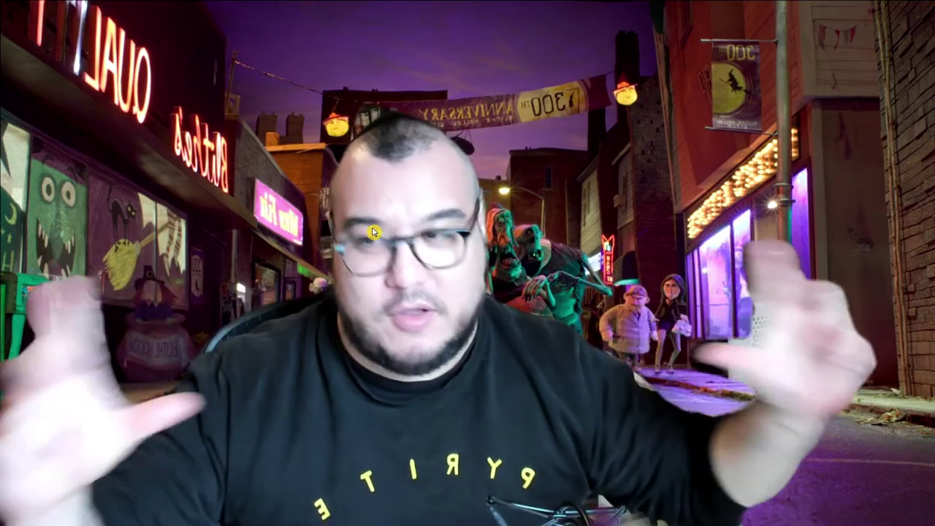
pyautogui.press('Escape')
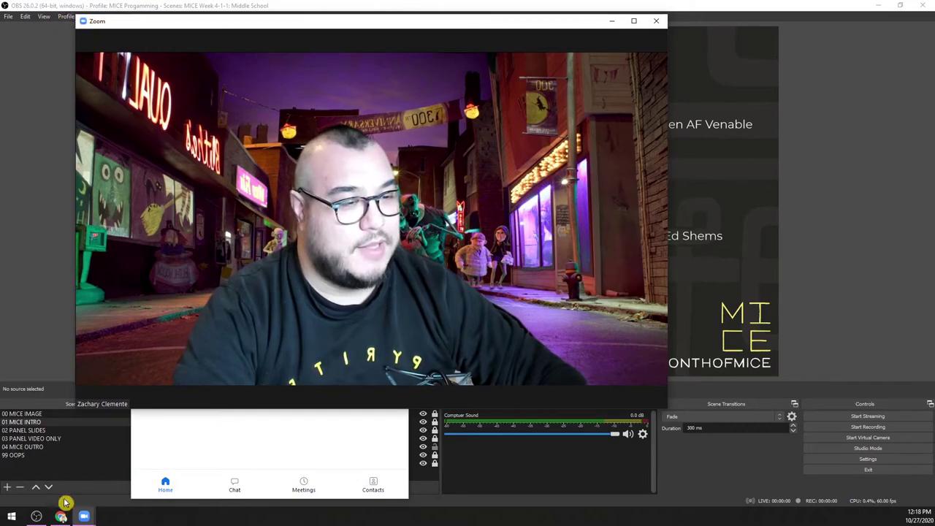
# Step: Bring the Zoom Meeting window with the controls to the front and reposition it over the secondary video window
pyautogui.moveTo(84, 515)
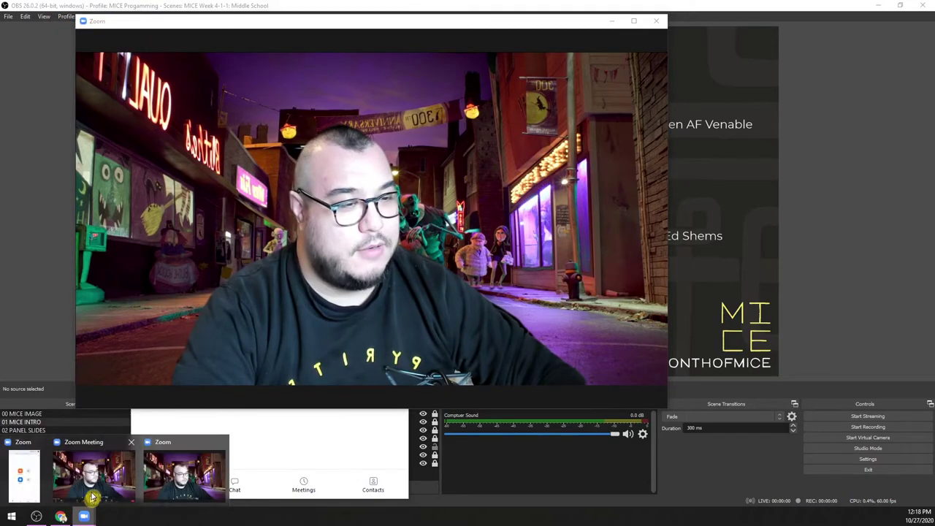
pyautogui.click(87, 471)
pyautogui.moveTo(499, 46); pyautogui.dragTo(427, 49)
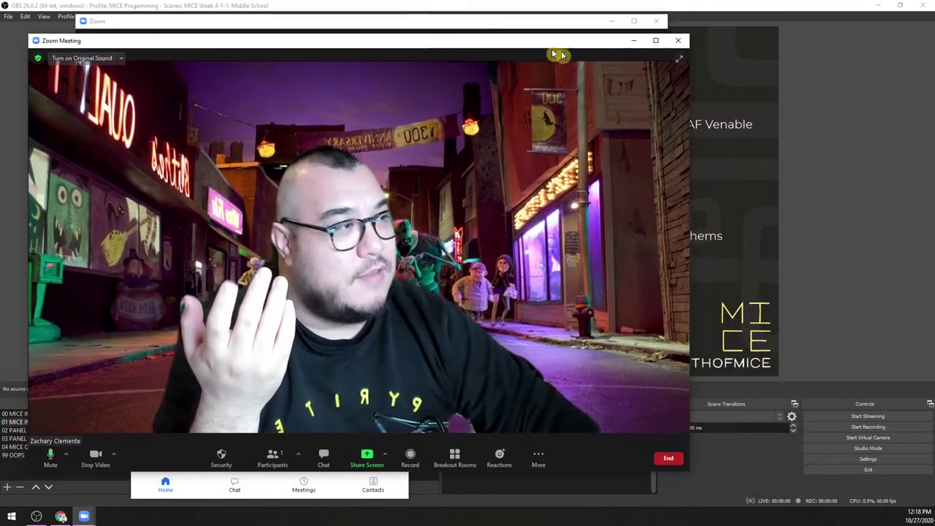
pyautogui.rightClick(235, 88)
pyautogui.moveTo(383, 41); pyautogui.dragTo(927, 73)
pyautogui.moveTo(528, 128); pyautogui.dragTo(535, 57)
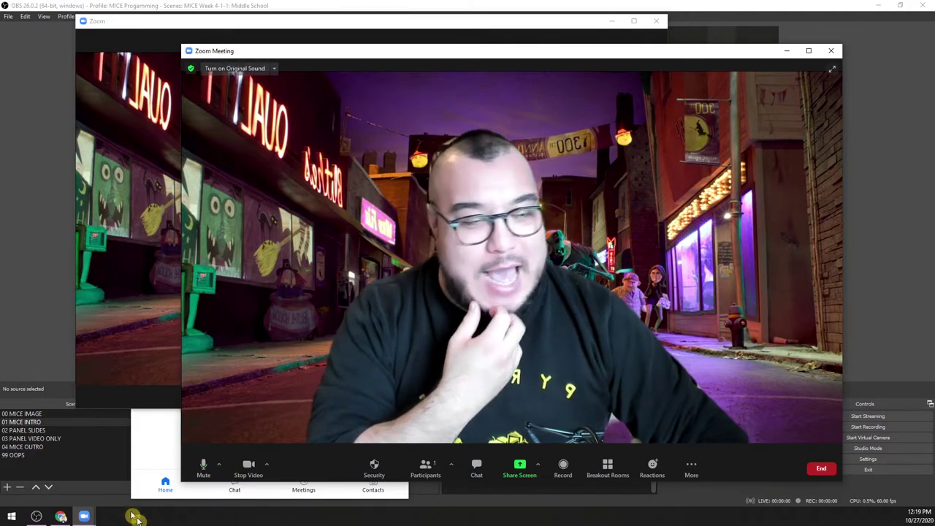
pyautogui.rightClick(135, 517)
pyautogui.click(226, 478)
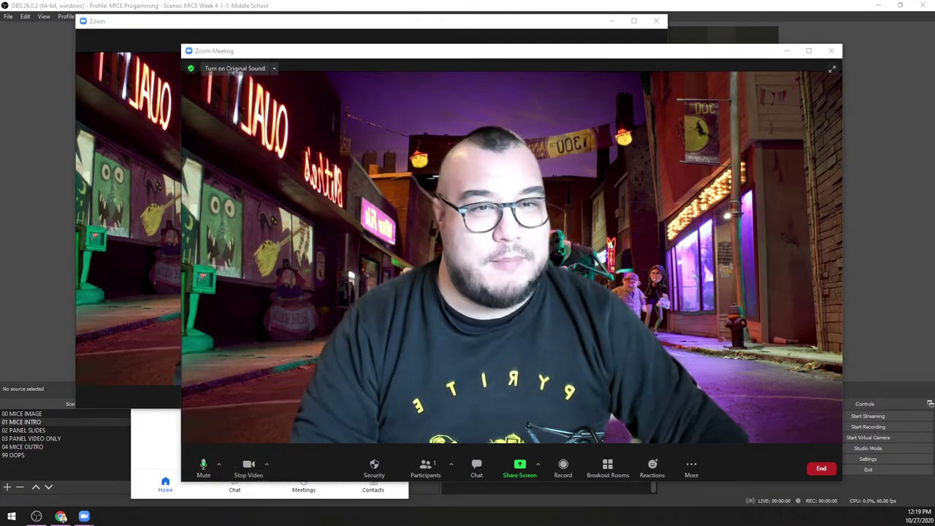
pyautogui.hotkey('alt', 'F4')
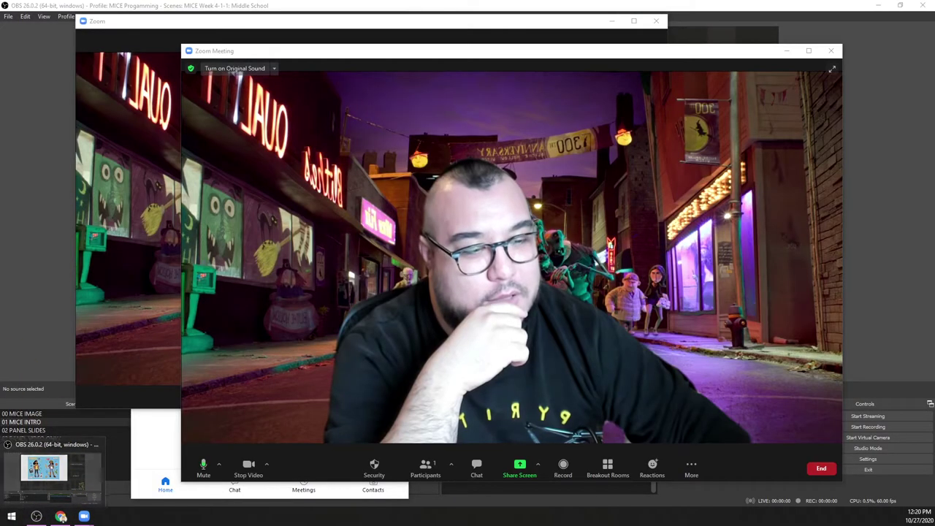
# Step: Move the Zoom Meeting window off this screen and clear the other Zoom windows from in front of OBS
pyautogui.moveTo(84, 516)
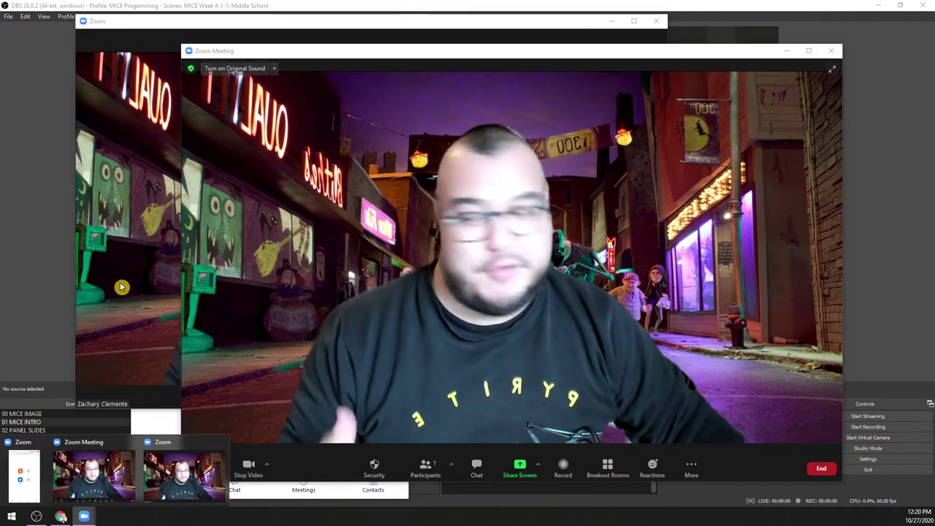
pyautogui.click(448, 55)
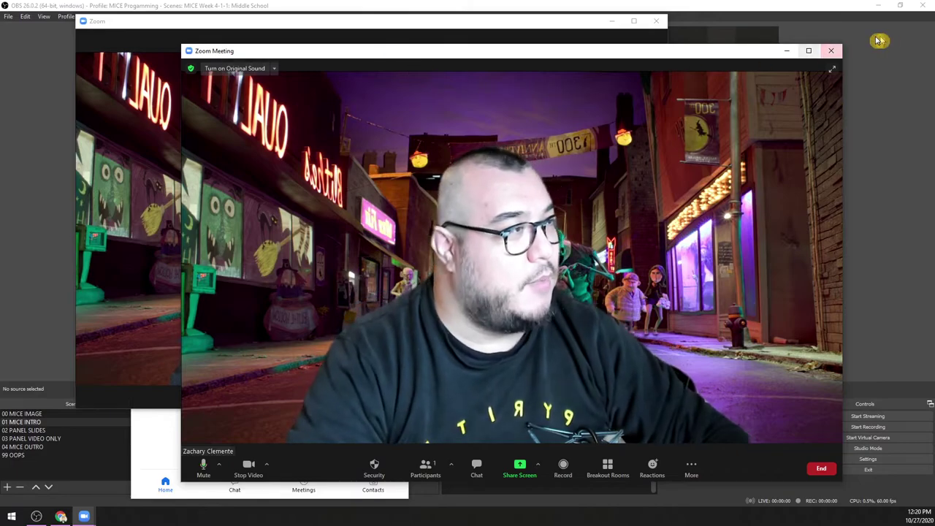
pyautogui.moveTo(563, 55); pyautogui.dragTo(0, 219)
pyautogui.click(622, 23)
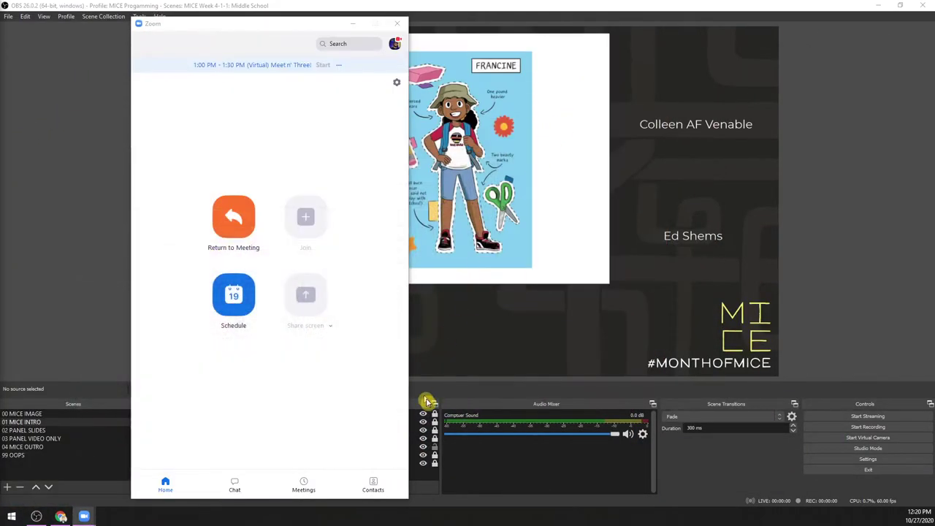
pyautogui.click(406, 22)
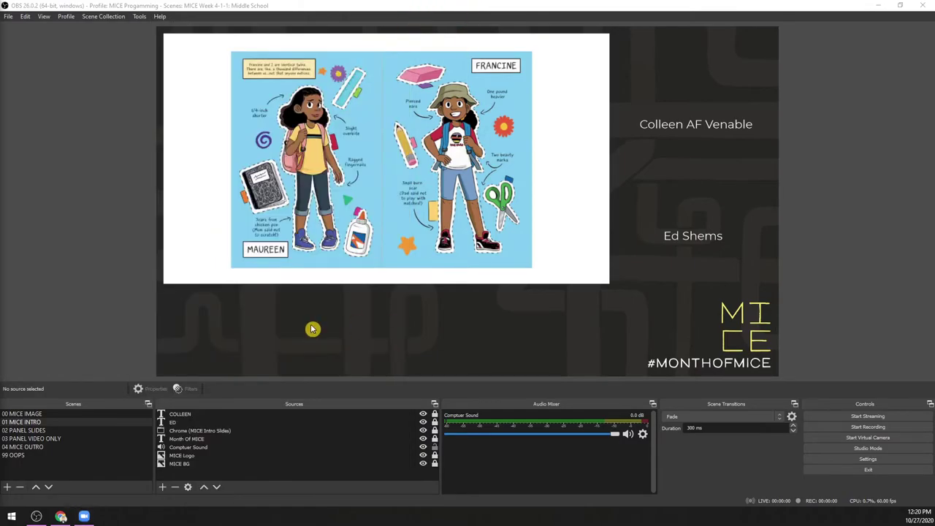
# Step: Add a Window Capture source to the 01 MICE INTRO scene, named Zoom with the speaker's first name in parentheses
pyautogui.click(162, 487)
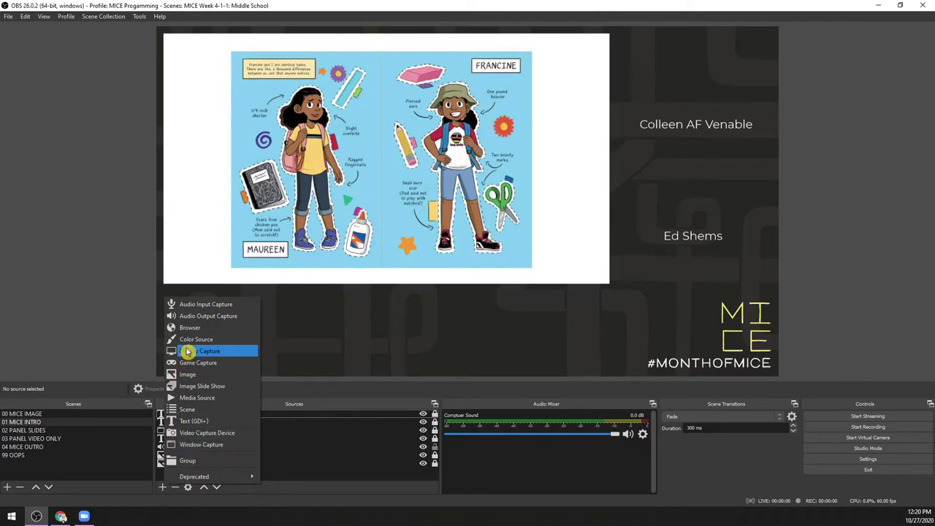
pyautogui.click(177, 445)
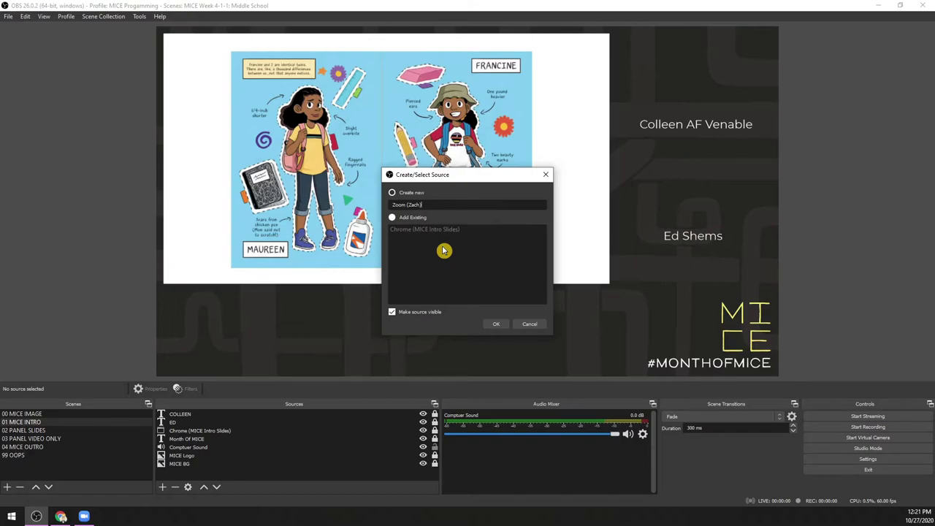
pyautogui.click(493, 324)
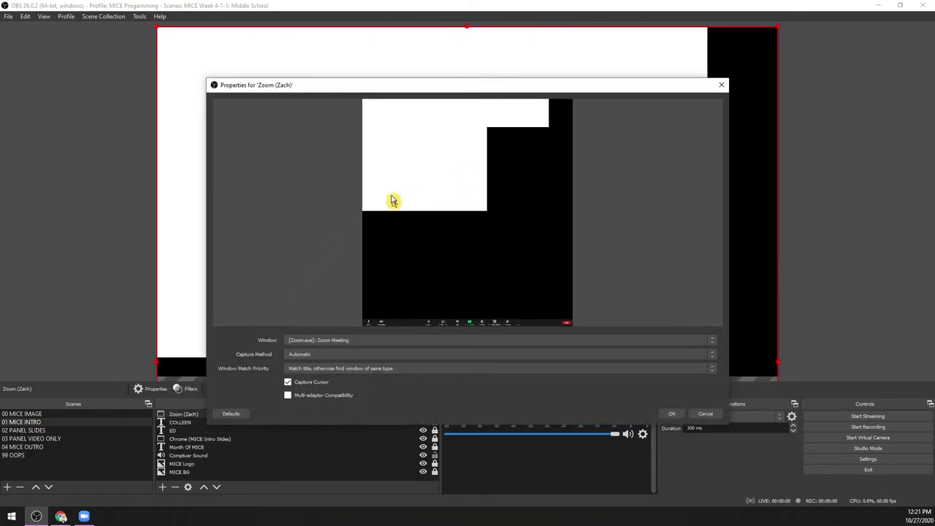
# Step: Set the Zoom source's capture method to Windows Graphics Capture (Windows 10 1903 and up)
pyautogui.click(359, 353)
pyautogui.click(363, 370)
pyautogui.click(365, 355)
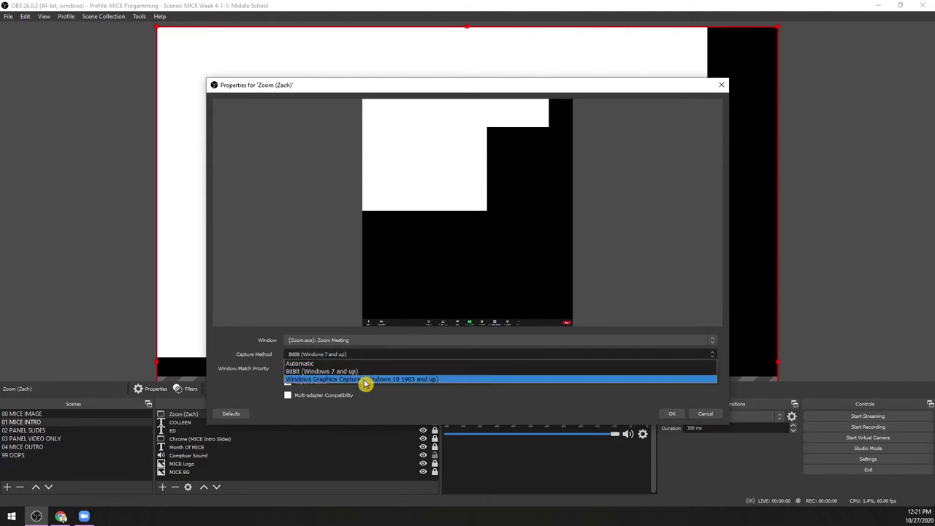
pyautogui.click(365, 379)
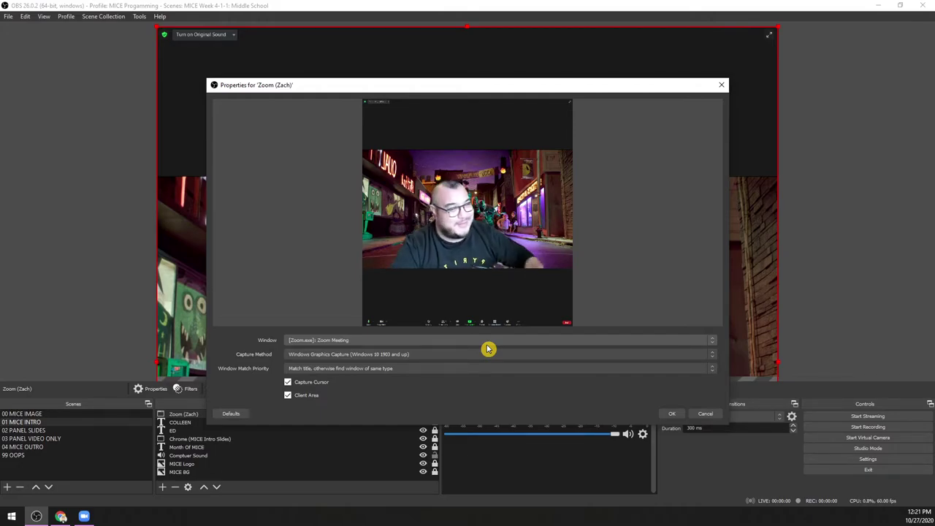
# Step: Recheck the window and capture method choices, keep Zoom Meeting with Windows Graphics Capture, and accept the source properties
pyautogui.click(323, 341)
pyautogui.click(344, 301)
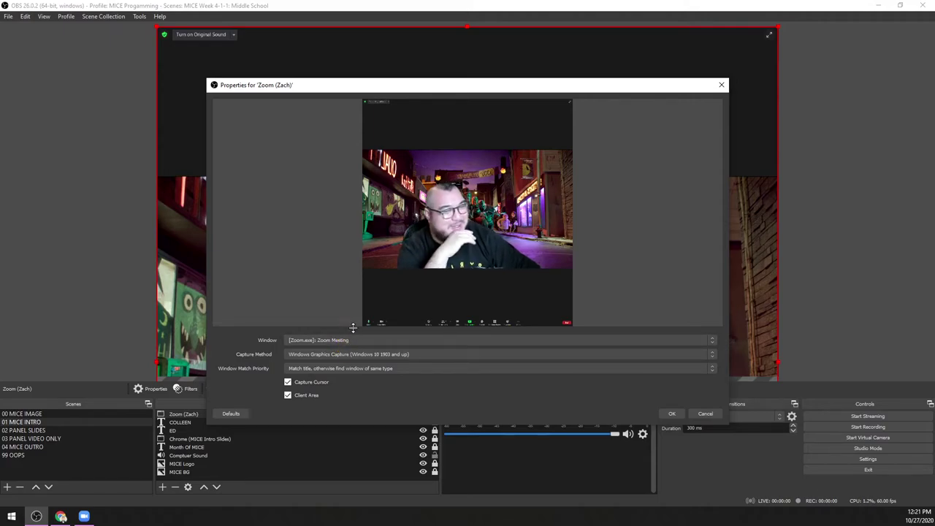
pyautogui.click(387, 356)
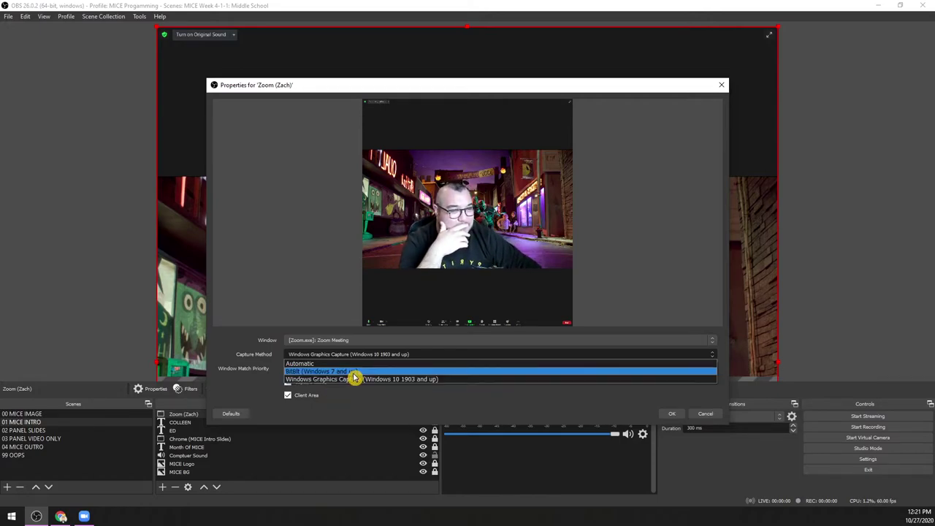
pyautogui.click(354, 380)
pyautogui.click(335, 356)
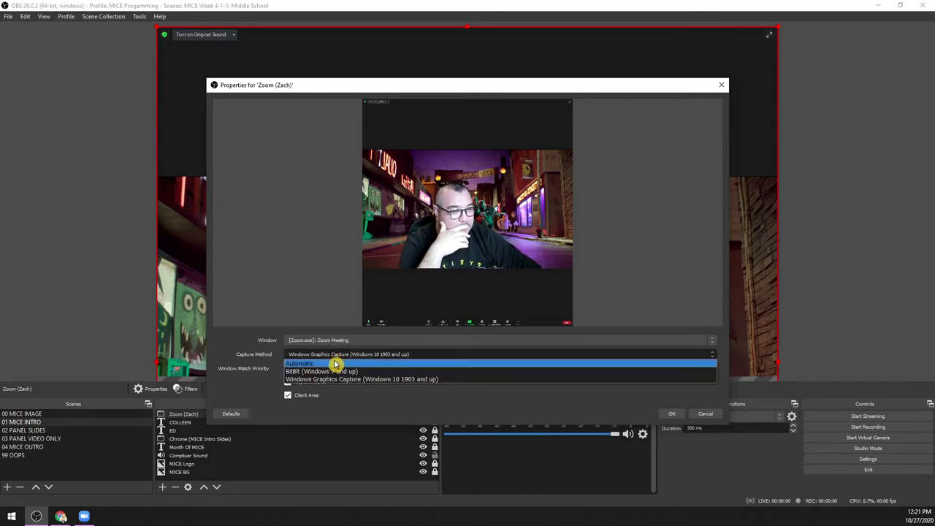
pyautogui.click(335, 364)
pyautogui.click(343, 355)
pyautogui.click(361, 379)
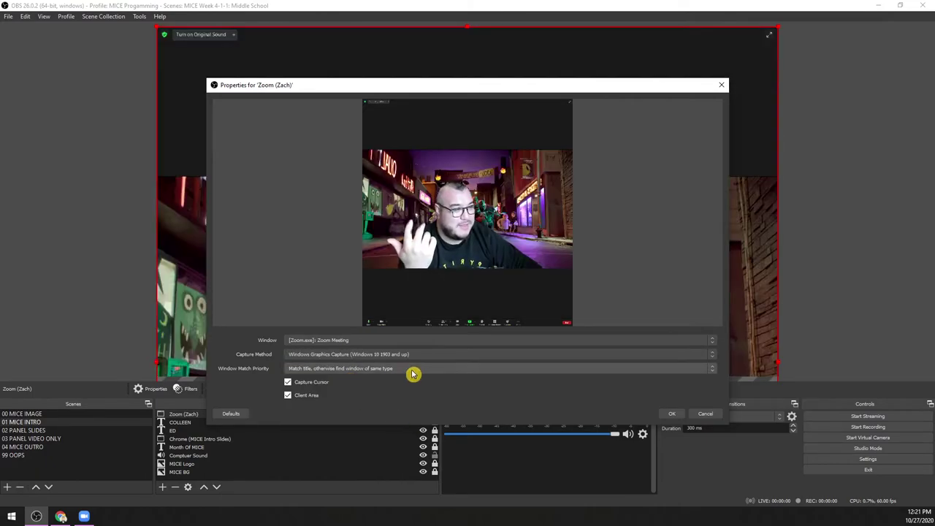
pyautogui.click(671, 413)
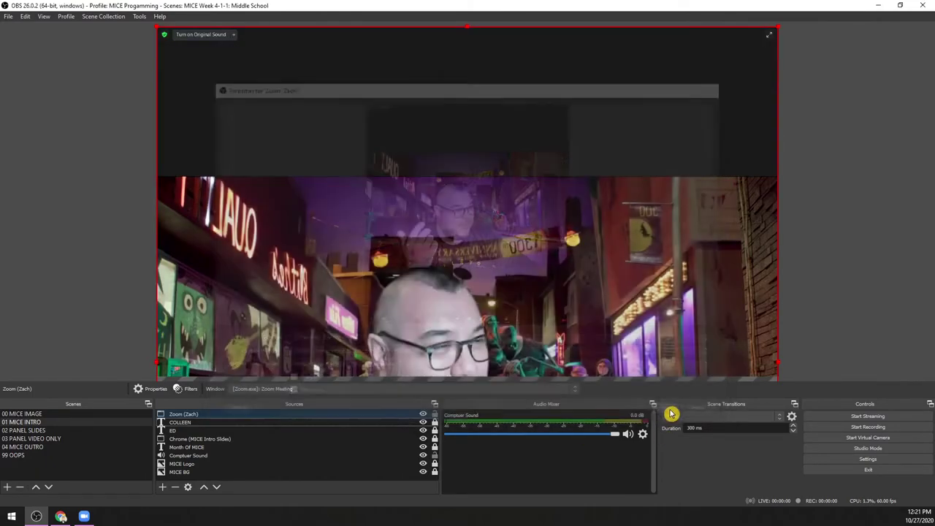
# Step: Crop the Zoom capture on all sides to remove the black bars and meeting controls around the speaker's video
pyautogui.moveTo(159, 31); pyautogui.dragTo(144, 165)
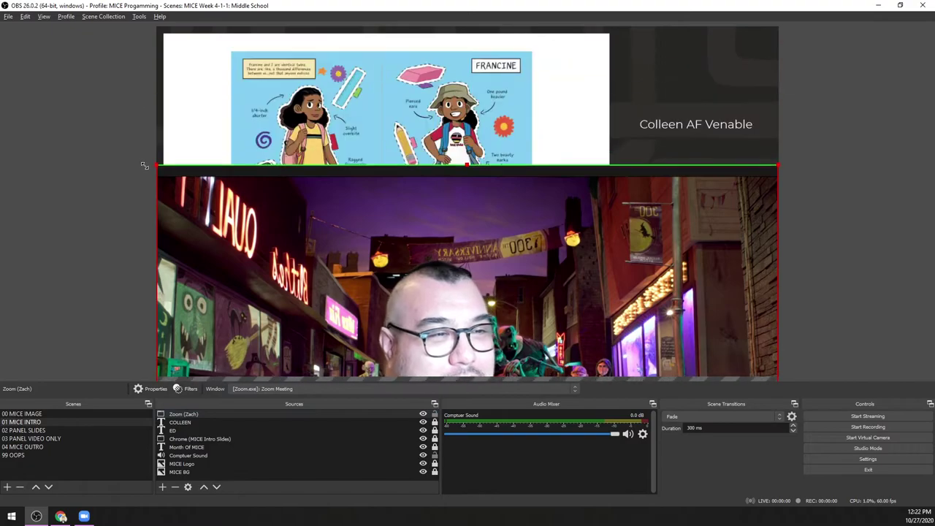
pyautogui.moveTo(730, 373); pyautogui.dragTo(701, 246)
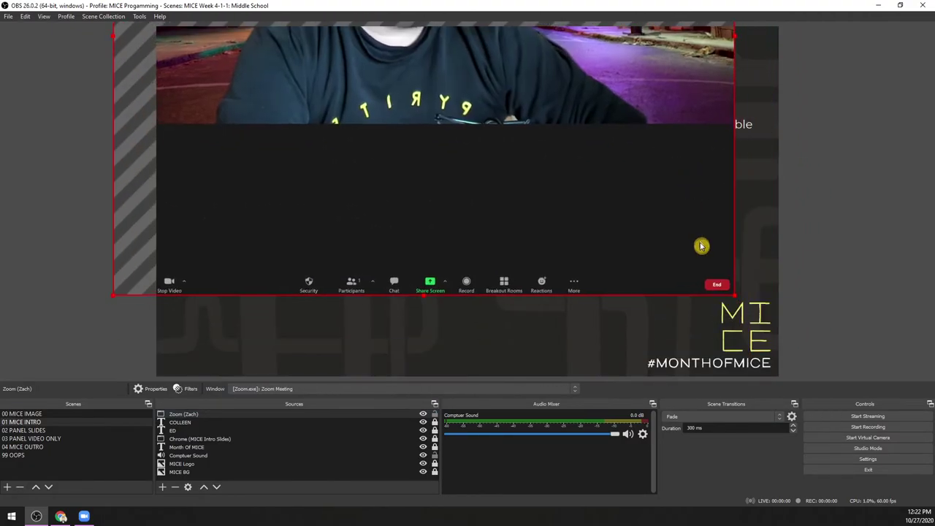
pyautogui.moveTo(734, 296); pyautogui.dragTo(721, 118)
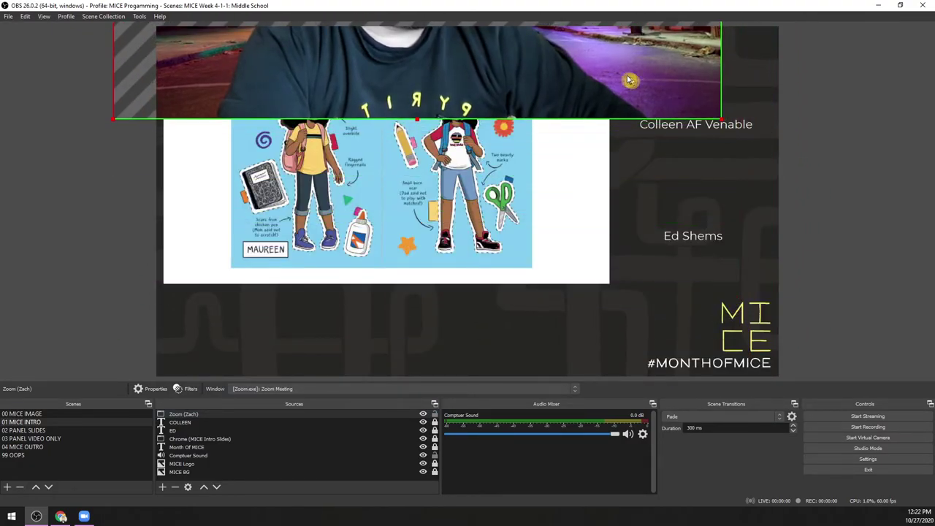
pyautogui.moveTo(629, 81); pyautogui.dragTo(659, 328)
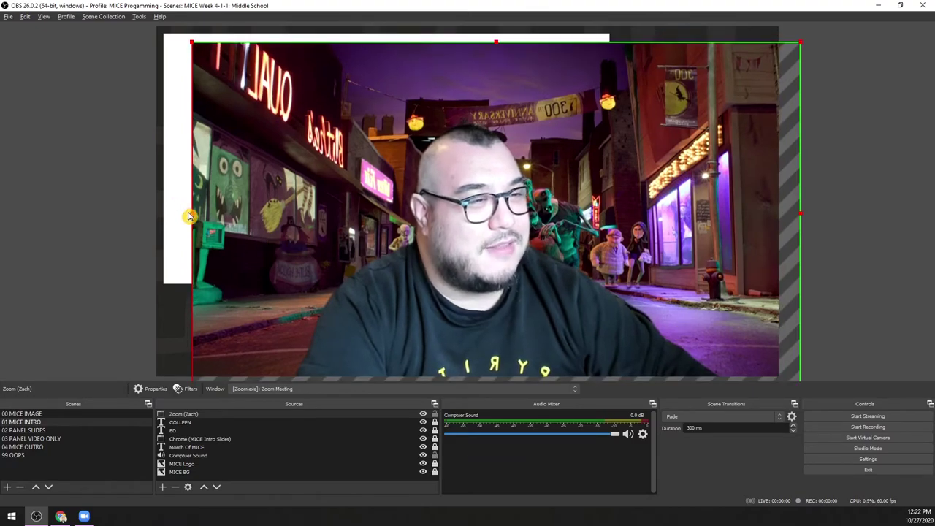
pyautogui.moveTo(188, 216); pyautogui.dragTo(197, 214)
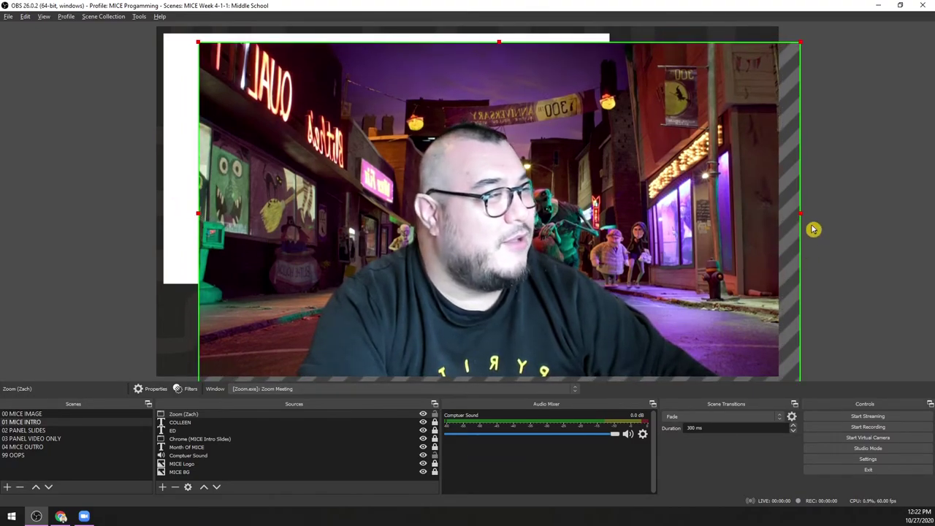
pyautogui.moveTo(800, 219); pyautogui.dragTo(796, 220)
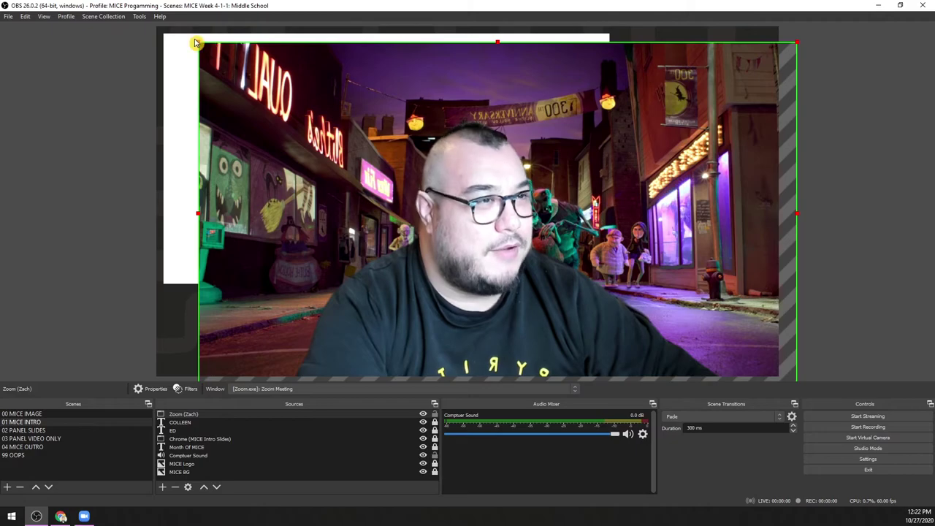
# Step: Scale down the cropped Zoom capture and place it between the two panelist name labels beside the slides
pyautogui.moveTo(197, 42); pyautogui.dragTo(632, 290)
pyautogui.moveTo(694, 360); pyautogui.dragTo(649, 205)
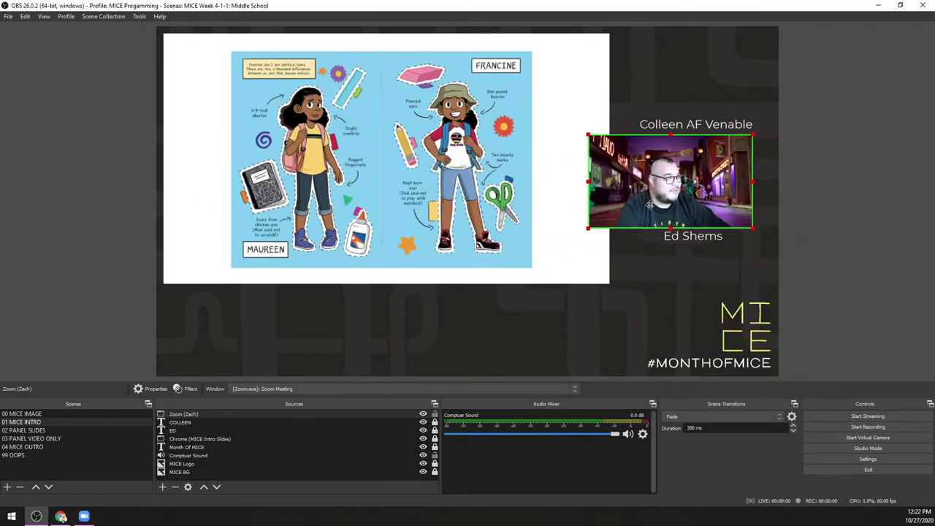
pyautogui.moveTo(588, 135); pyautogui.dragTo(685, 177)
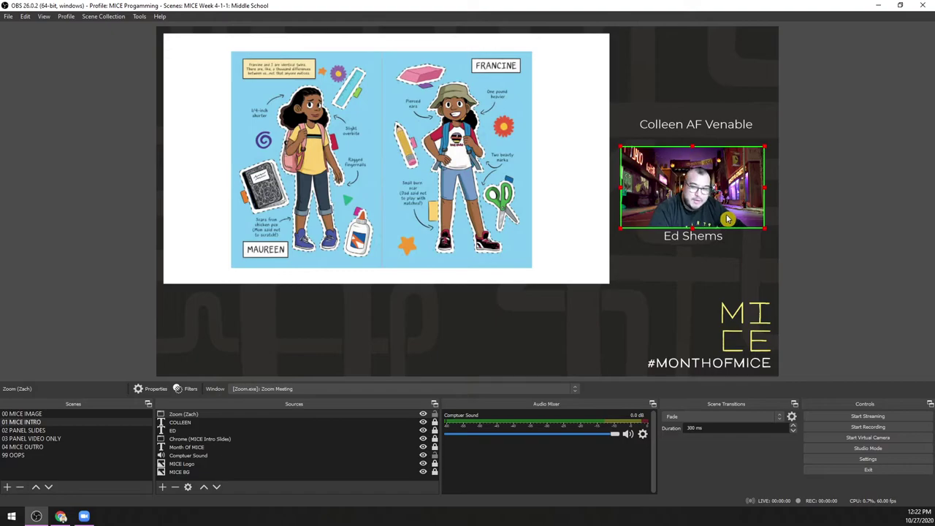
pyautogui.moveTo(746, 196)
pyautogui.mouseDown()
pyautogui.moveTo(733, 196)
pyautogui.moveTo(748, 196)
pyautogui.mouseUp()
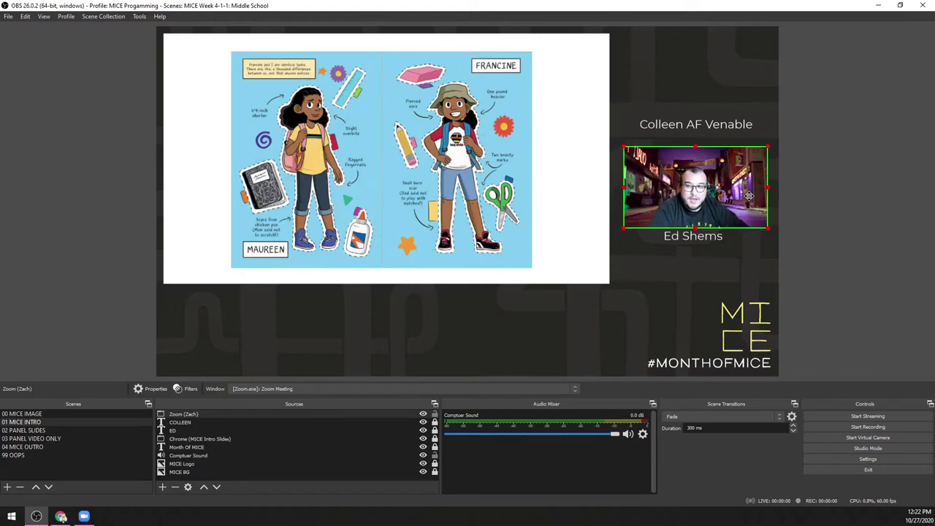
pyautogui.click(713, 280)
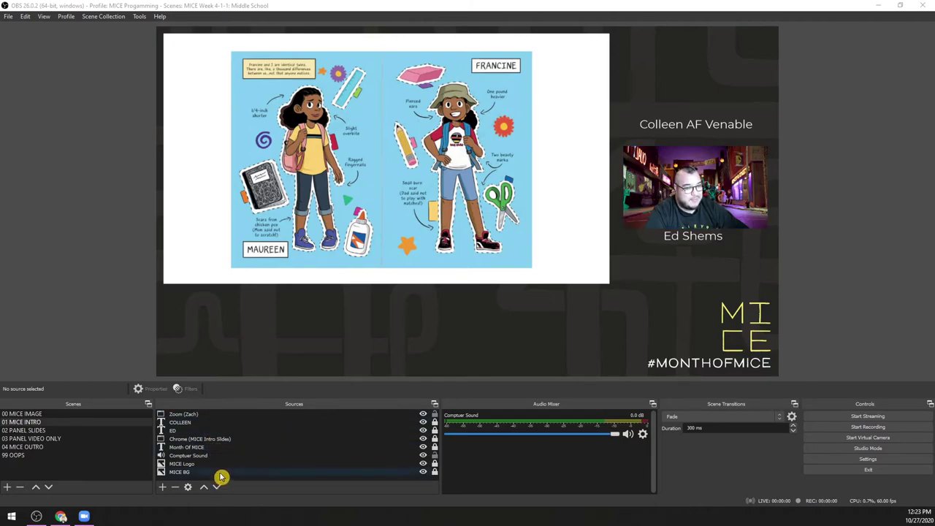
# Step: Add another Window Capture source named Zoom 2 with the upper panelist's first name in parentheses
pyautogui.click(723, 181)
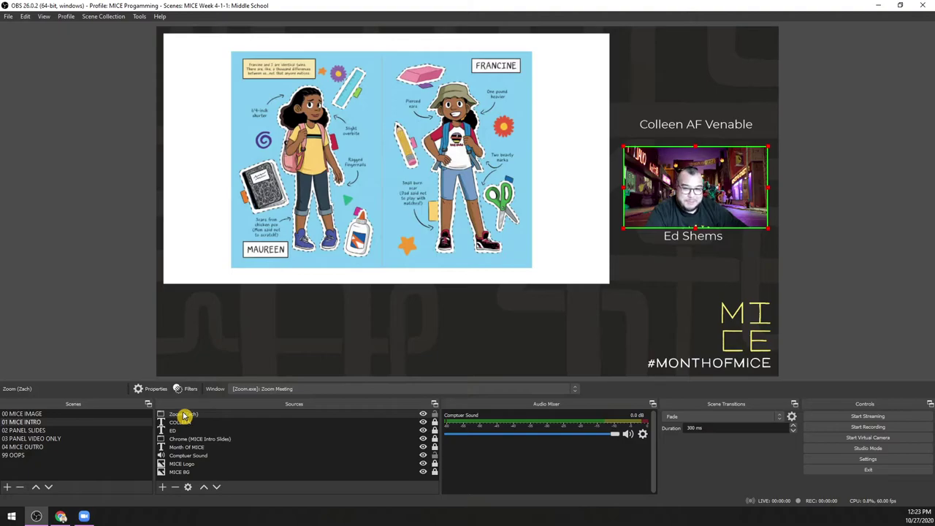
pyautogui.click(164, 487)
pyautogui.click(215, 447)
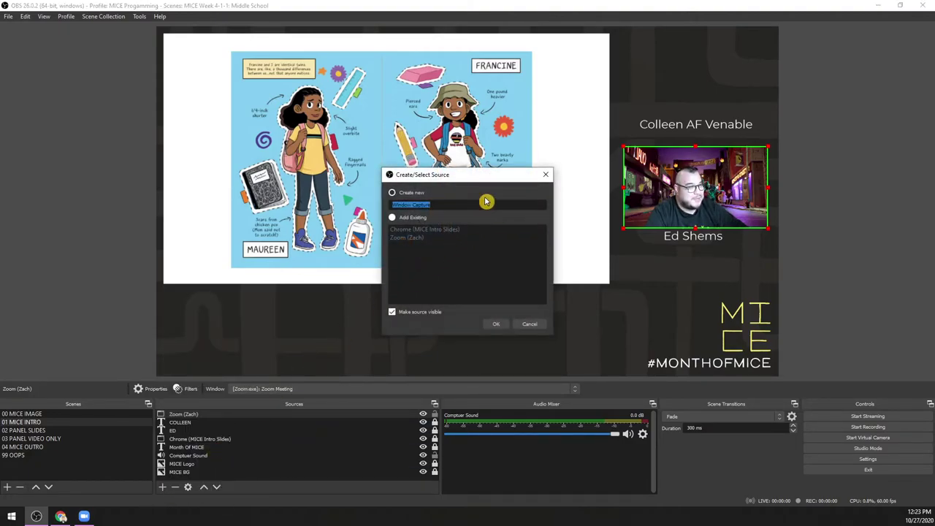
pyautogui.write('Zoom (Colleen')
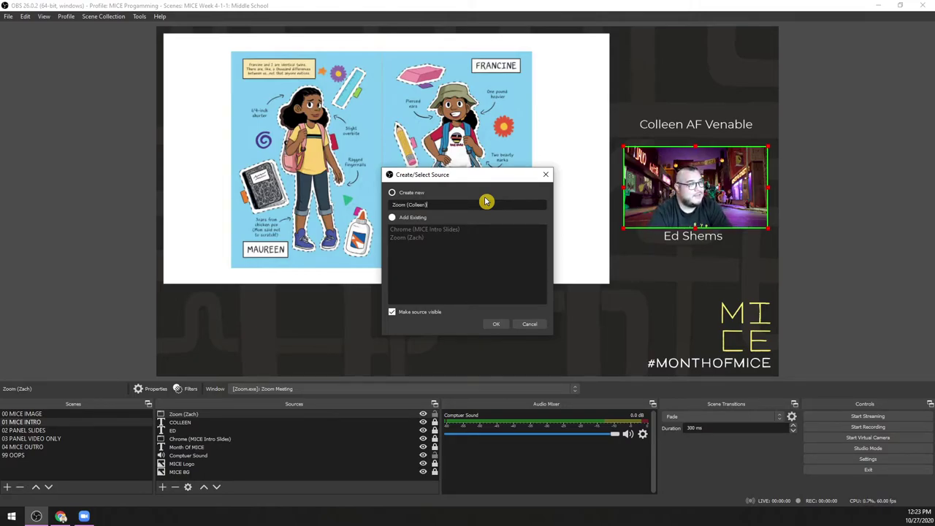
pyautogui.press('Return')
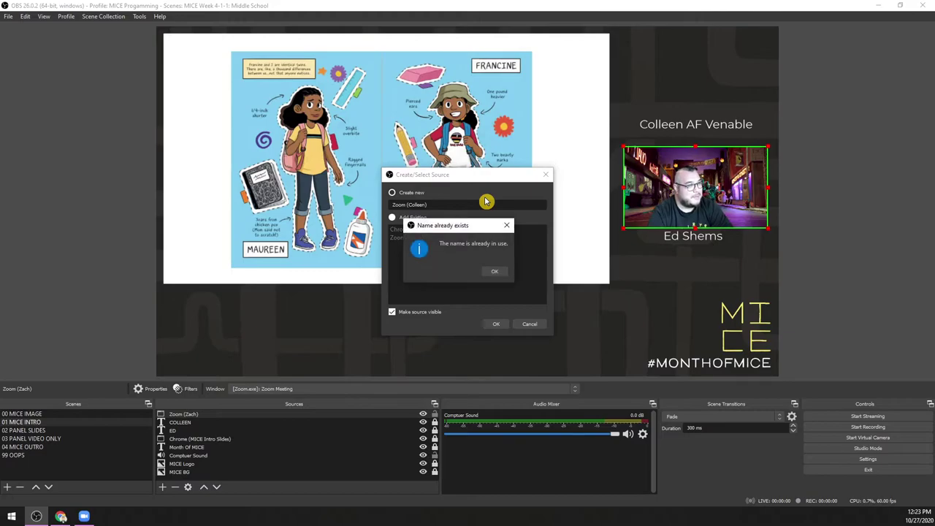
pyautogui.click(507, 271)
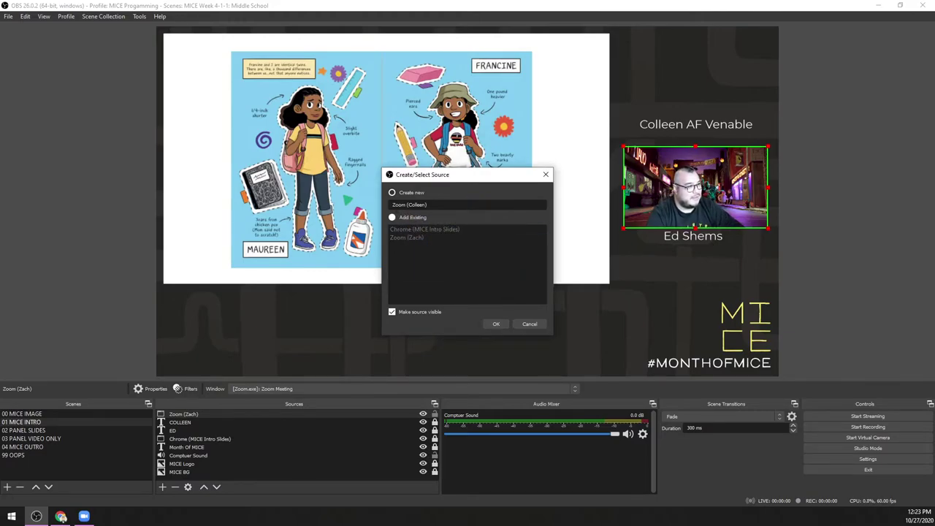
pyautogui.click(495, 323)
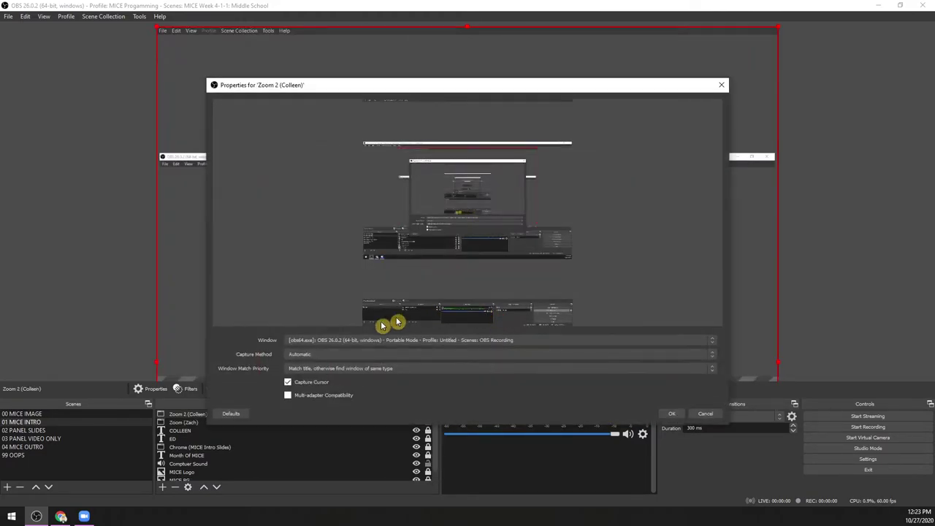
# Step: Set the Zoom 2 source to capture the Zoom Meeting window with Windows Graphics Capture, with Capture Cursor turned off
pyautogui.click(337, 344)
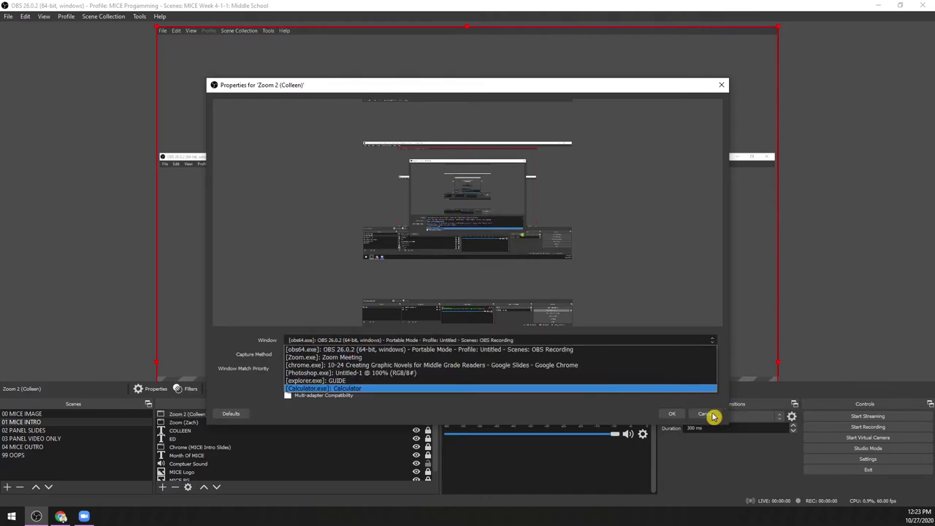
pyautogui.click(375, 357)
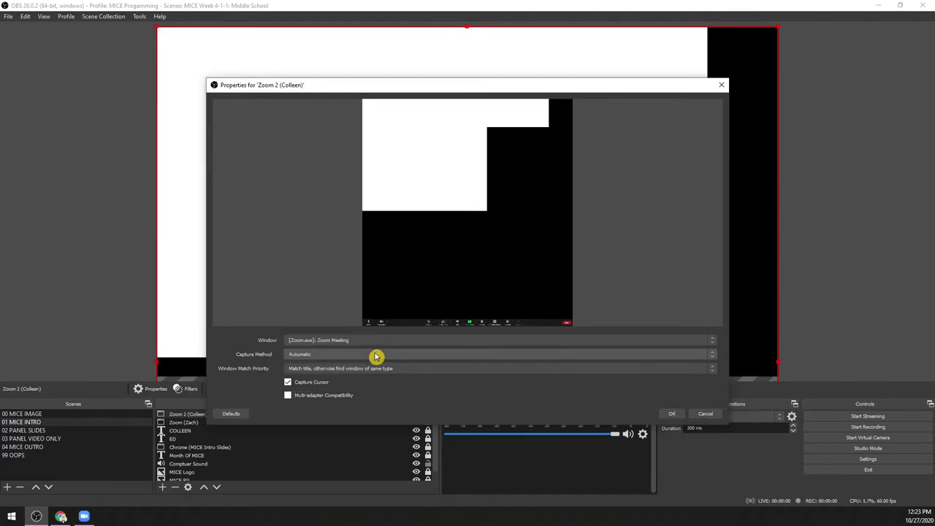
pyautogui.click(340, 357)
pyautogui.click(343, 379)
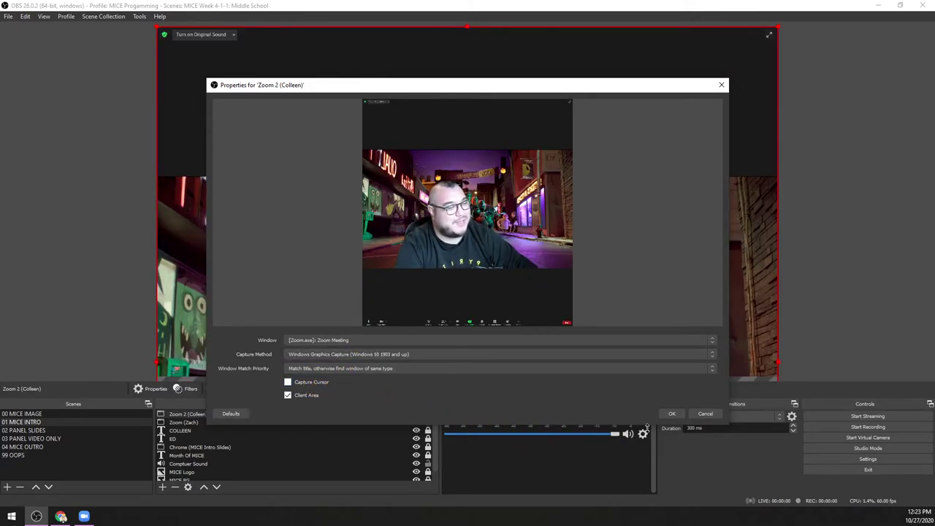
pyautogui.click(671, 413)
# Step: Crop the Zoom 2 capture on all sides to the speaker's video, removing the black bars and meeting controls
pyautogui.moveTo(157, 28); pyautogui.dragTo(134, 184)
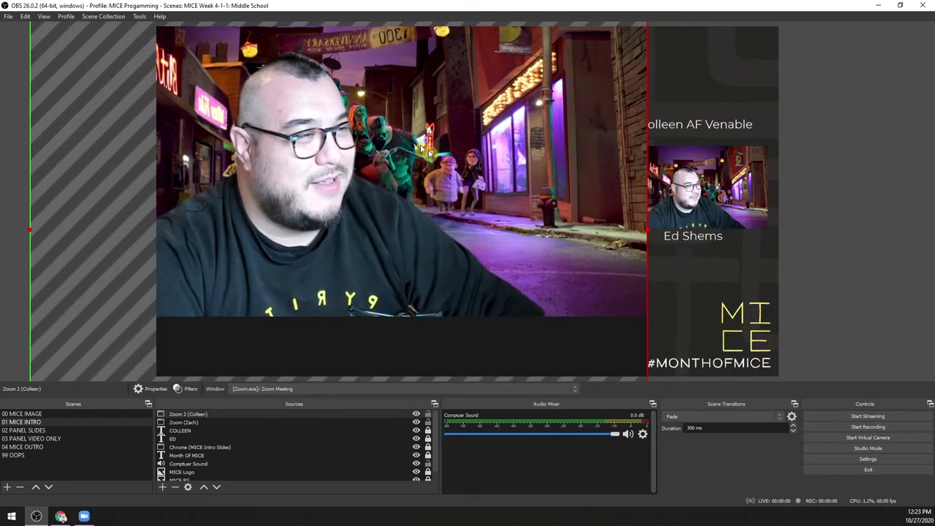
pyautogui.click(622, 208)
pyautogui.moveTo(572, 280); pyautogui.dragTo(553, 183)
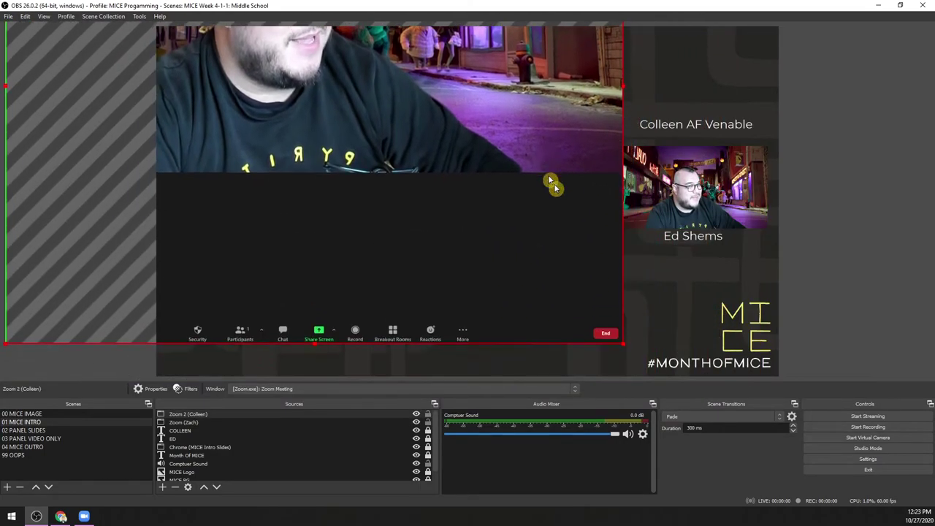
pyautogui.moveTo(620, 343); pyautogui.dragTo(613, 167)
pyautogui.moveTo(438, 95); pyautogui.dragTo(684, 387)
pyautogui.moveTo(249, 132); pyautogui.dragTo(590, 319)
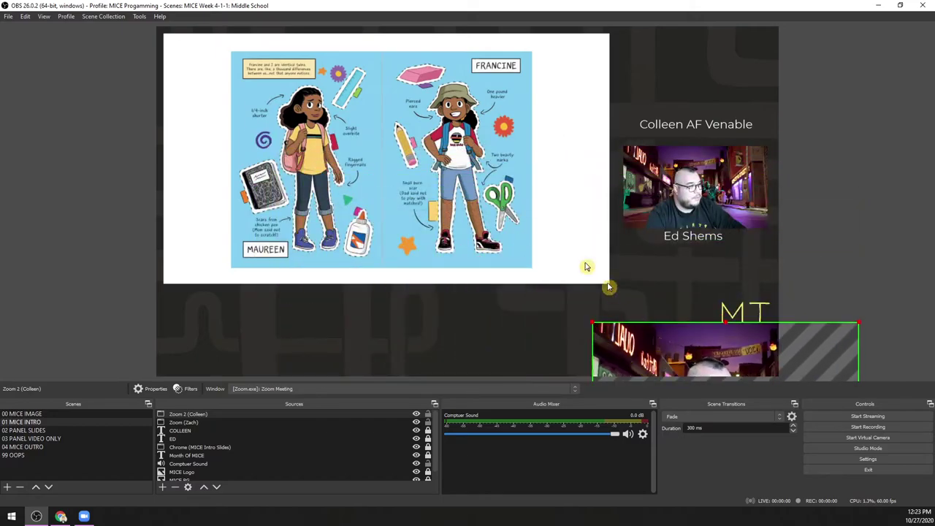
pyautogui.moveTo(689, 350); pyautogui.dragTo(420, 179)
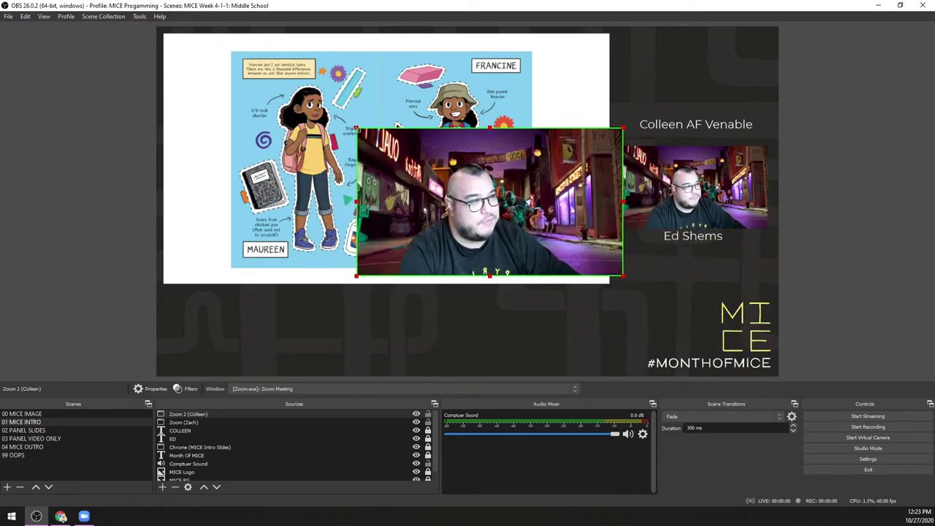
# Step: Try resizing the Zoom 2 capture freely, stretching it horizontally out of proportion over the slides
pyautogui.moveTo(356, 128); pyautogui.dragTo(344, 112)
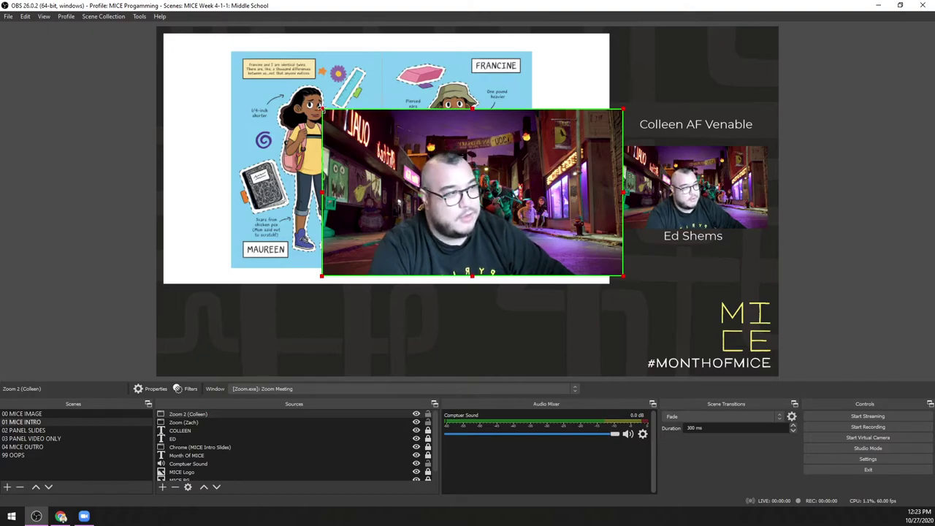
pyautogui.moveTo(320, 106); pyautogui.dragTo(0, 112)
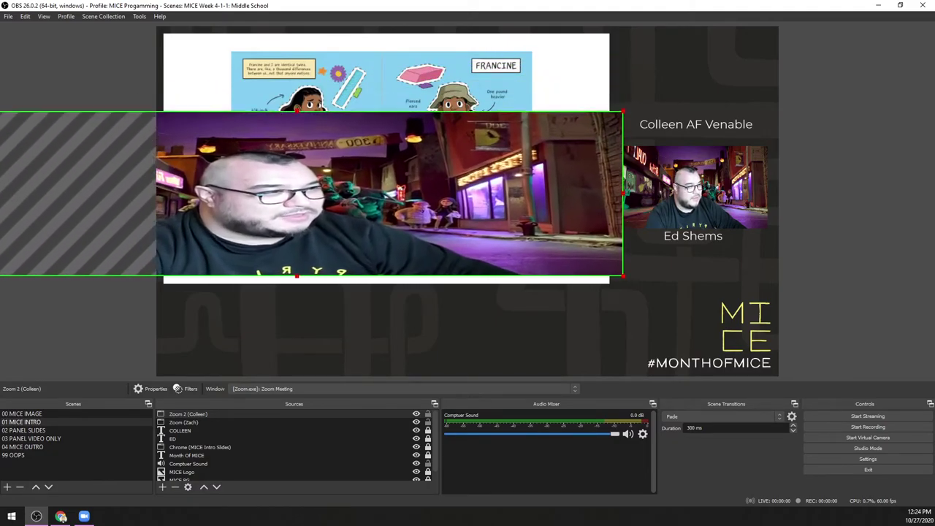
pyautogui.moveTo(618, 196); pyautogui.dragTo(894, 218)
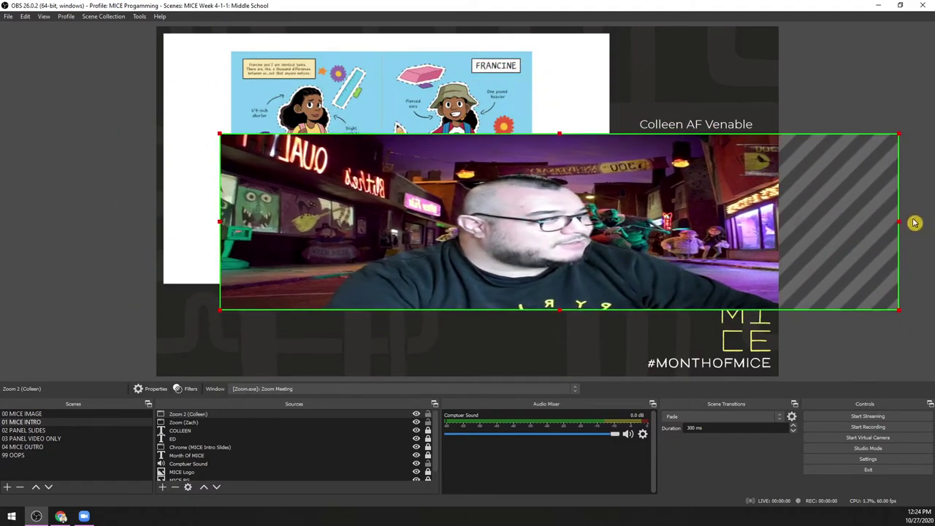
# Step: Scale Zoom 2 down to match the first speaker's video and place it above the upper panelist's name label
pyautogui.moveTo(218, 220); pyautogui.dragTo(707, 212)
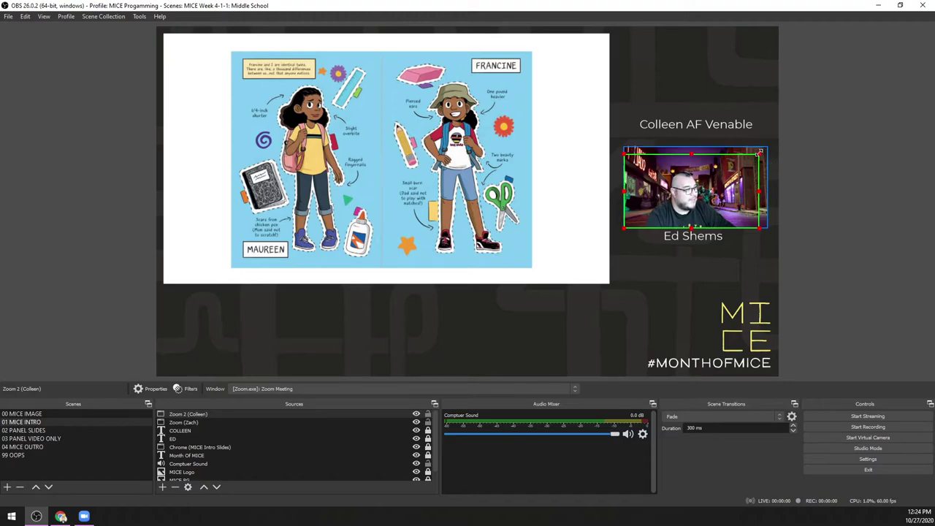
pyautogui.moveTo(696, 185); pyautogui.dragTo(696, 69)
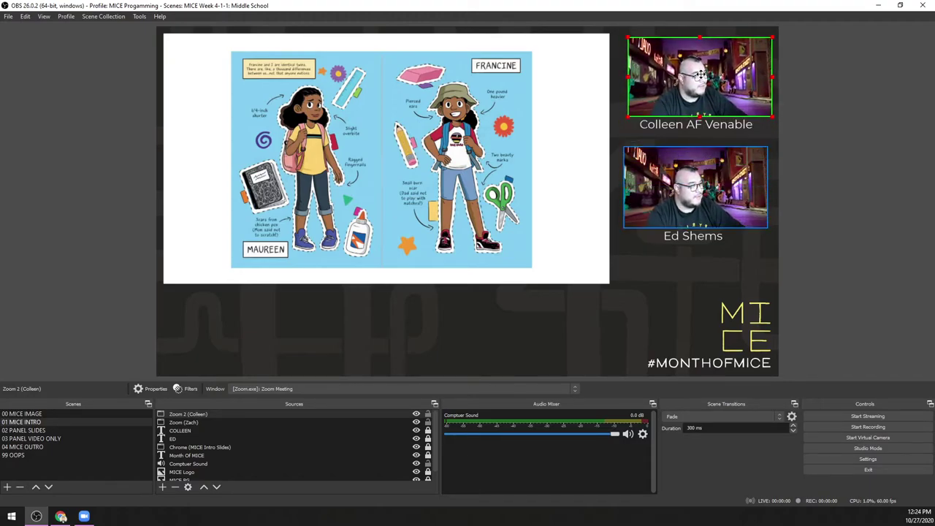
pyautogui.click(656, 321)
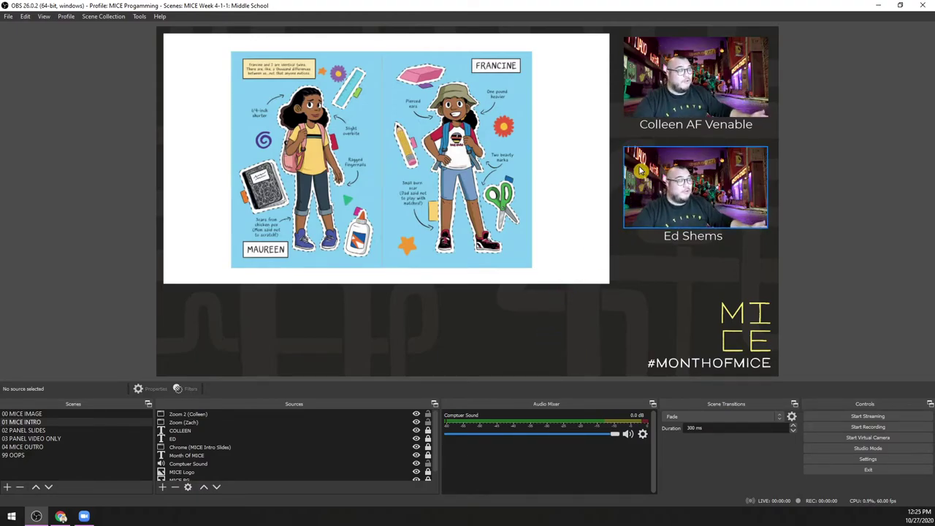
# Step: Preview the 02 PANEL SLIDES, 03 PANEL VIDEO ONLY, 04 MICE OUTRO and 99 OOPS scenes
pyautogui.click(57, 432)
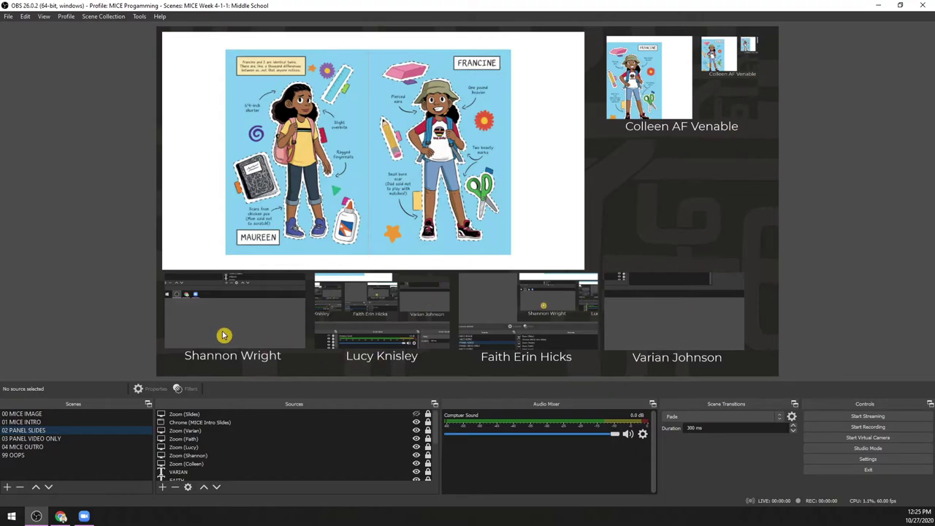
pyautogui.click(65, 438)
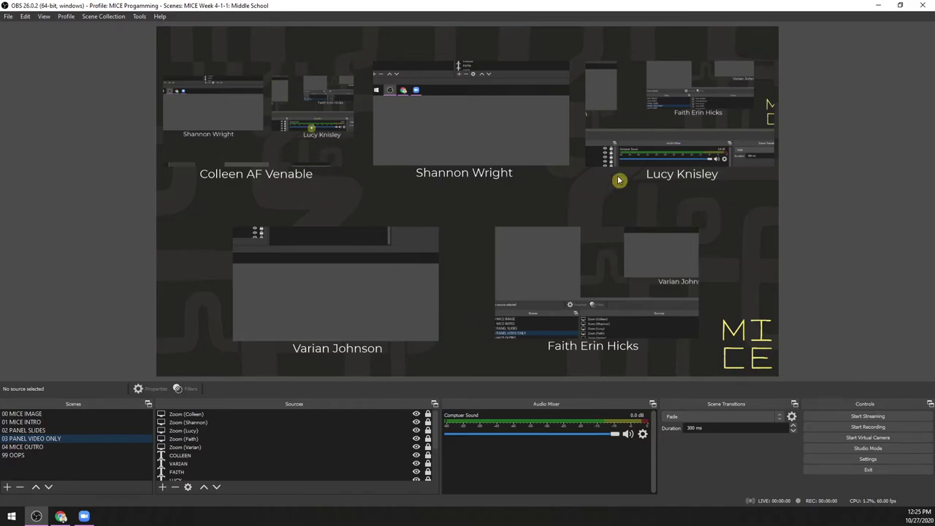
pyautogui.click(40, 446)
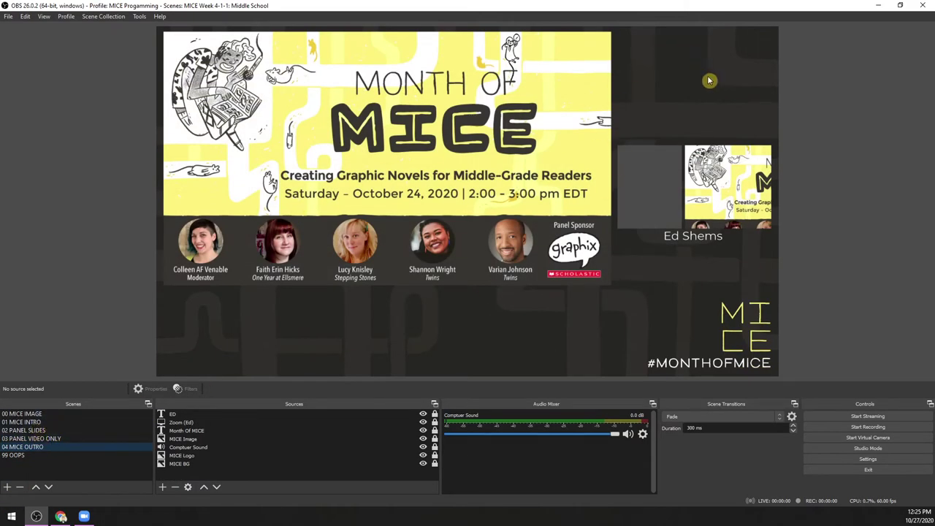
pyautogui.click(23, 454)
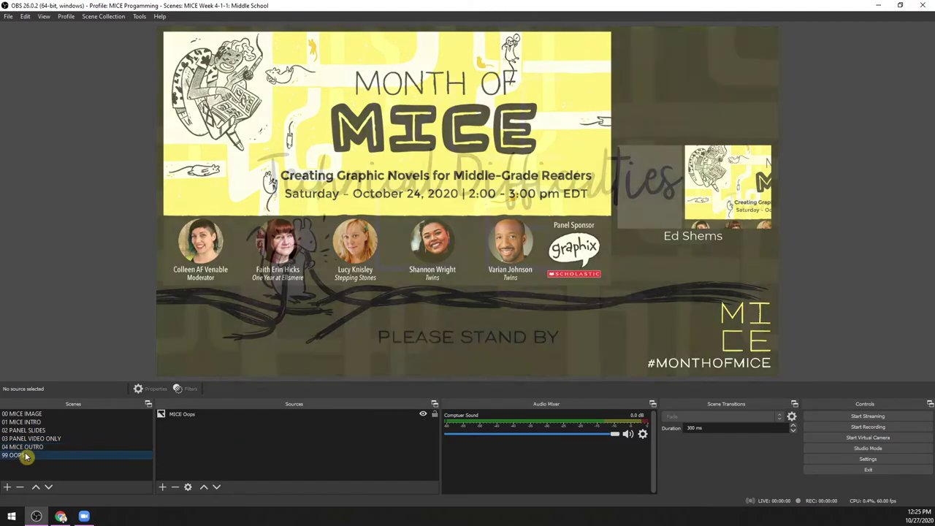
# Step: Switch to the MICE Week 4-2-1: Storyboarding scene collection and preview its intro, instructor primary, instructor plus workspace and photobooth scenes
pyautogui.click(95, 17)
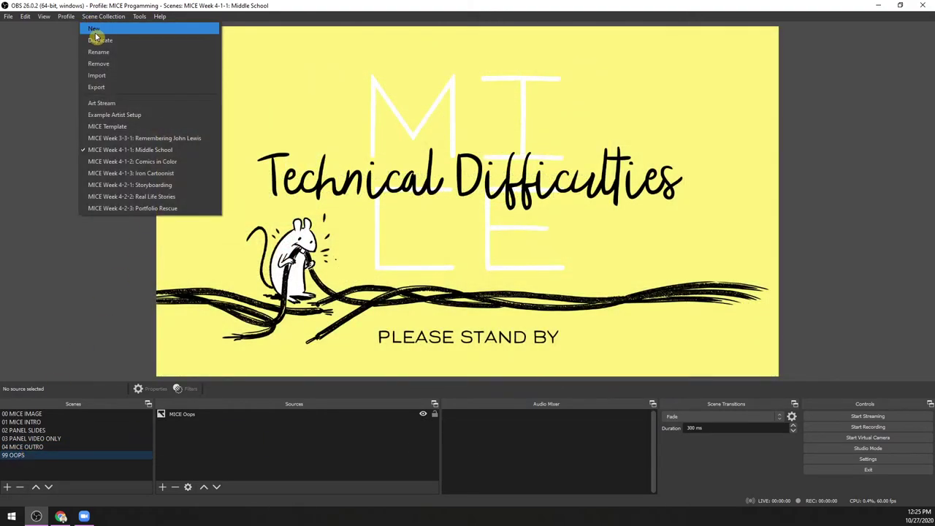
pyautogui.click(164, 185)
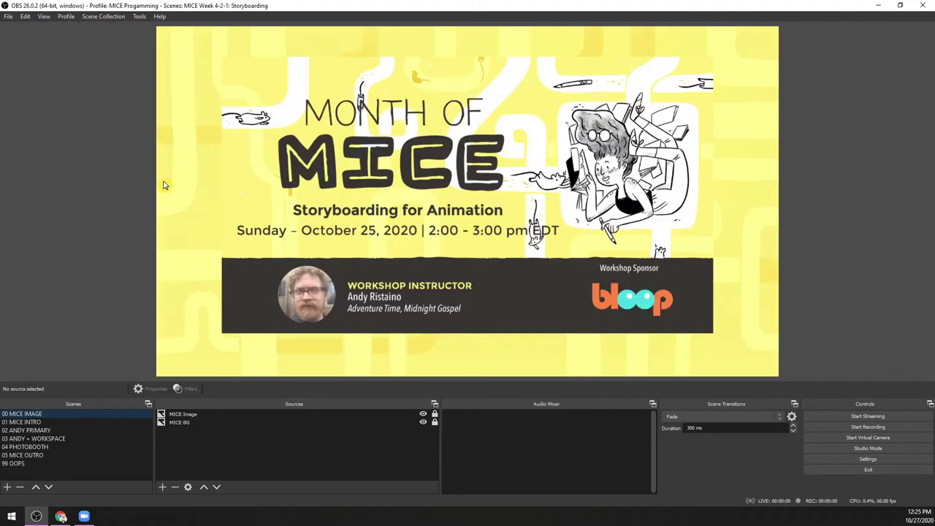
pyautogui.click(44, 421)
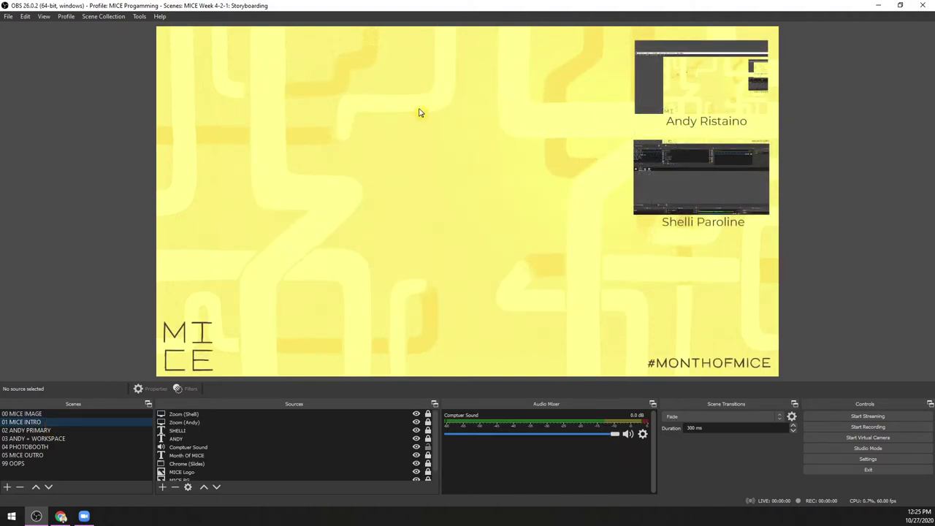
pyautogui.click(51, 431)
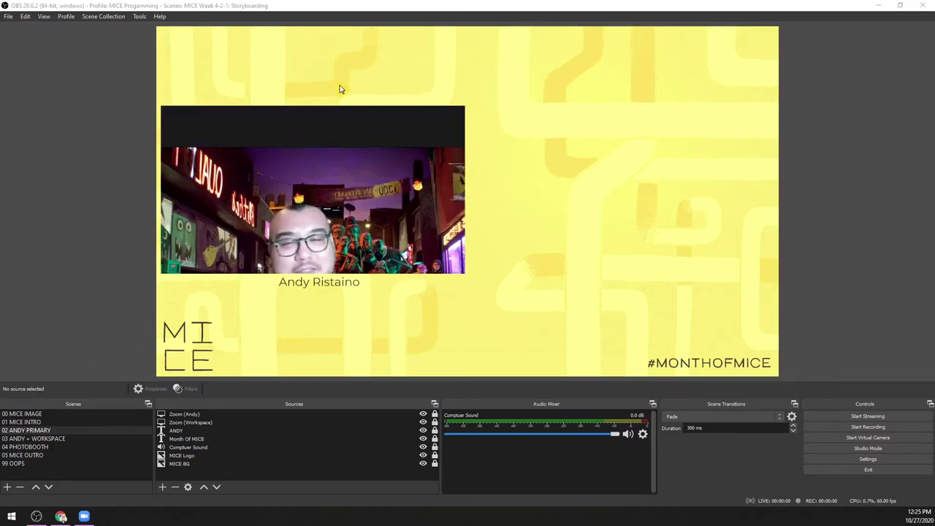
pyautogui.click(369, 105)
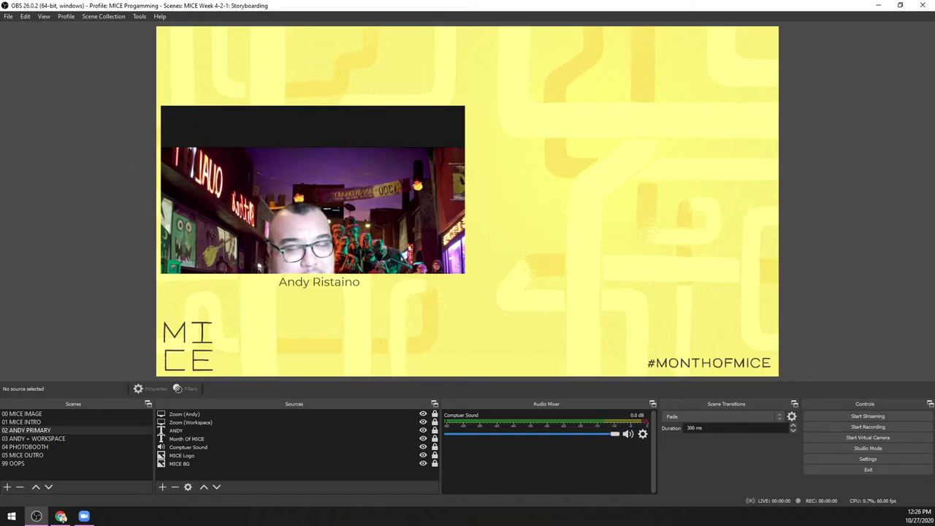
pyautogui.click(75, 390)
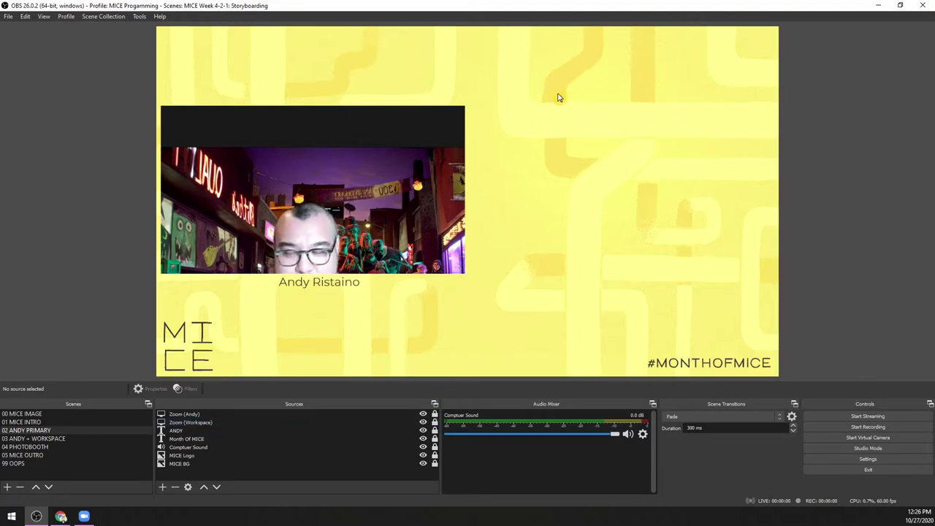
pyautogui.click(55, 439)
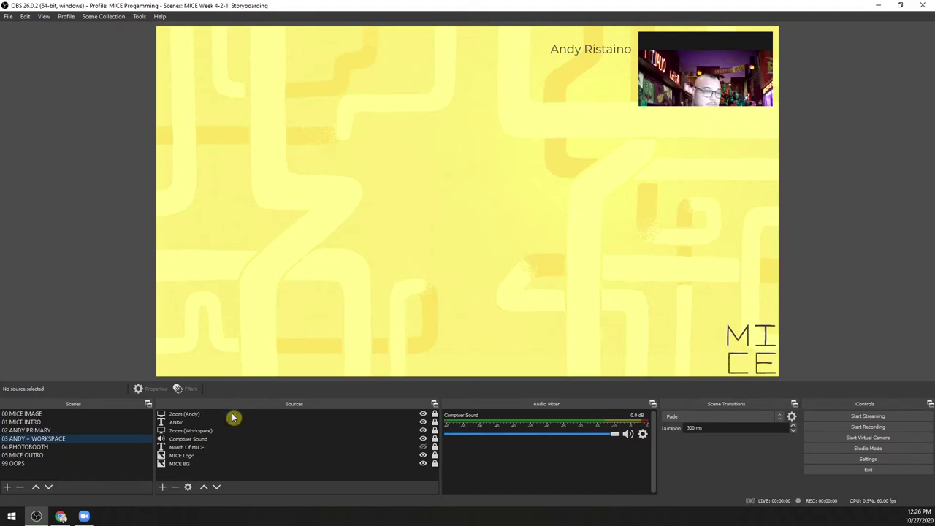
pyautogui.click(31, 446)
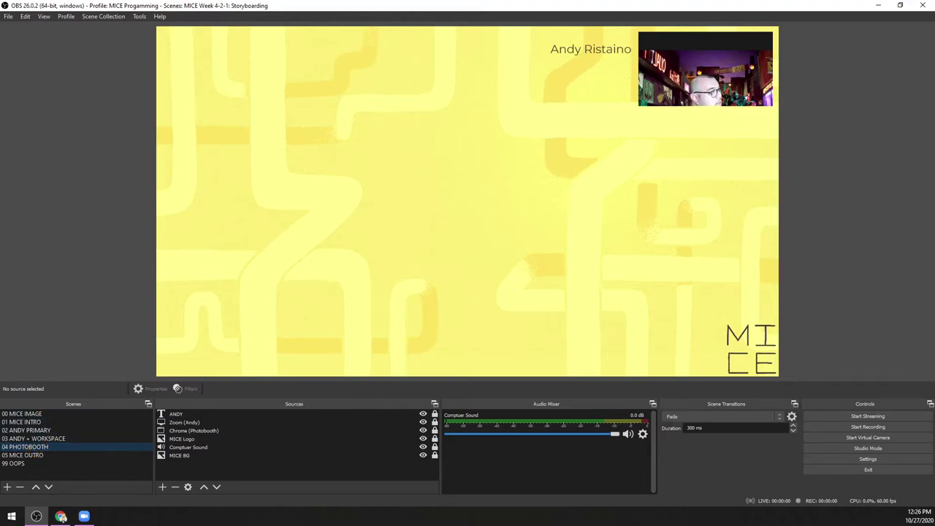
# Step: Switch to Chrome and open the Storyboarding Photobooth presentation from My Drive in Google Drive
pyautogui.hotkey('alt', 'Tab')
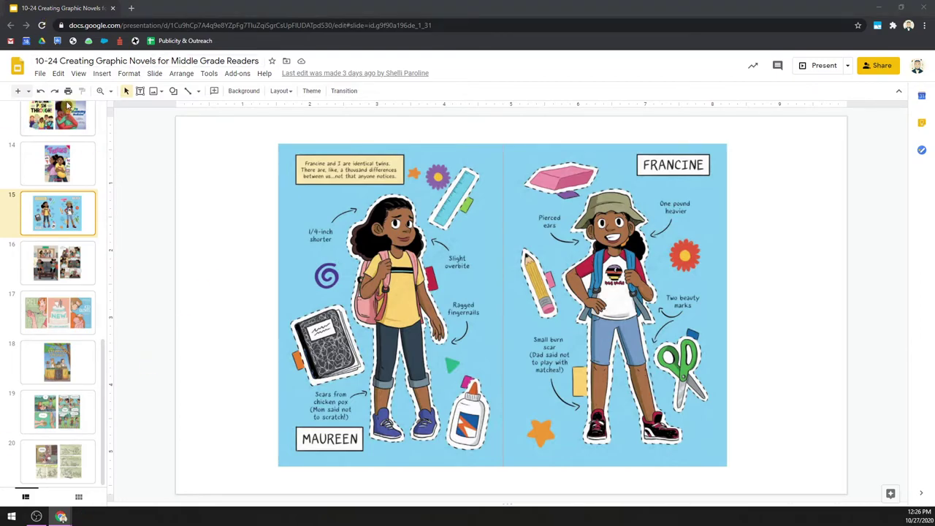
pyautogui.click(42, 40)
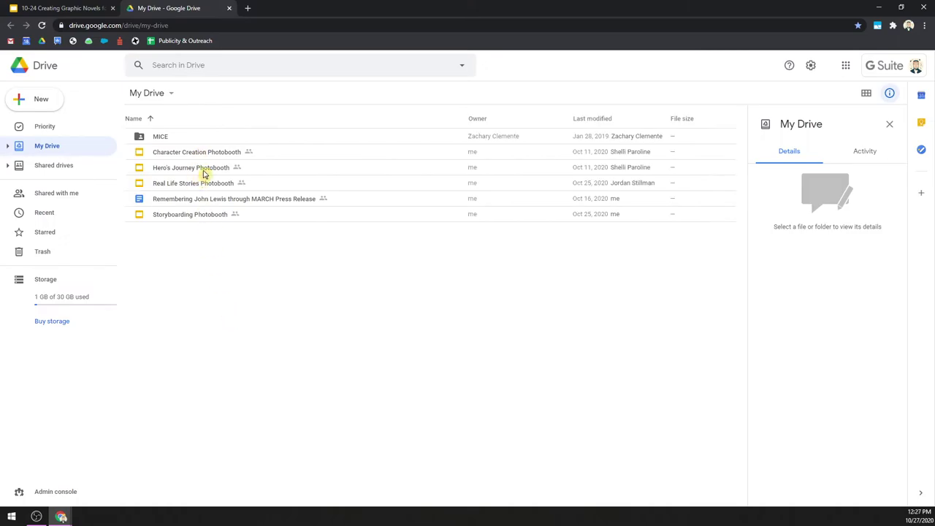
pyautogui.click(205, 219)
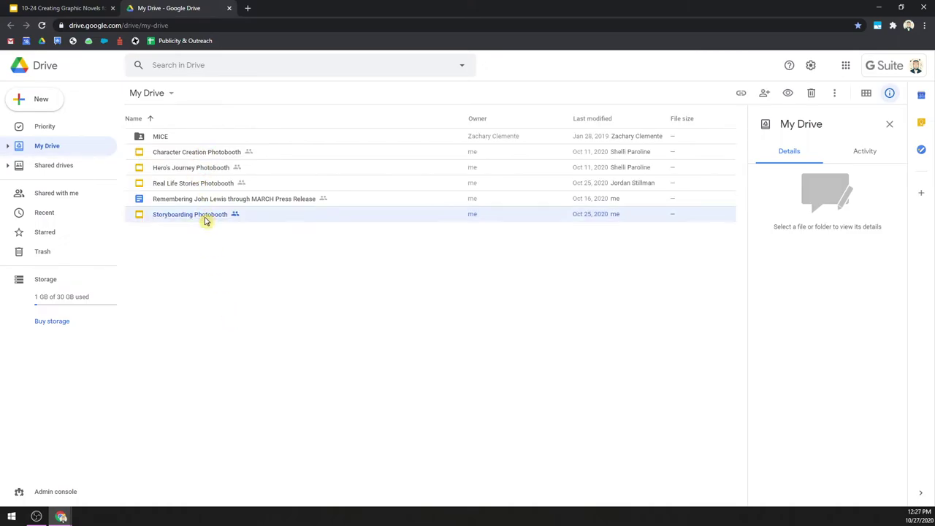
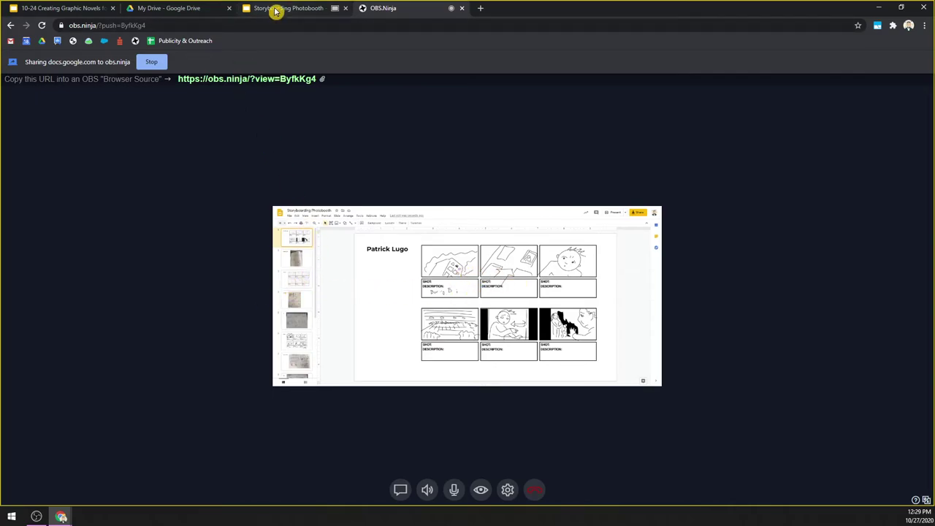
# Step: Page through slides 2 to 4 of the shared Storyboarding Photobooth presentation and check the shared picture in OBS.Ninja
pyautogui.click(299, 9)
pyautogui.click(46, 213)
pyautogui.click(48, 252)
pyautogui.click(57, 300)
pyautogui.click(386, 9)
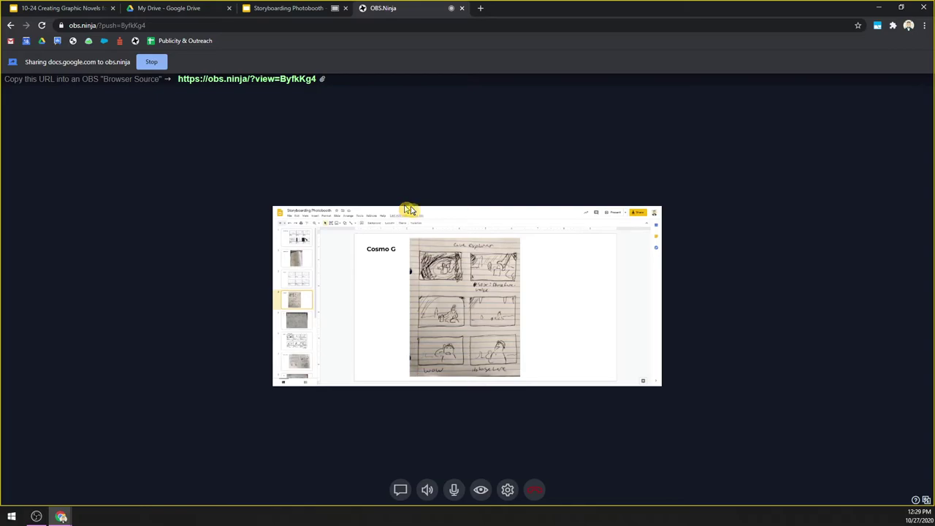
# Step: Compare slide 4 of the presentation with its OBS.Ninja share once more and go to slide 2
pyautogui.click(298, 8)
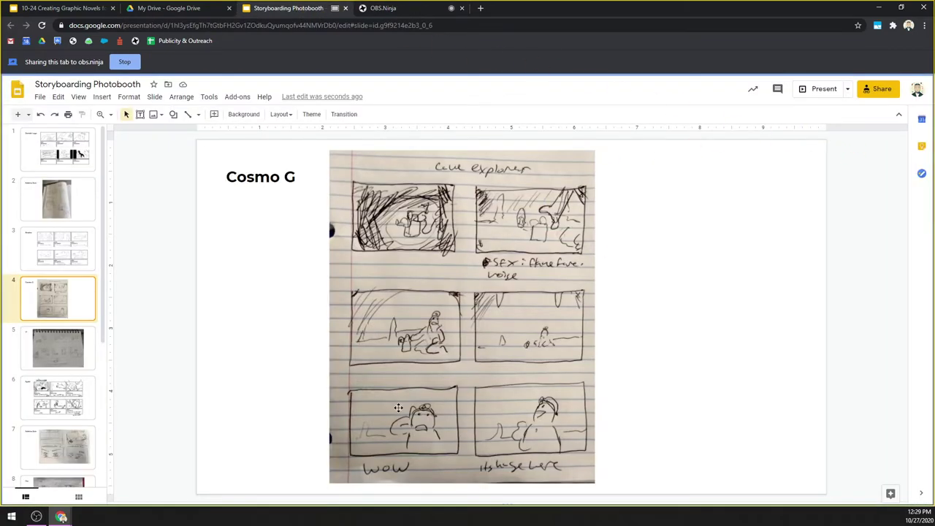
pyautogui.click(411, 8)
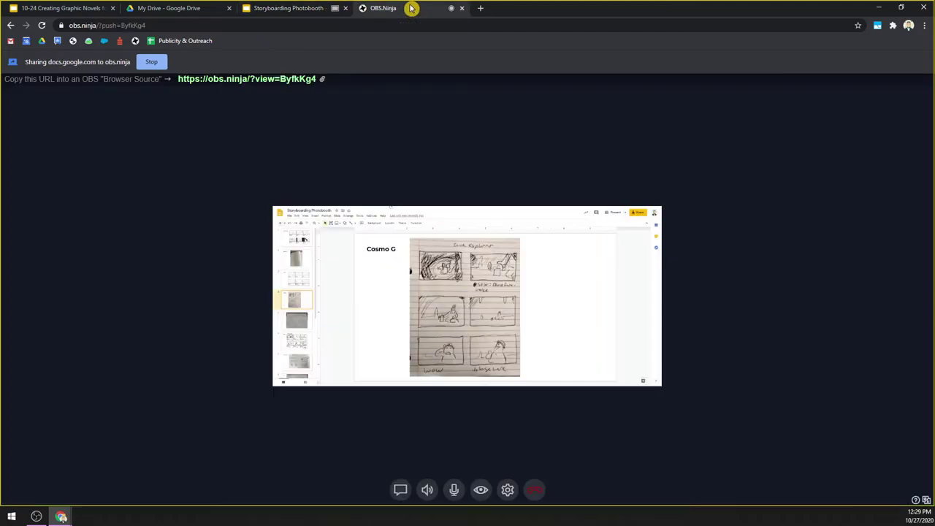
pyautogui.click(306, 8)
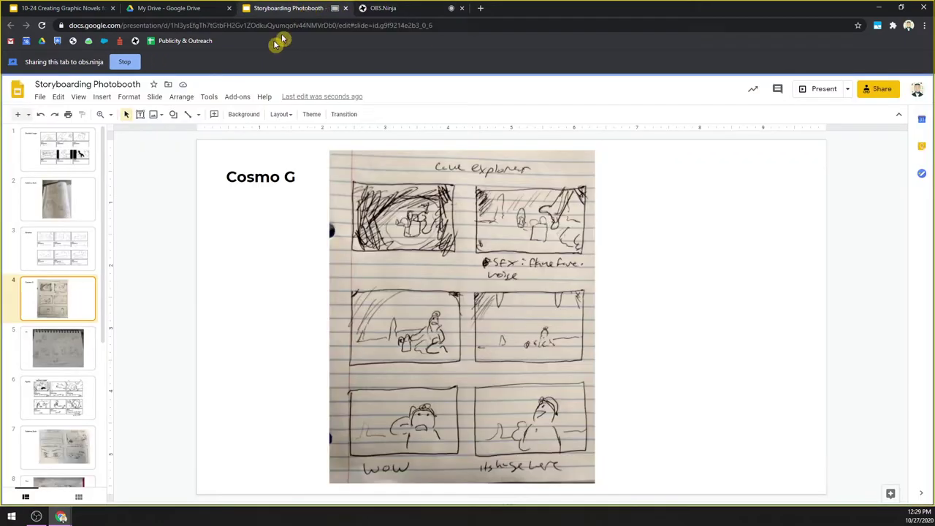
pyautogui.click(63, 215)
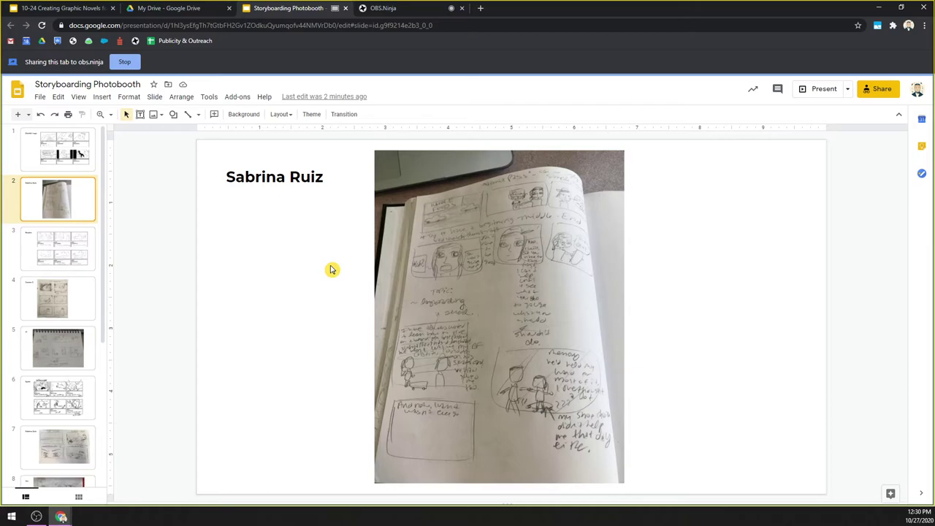
# Step: Switch back to OBS to check the shared slide in 04 PHOTOBOOTH, and preview the instructor primary and workspace scenes
pyautogui.click(35, 516)
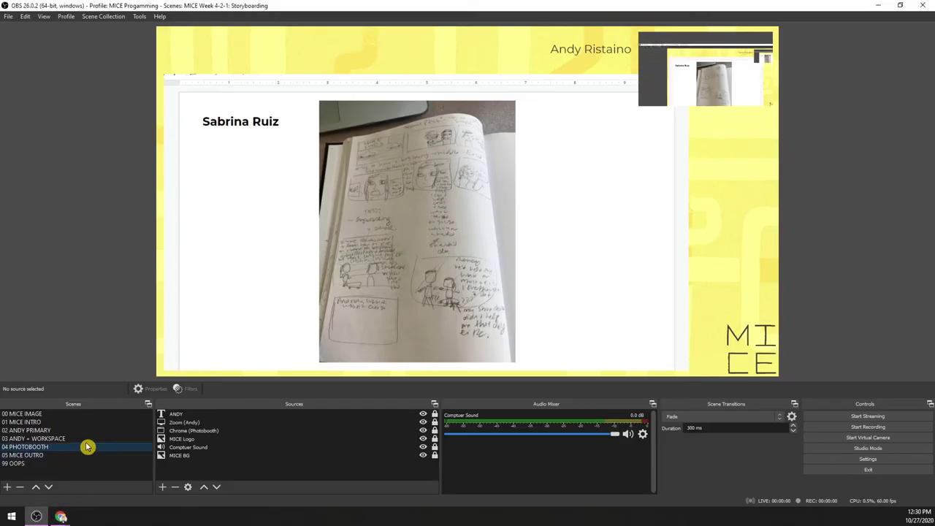
pyautogui.click(102, 430)
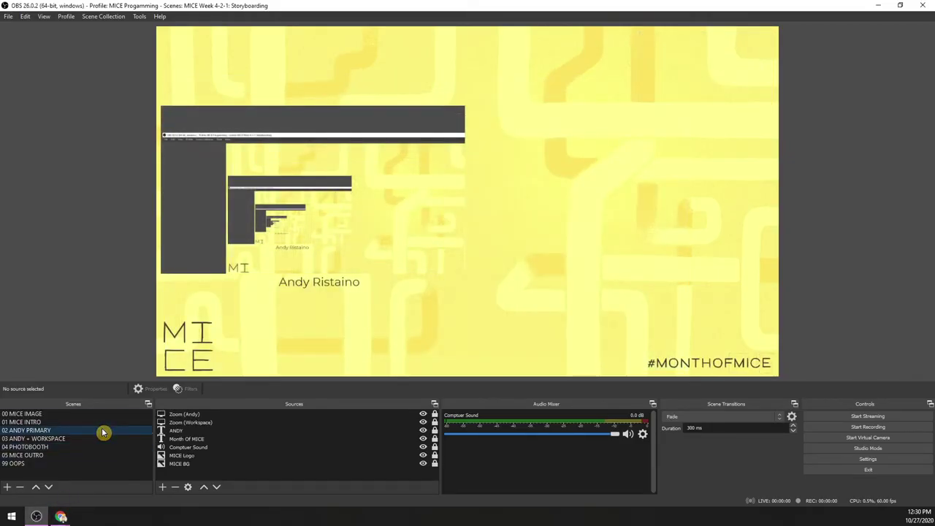
pyautogui.click(69, 439)
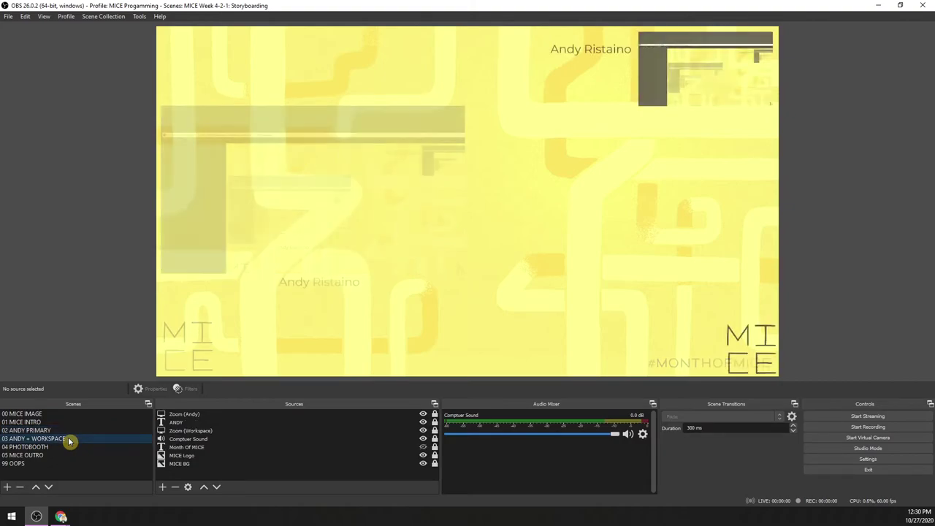
pyautogui.click(73, 430)
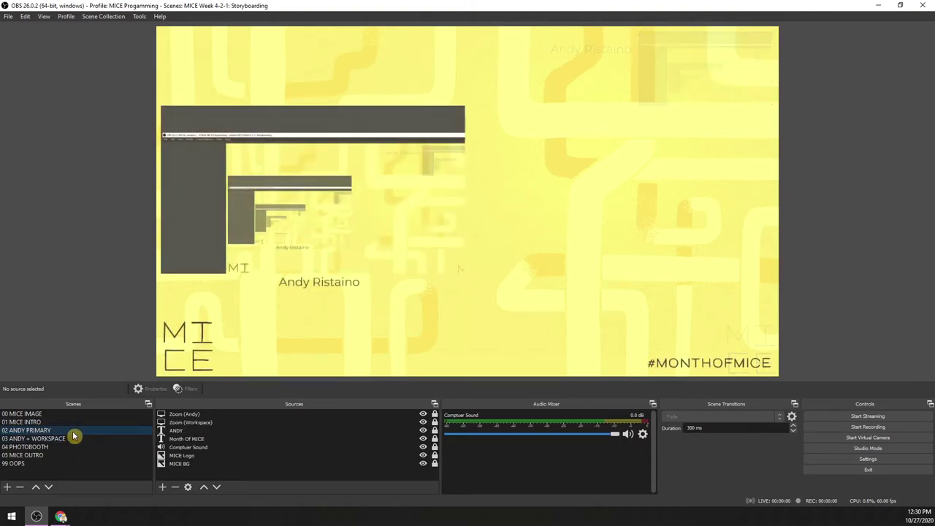
# Step: Preview the 01 MICE INTRO scene, the instructor primary scene and the 04 PHOTOBOOTH scene
pyautogui.click(80, 424)
pyautogui.click(66, 431)
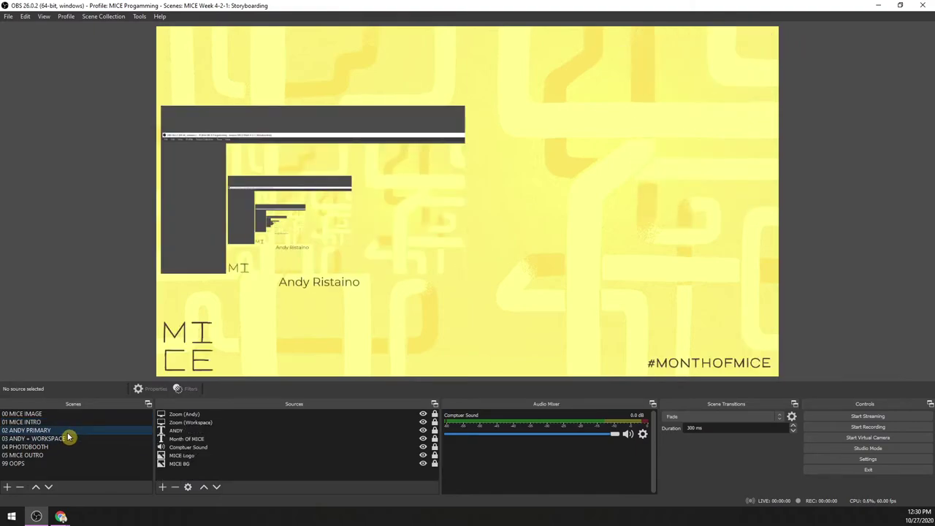
pyautogui.click(67, 446)
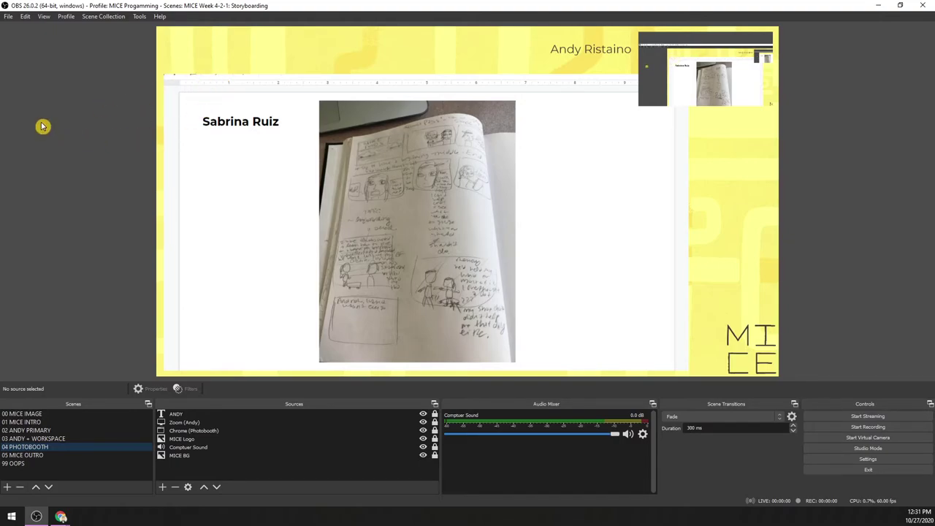
# Step: Load the MICE Week 4-1-3: Iron Cartoonist scene collection and enlarge the lower docks to fit the whole scene list
pyautogui.click(99, 17)
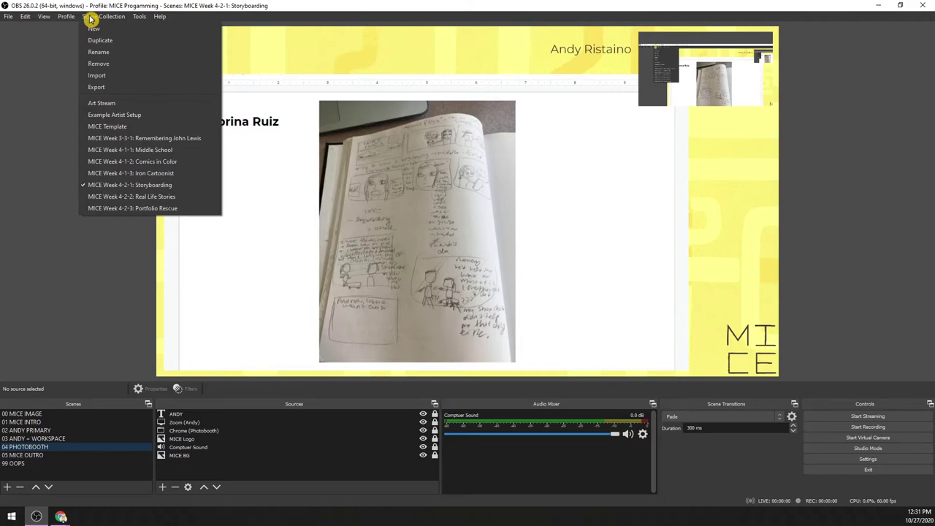
pyautogui.click(140, 178)
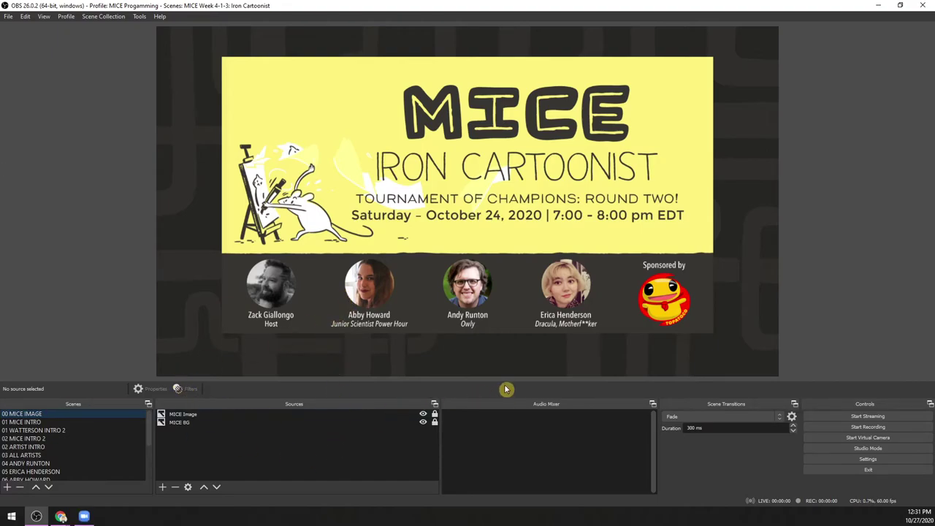
pyautogui.moveTo(516, 397); pyautogui.dragTo(550, 330)
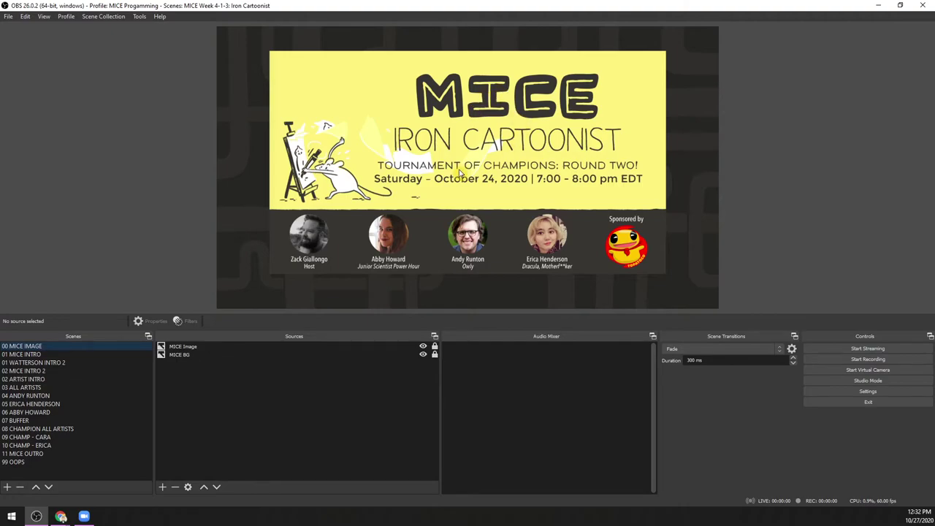
# Step: Preview the four intro scenes in order, from 01 MICE INTRO through 02 ARTIST INTRO
pyautogui.click(69, 354)
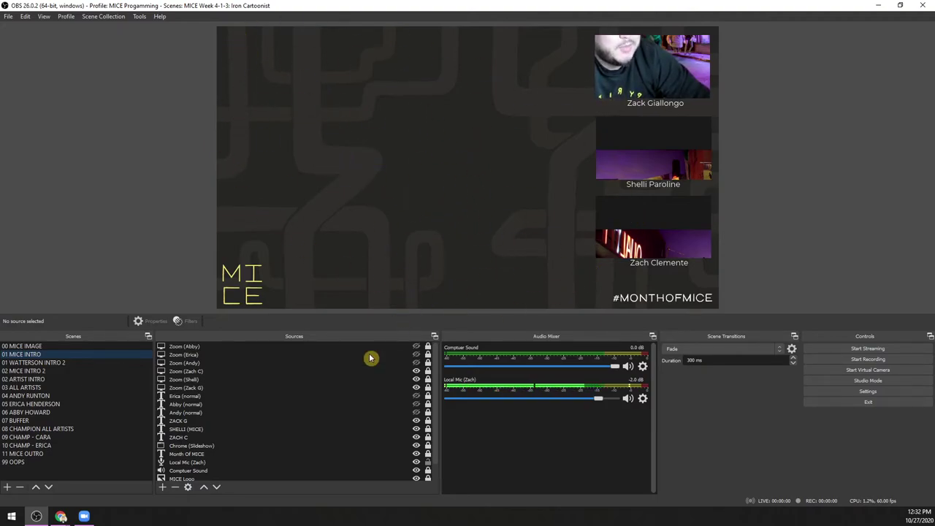
pyautogui.click(86, 367)
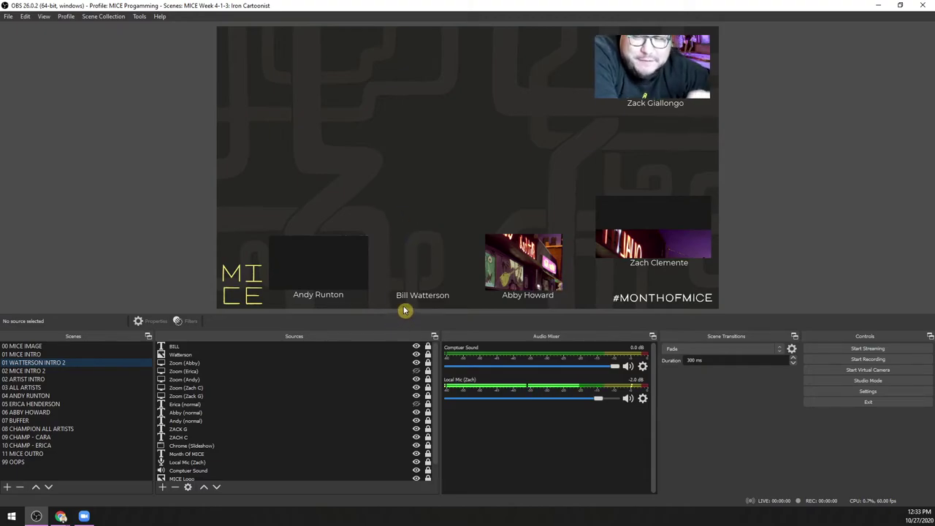
pyautogui.click(100, 371)
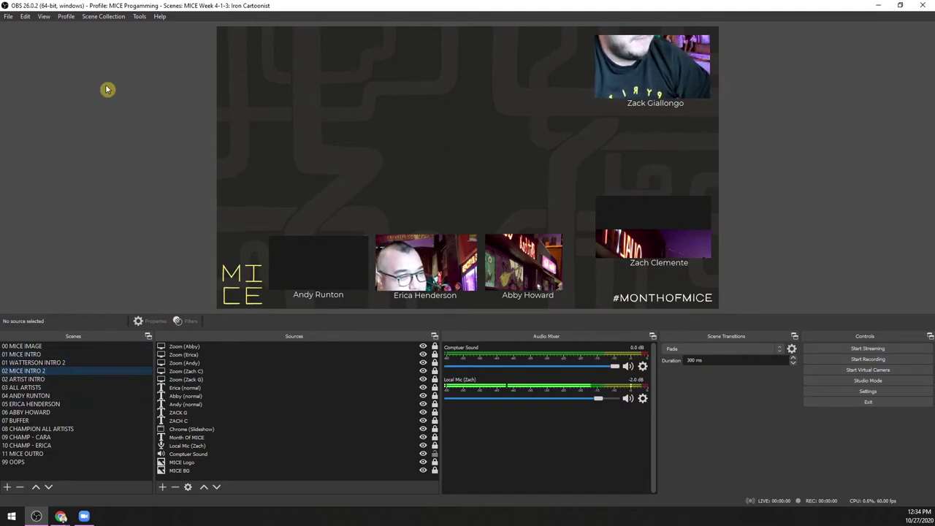
pyautogui.click(65, 379)
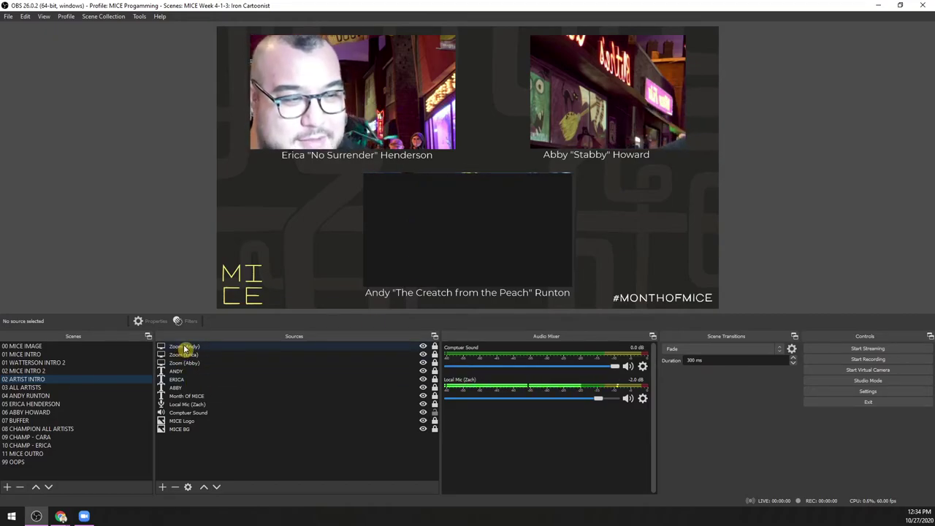
# Step: Show the 03 ALL ARTISTS scene, check the Zoom window briefly and select the scene's local microphone source
pyautogui.click(29, 388)
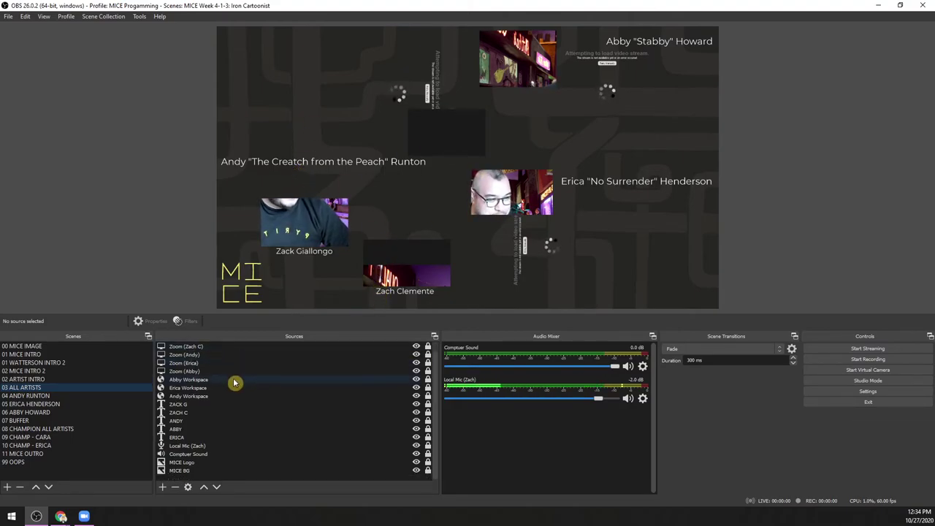
pyautogui.scroll(-1, 255, 472)
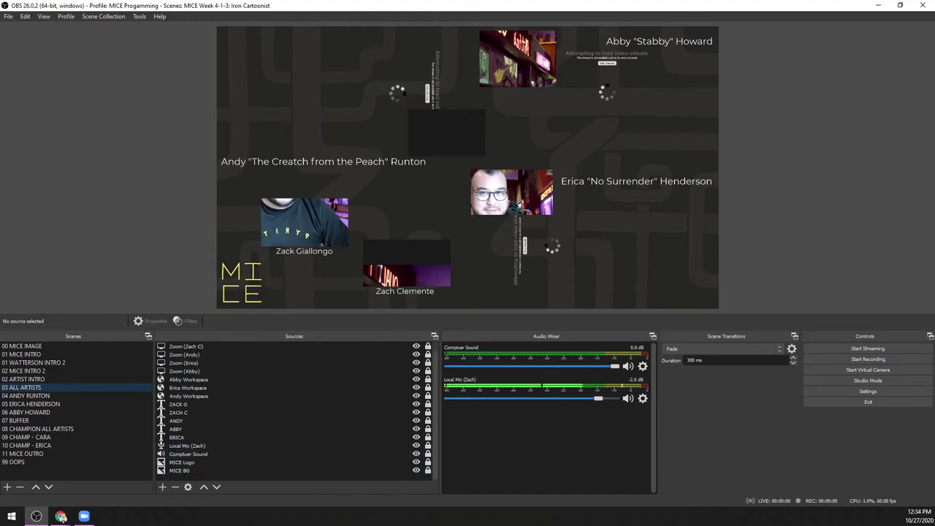
pyautogui.hotkey('alt', 'Tab')
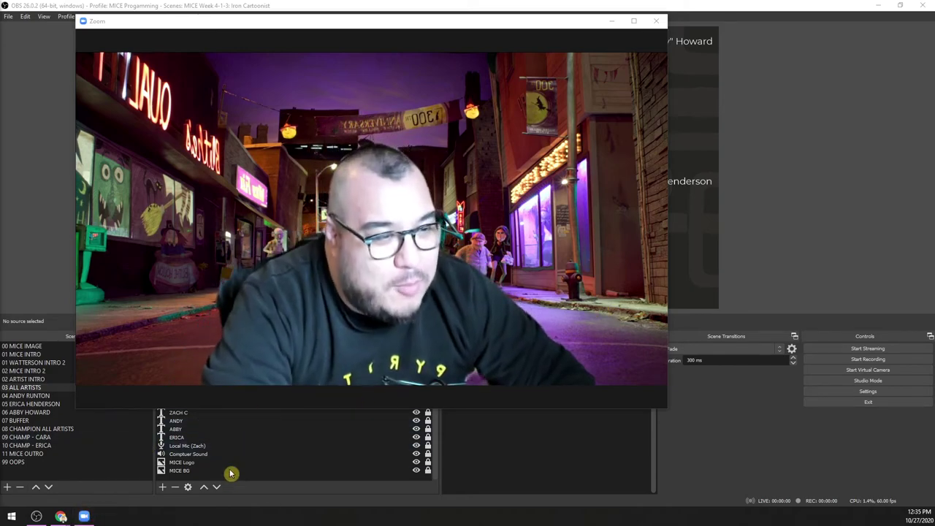
pyautogui.click(612, 20)
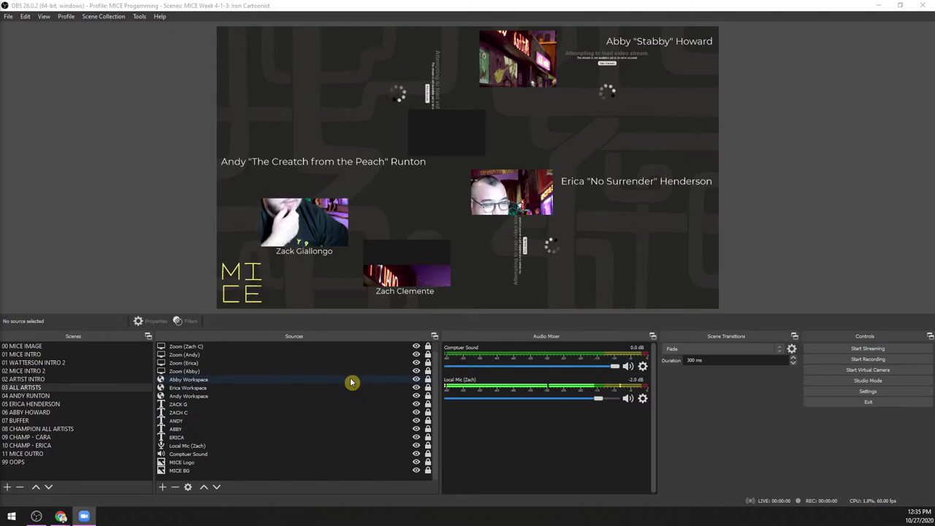
pyautogui.click(187, 446)
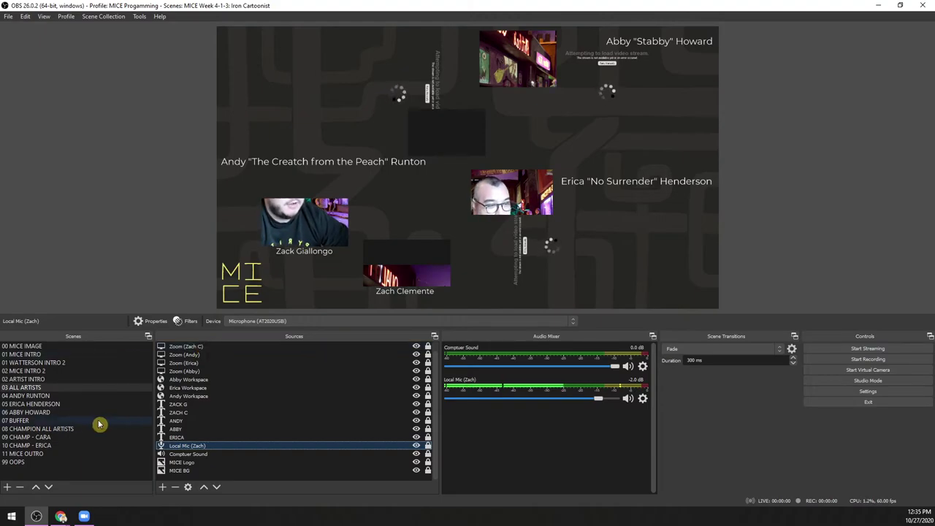
# Step: Preview the individual artist scenes 04, 05 and 06 with their workspace feeds
pyautogui.click(72, 396)
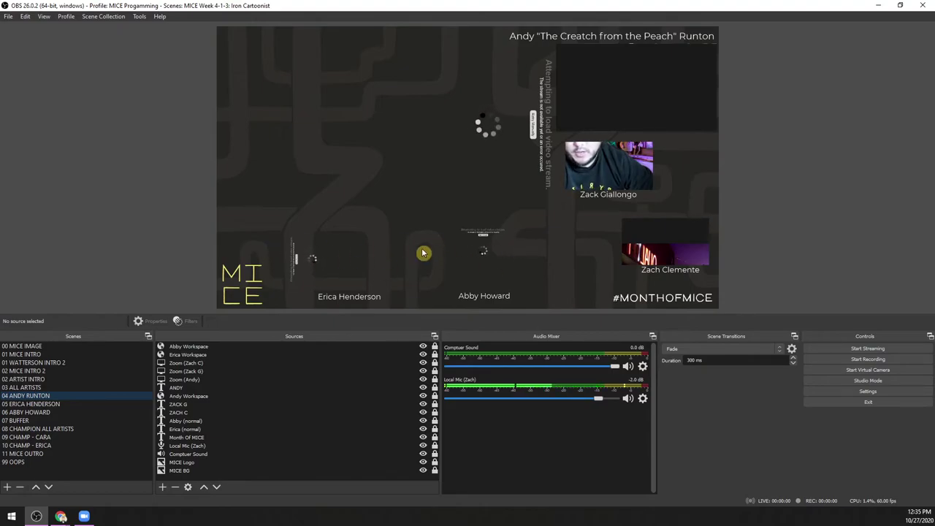
pyautogui.click(14, 404)
pyautogui.click(33, 413)
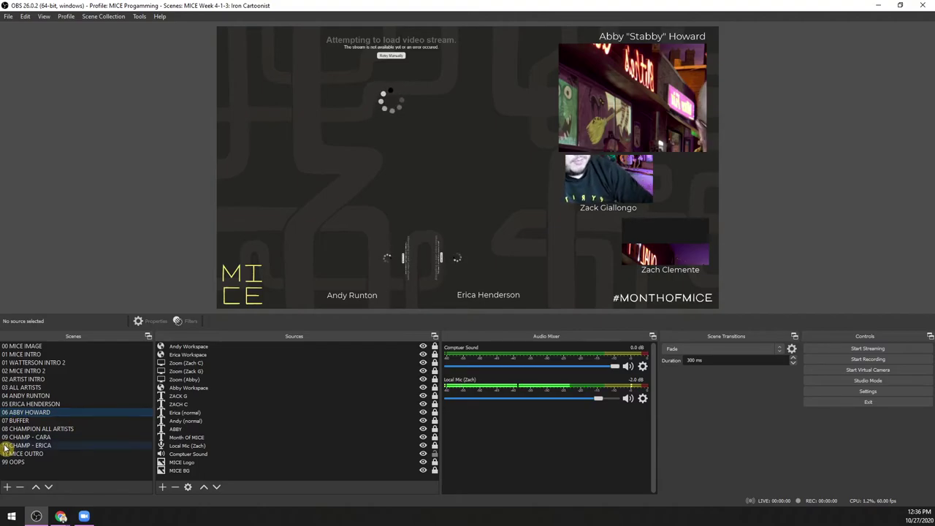
# Step: Compare the 08 CHAMPION ALL ARTISTS and 09 champion scenes and show the 07 BUFFER countdown scene
pyautogui.click(40, 430)
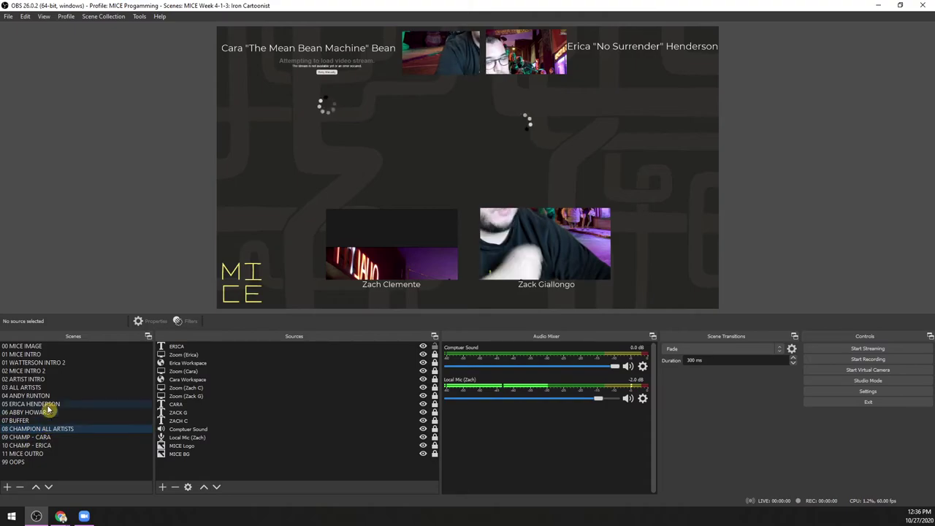
pyautogui.click(65, 438)
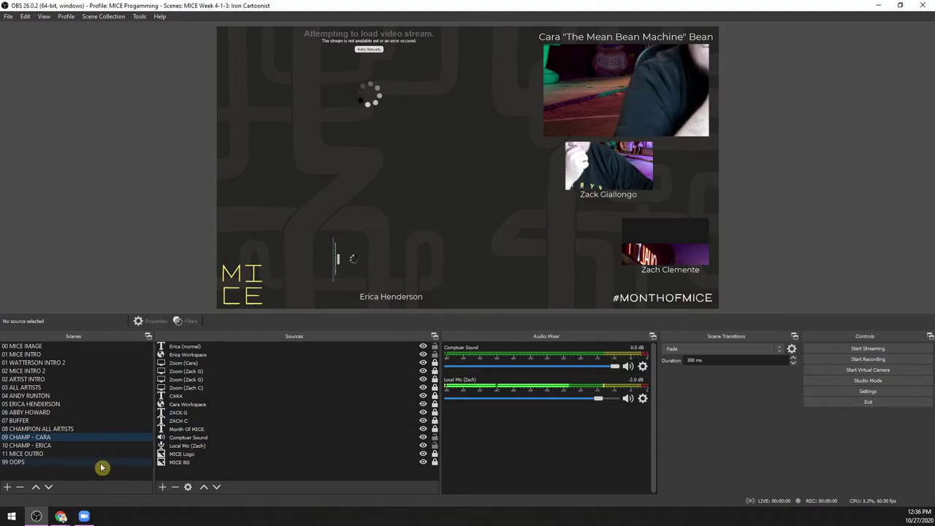
pyautogui.click(89, 429)
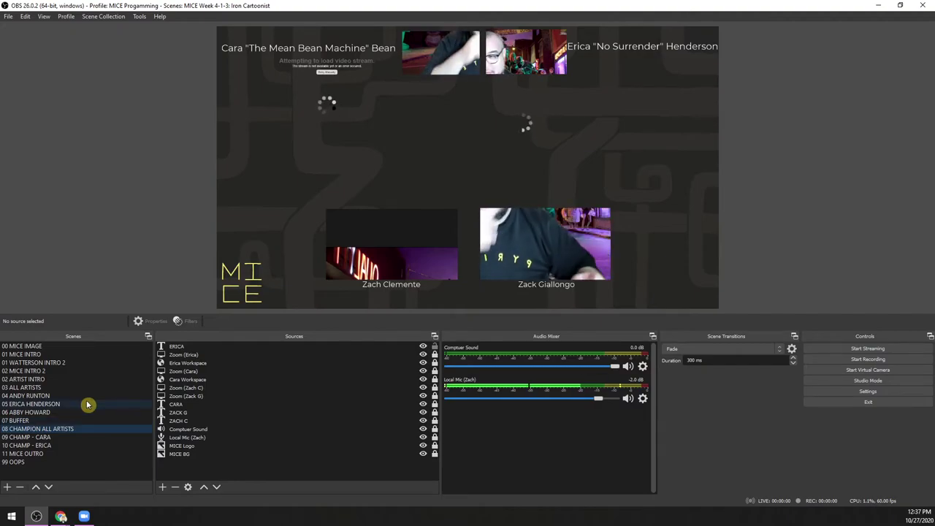
pyautogui.click(89, 420)
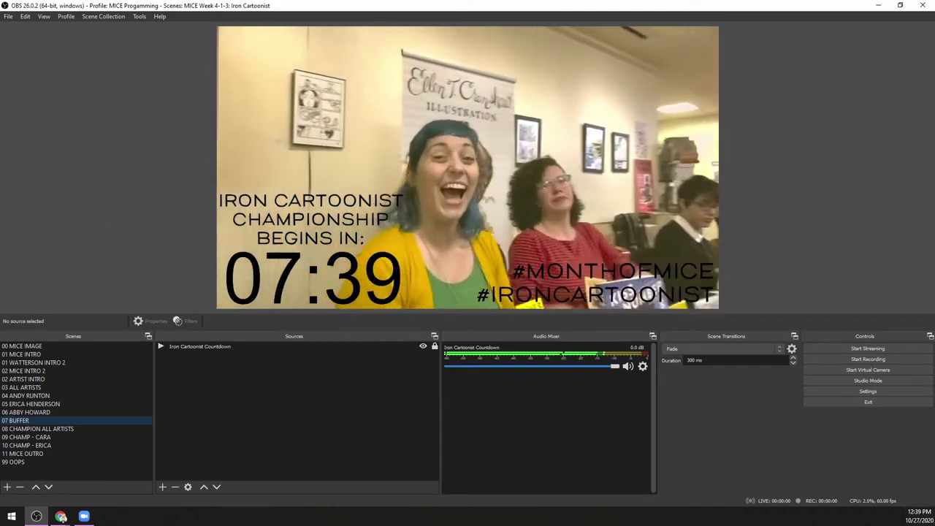
# Step: Switch to Chrome and stop sharing the docs.google.com tab to OBS.Ninja
pyautogui.hotkey('alt', 'Tab')
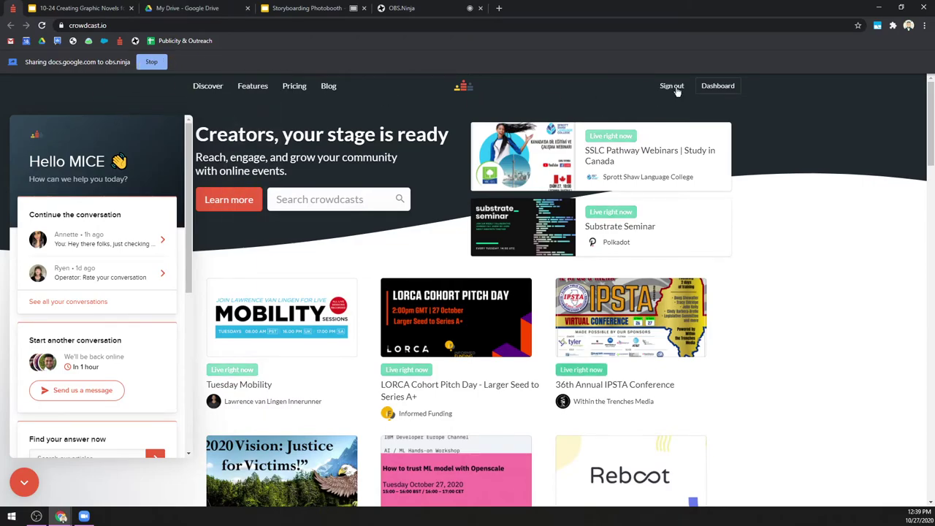
pyautogui.click(152, 62)
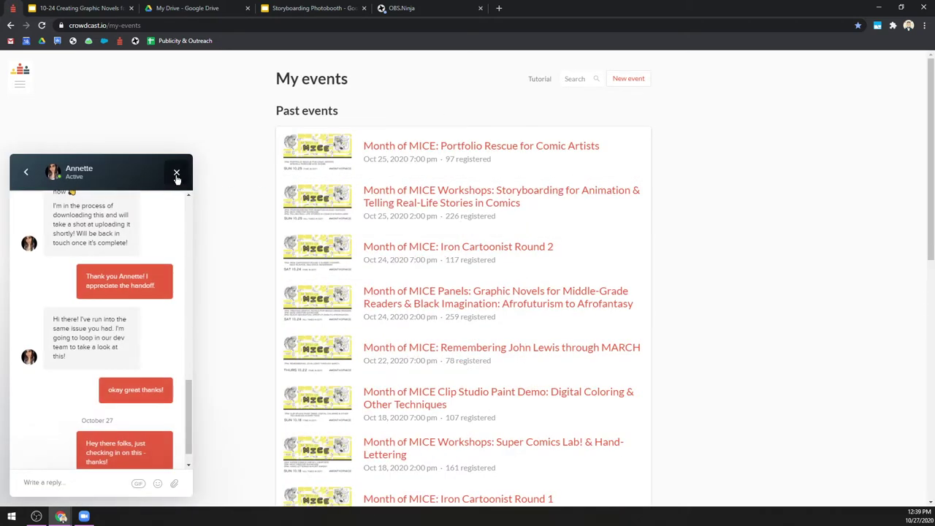
# Step: Close the Crowdcast support chat and view the Storyboarding for Animation session in the Month of MICE Workshops event's schedule
pyautogui.click(176, 172)
pyautogui.click(510, 203)
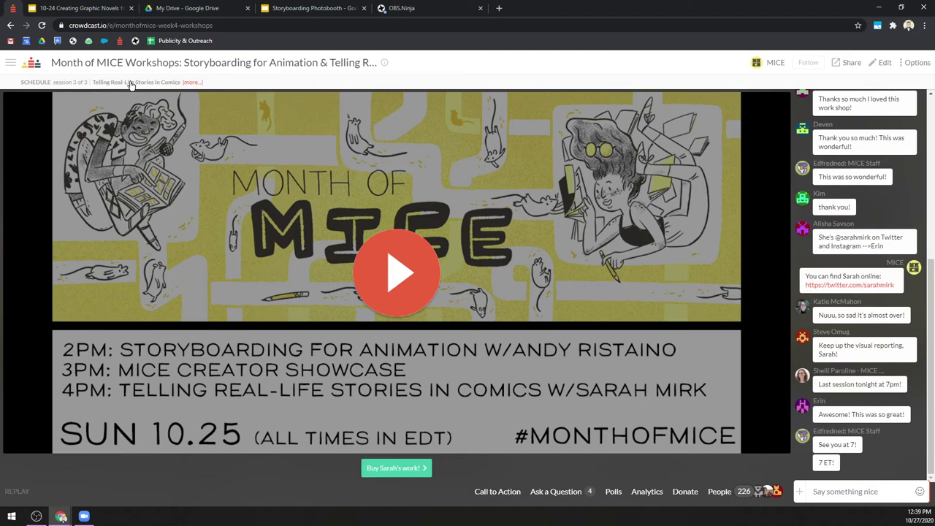
pyautogui.click(131, 85)
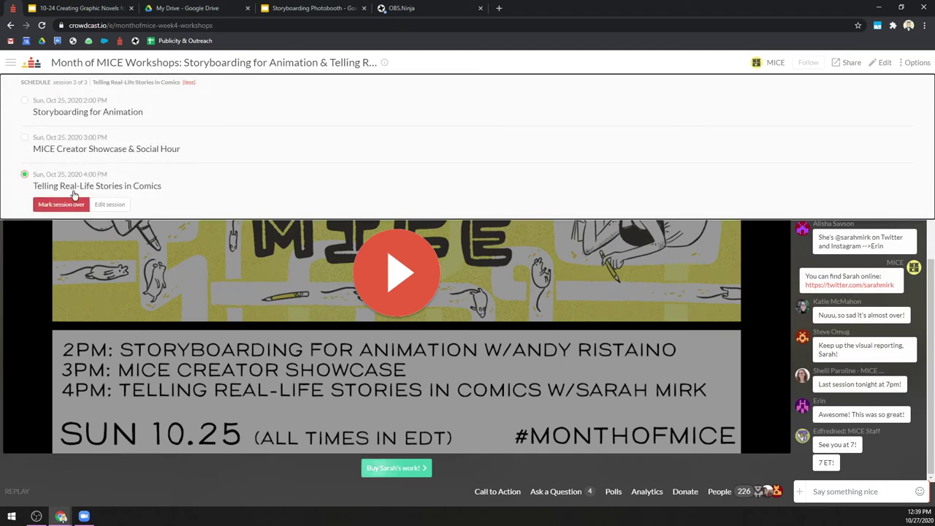
pyautogui.click(73, 101)
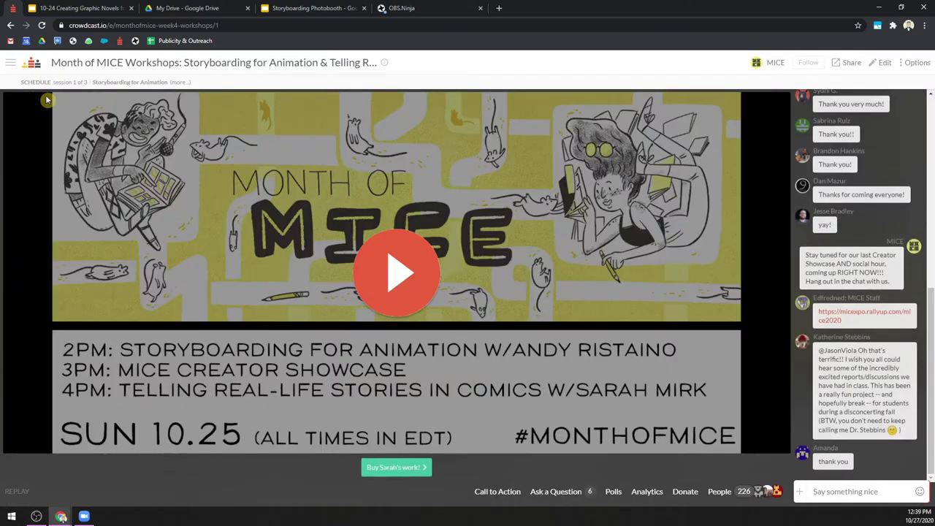
pyautogui.click(180, 82)
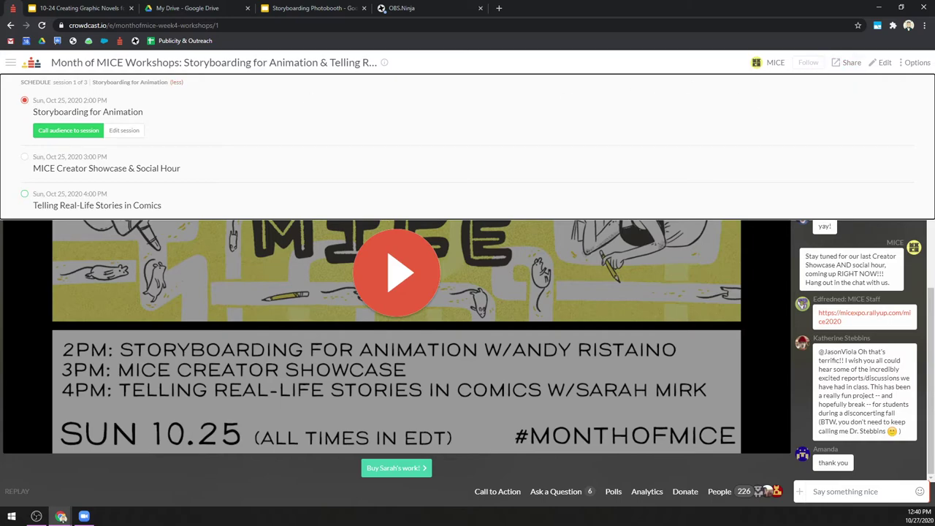
# Step: Return to OBS and restart the 07 BUFFER countdown by switching to it from scenes 06 and 08
pyautogui.click(879, 7)
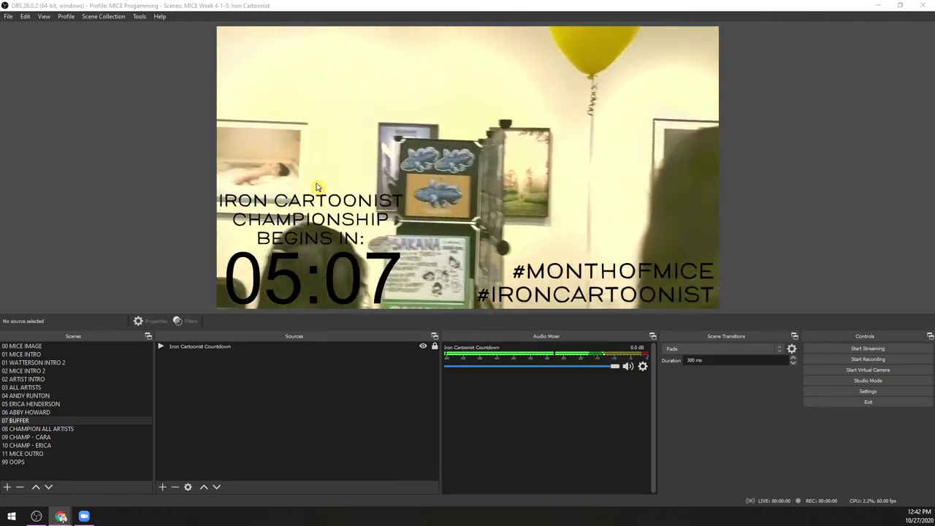
pyautogui.click(42, 414)
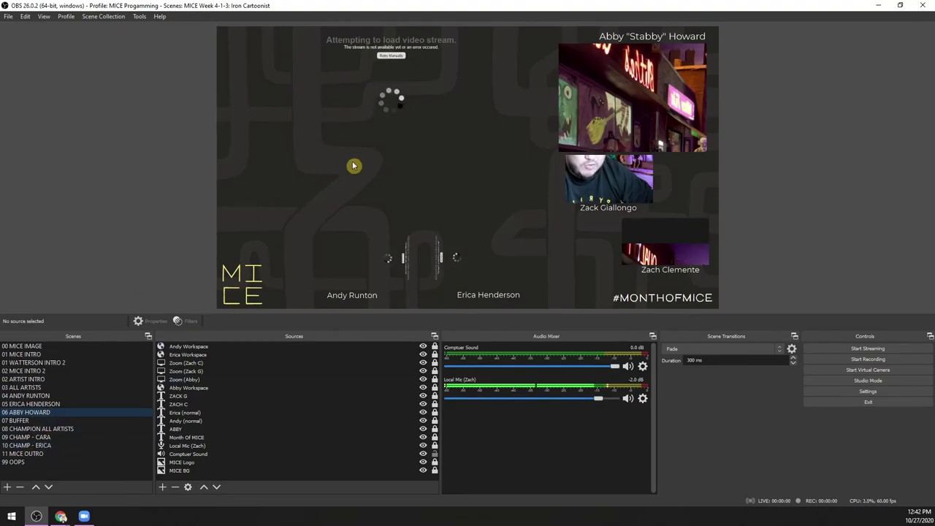
pyautogui.click(92, 421)
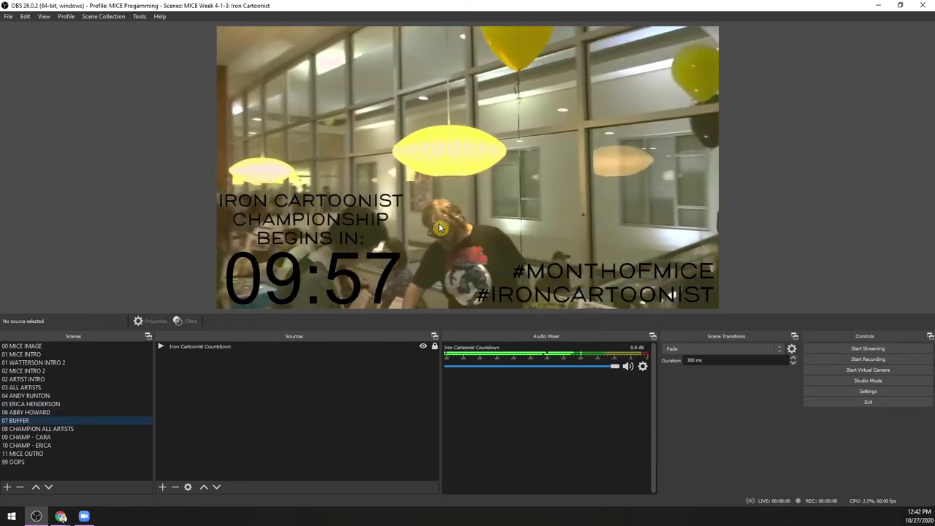
pyautogui.click(46, 430)
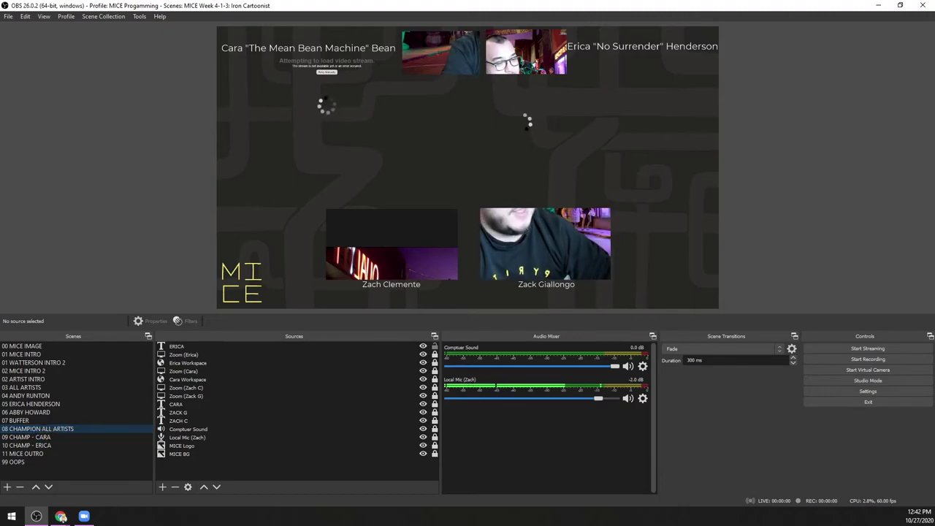
pyautogui.click(45, 422)
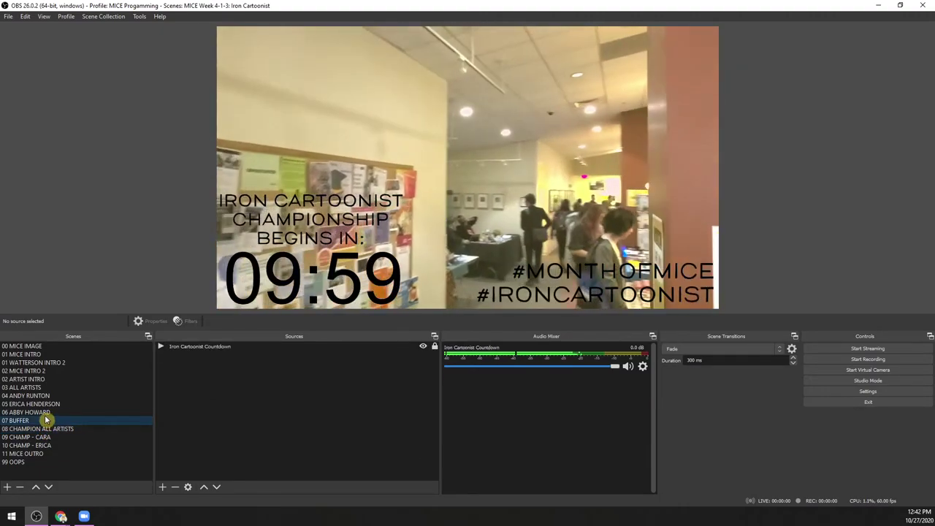
# Step: Preview scenes 09 and 11 MICE OUTRO in Studio Mode, and turn Studio Mode off to show 11 MICE OUTRO
pyautogui.click(863, 380)
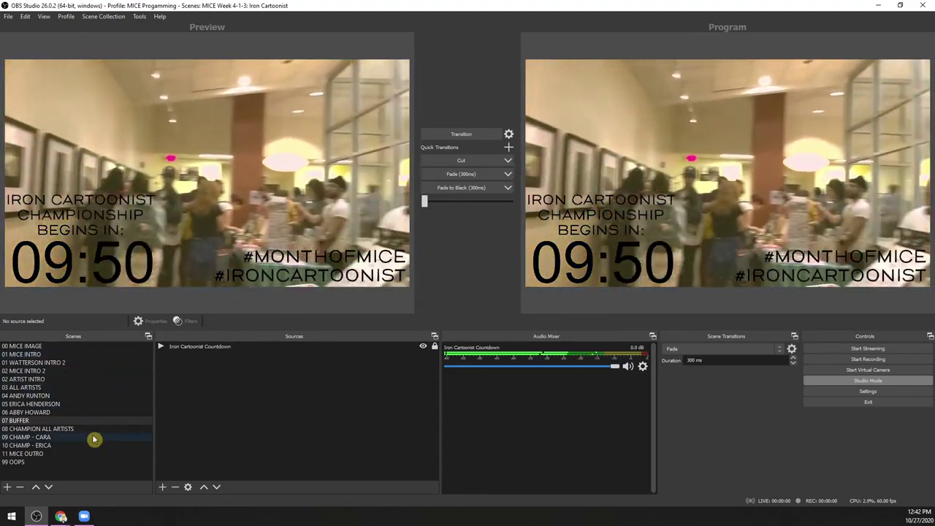
pyautogui.click(94, 437)
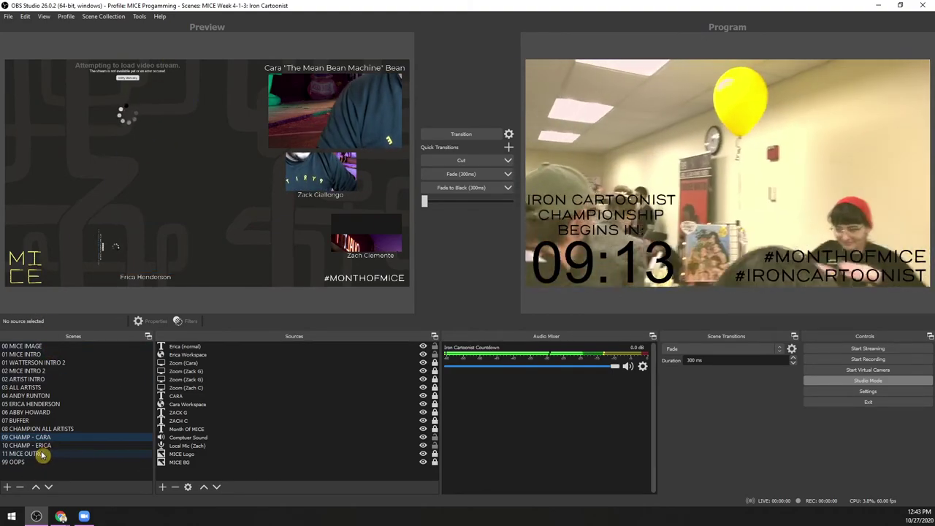
pyautogui.click(41, 453)
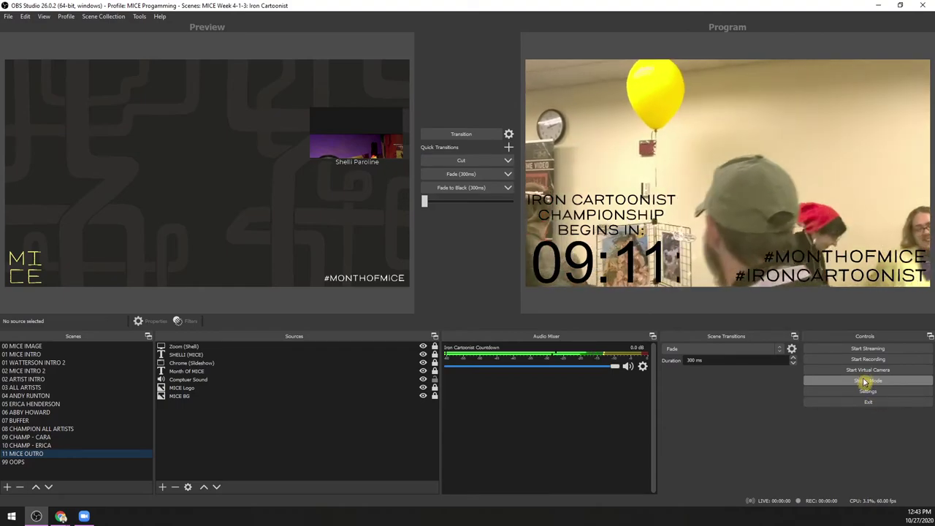
pyautogui.click(867, 380)
pyautogui.click(29, 455)
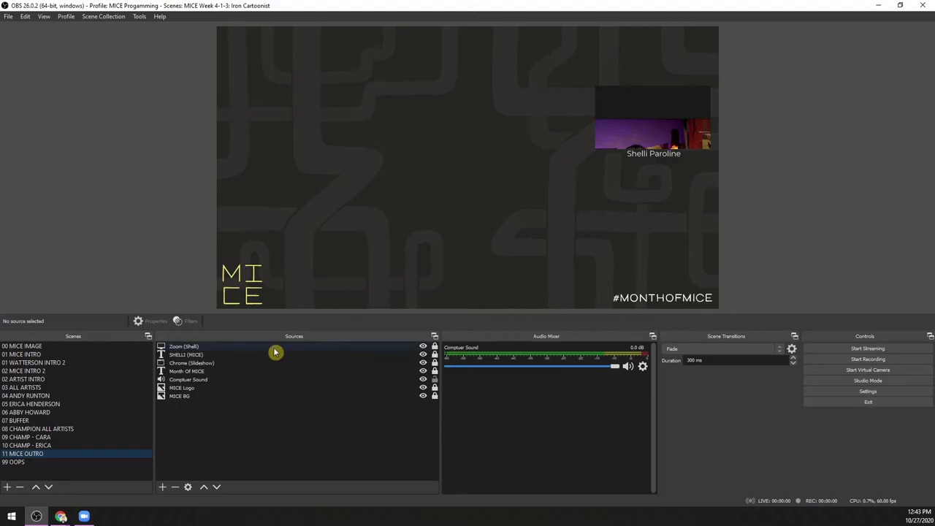
# Step: Switch to the 00 MICE IMAGE scene and bring up the Zoom Meeting window
pyautogui.click(35, 346)
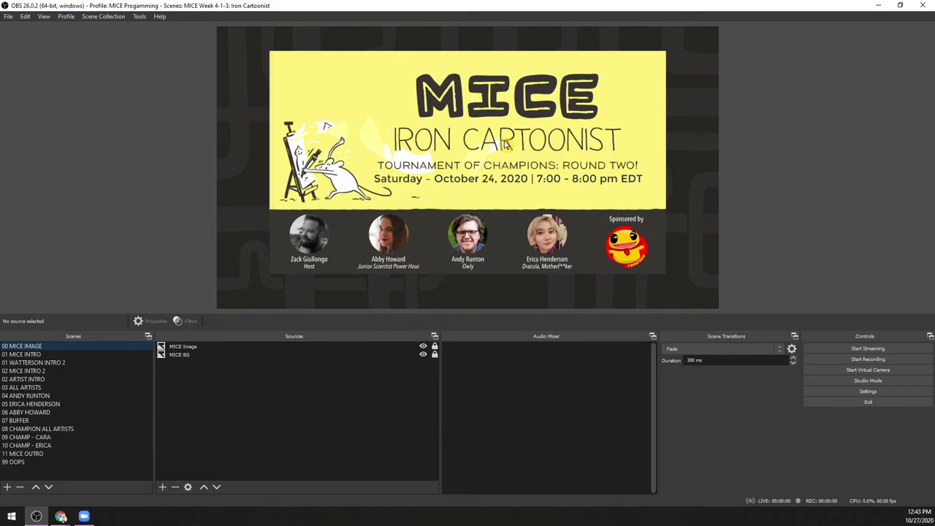
pyautogui.click(108, 280)
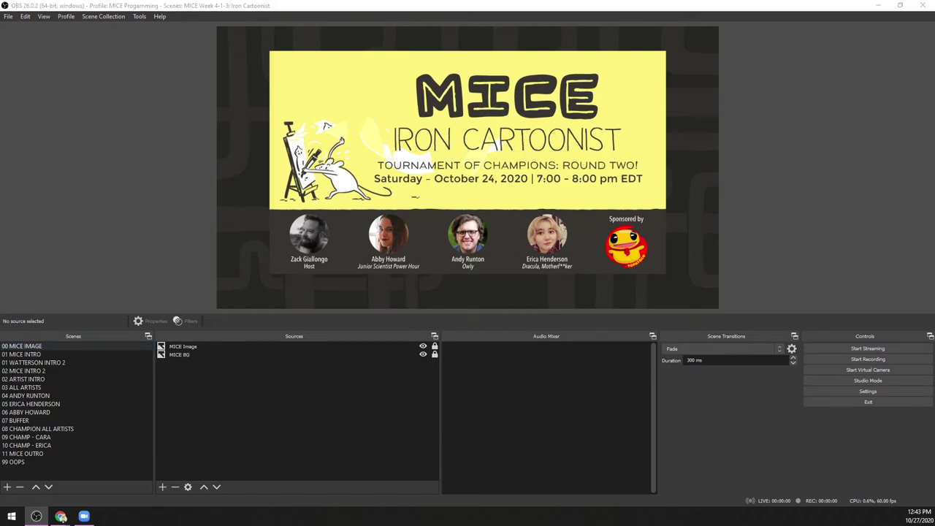
pyautogui.click(84, 515)
pyautogui.click(84, 515)
pyautogui.moveTo(906, 202); pyautogui.dragTo(934, 234)
pyautogui.click(495, 390)
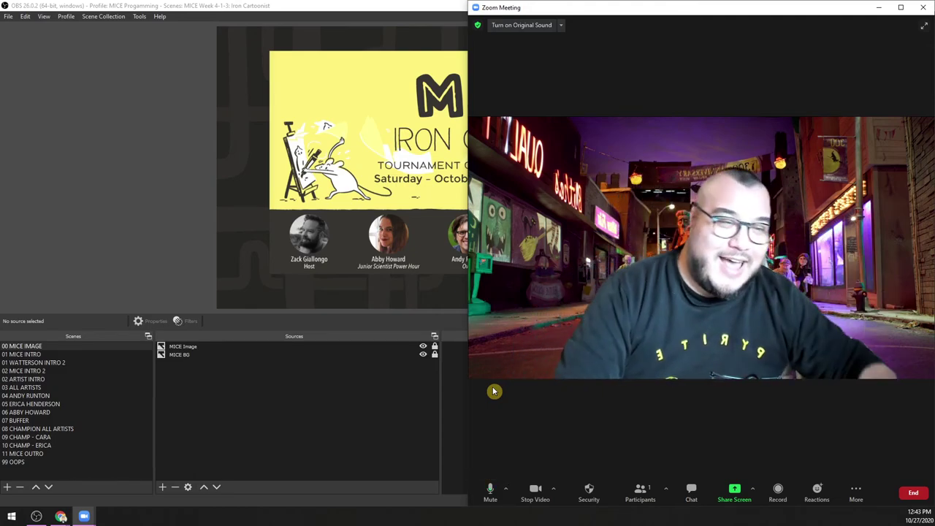
# Step: Show the 01 MICE INTRO scene with the Zoom Meeting window brought up again so its video feeds the scene
pyautogui.click(29, 356)
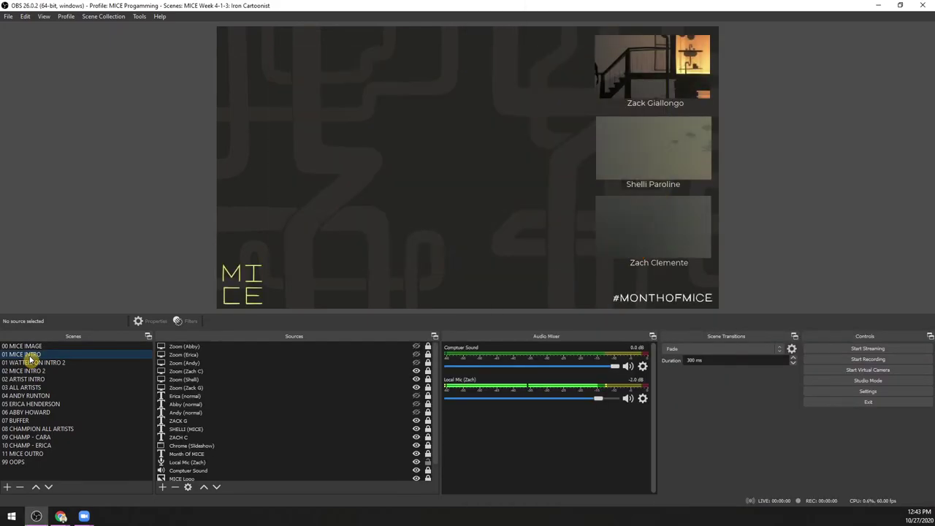
pyautogui.moveTo(84, 515)
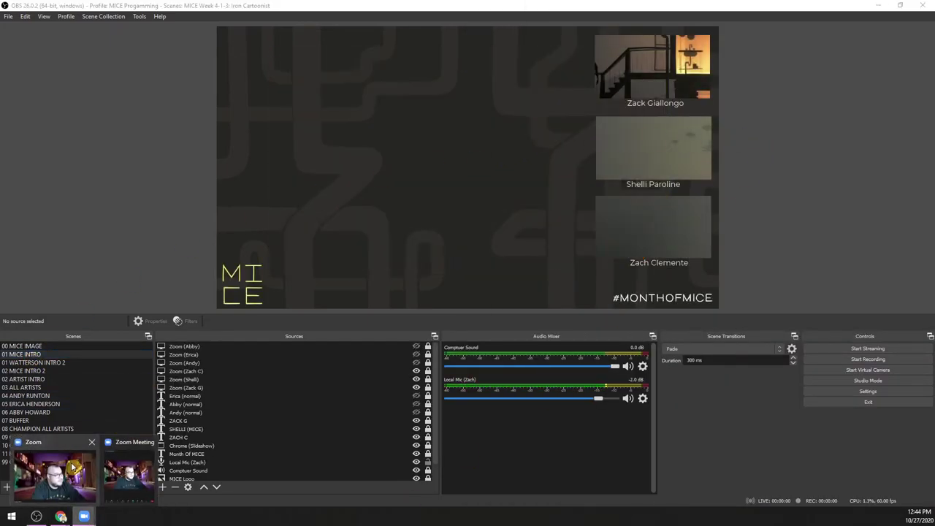
pyautogui.click(128, 473)
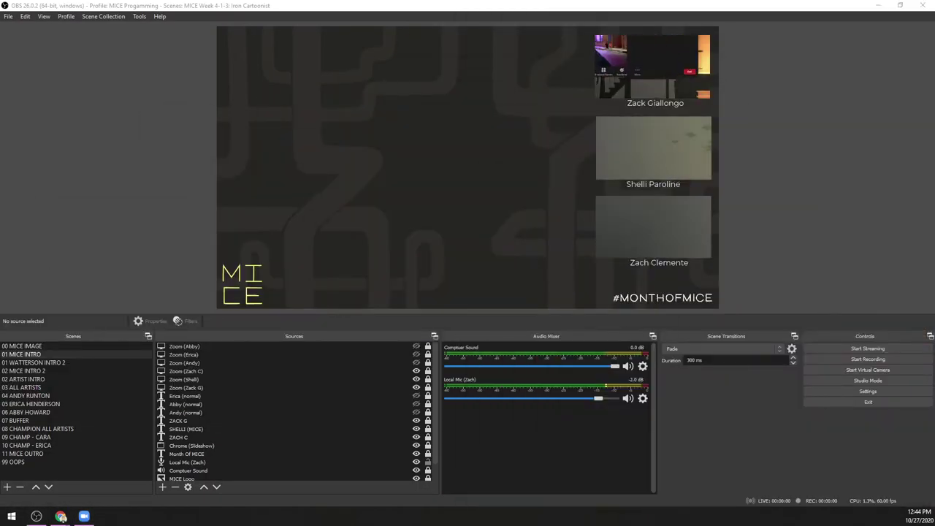
pyautogui.click(46, 347)
pyautogui.click(55, 354)
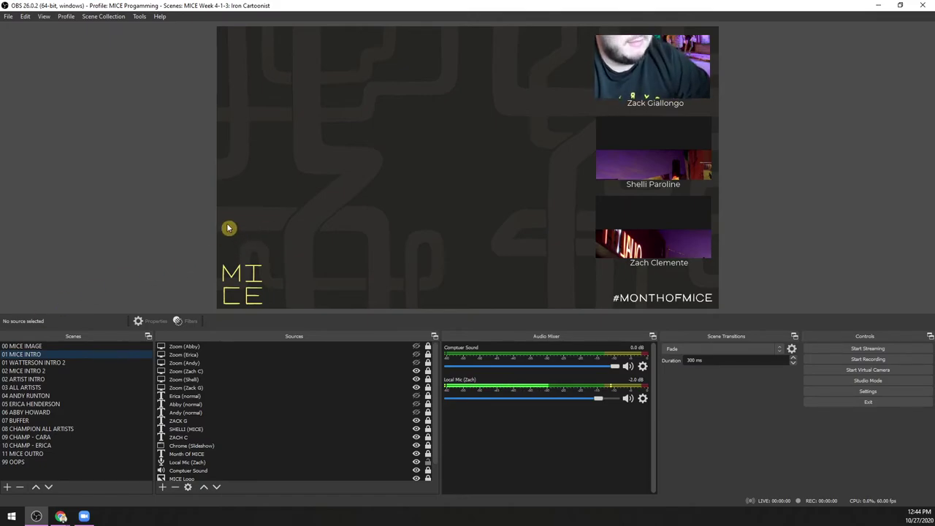
# Step: Cut from the intro to 00 MICE IMAGE, show the 99 OOPS technical difficulties scene, and return to 00 MICE IMAGE
pyautogui.click(134, 346)
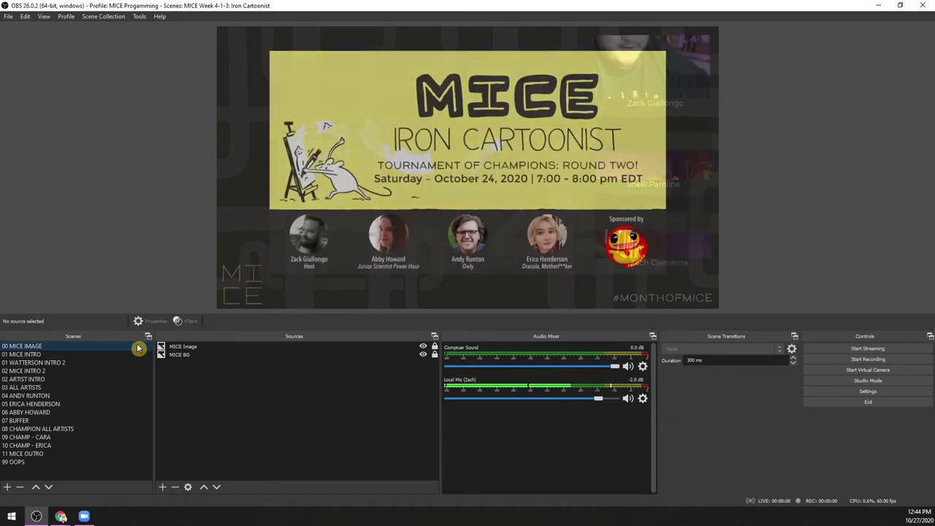
pyautogui.click(25, 462)
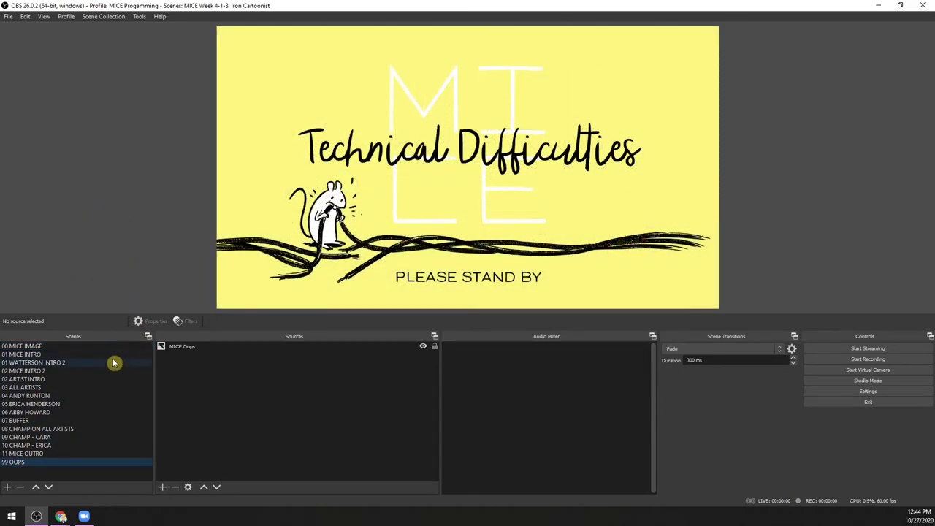
pyautogui.click(116, 344)
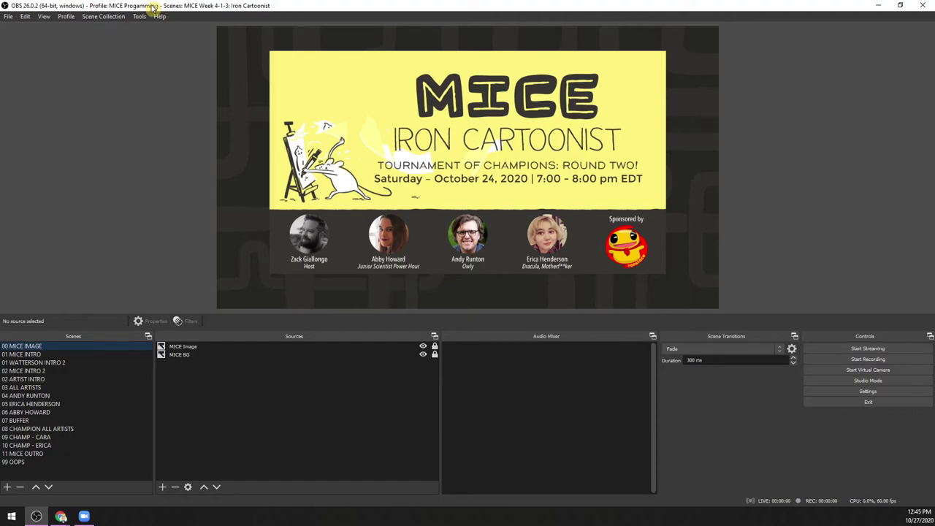
# Step: Open the windowed Multiview, enlarge it to show all scenes clearly, and reposition it over the OBS window
pyautogui.click(44, 19)
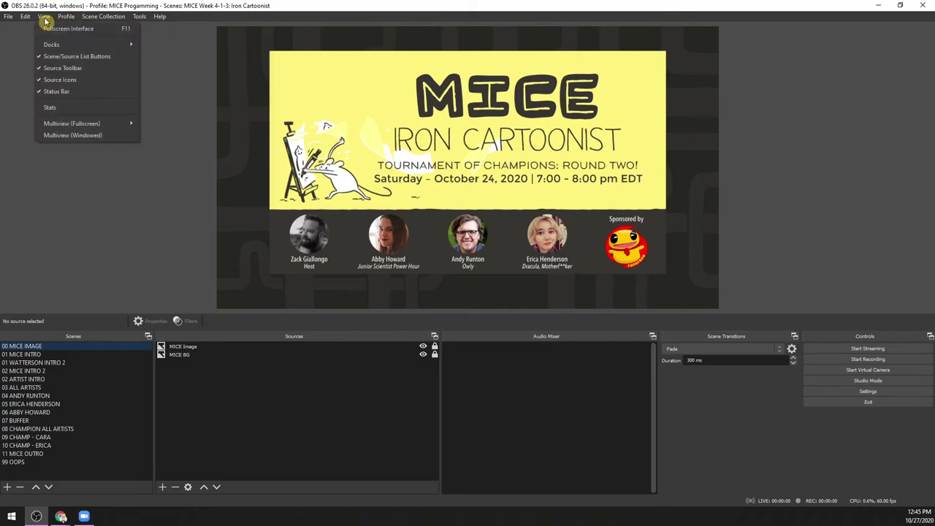
pyautogui.click(83, 141)
pyautogui.moveTo(412, 176); pyautogui.dragTo(144, 57)
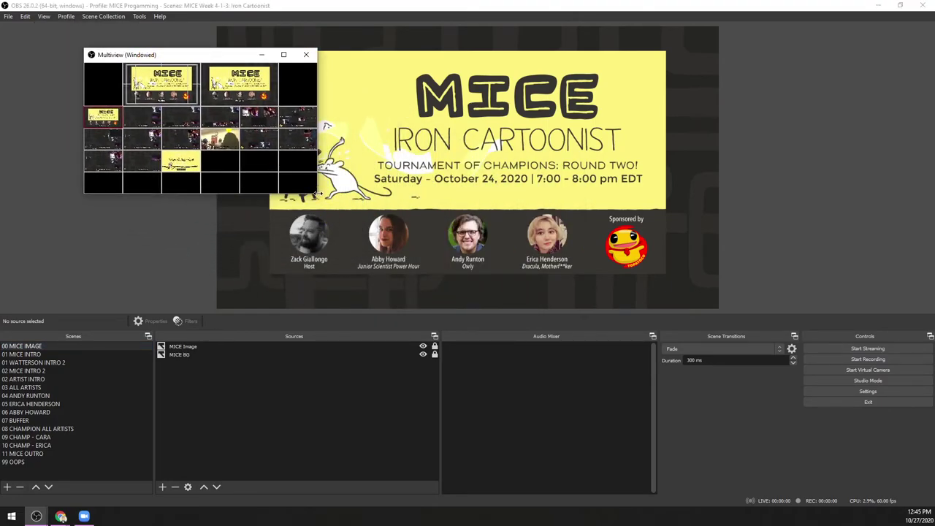
pyautogui.moveTo(316, 194); pyautogui.dragTo(779, 454)
pyautogui.moveTo(401, 66); pyautogui.dragTo(535, 87)
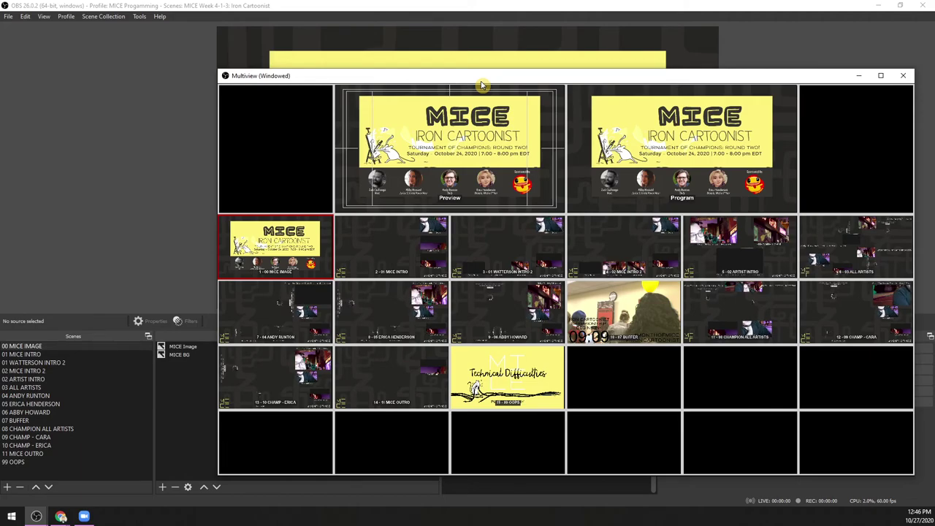
# Step: Switch scenes from the Multiview through the intro scenes, 03 ALL ARTISTS and 02 ARTIST INTRO, ending on 02 MICE INTRO 2 in the main OBS window
pyautogui.click(409, 260)
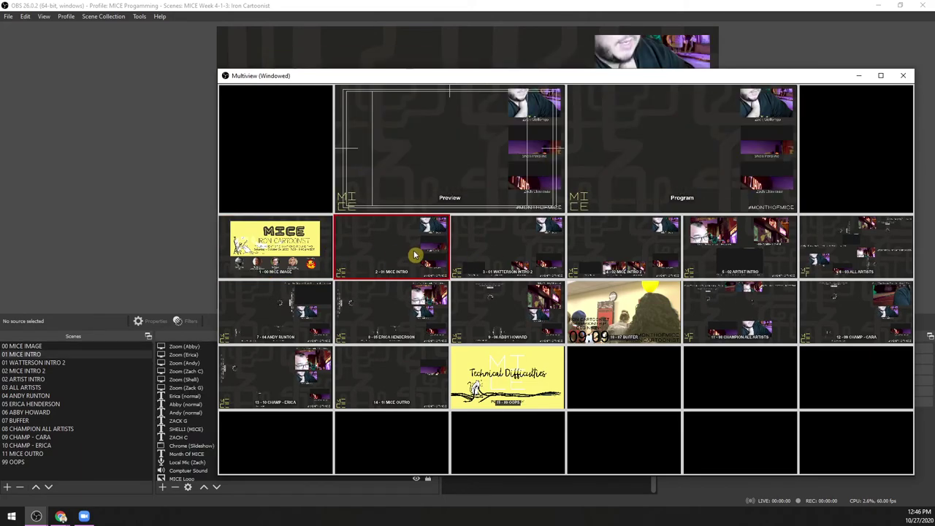
pyautogui.click(511, 256)
pyautogui.click(598, 262)
pyautogui.click(851, 254)
pyautogui.click(735, 268)
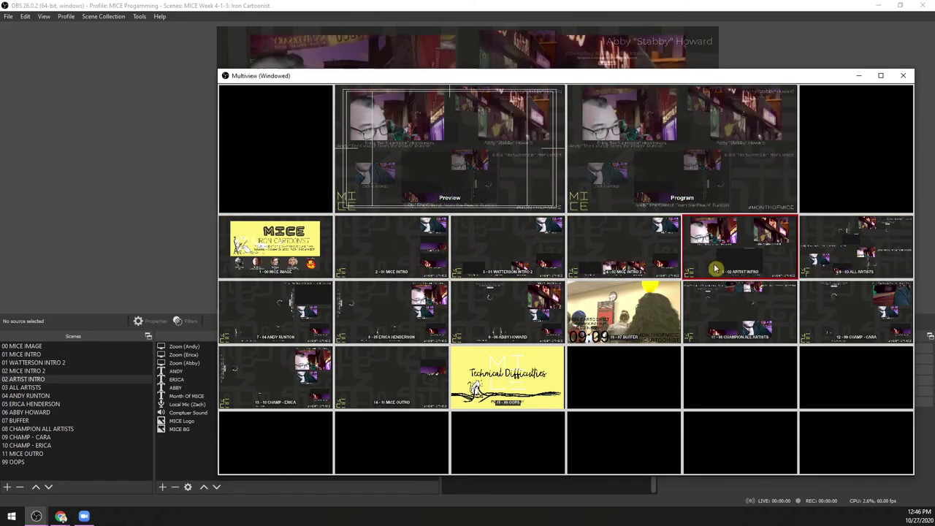
pyautogui.click(620, 263)
pyautogui.click(428, 252)
pyautogui.click(643, 261)
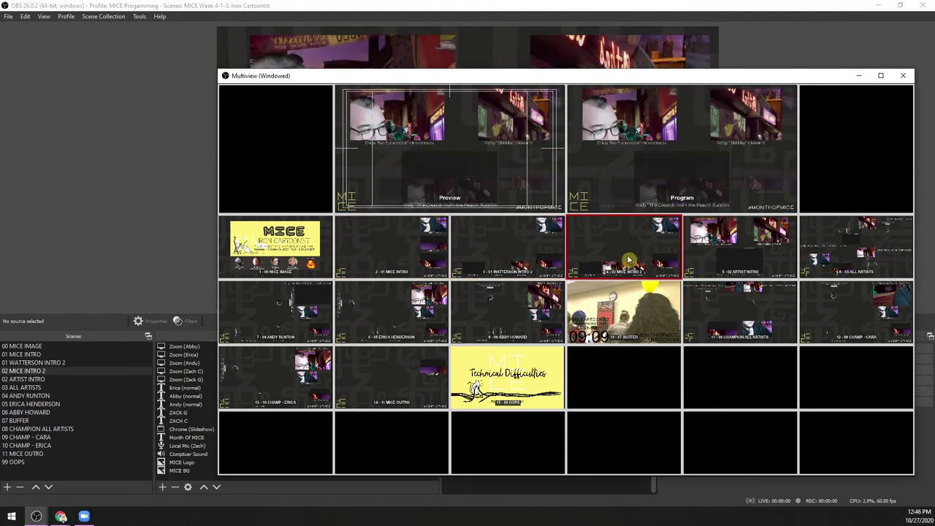
pyautogui.moveTo(465, 77); pyautogui.dragTo(415, 122)
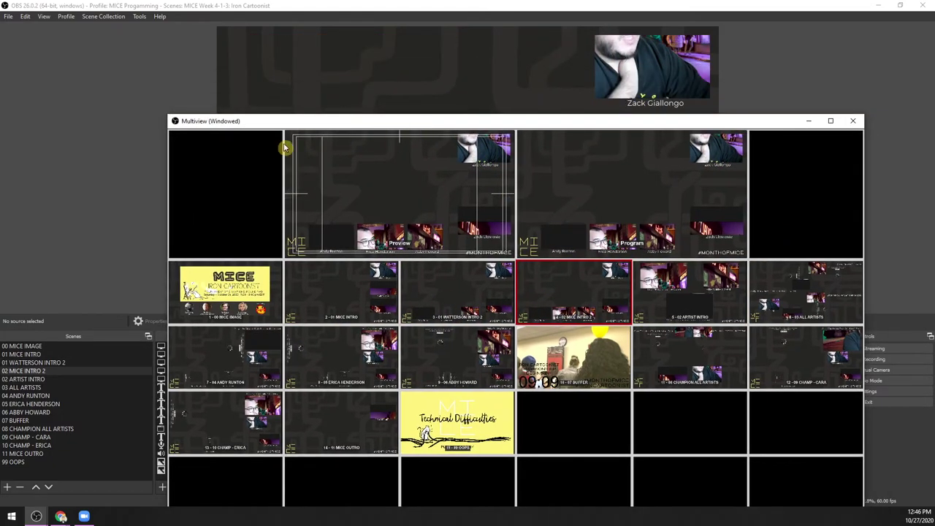
pyautogui.click(237, 7)
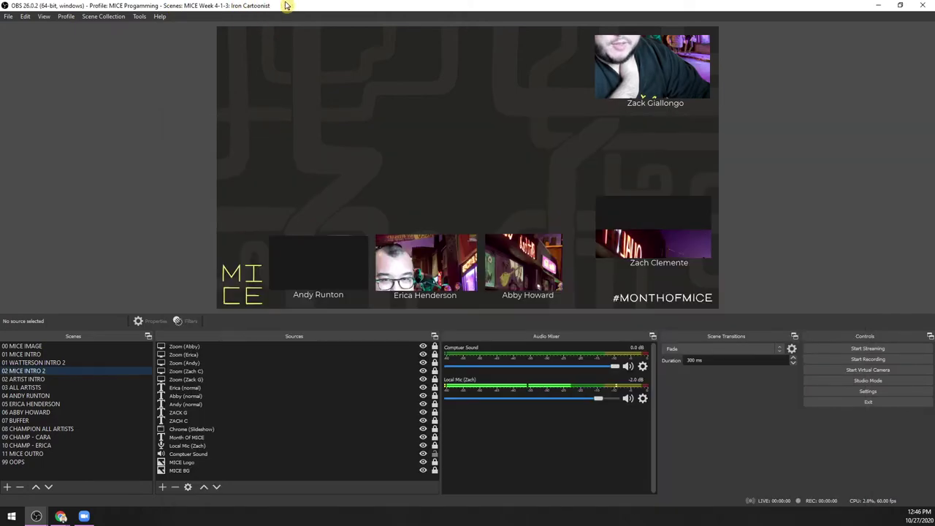
# Step: Switch to Chrome, close the OBS.Ninja page by leaving the site, and show the 10-24 Creating Graphic Novels for Middle Grade Readers slides
pyautogui.moveTo(60, 517)
pyautogui.click(153, 478)
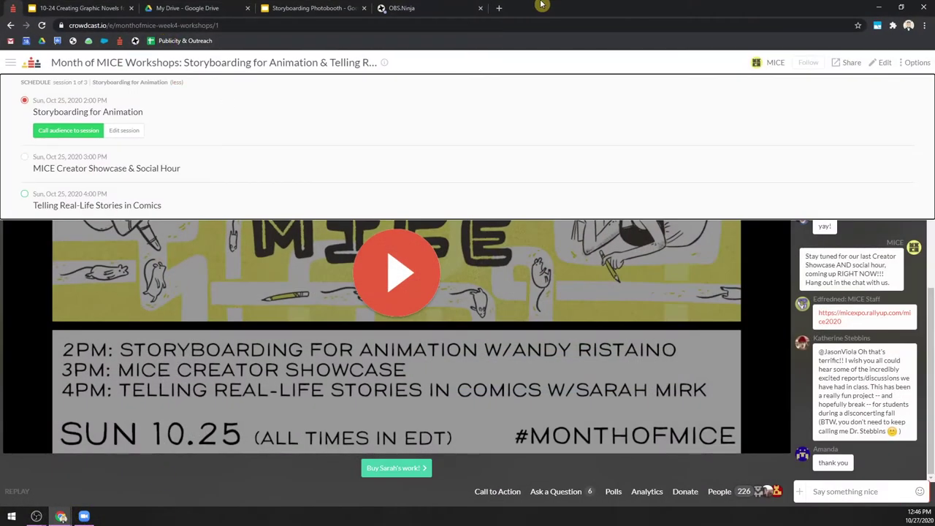
pyautogui.click(398, 8)
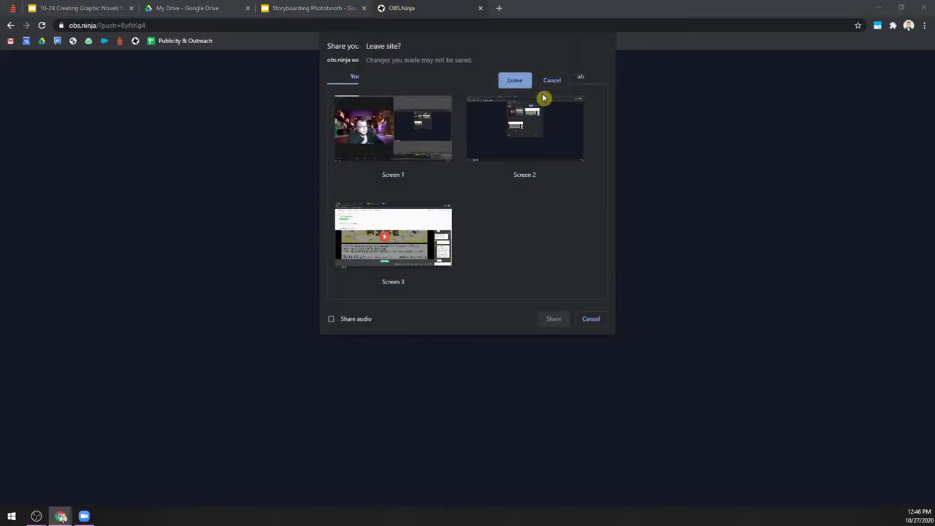
pyautogui.click(514, 80)
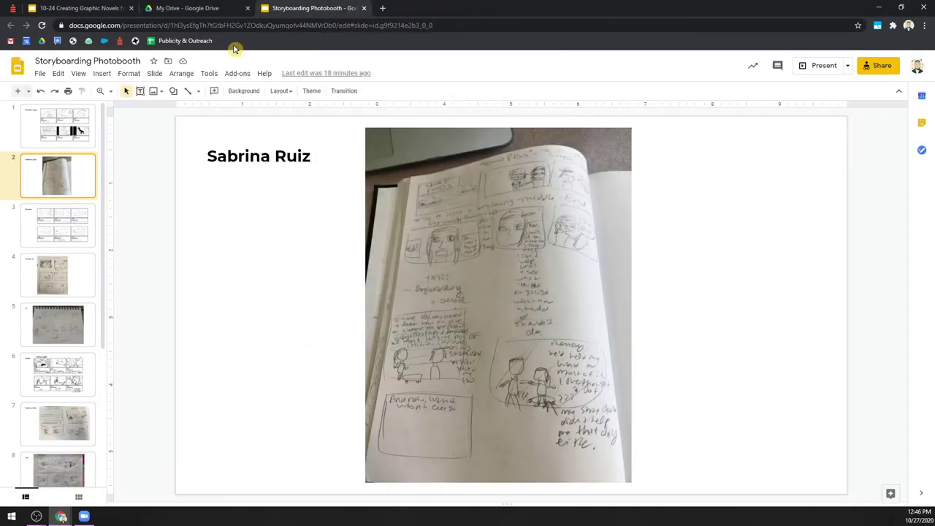
pyautogui.click(107, 10)
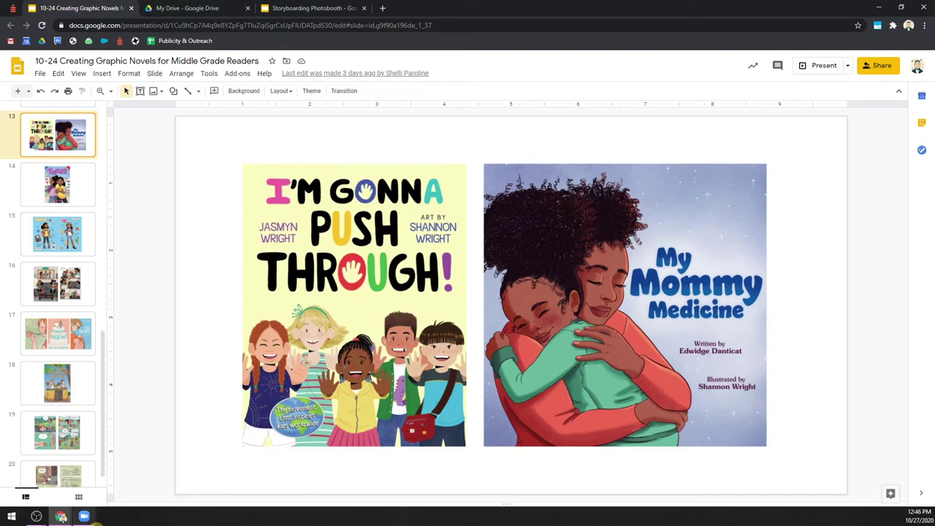
# Step: Place the Multiview window over the slides and use it to switch to 02 ARTIST INTRO and 03 ALL ARTISTS
pyautogui.click(159, 468)
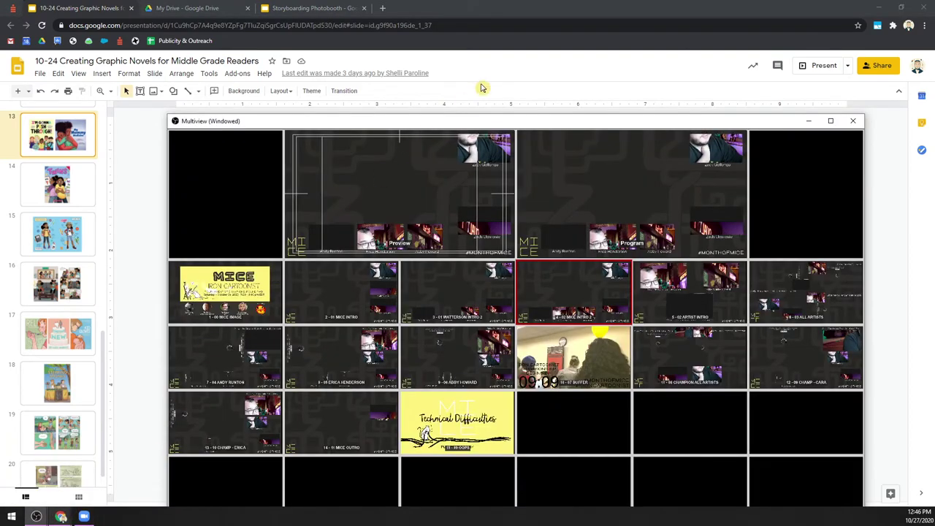
pyautogui.moveTo(416, 121); pyautogui.dragTo(349, 57)
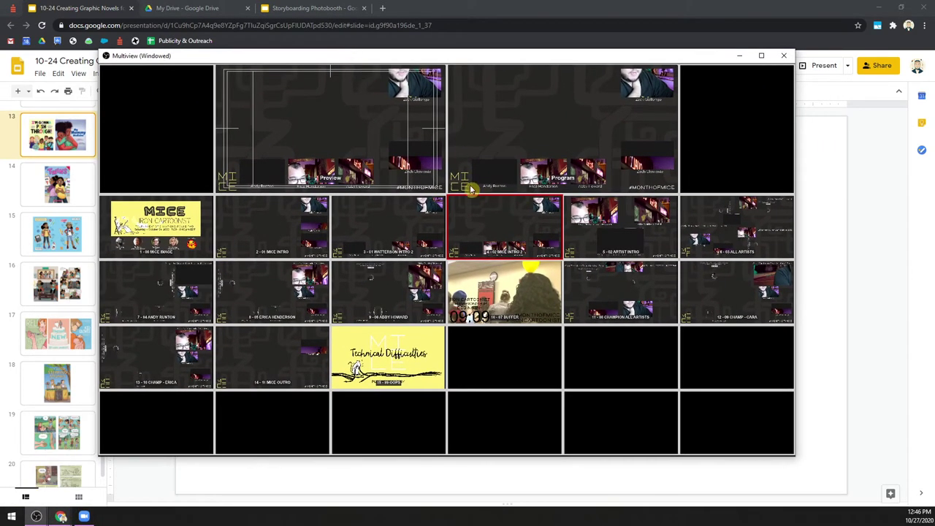
pyautogui.click(588, 226)
pyautogui.click(714, 234)
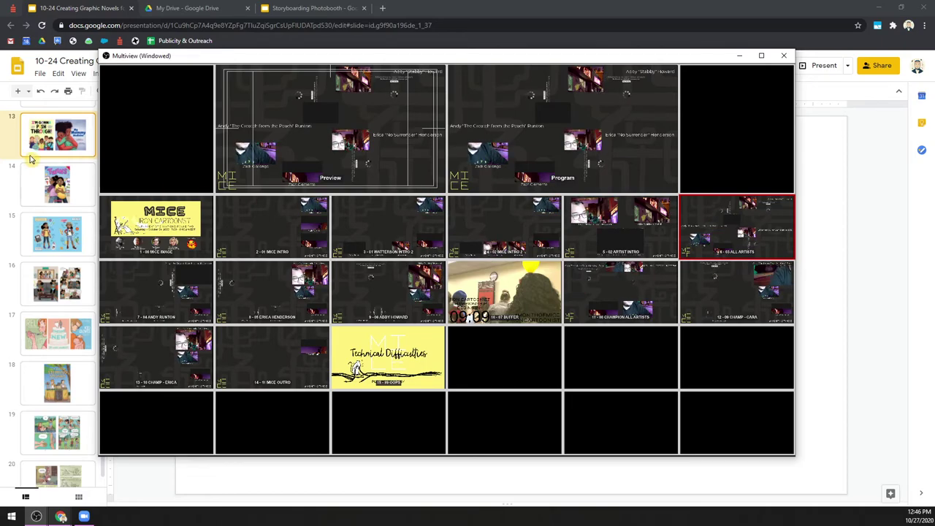
# Step: Return the Creating Graphic Novels presentation to its first slide, the Month of MICE title slide
pyautogui.click(71, 130)
pyautogui.press('Up')
pyautogui.press('Up')
pyautogui.press('Up')
pyautogui.press('Up')
pyautogui.press('Up')
pyautogui.press('Up')
pyautogui.press('Up')
pyautogui.press('Up')
pyautogui.press('Up')
pyautogui.press('Up')
pyautogui.press('Up')
pyautogui.press('Up')
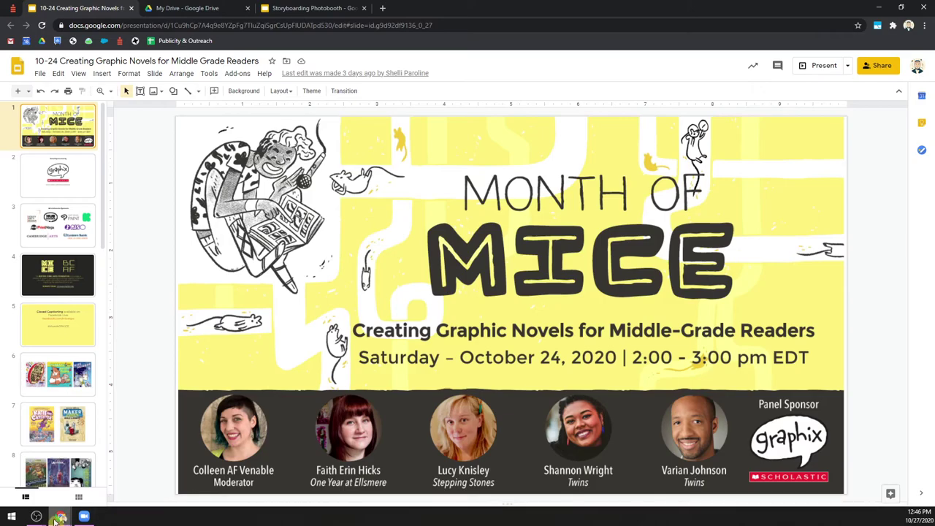
# Step: Bring up the Multiview window again, close it, and return to the main OBS window
pyautogui.click(58, 517)
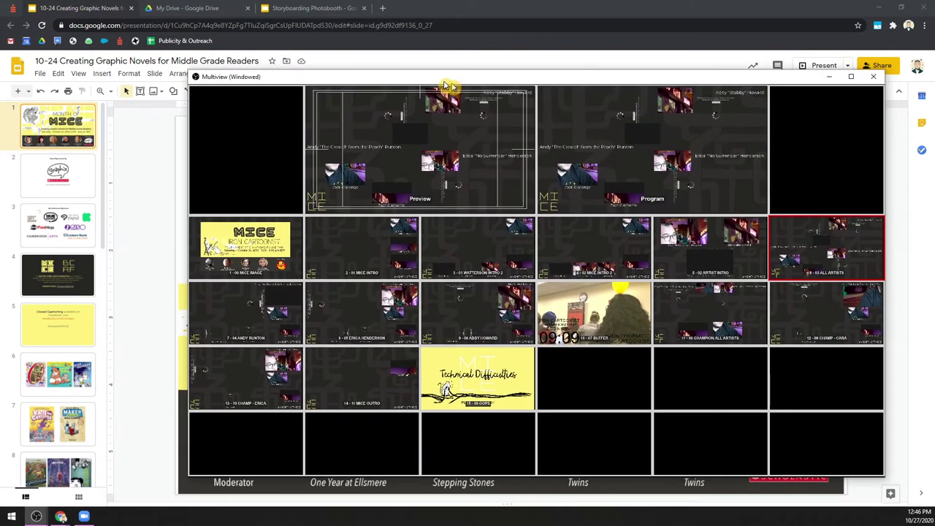
pyautogui.moveTo(447, 85); pyautogui.dragTo(429, 79)
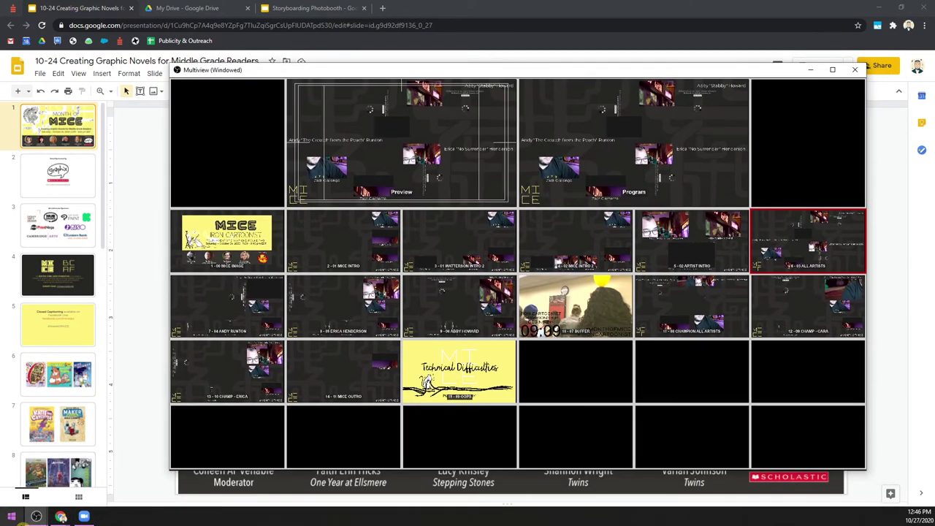
pyautogui.click(857, 69)
pyautogui.click(36, 516)
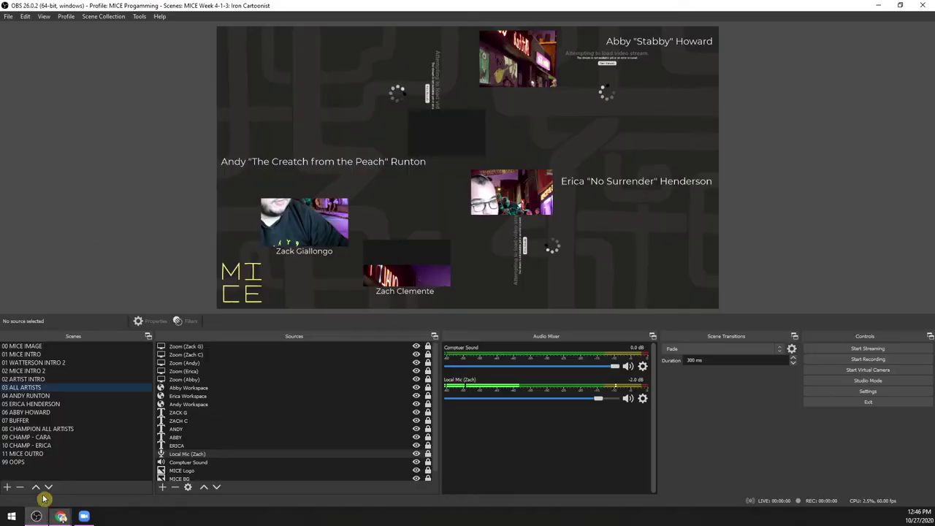
# Step: Load the MICE Week 4-1-1: Middle School scene collection and switch to its 00 MICE IMAGE scene
pyautogui.click(103, 16)
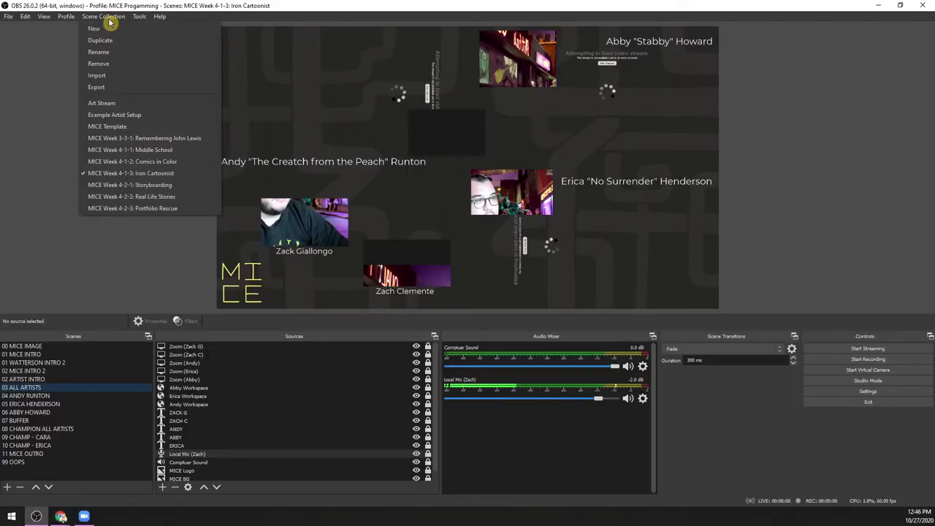
pyautogui.click(124, 150)
pyautogui.click(43, 355)
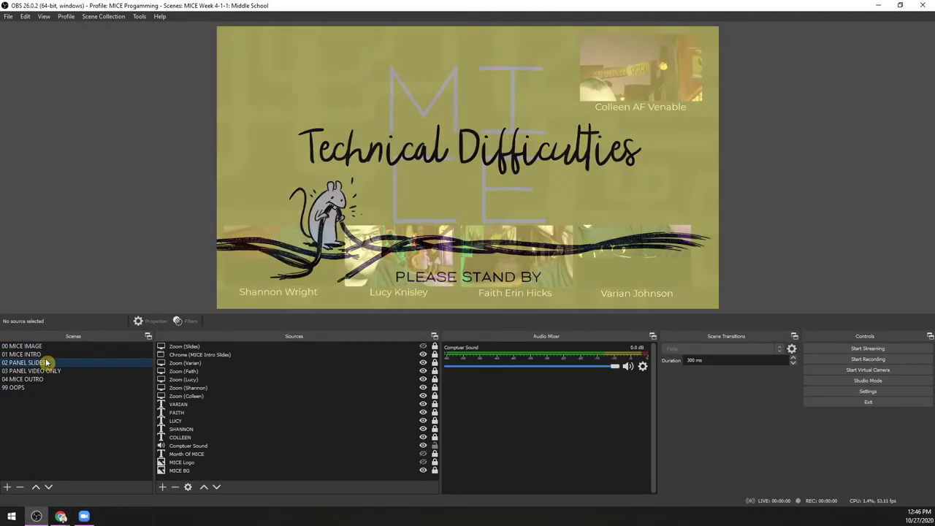
pyautogui.click(51, 347)
# Step: Open the windowed Multiview for the Middle School collection, enlarge it, and move it to the middle of the OBS window
pyautogui.click(103, 16)
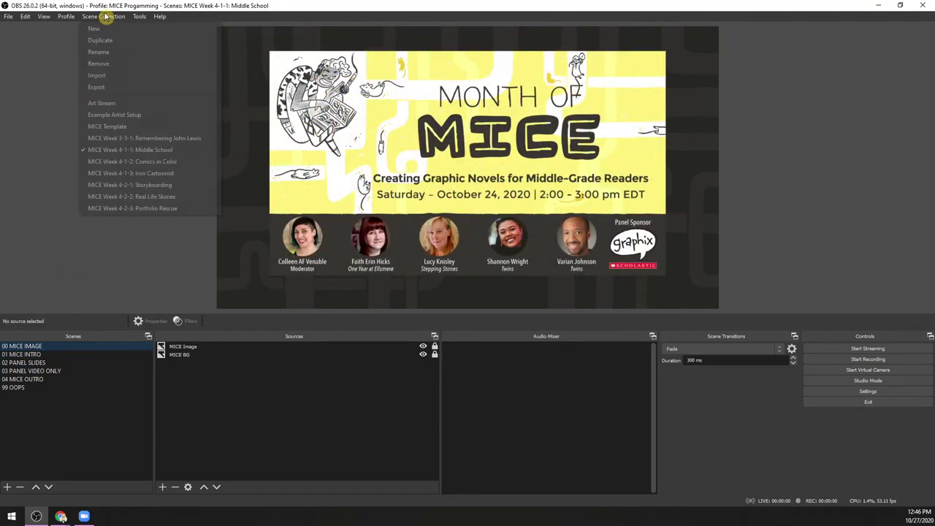
pyautogui.moveTo(44, 16)
pyautogui.click(72, 135)
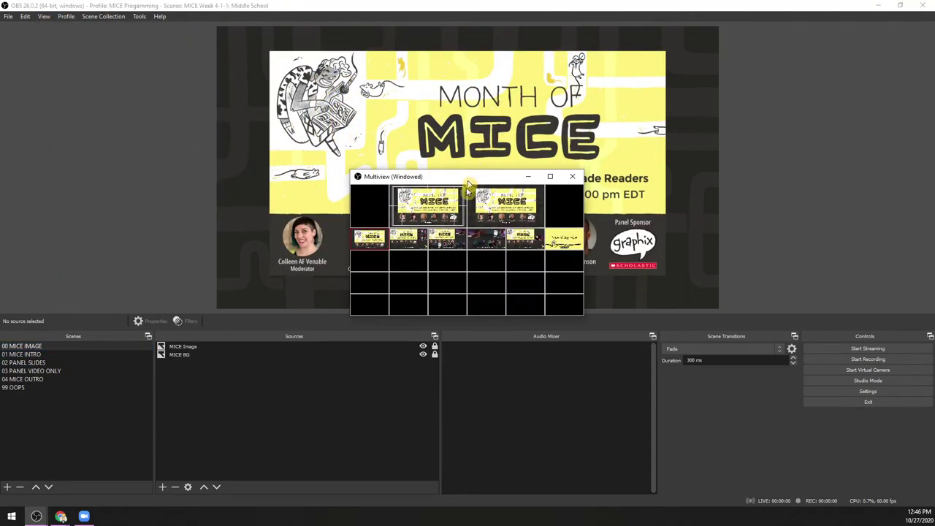
pyautogui.moveTo(349, 317); pyautogui.dragTo(98, 514)
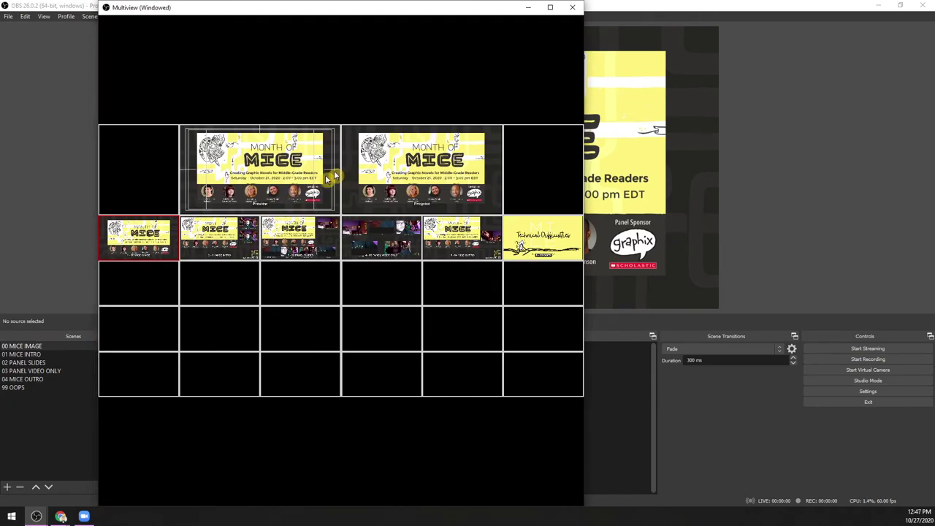
pyautogui.moveTo(408, 11); pyautogui.dragTo(615, 81)
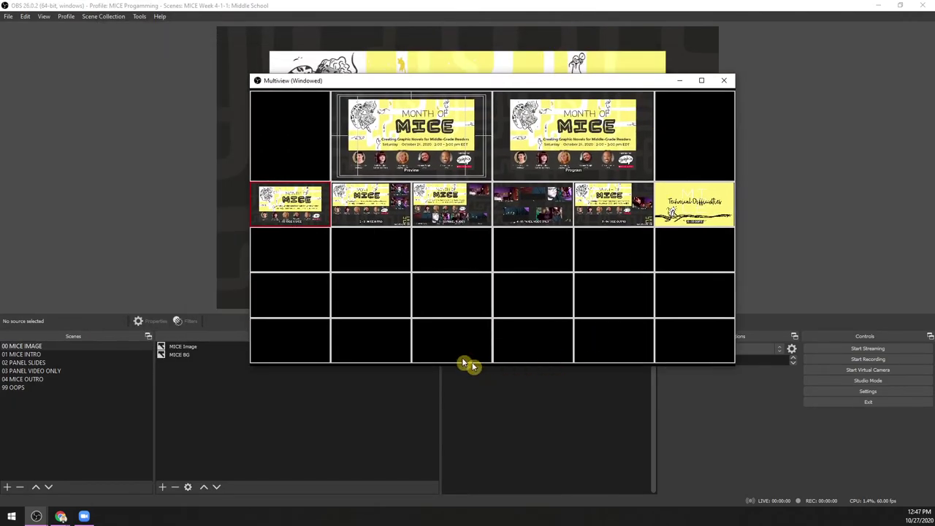
# Step: Switch to the Creating Graphic Novels presentation in Chrome and place the windowed Multiview over its title slide
pyautogui.moveTo(60, 516)
pyautogui.click(148, 473)
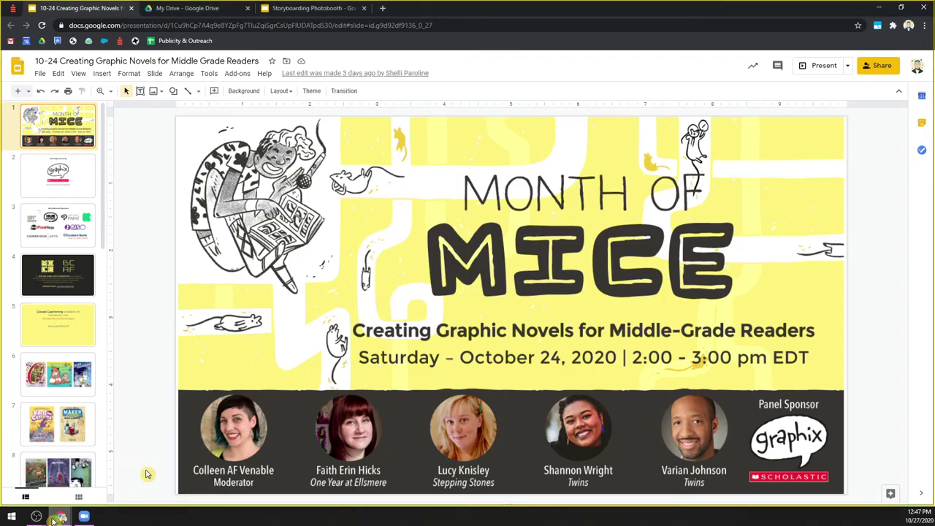
pyautogui.click(137, 481)
pyautogui.moveTo(497, 82); pyautogui.dragTo(571, 88)
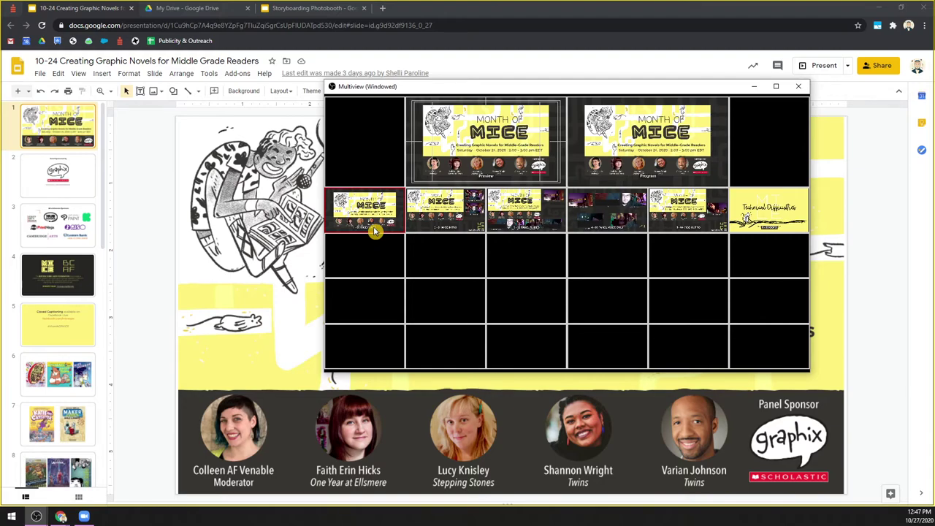
pyautogui.moveTo(444, 79); pyautogui.dragTo(419, 105)
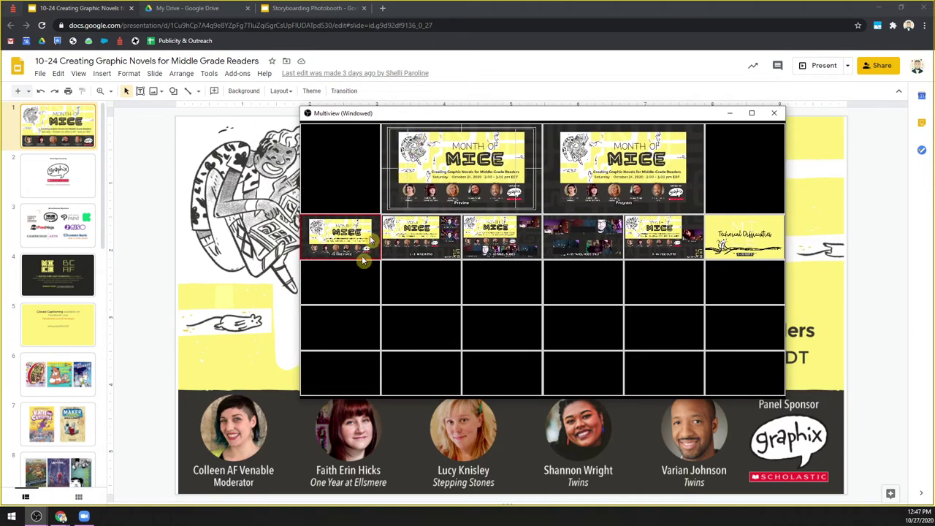
# Step: Switch from Multiview to the 01 MICE INTRO scene and on to 02 PANEL SLIDES, closing Multiview and returning to the main OBS window
pyautogui.click(405, 243)
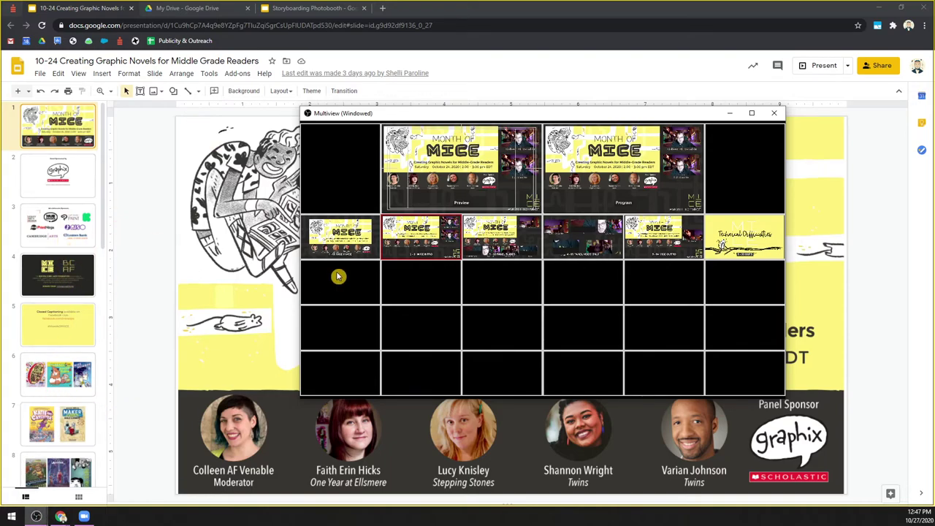
pyautogui.doubleClick(491, 245)
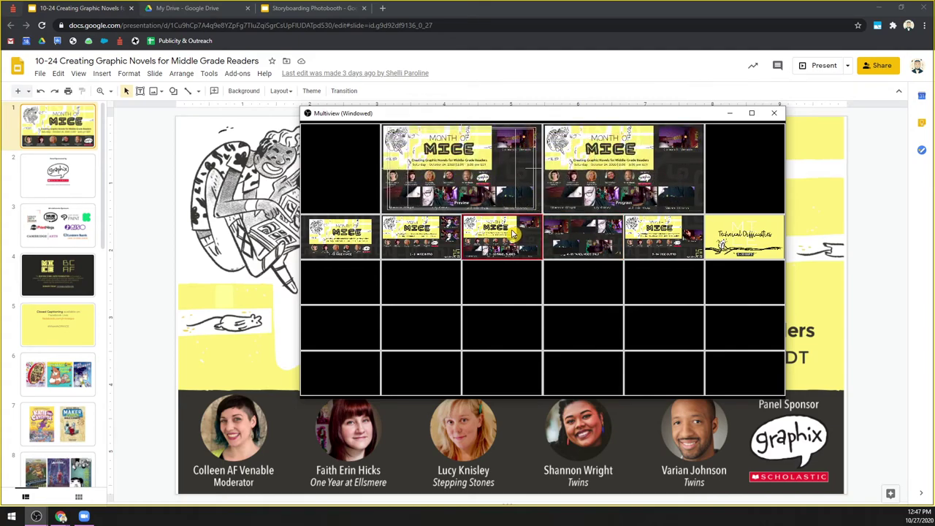
pyautogui.click(775, 115)
pyautogui.click(35, 516)
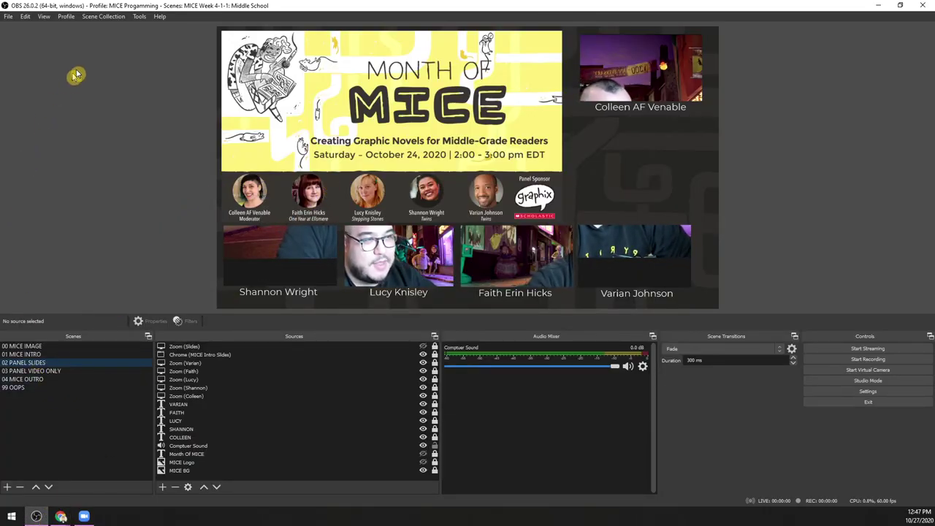
# Step: Load the MICE Week 4-1-3: Iron Cartoonist scene collection
pyautogui.click(119, 16)
pyautogui.click(152, 175)
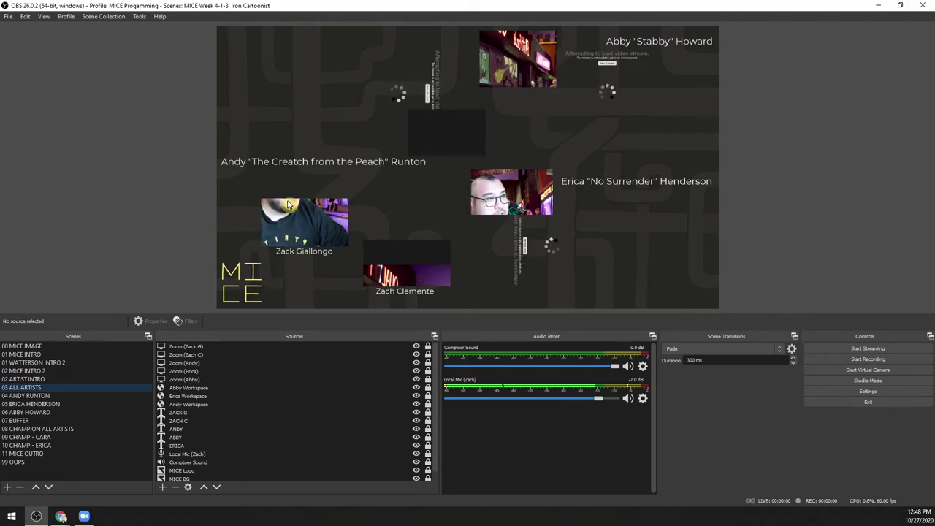
pyautogui.click(120, 18)
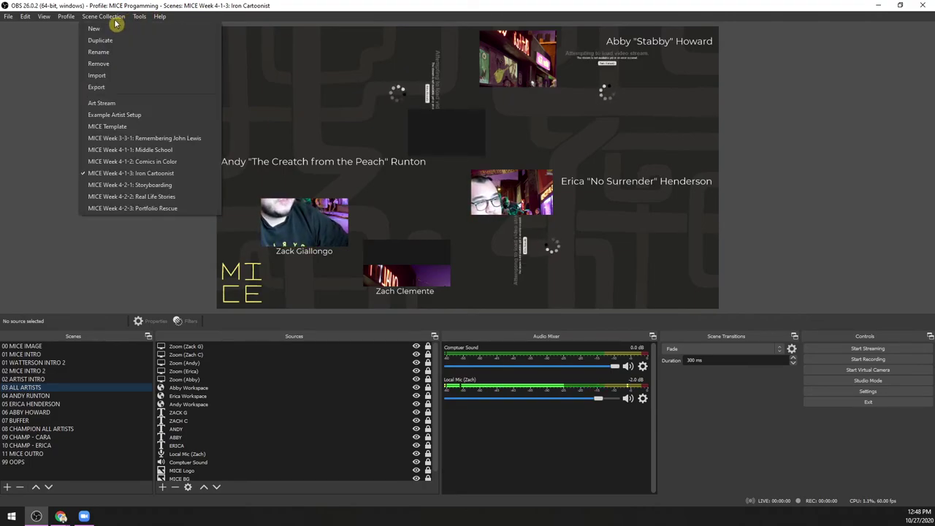
pyautogui.click(138, 16)
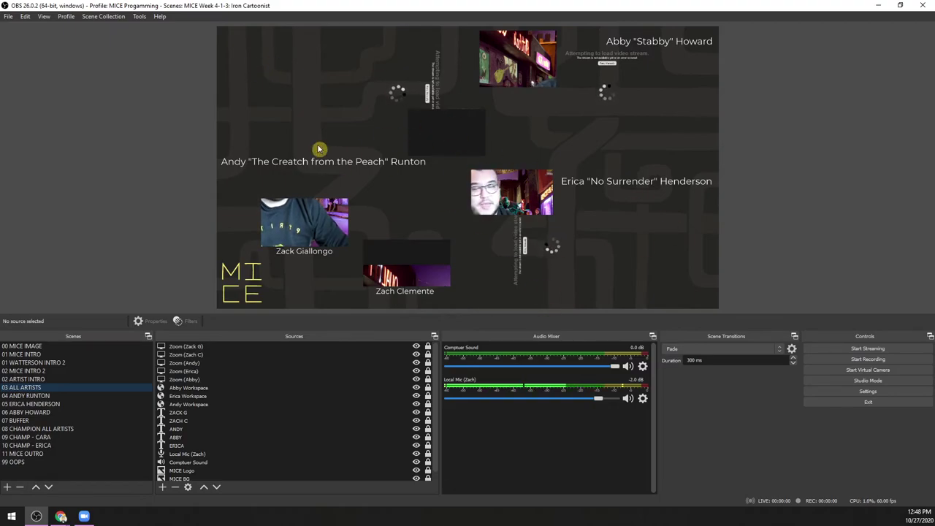
# Step: View the 03 ALL ARTISTS scene in a maximized windowed preview projector, and close the projector
pyautogui.rightClick(684, 92)
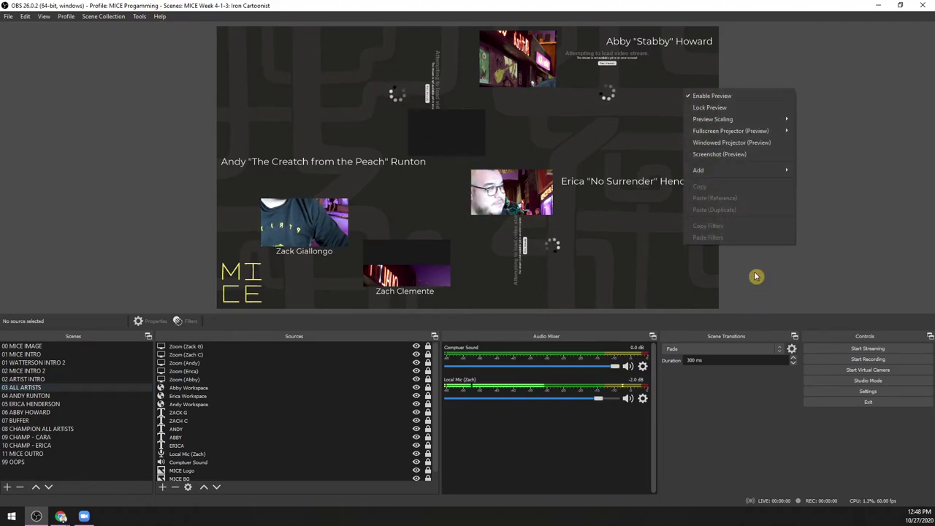
pyautogui.click(745, 143)
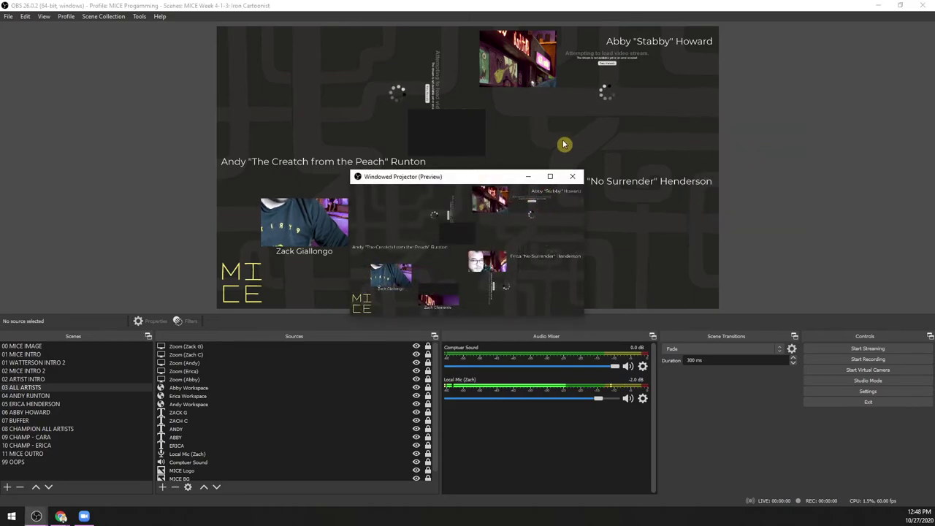
pyautogui.moveTo(477, 182); pyautogui.dragTo(228, 36)
pyautogui.doubleClick(230, 33)
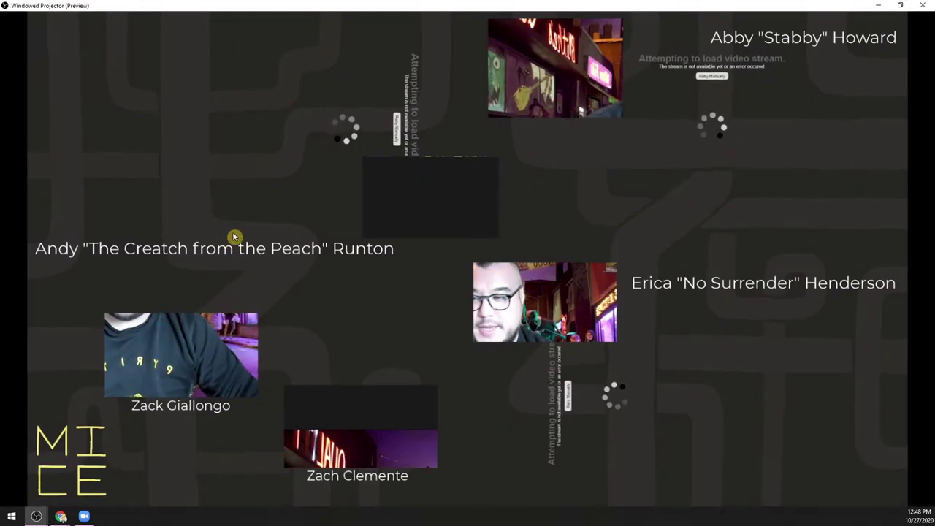
pyautogui.doubleClick(322, 3)
pyautogui.doubleClick(322, 15)
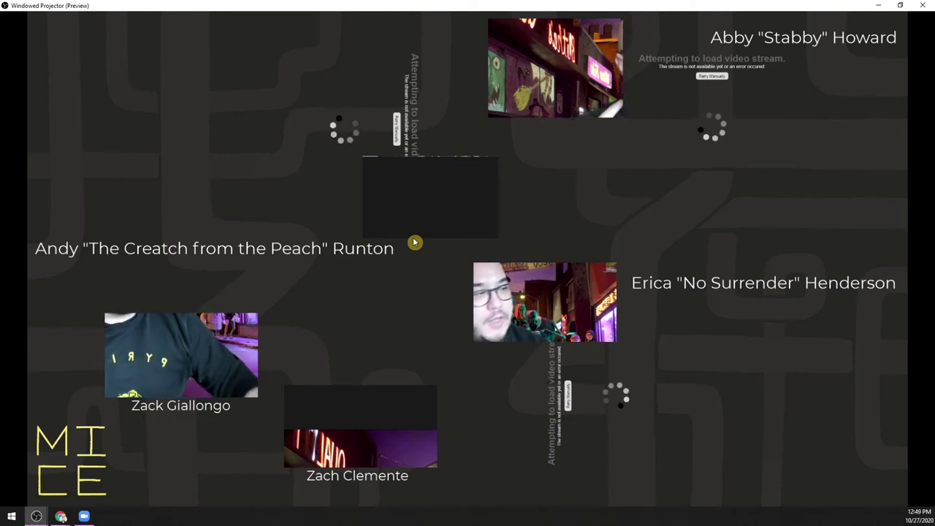
pyautogui.click(927, 7)
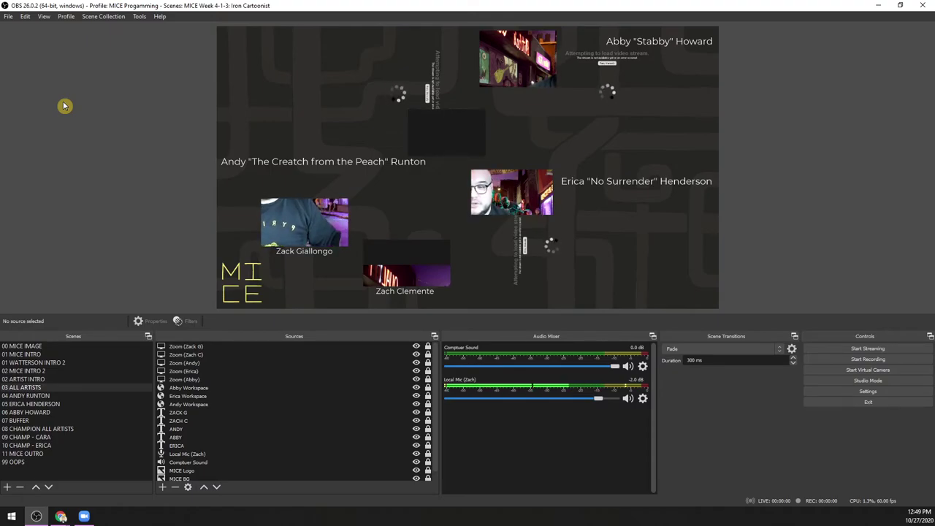
# Step: Load the MICE Week 4-2-1: Storyboarding scene collection and open the OBS Settings dialog
pyautogui.click(103, 16)
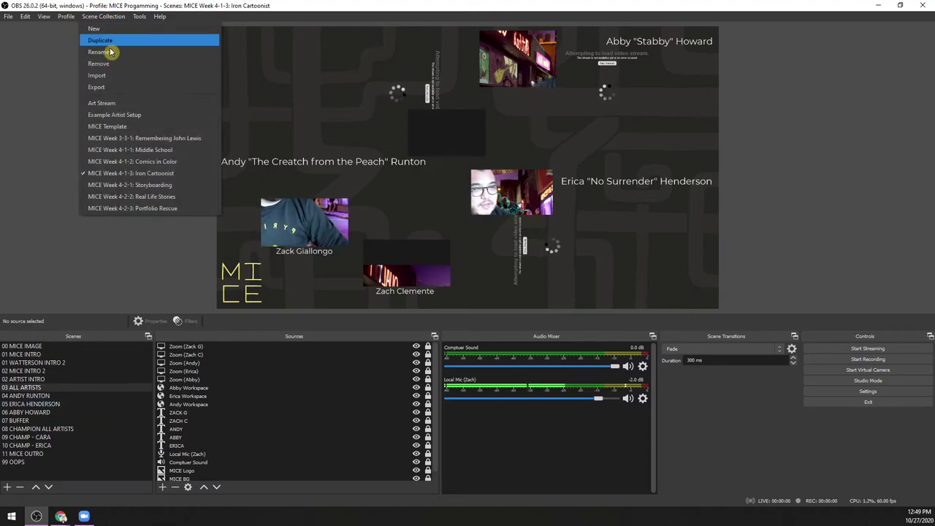
pyautogui.click(131, 184)
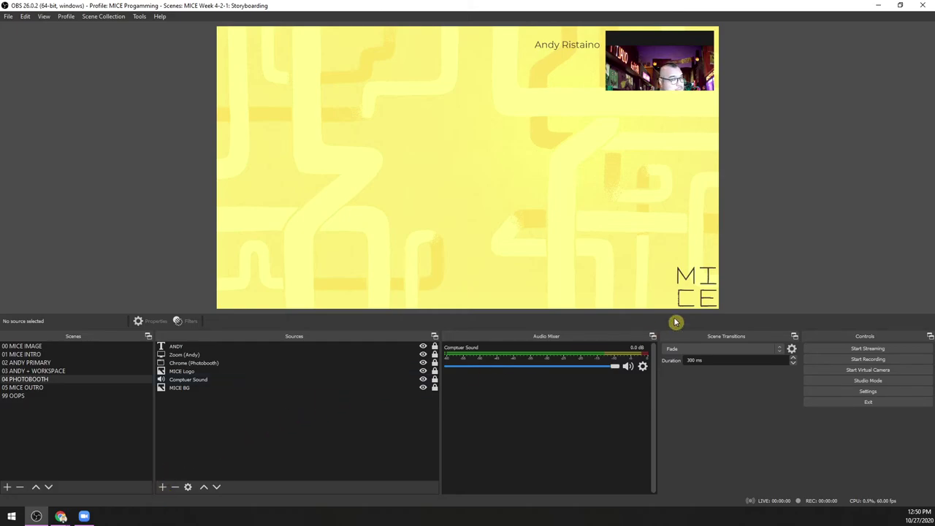
pyautogui.click(860, 392)
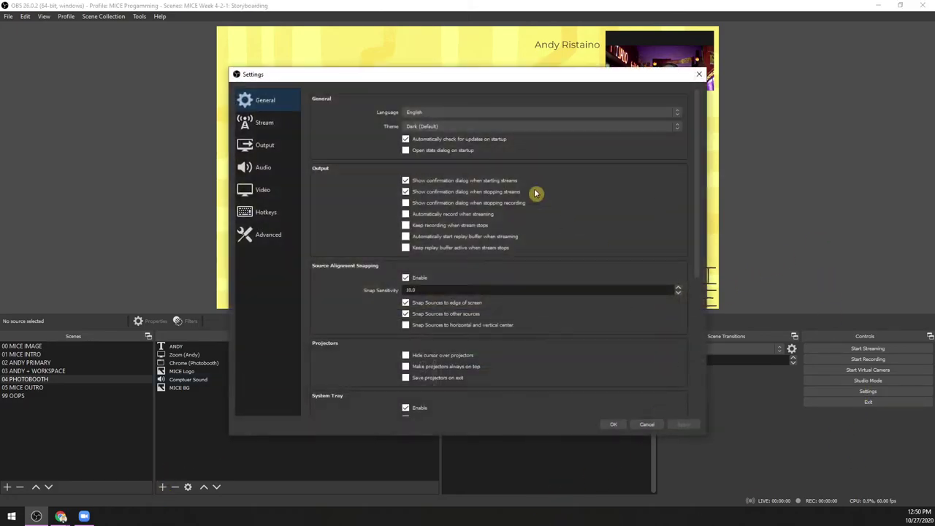
pyautogui.moveTo(435, 77); pyautogui.dragTo(432, 53)
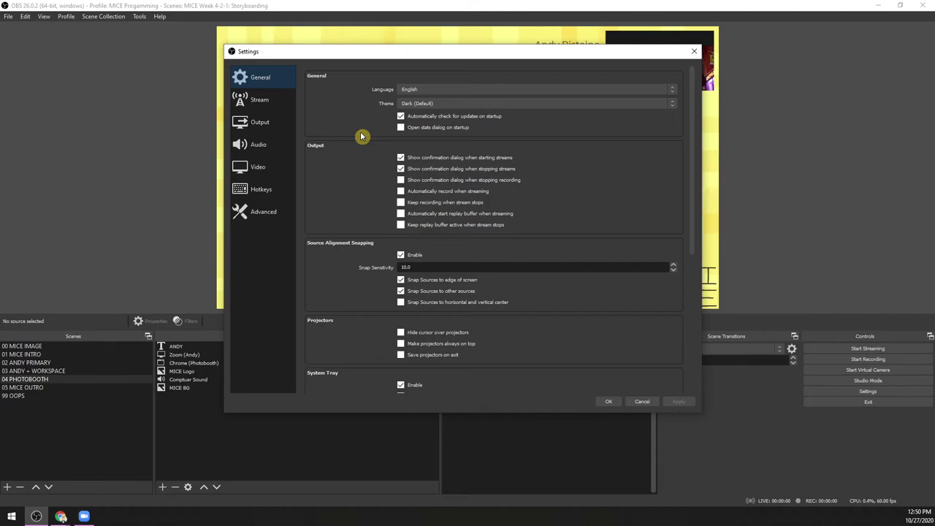
# Step: Review CPU, memory, GPU and Ethernet performance in Task Manager, and close it
pyautogui.rightClick(365, 521)
pyautogui.click(376, 478)
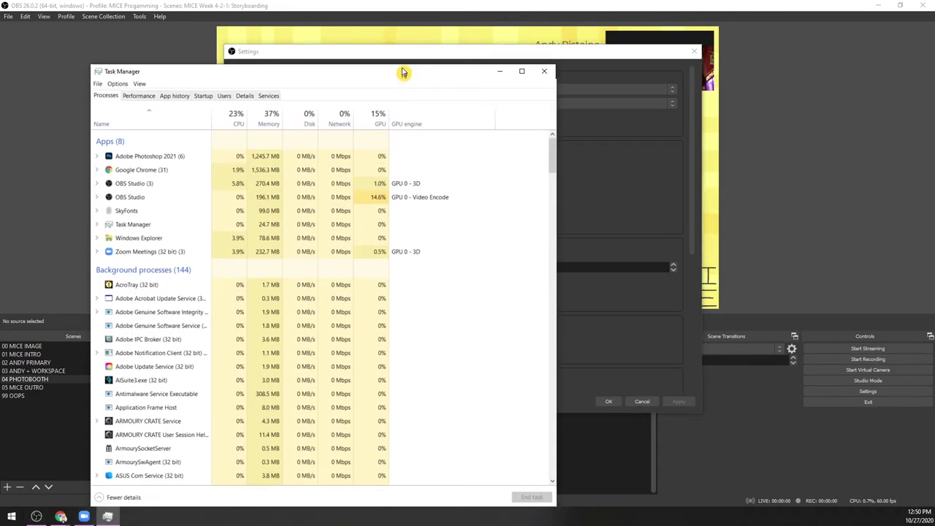
pyautogui.moveTo(402, 73); pyautogui.dragTo(403, 29)
pyautogui.click(130, 53)
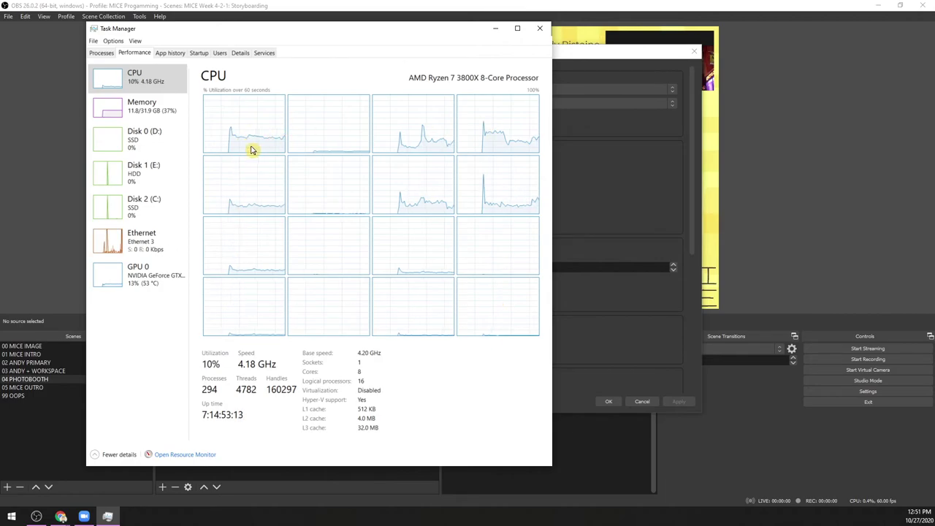
pyautogui.click(132, 108)
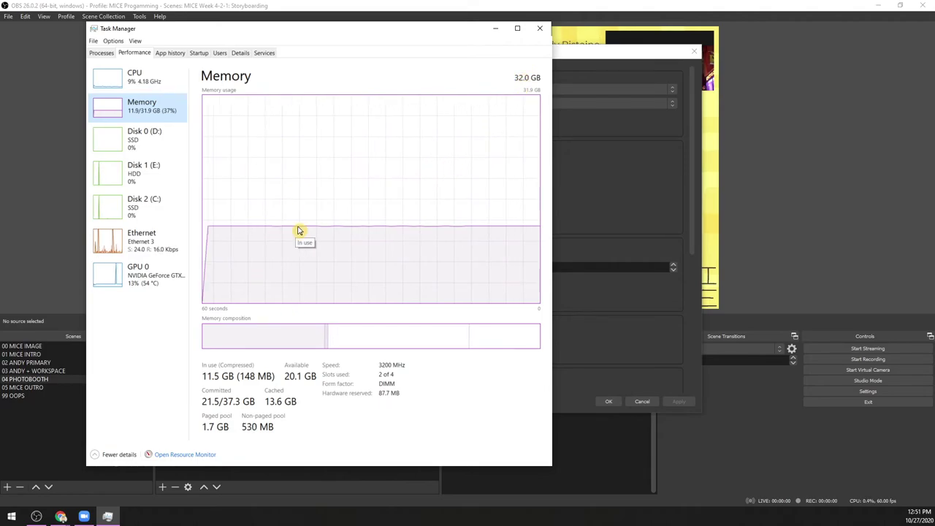
pyautogui.click(160, 80)
pyautogui.click(162, 109)
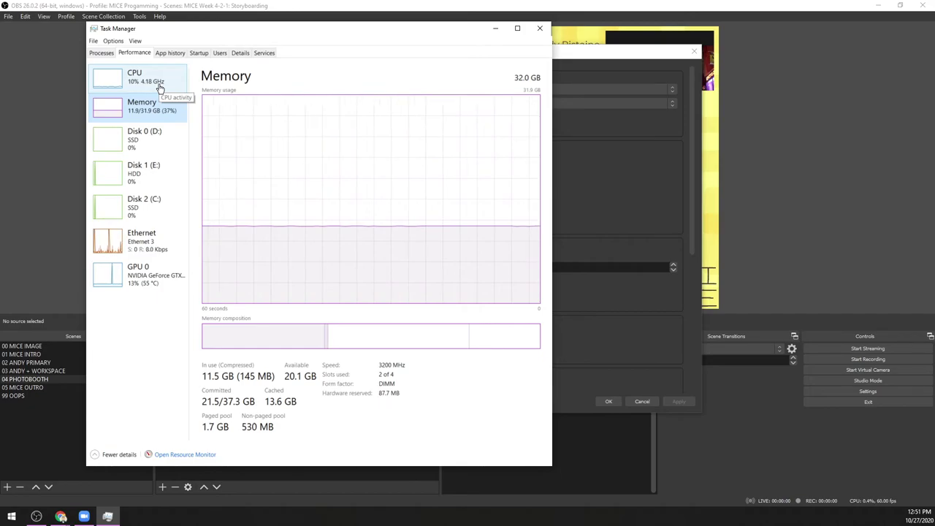
pyautogui.click(159, 278)
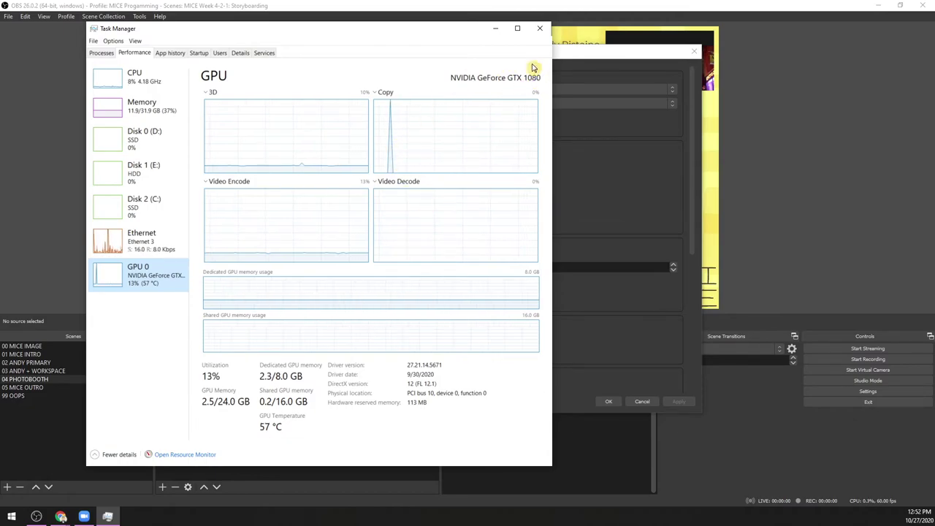
pyautogui.click(165, 257)
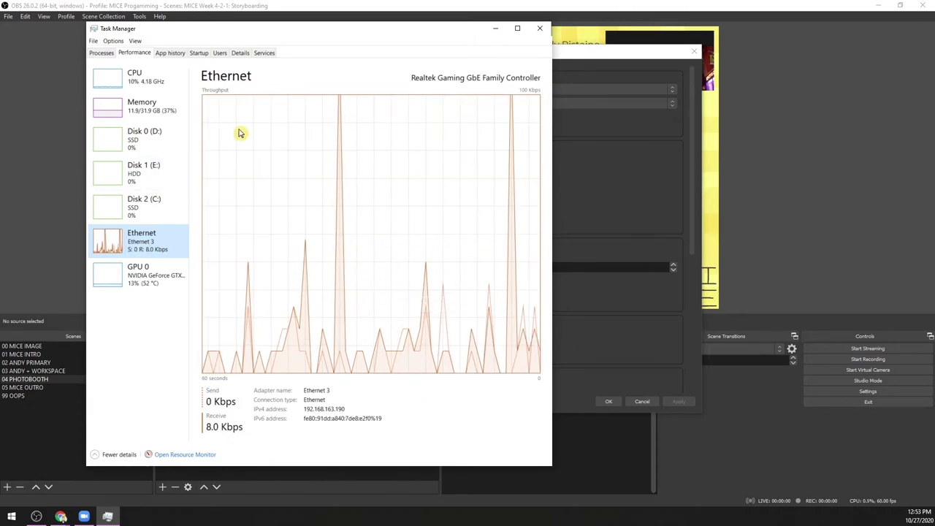
pyautogui.click(539, 28)
# Step: Look over the Stream settings, examine the Video Bitrate in the Output settings, and move the Settings dialog off the scene preview
pyautogui.click(270, 106)
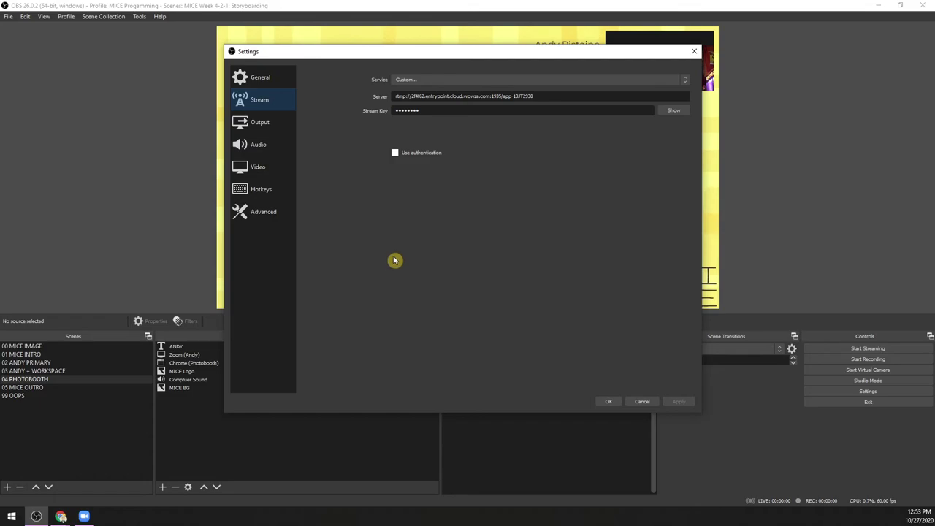
pyautogui.click(248, 126)
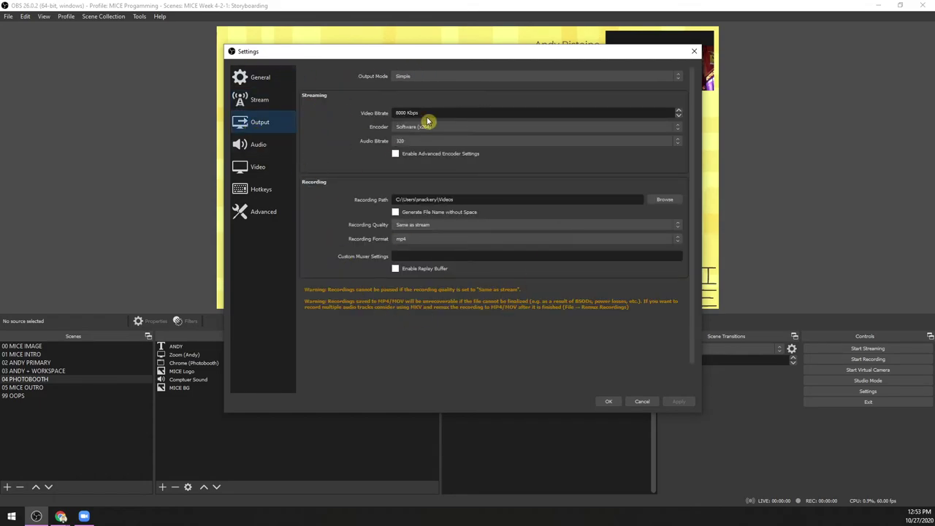
pyautogui.moveTo(427, 117); pyautogui.dragTo(341, 115)
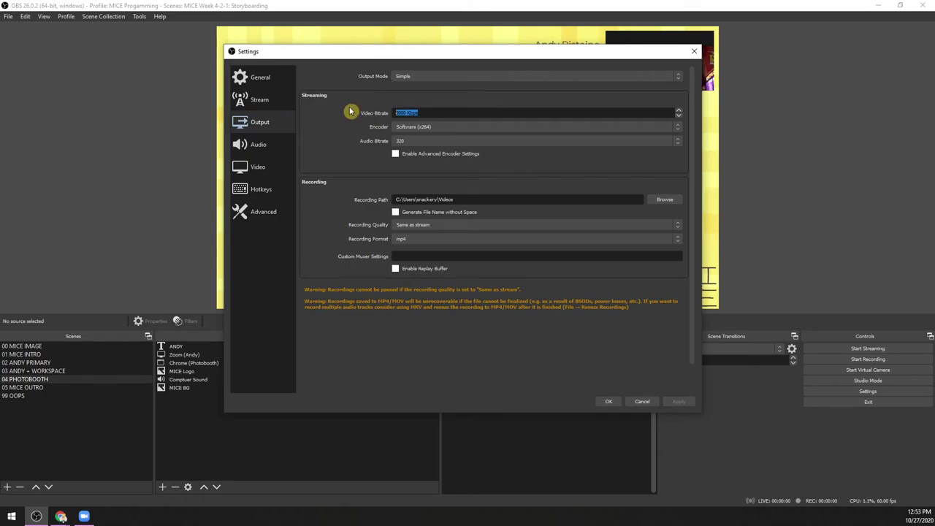
pyautogui.click(438, 112)
pyautogui.moveTo(438, 113); pyautogui.dragTo(334, 112)
pyautogui.click(398, 126)
pyautogui.click(392, 113)
pyautogui.click(406, 112)
pyautogui.moveTo(350, 56); pyautogui.dragTo(260, 75)
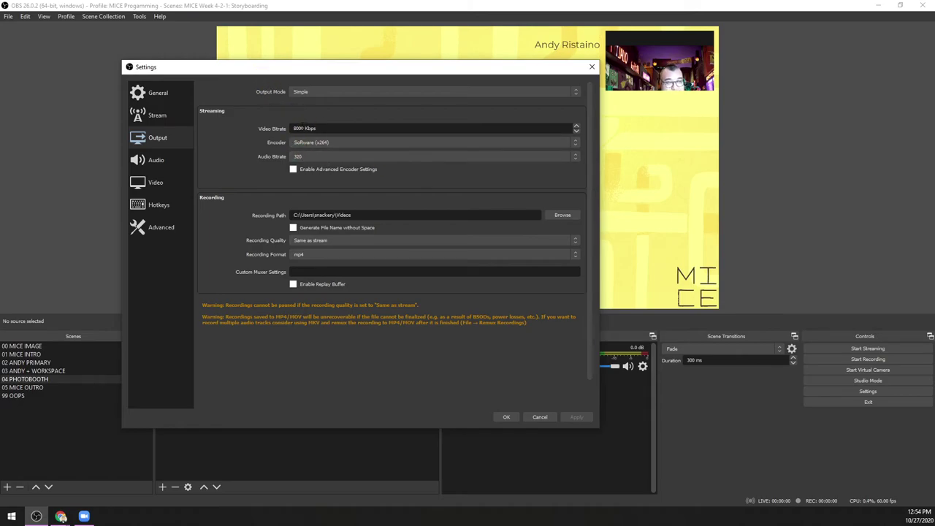
# Step: Examine the streaming Video Bitrate value closely, leaving the Output settings open
pyautogui.doubleClick(304, 129)
pyautogui.click(290, 129)
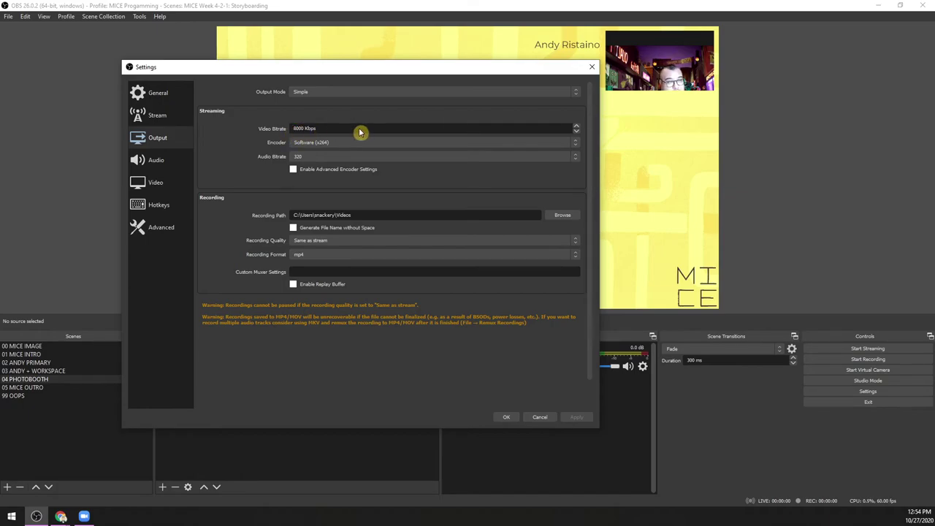
pyautogui.doubleClick(286, 127)
pyautogui.click(286, 127)
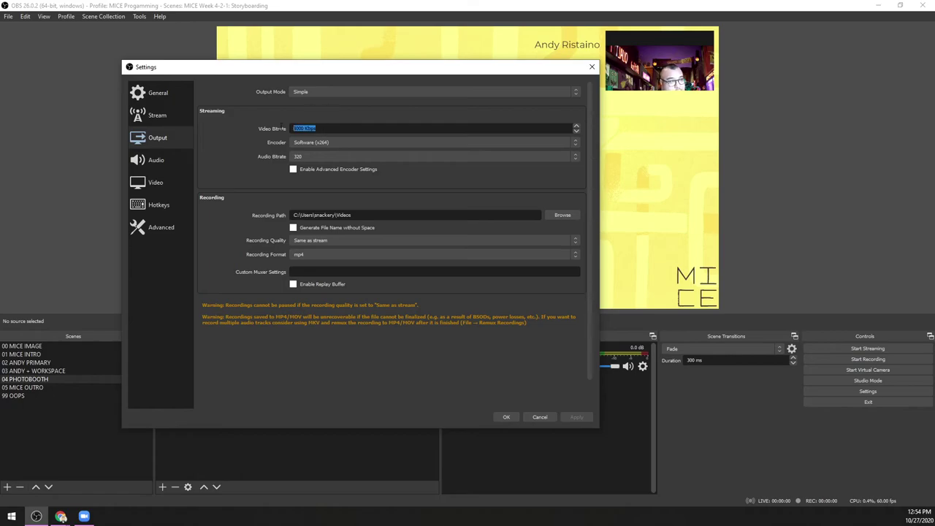
pyautogui.moveTo(316, 128); pyautogui.dragTo(282, 139)
pyautogui.hotkey('shift', 'Right')
pyautogui.hotkey('shift', 'Right')
pyautogui.hotkey('shift', 'Right')
pyautogui.hotkey('shift', 'Right')
pyautogui.hotkey('shift', 'Right')
pyautogui.hotkey('shift', 'Right')
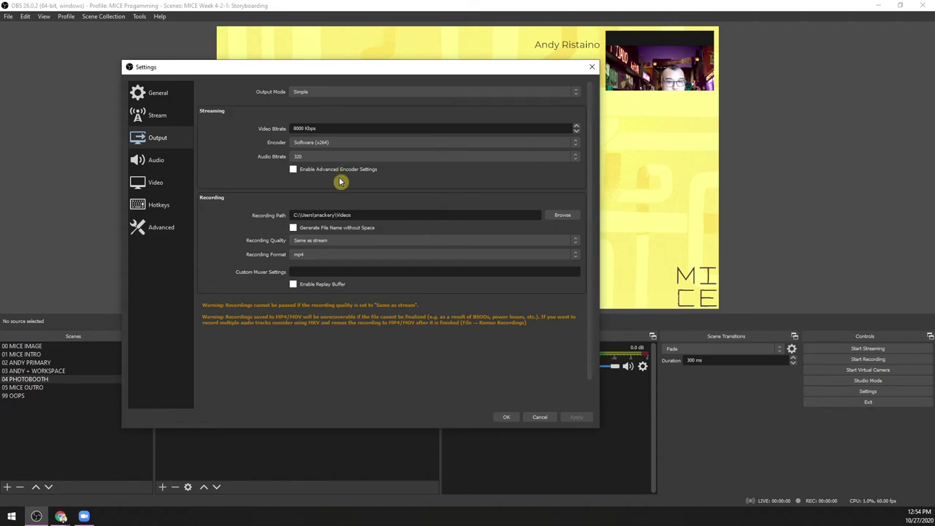
pyautogui.press('Right')
pyautogui.hotkey('shift', 'Home')
pyautogui.click(337, 126)
pyautogui.hotkey('shift', 'Home')
pyautogui.press('Right')
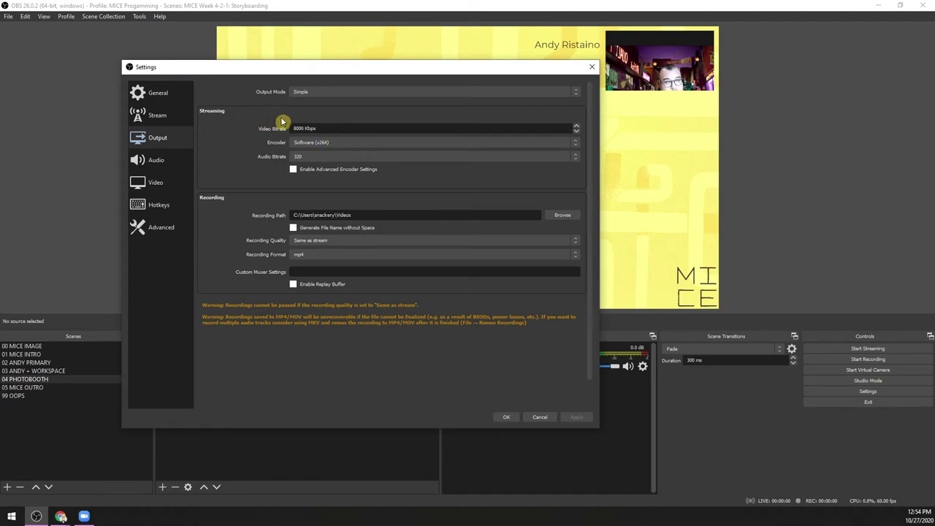
pyautogui.moveTo(317, 128); pyautogui.dragTo(276, 125)
pyautogui.click(348, 129)
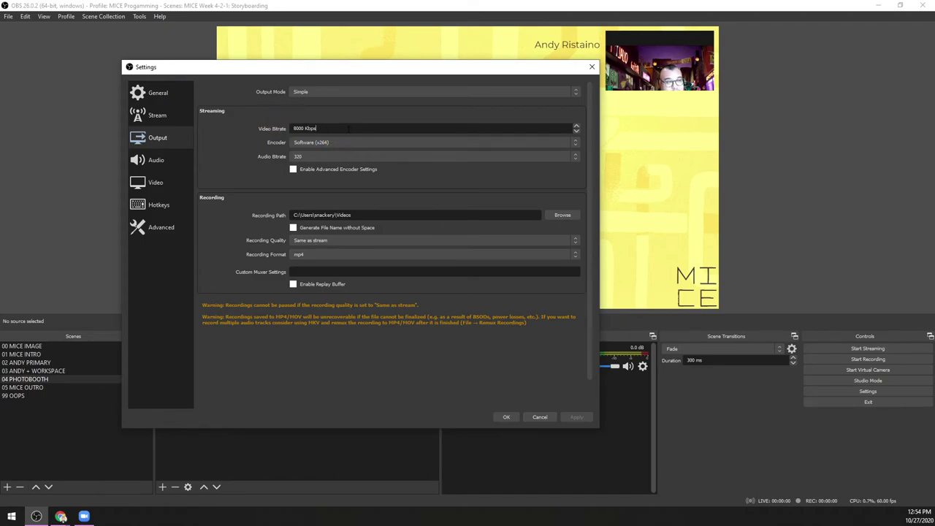
pyautogui.click(332, 123)
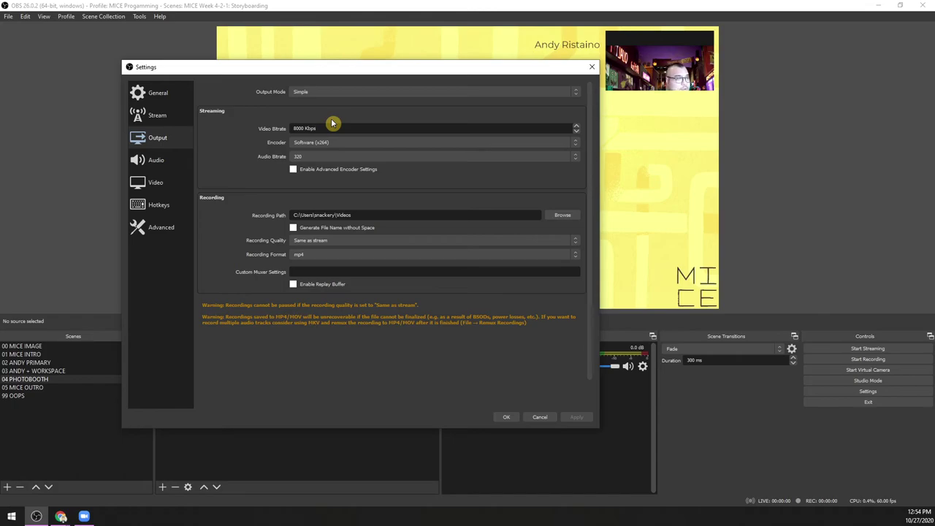
pyautogui.click(354, 129)
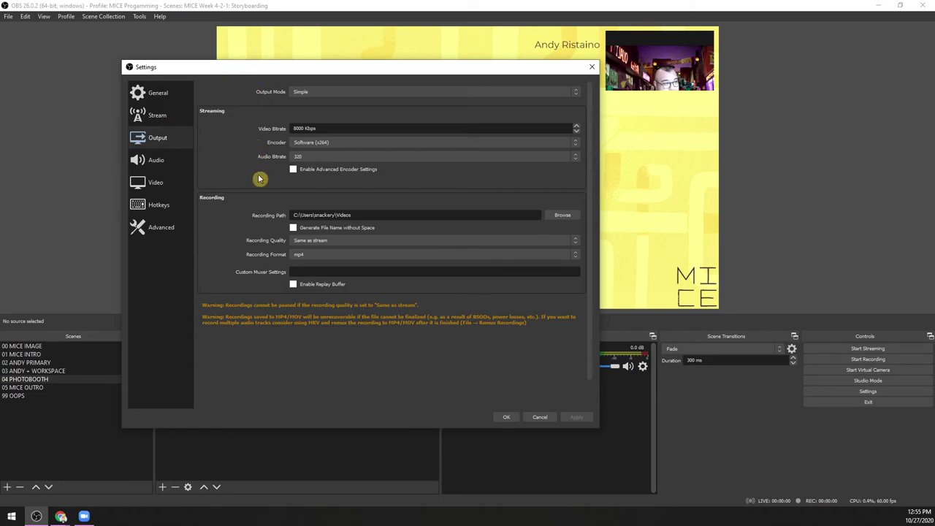
# Step: Look through the Audio Bitrate options and set the streaming encoder to Hardware (NVENC)
pyautogui.click(297, 158)
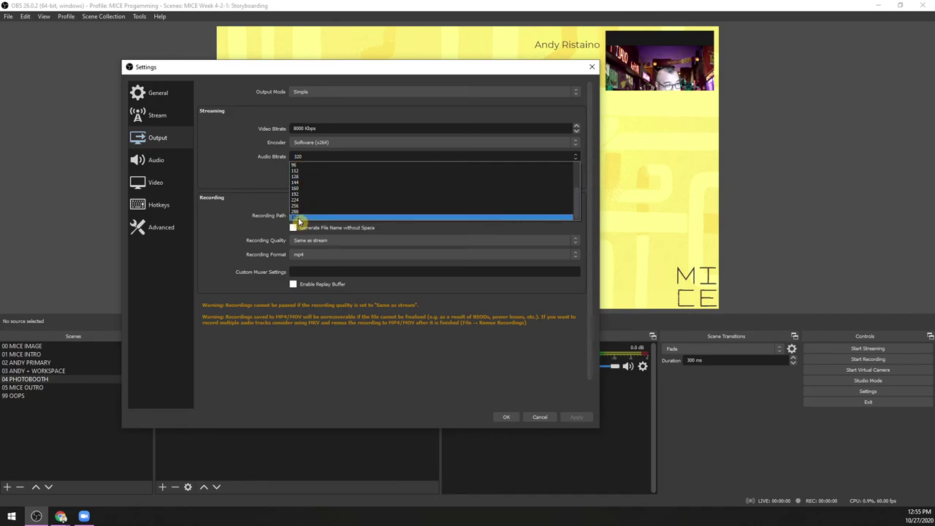
pyautogui.click(262, 208)
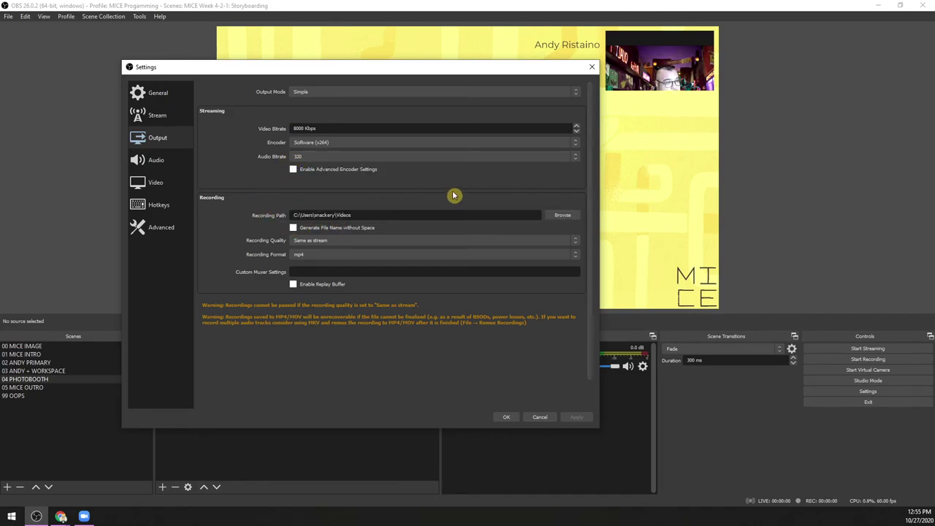
pyautogui.click(310, 142)
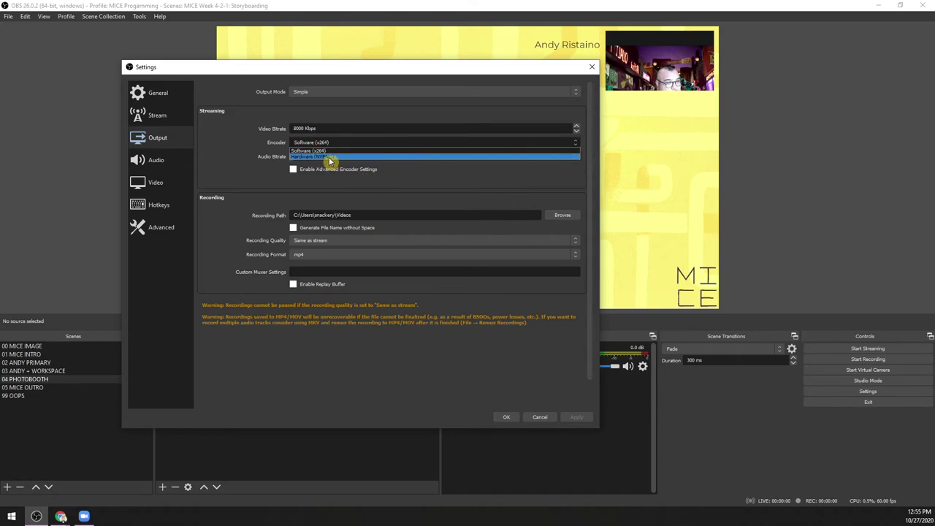
pyautogui.click(329, 157)
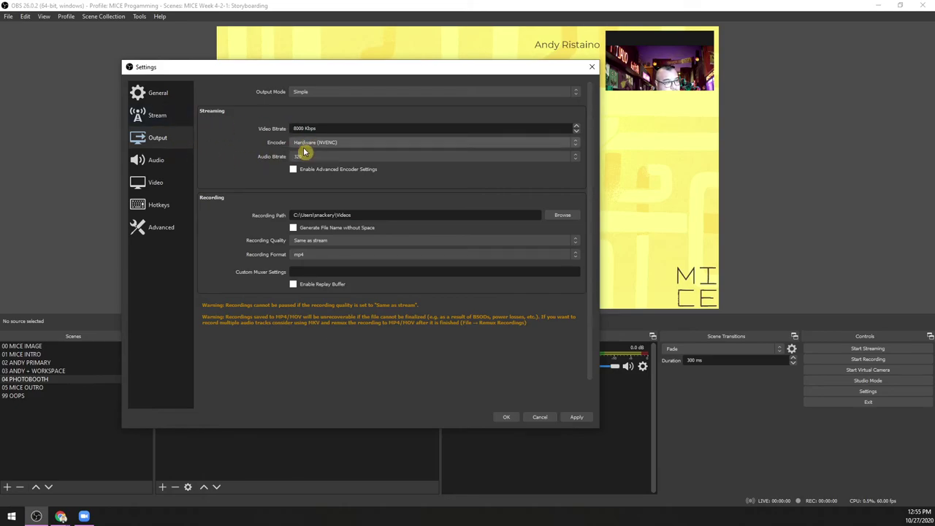
# Step: Review the Video settings, examining the output resolution, the Downscale Filter options and the common FPS values
pyautogui.click(163, 191)
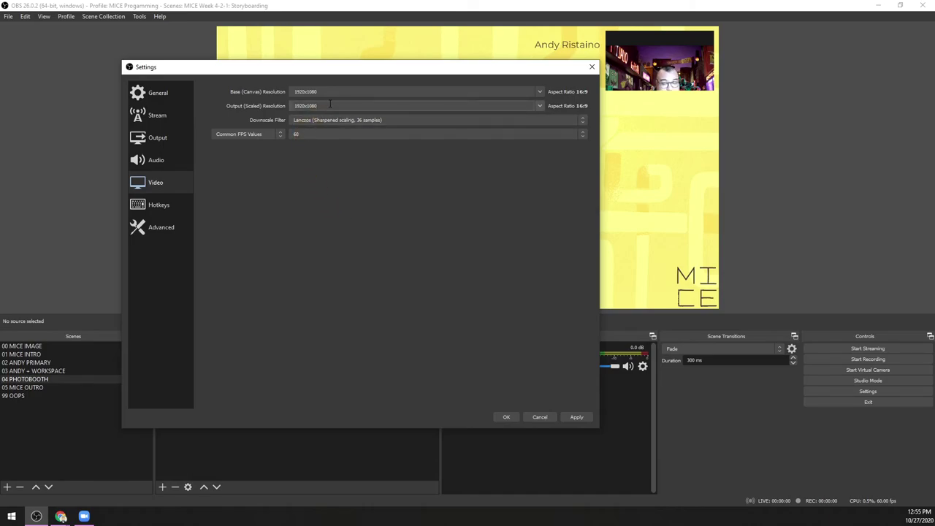
pyautogui.click(328, 105)
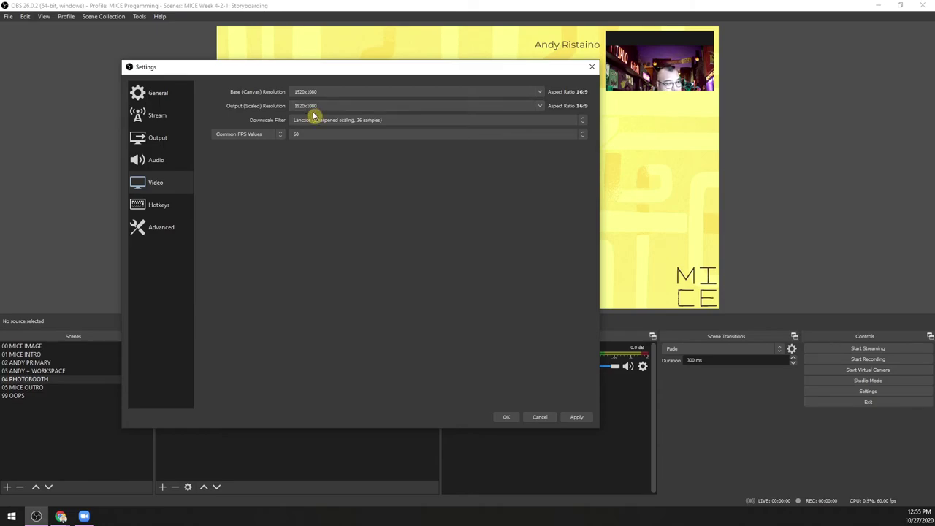
pyautogui.click(525, 123)
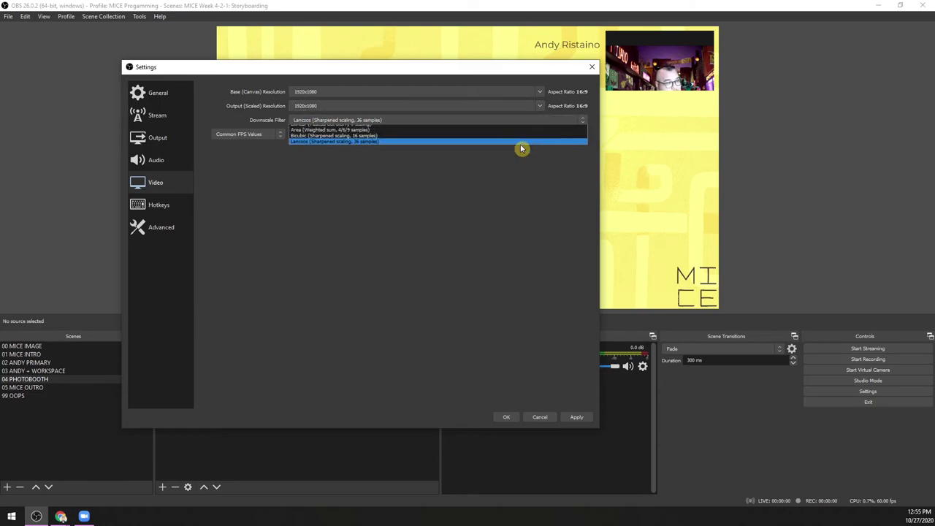
pyautogui.click(430, 255)
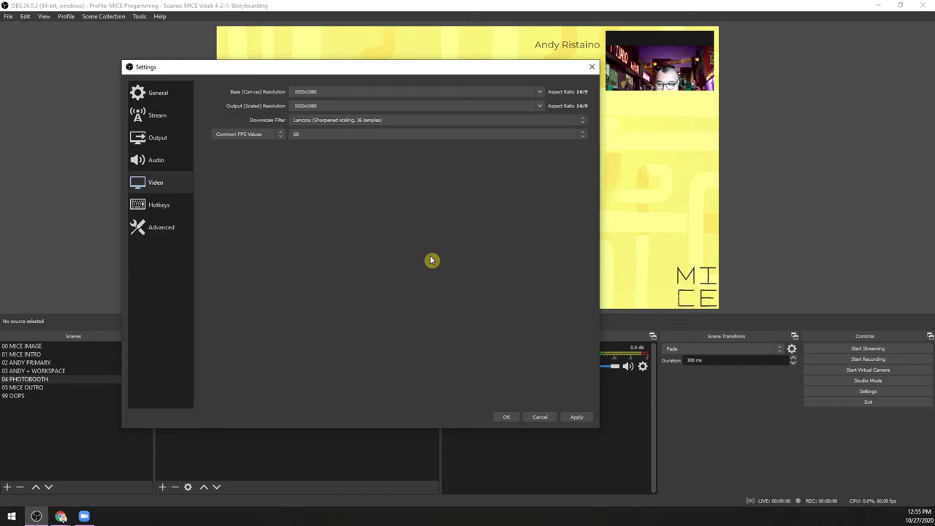
pyautogui.click(335, 125)
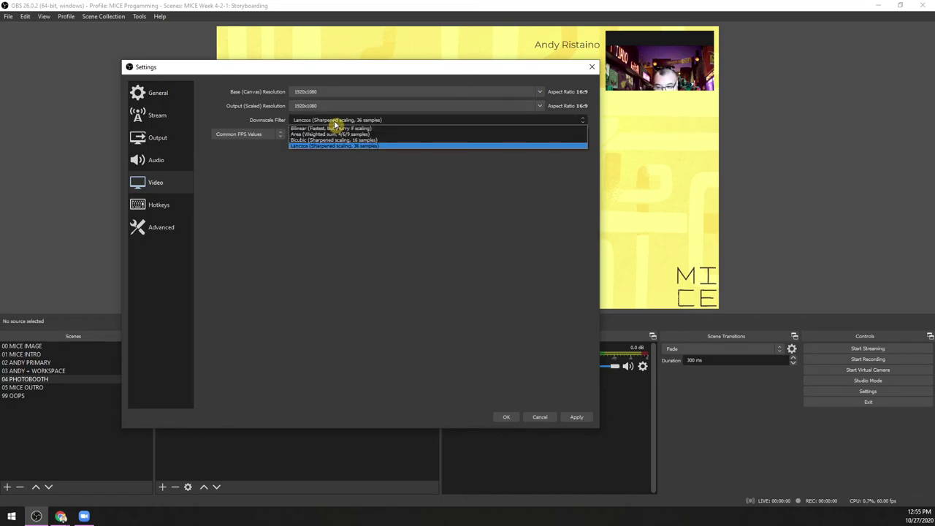
pyautogui.click(328, 213)
pyautogui.moveTo(470, 82)
pyautogui.mouseDown()
pyautogui.moveTo(474, 169)
pyautogui.moveTo(465, 67)
pyautogui.mouseUp()
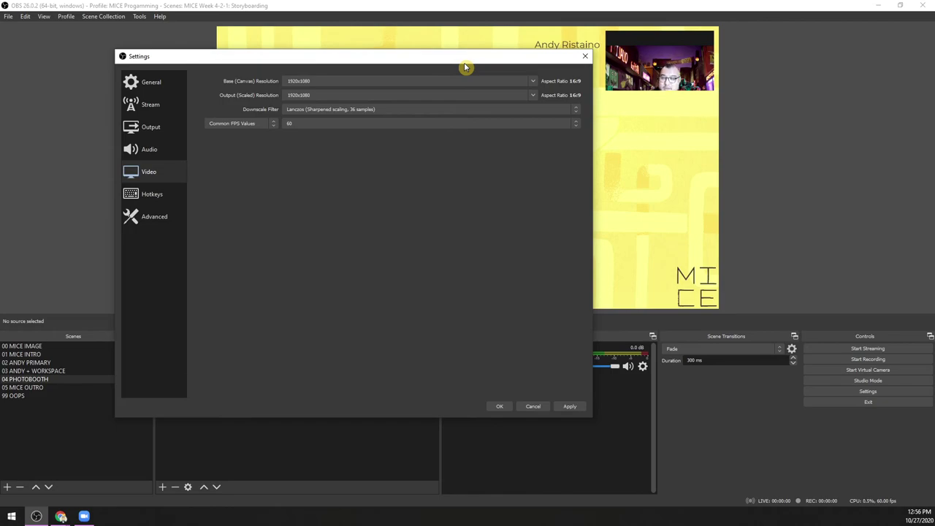
pyautogui.click(375, 110)
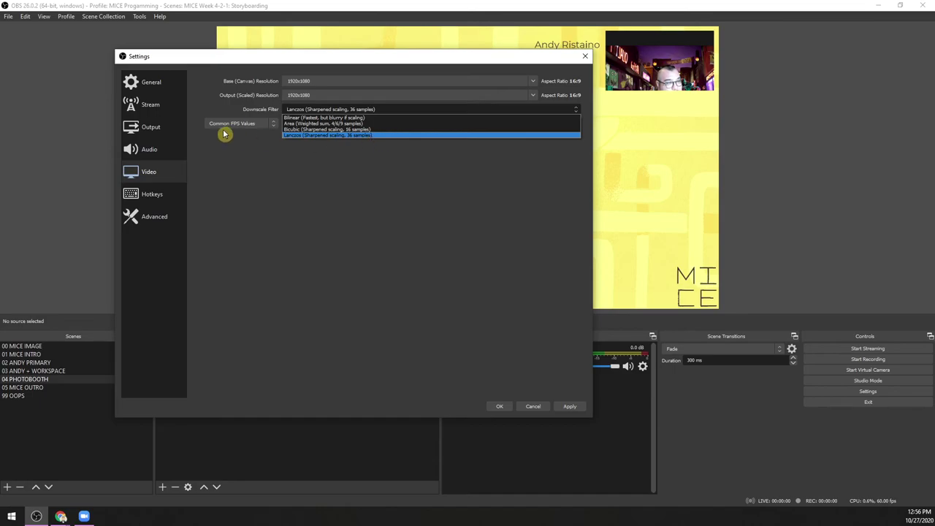
pyautogui.click(357, 154)
pyautogui.click(299, 125)
pyautogui.click(367, 259)
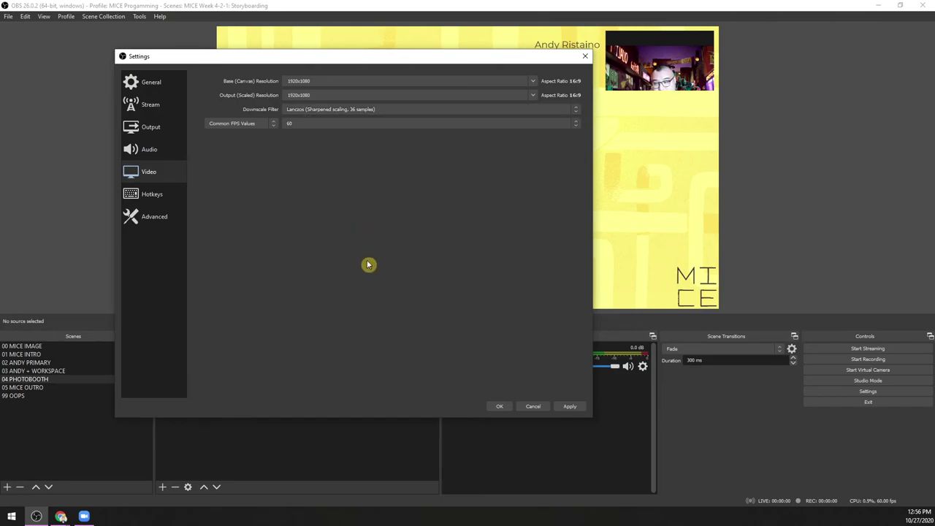
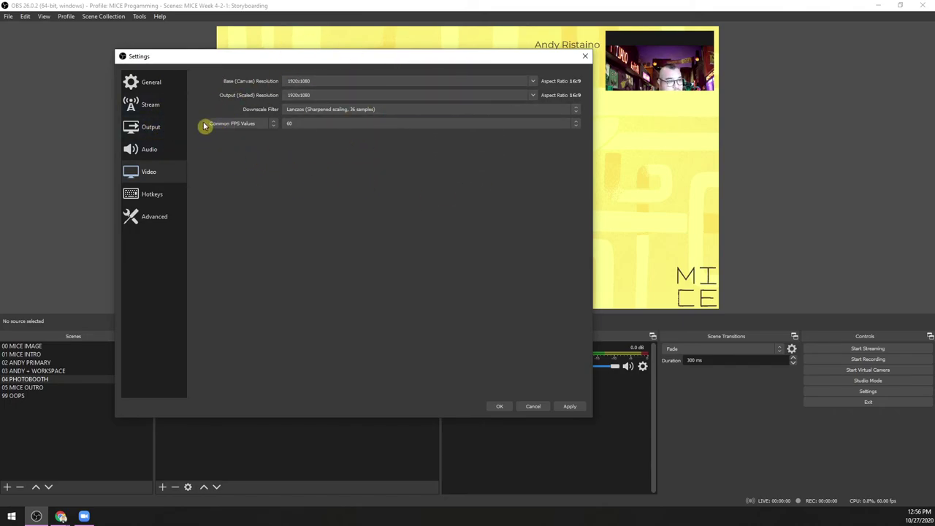
# Step: Return to the Output settings and examine the streaming Video Bitrate and Encoder values
pyautogui.click(130, 127)
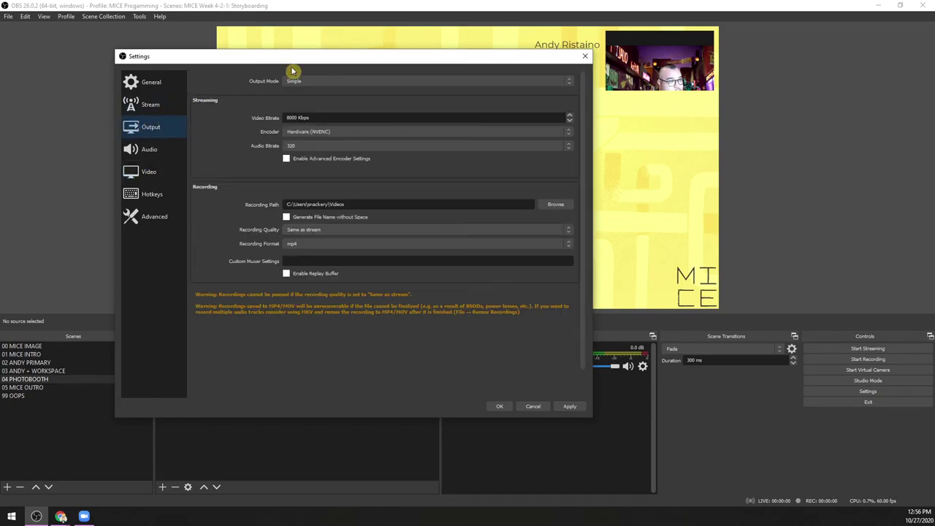
pyautogui.doubleClick(324, 116)
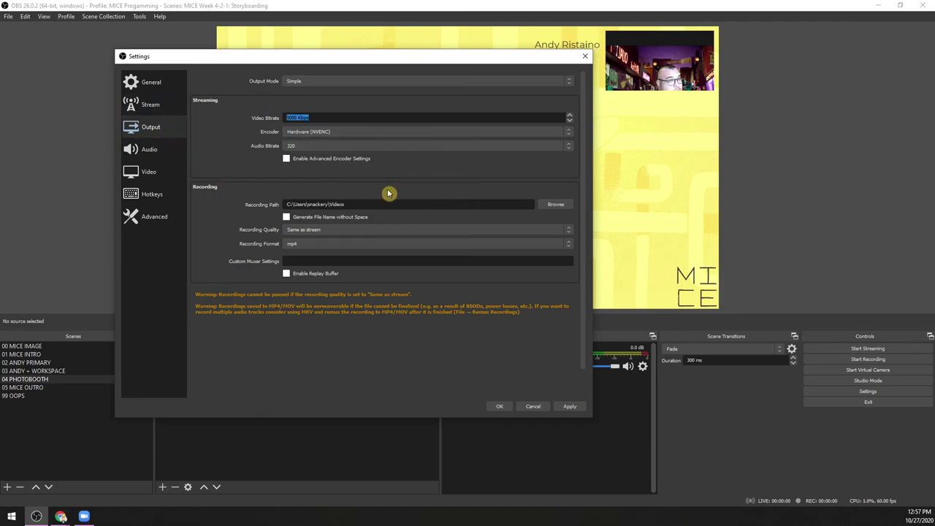
pyautogui.click(291, 117)
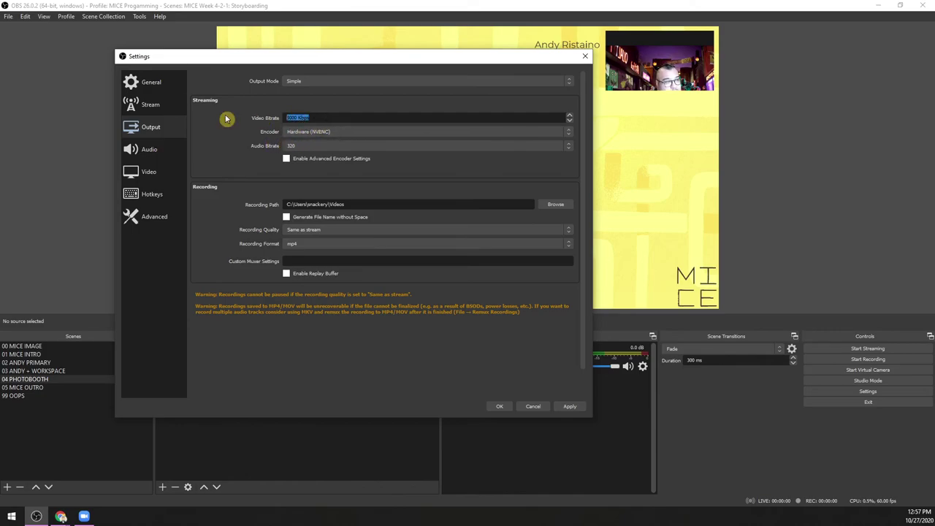
pyautogui.click(336, 116)
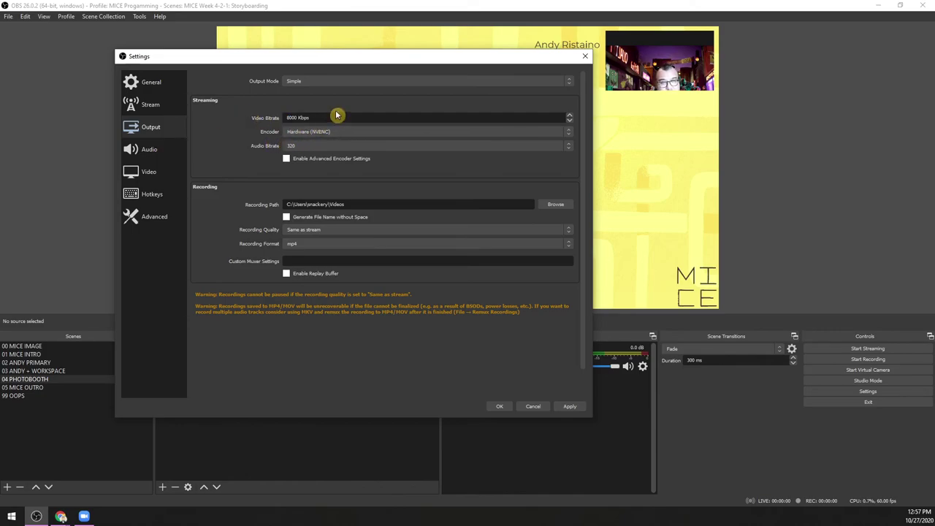
pyautogui.moveTo(337, 115)
pyautogui.mouseDown()
pyautogui.moveTo(256, 119)
pyautogui.moveTo(326, 114)
pyautogui.mouseUp()
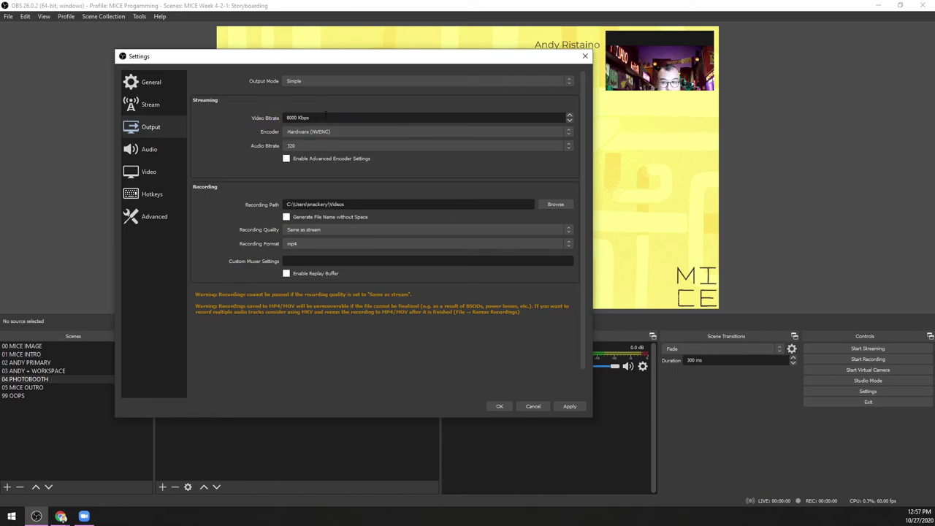
pyautogui.click(324, 129)
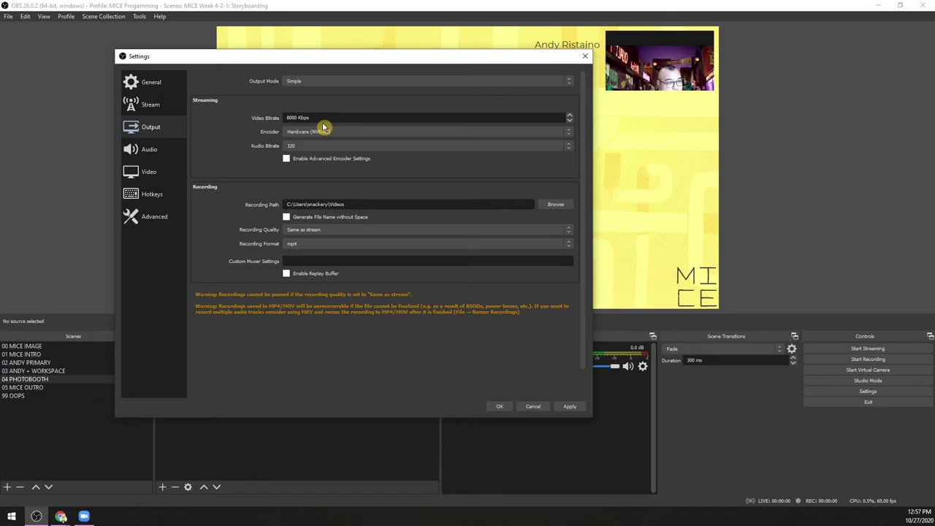
pyautogui.click(284, 119)
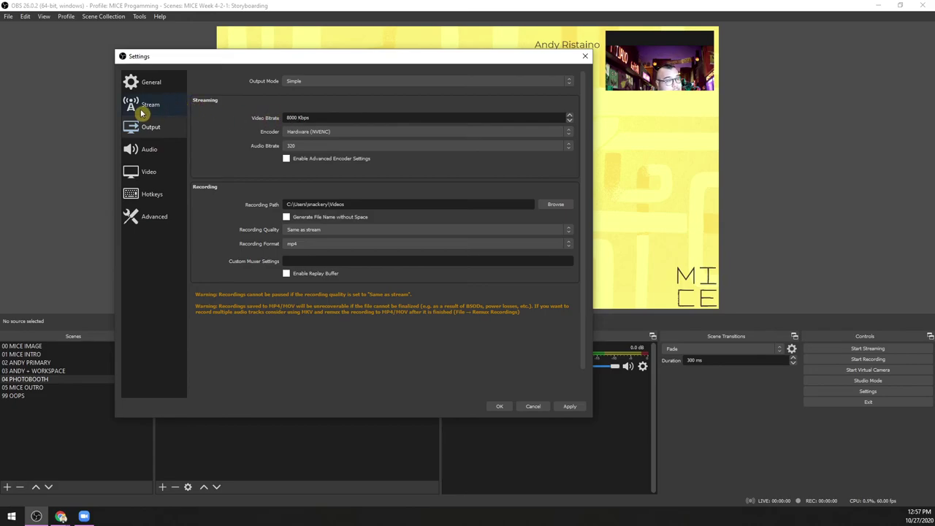
# Step: Shift the Settings dialog, open the Stream settings and try Twitch as the streaming service with its account connection option
pyautogui.moveTo(216, 62); pyautogui.dragTo(251, 62)
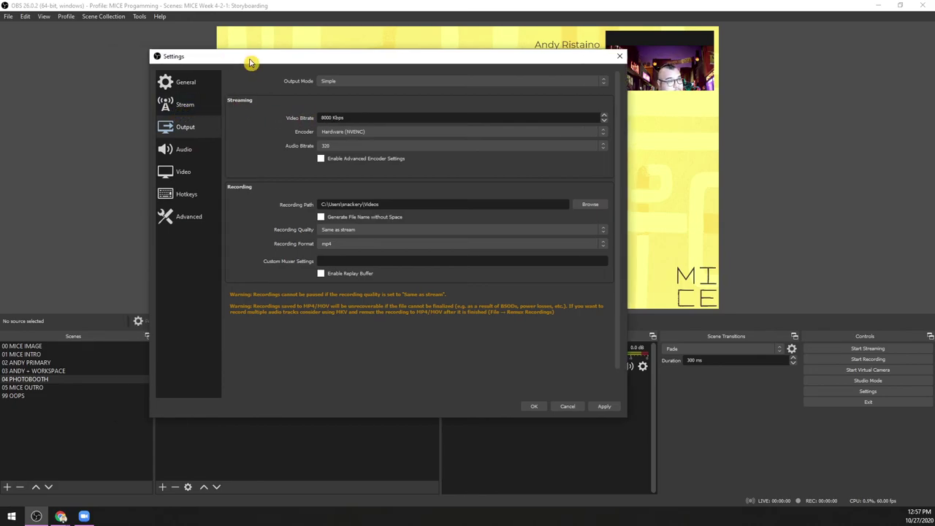
pyautogui.click(196, 101)
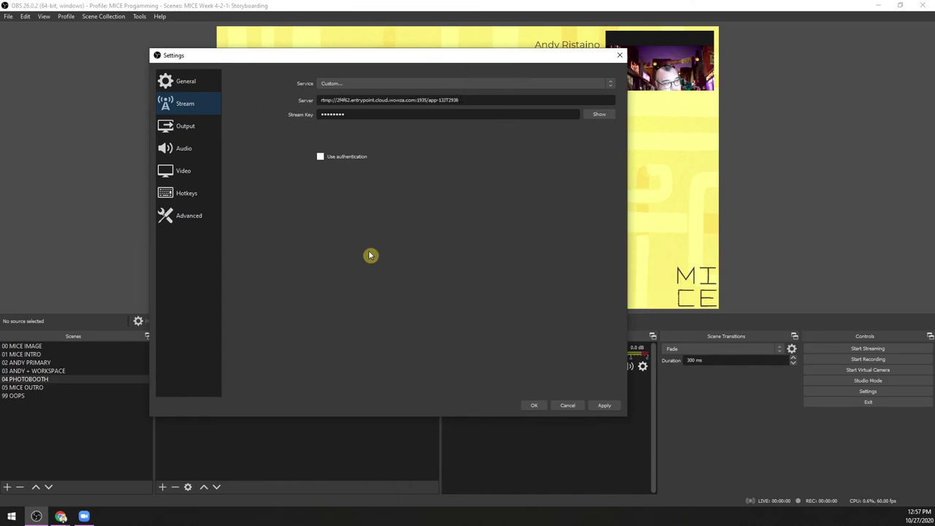
pyautogui.click(343, 84)
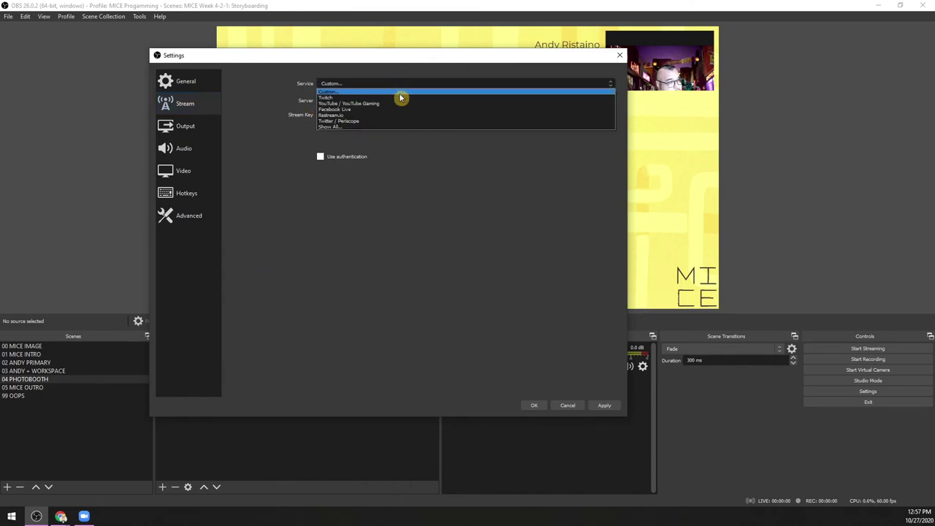
pyautogui.click(398, 97)
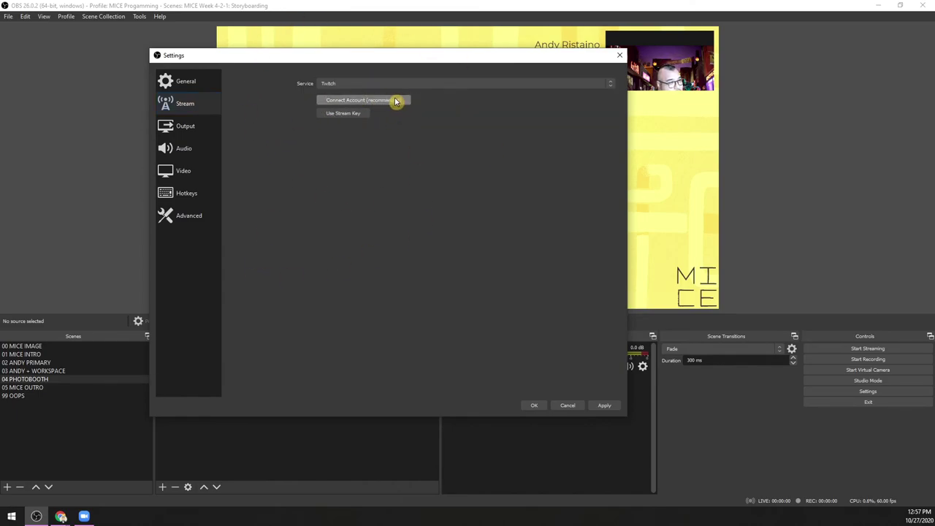
pyautogui.click(379, 100)
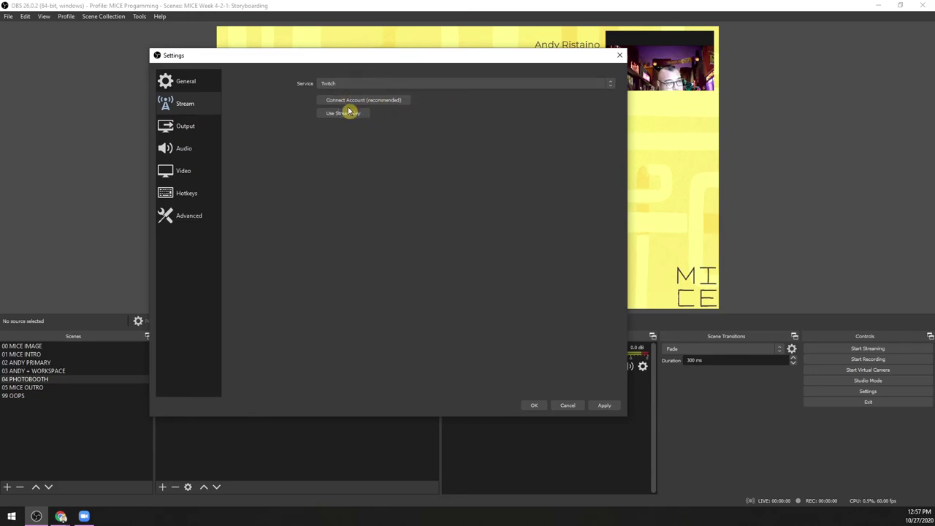
# Step: Try YouTube / YouTube Gaming, Restream.io and Facebook Live in turn as the streaming service
pyautogui.click(352, 86)
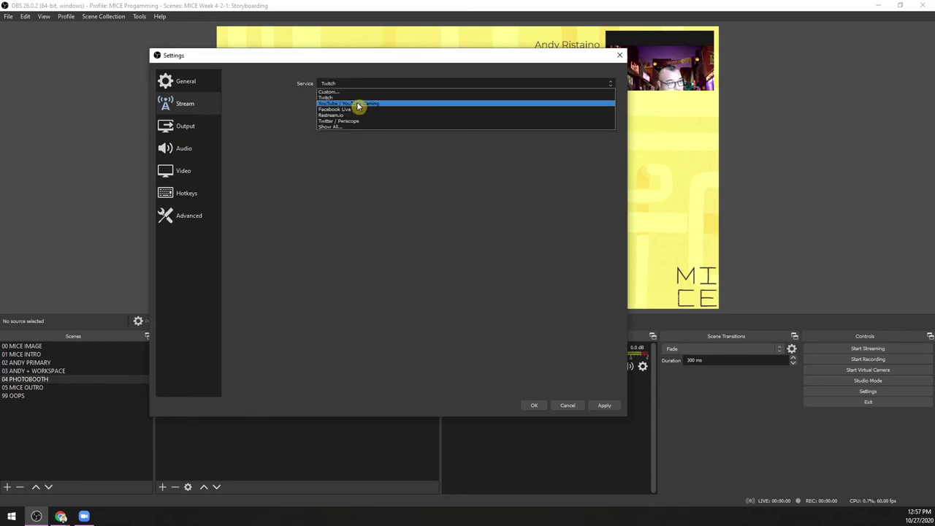
pyautogui.click(358, 103)
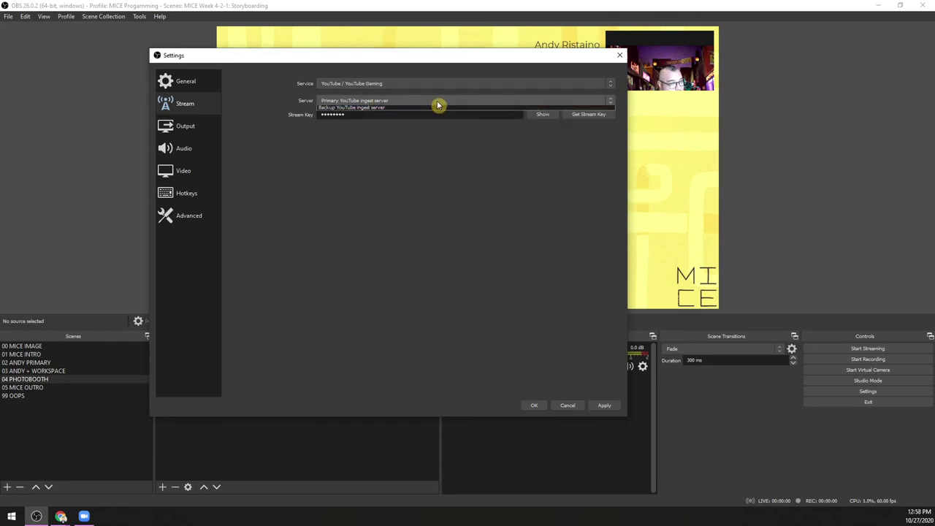
pyautogui.click(338, 85)
pyautogui.click(360, 115)
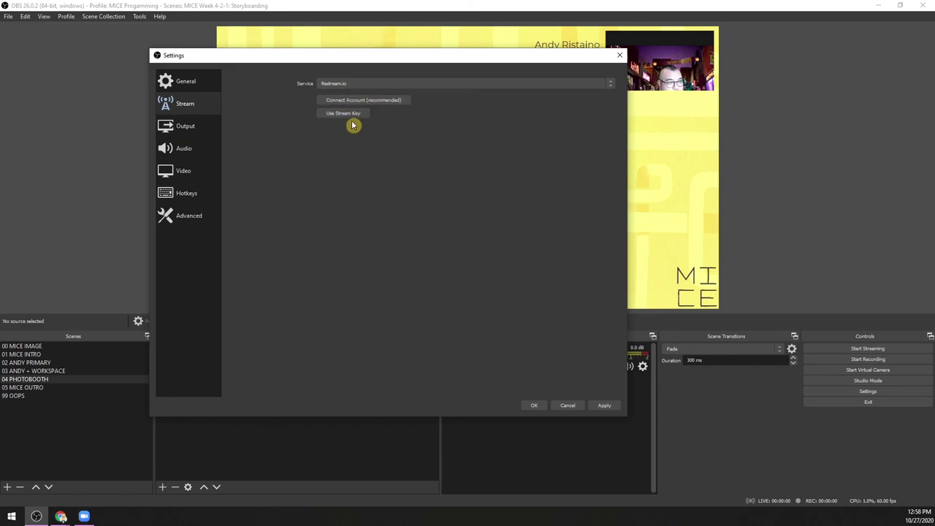
pyautogui.click(388, 84)
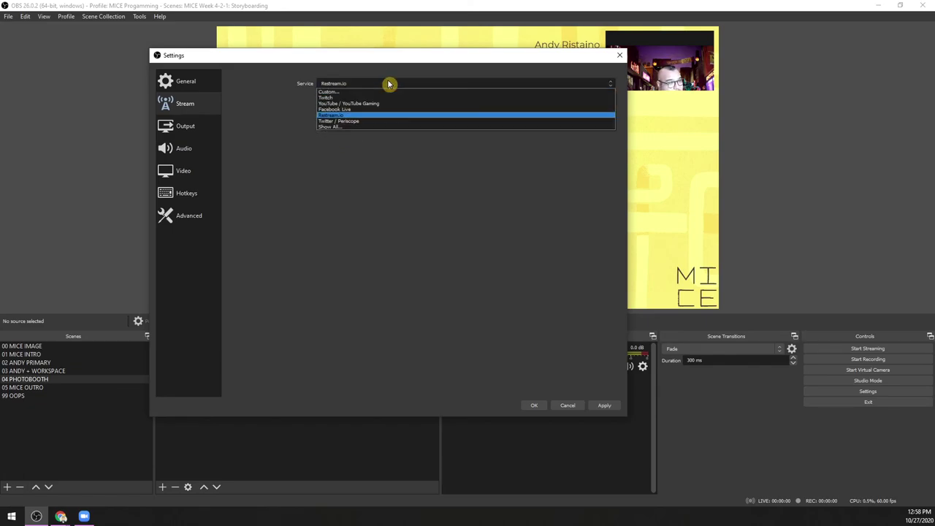
pyautogui.click(362, 109)
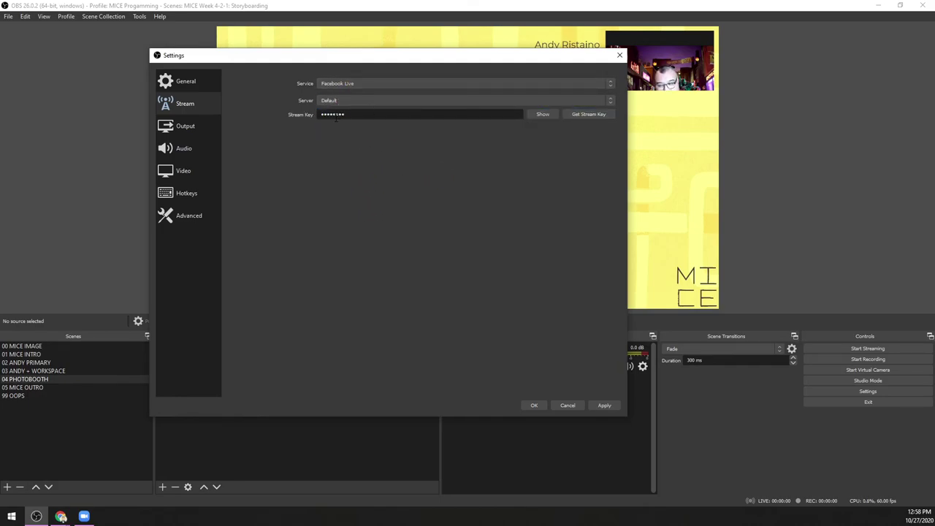
# Step: Return the streaming service to Custom, inspect its server address and revealed stream key, and cancel the Settings dialog
pyautogui.click(356, 85)
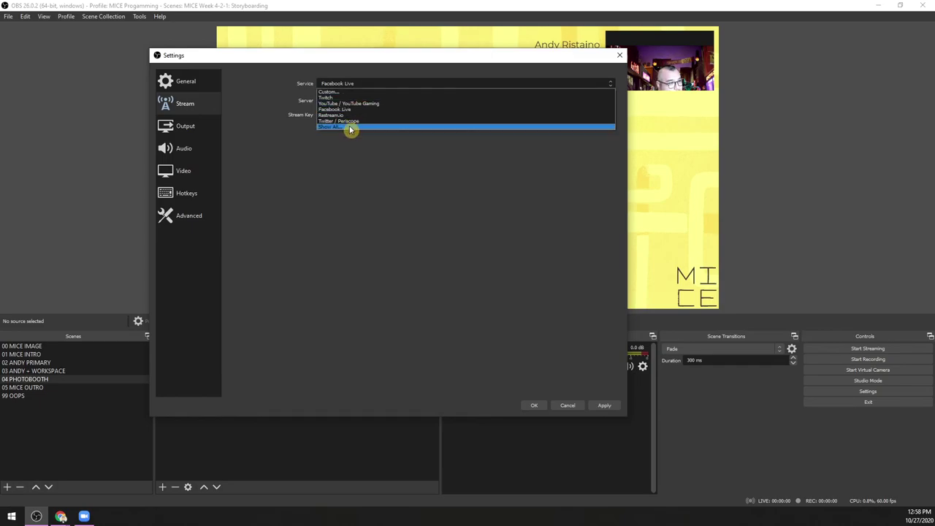
pyautogui.click(354, 94)
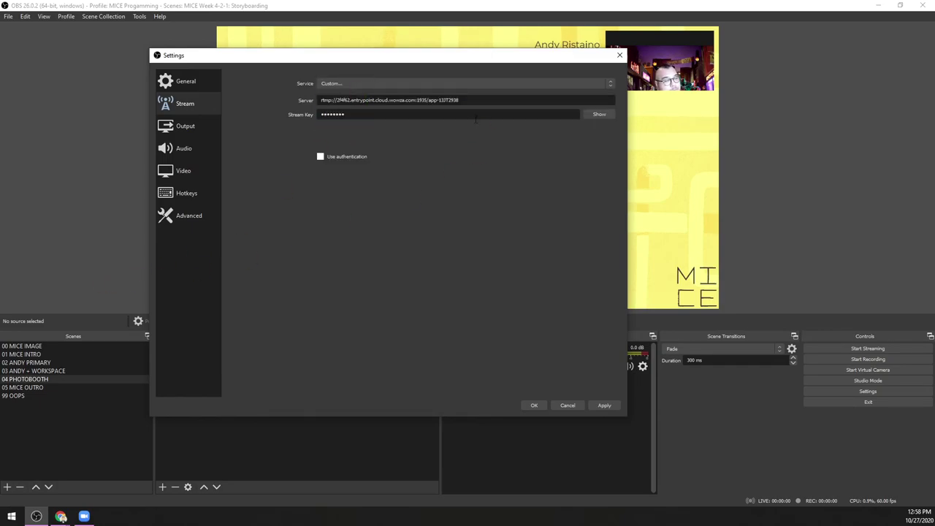
pyautogui.moveTo(459, 100); pyautogui.dragTo(320, 100)
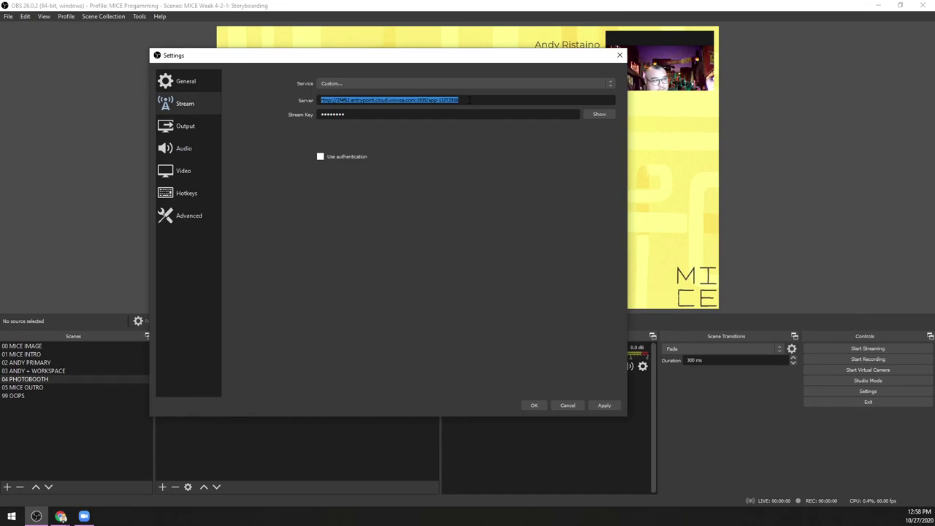
pyautogui.click(599, 115)
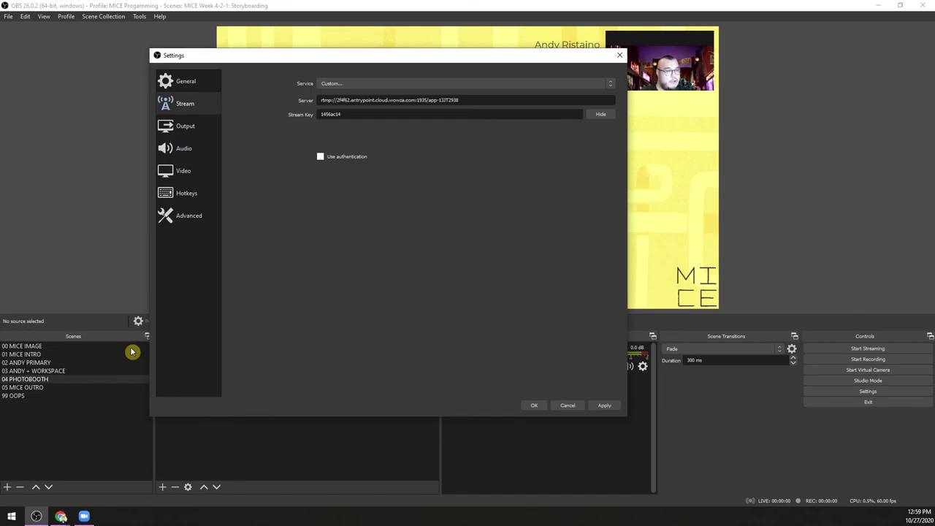
pyautogui.click(569, 407)
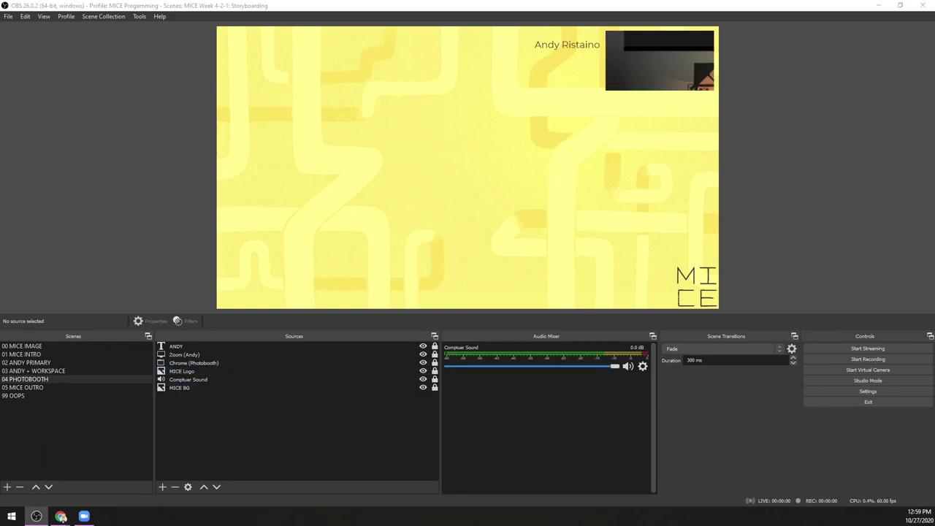
# Step: Switch to the Zoom meeting and minimize its window to return to the OBS scenes
pyautogui.hotkey('alt', 'Tab')
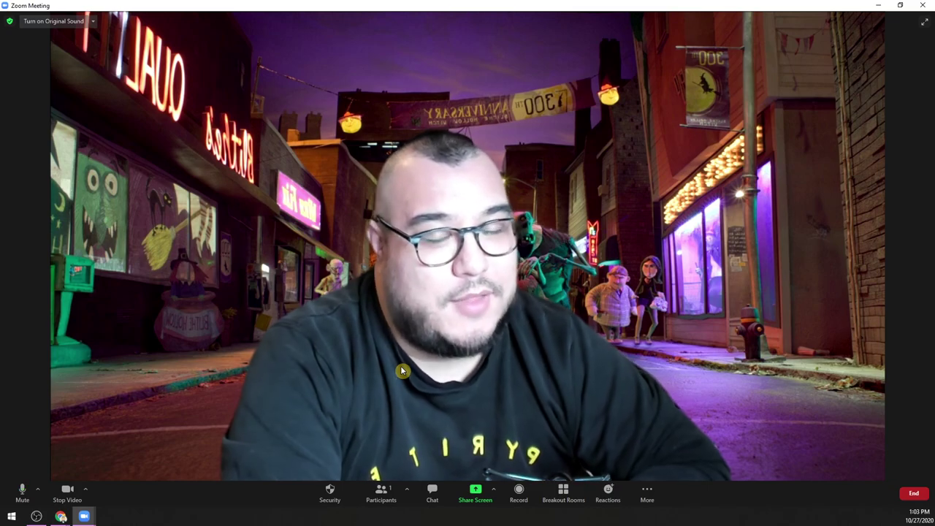
pyautogui.click(878, 5)
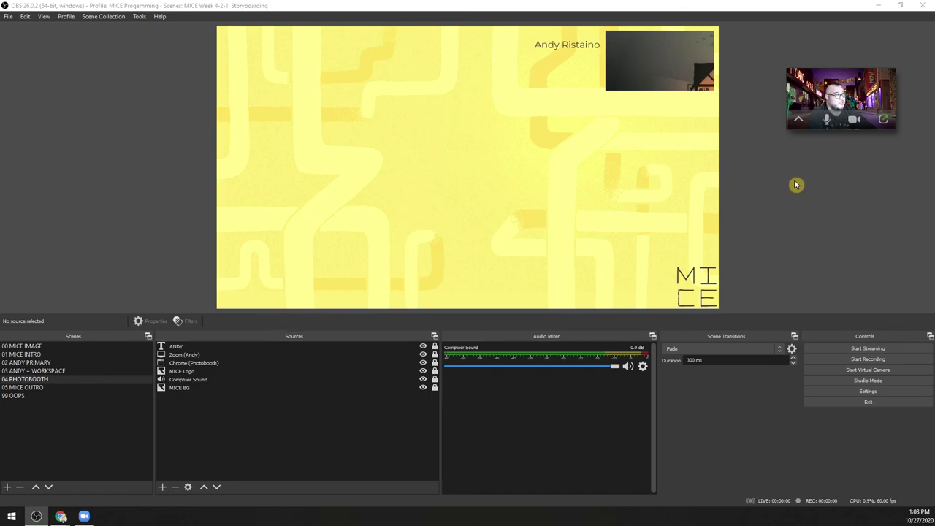
# Step: Show the 00 MICE IMAGE scene and load the MICE Template scene collection
pyautogui.click(60, 346)
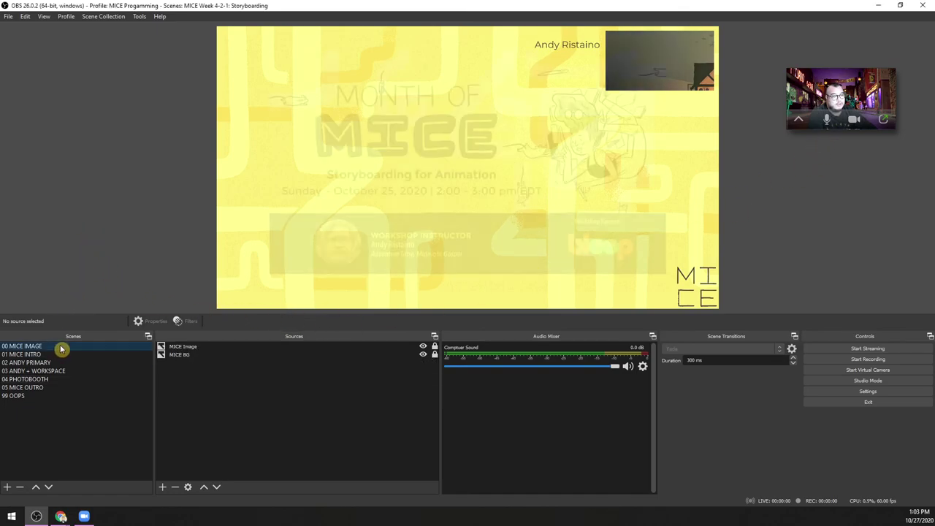
pyautogui.click(109, 17)
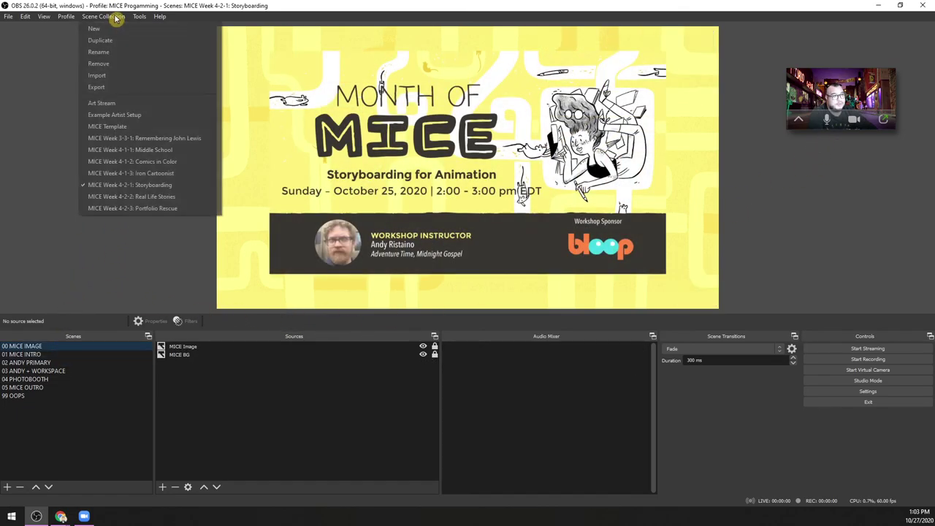
pyautogui.click(110, 126)
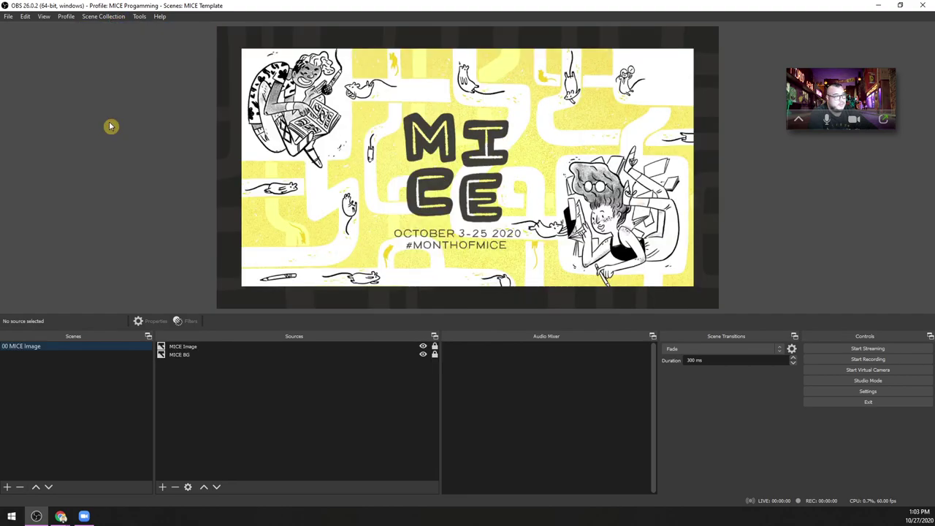